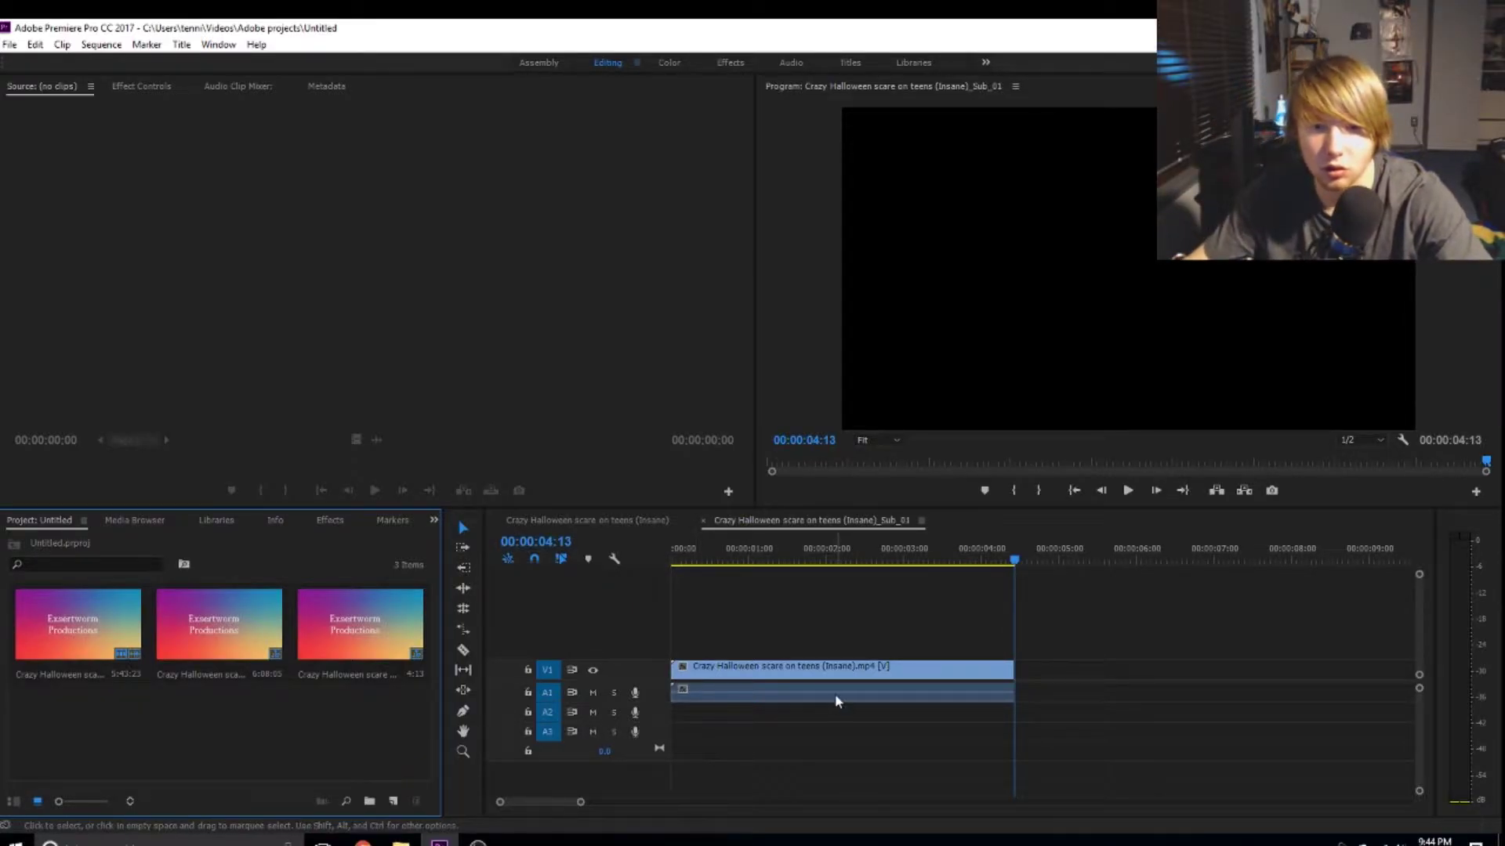
Step: Undo the earlier imports and sequence edits until the project is empty
left_click(386, 624)
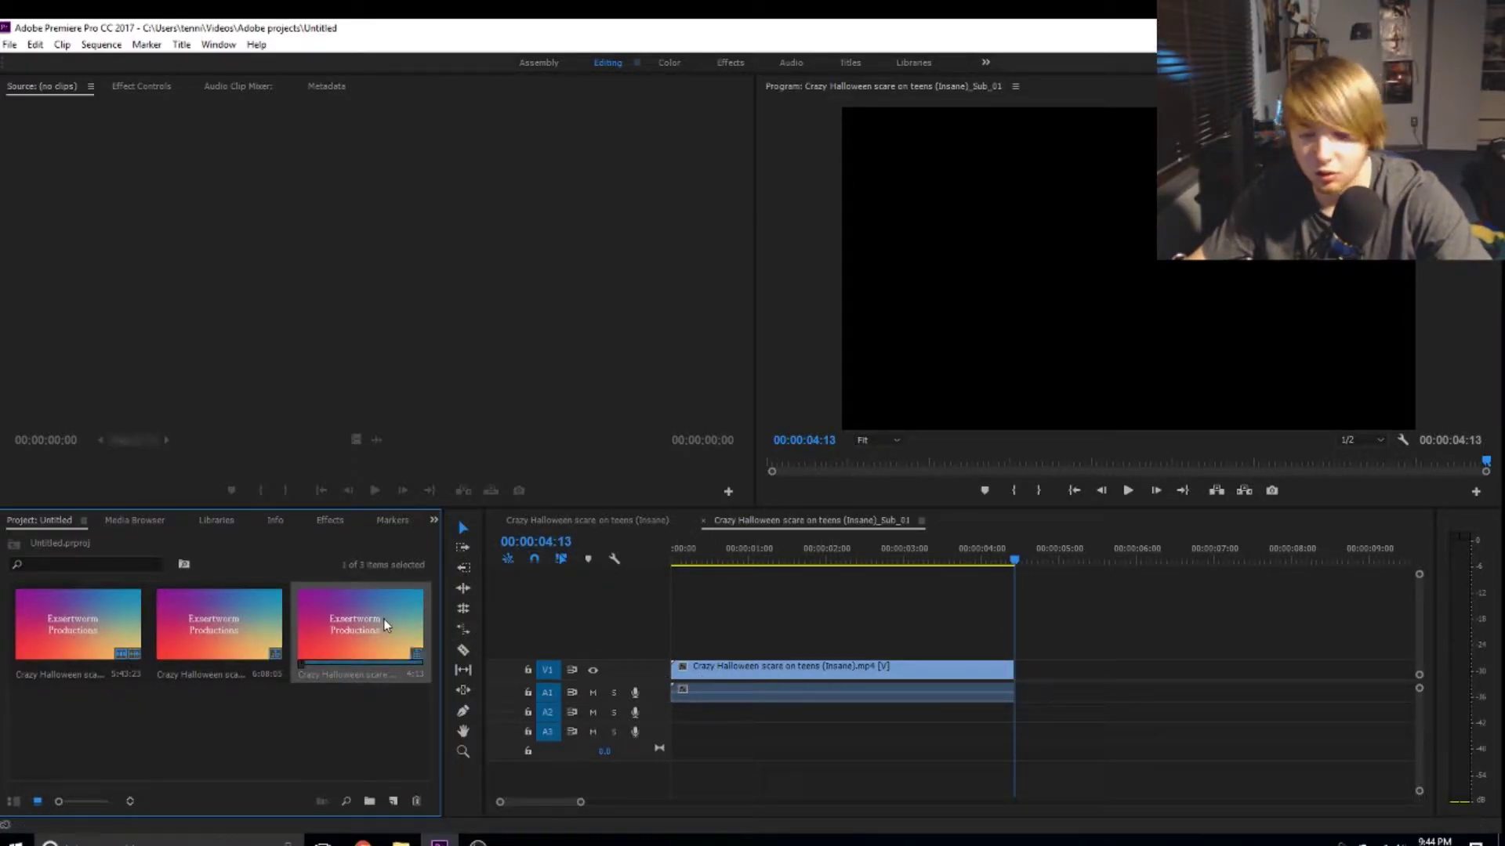
key("ctrl+z")
key("ctrl+z")
key("ctrl+z")
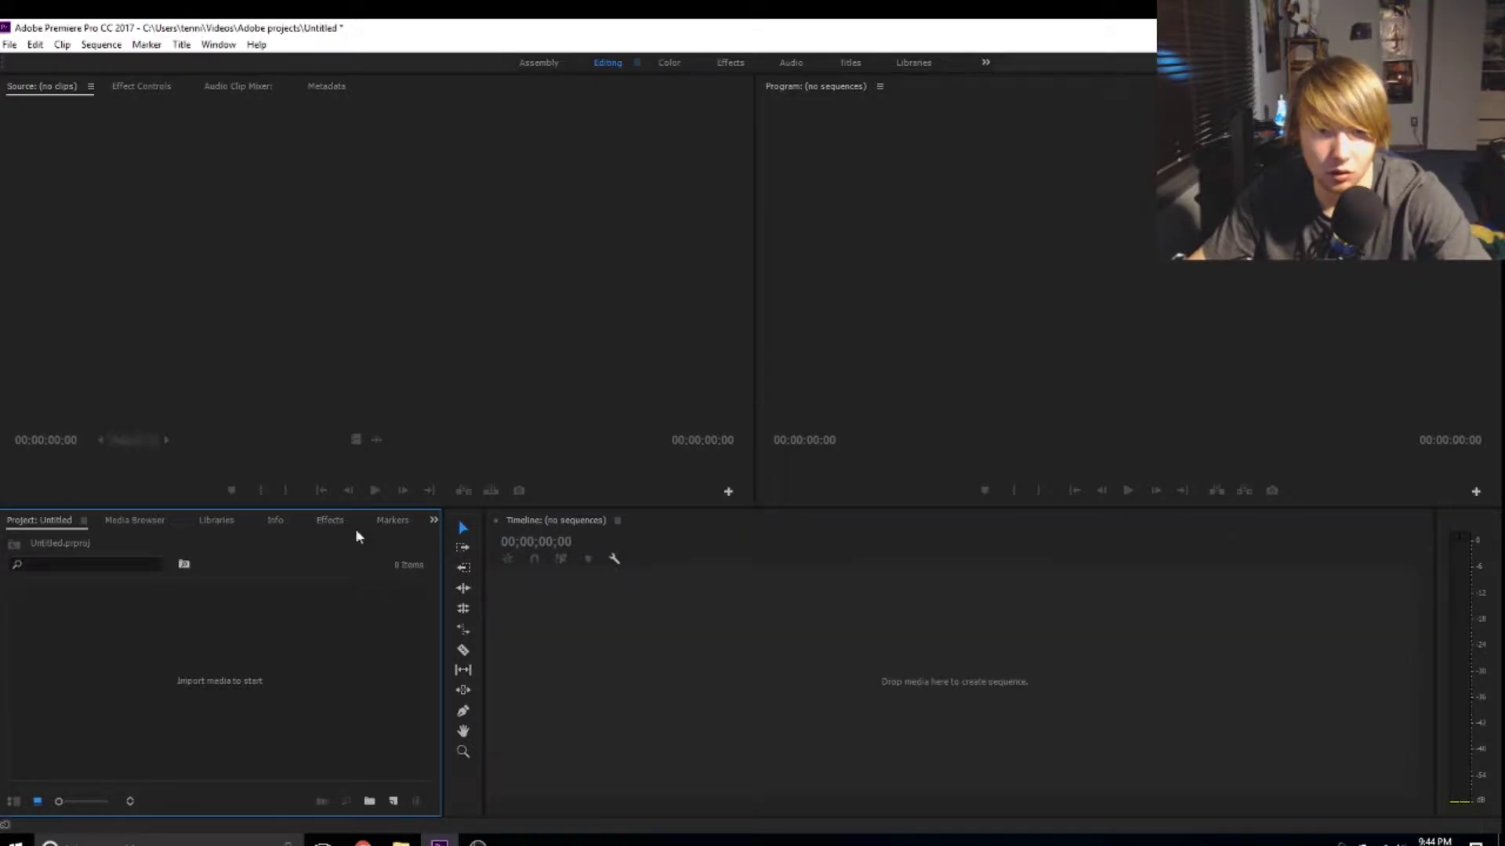
left_click(9, 45)
left_click(34, 45)
left_click(10, 45)
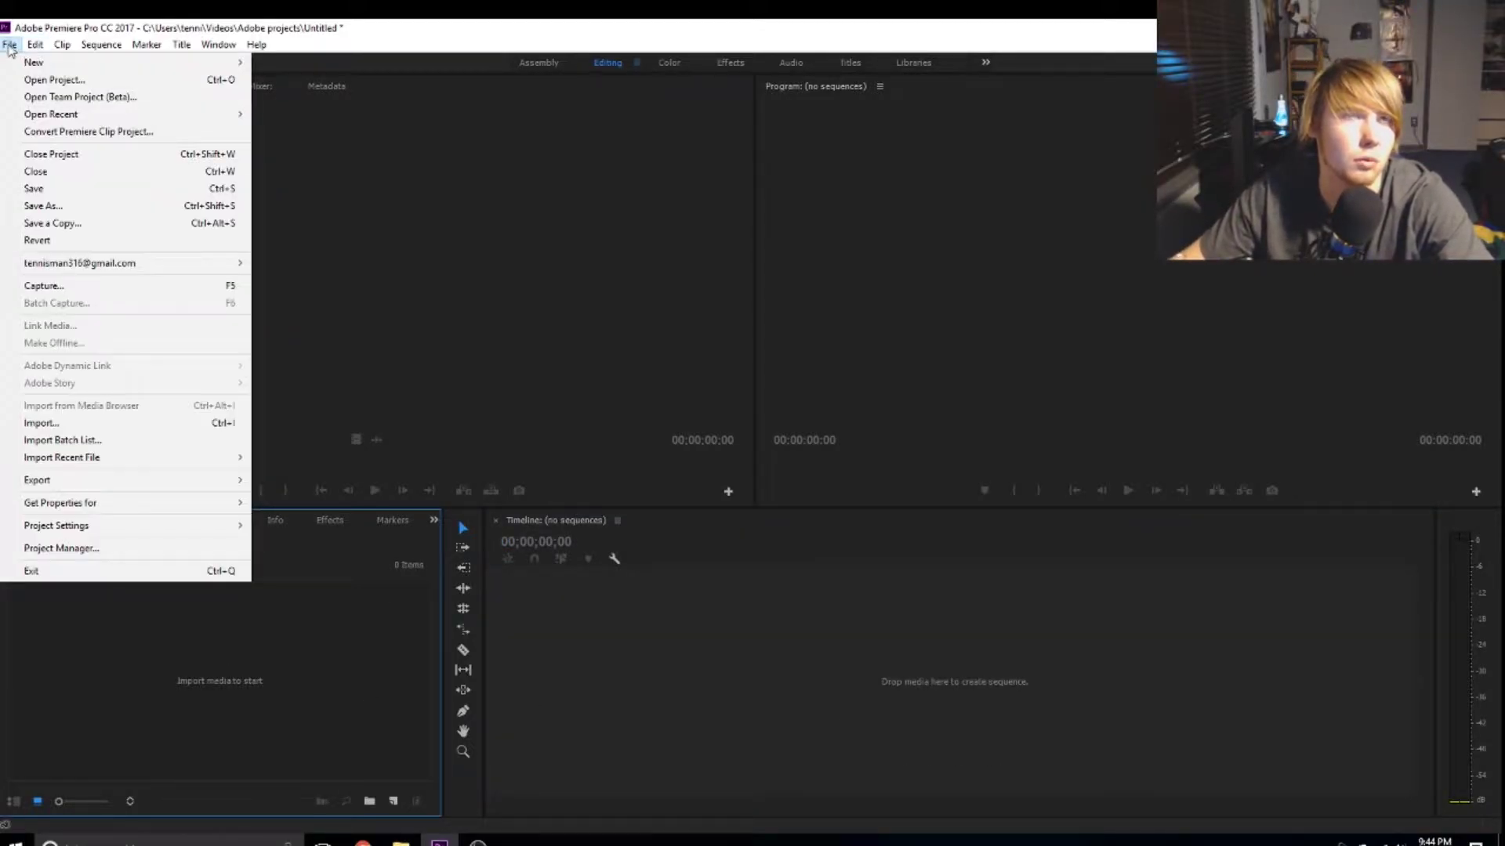
left_click(48, 423)
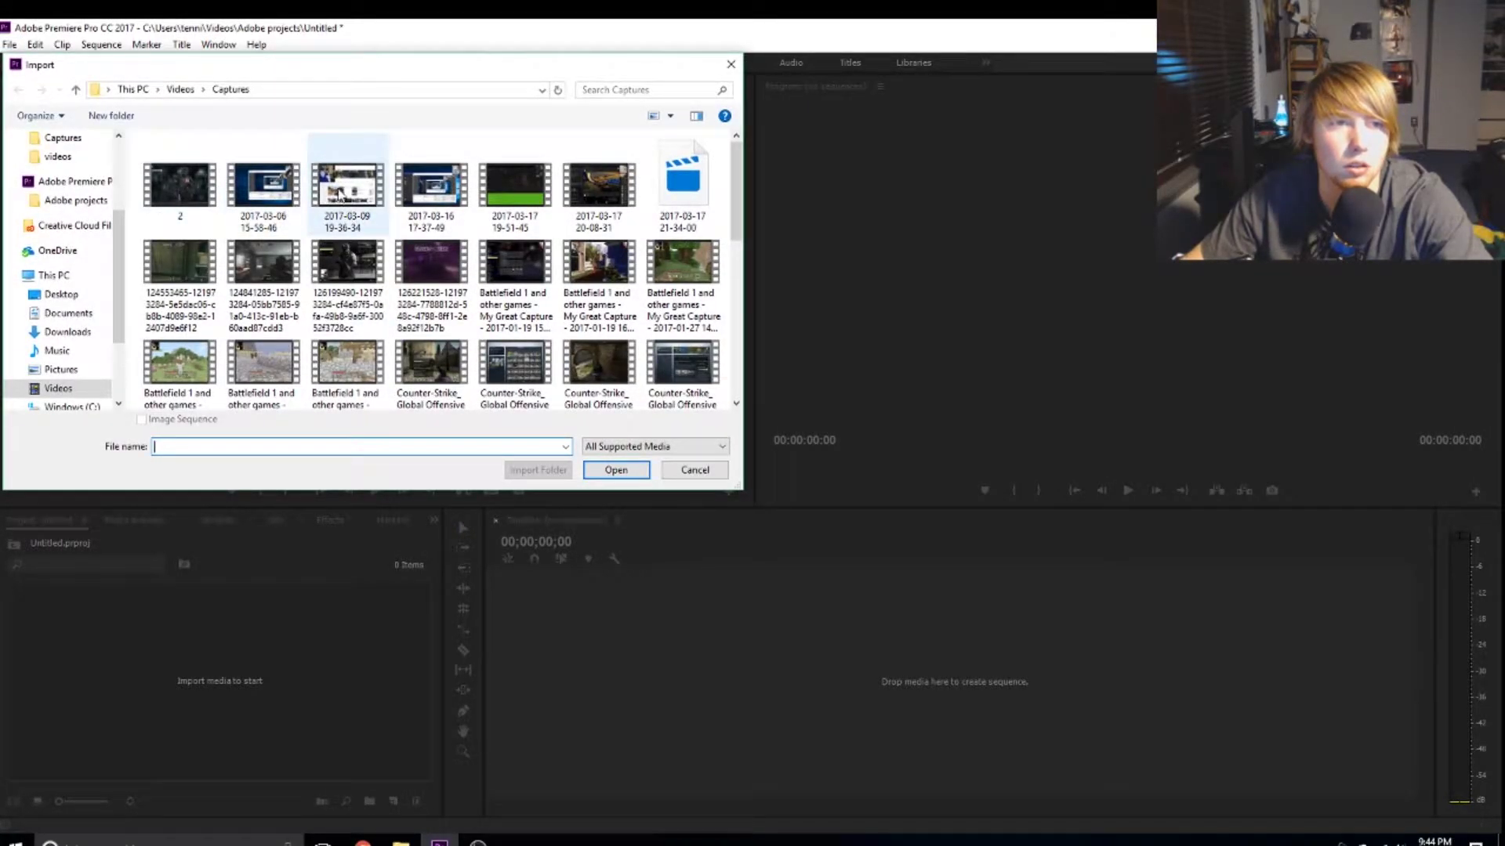
left_click(427, 202)
left_click(608, 469)
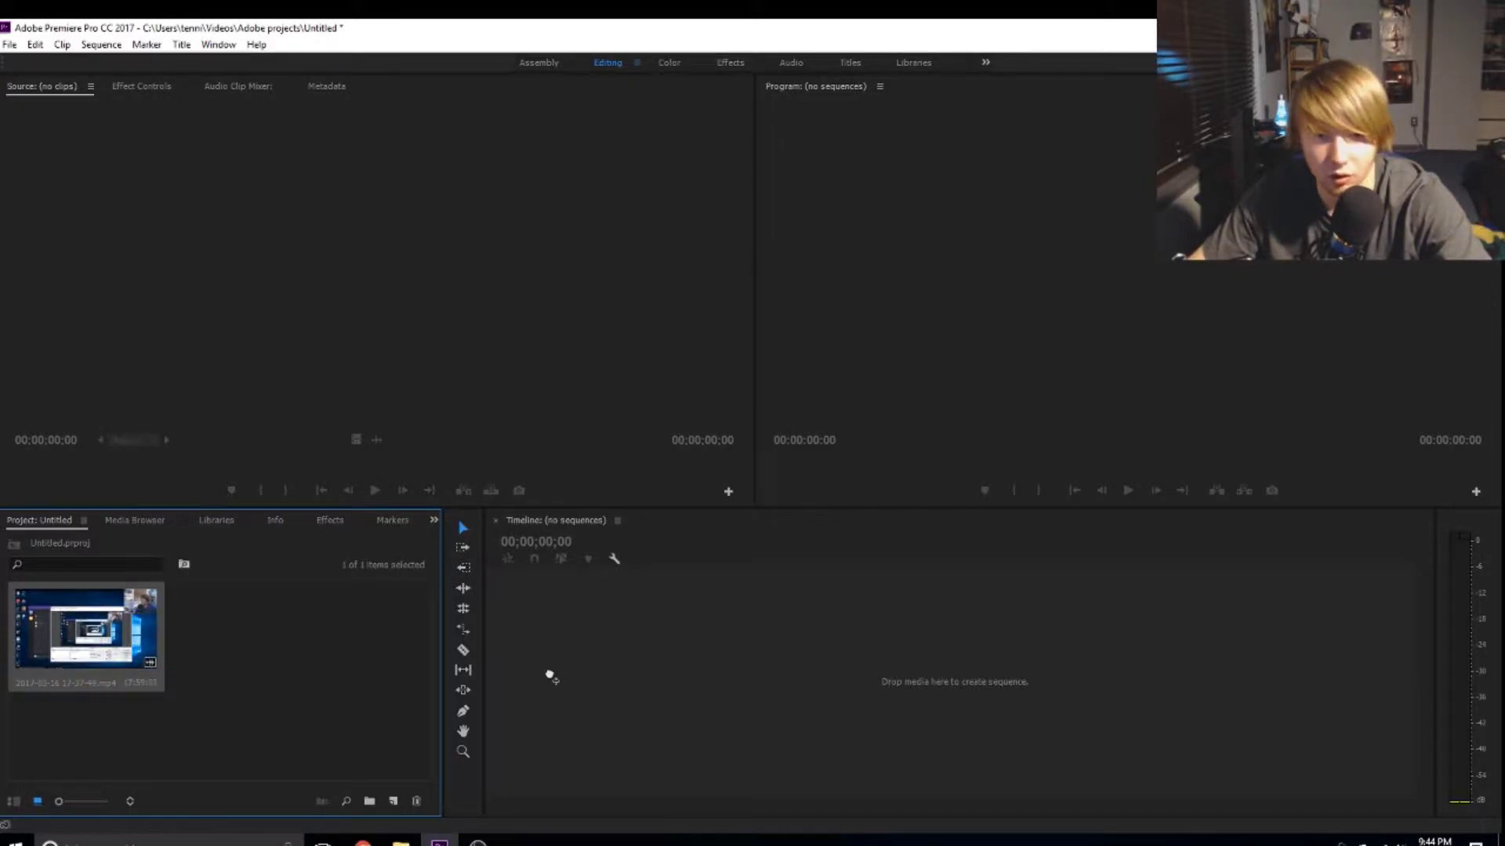
left_click_drag(559, 678, 561, 679)
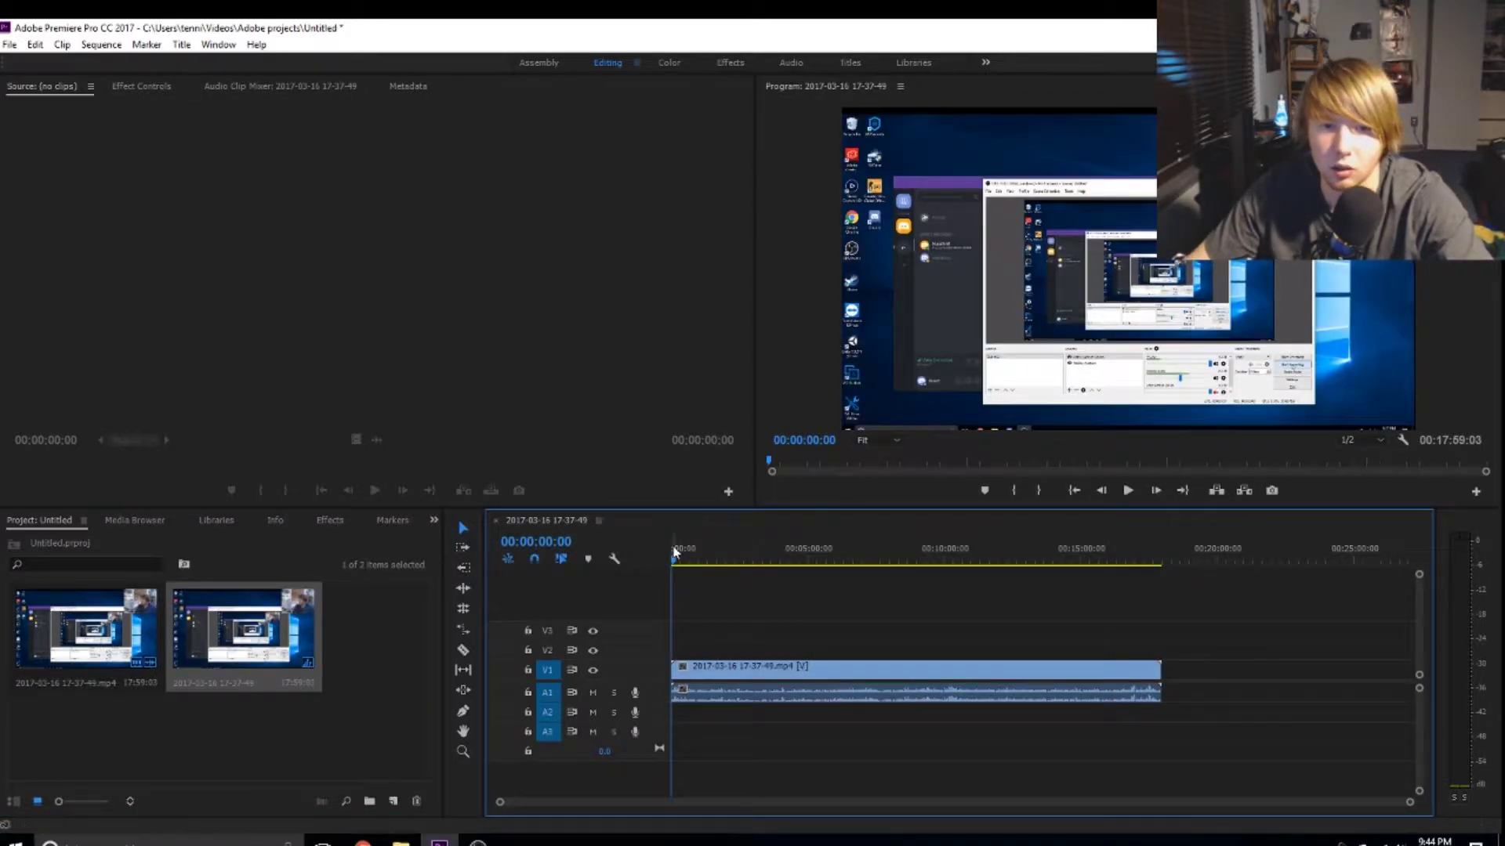
Step: Preview the clip from its beginning and scrub forward to the start of the match at about 00:05:56
key("space")
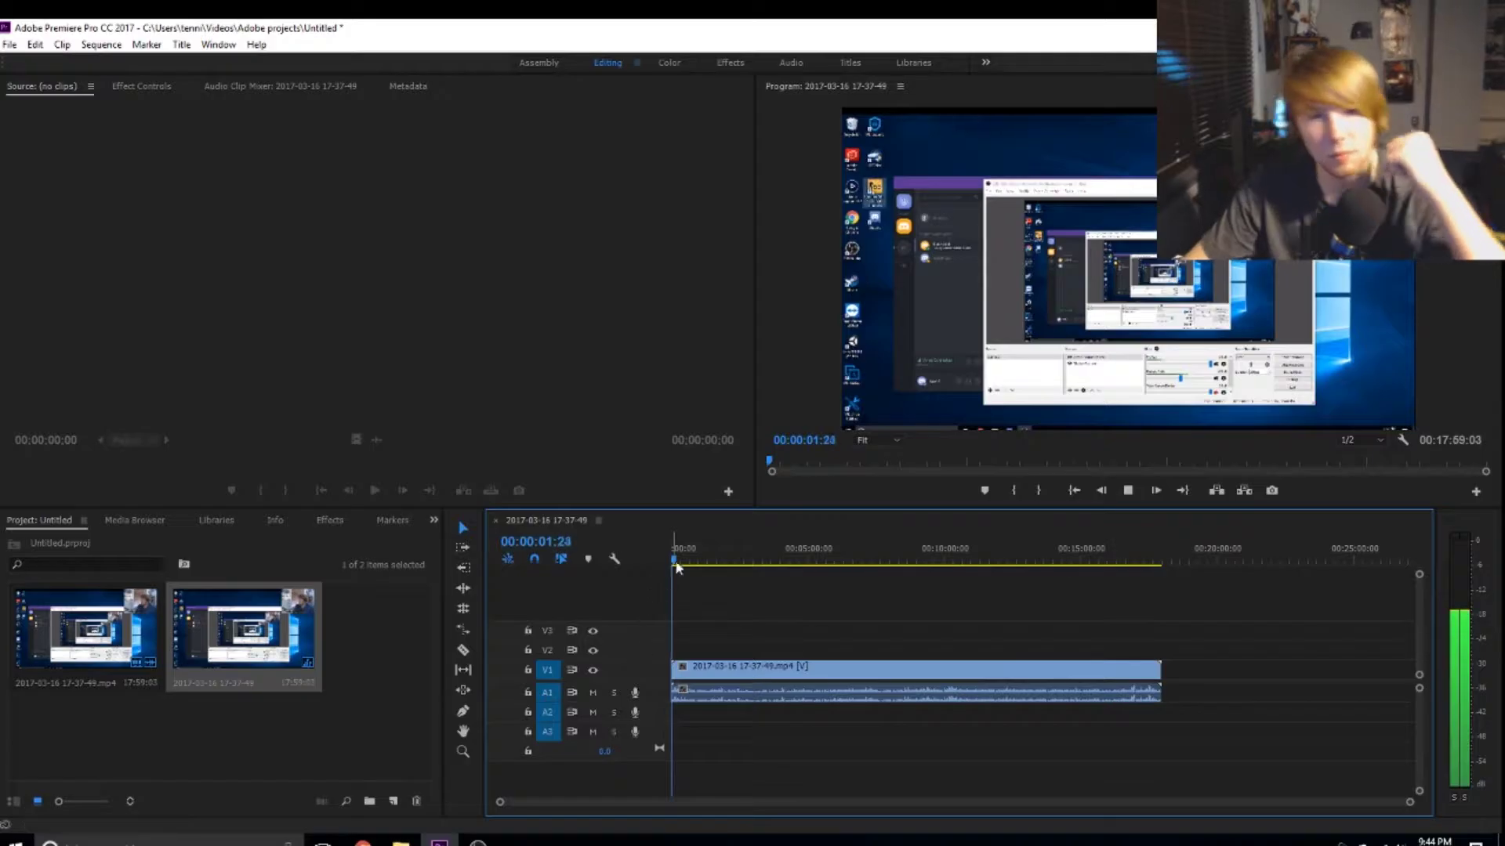
left_click_drag(676, 562, 719, 568)
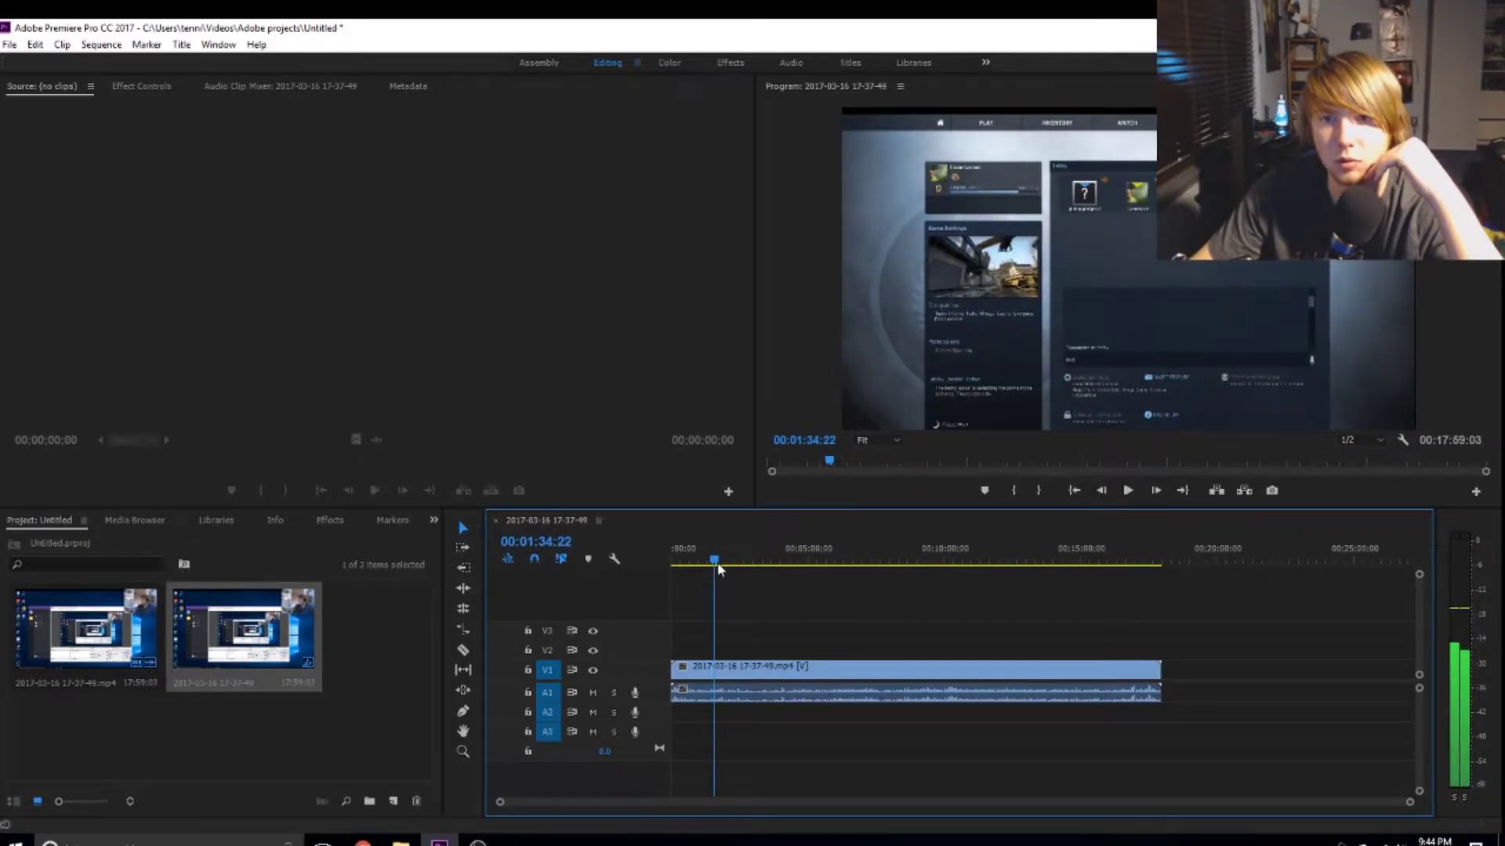
left_click_drag(718, 568, 836, 590)
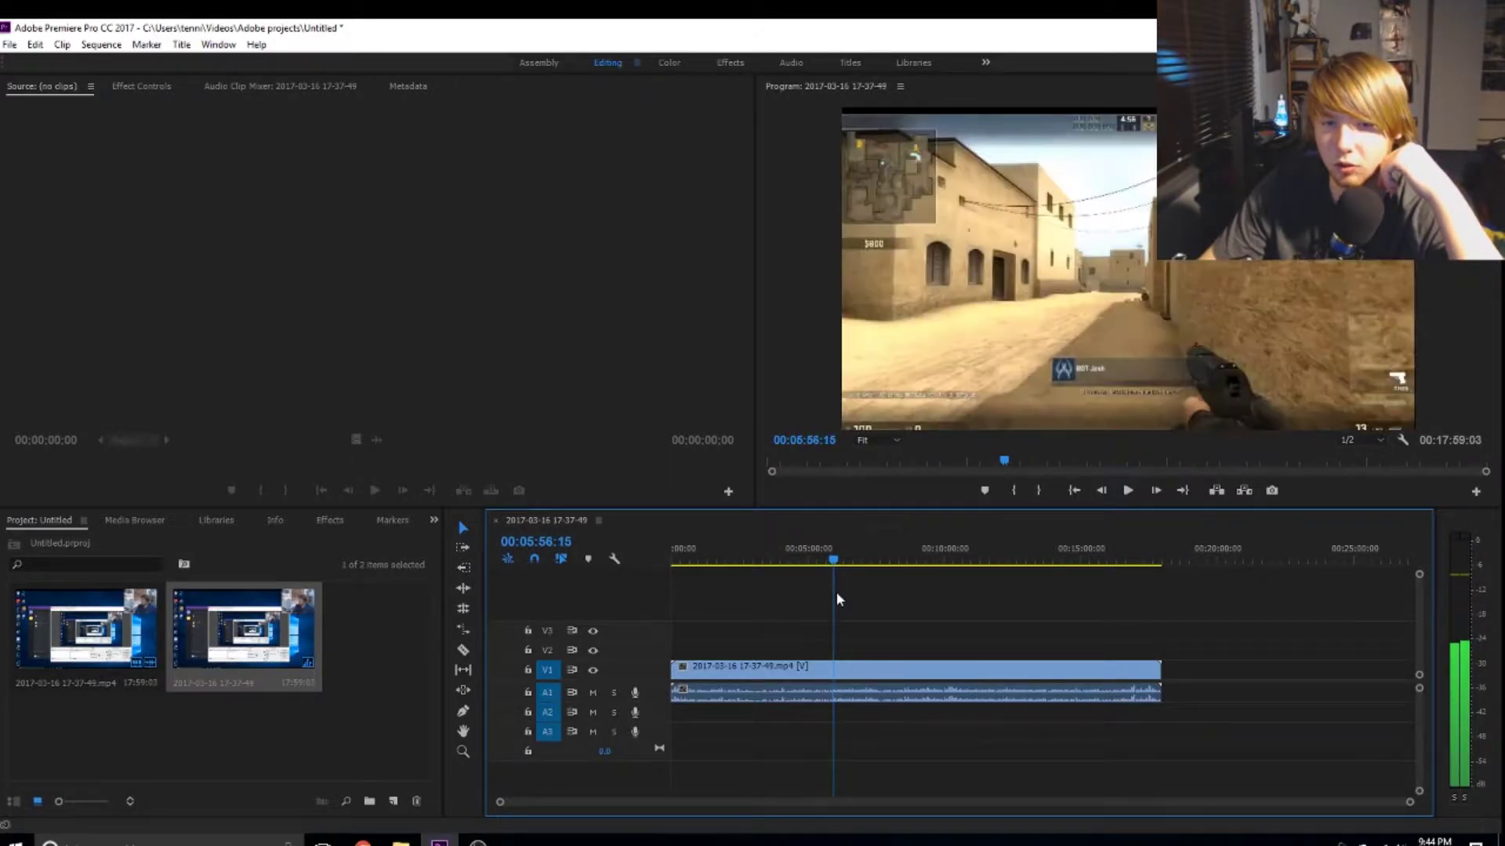
Step: Position the playhead at 00:05:55:05, on the transition from the Choose Team screen to the gameplay
left_click_drag(1409, 802, 1108, 802)
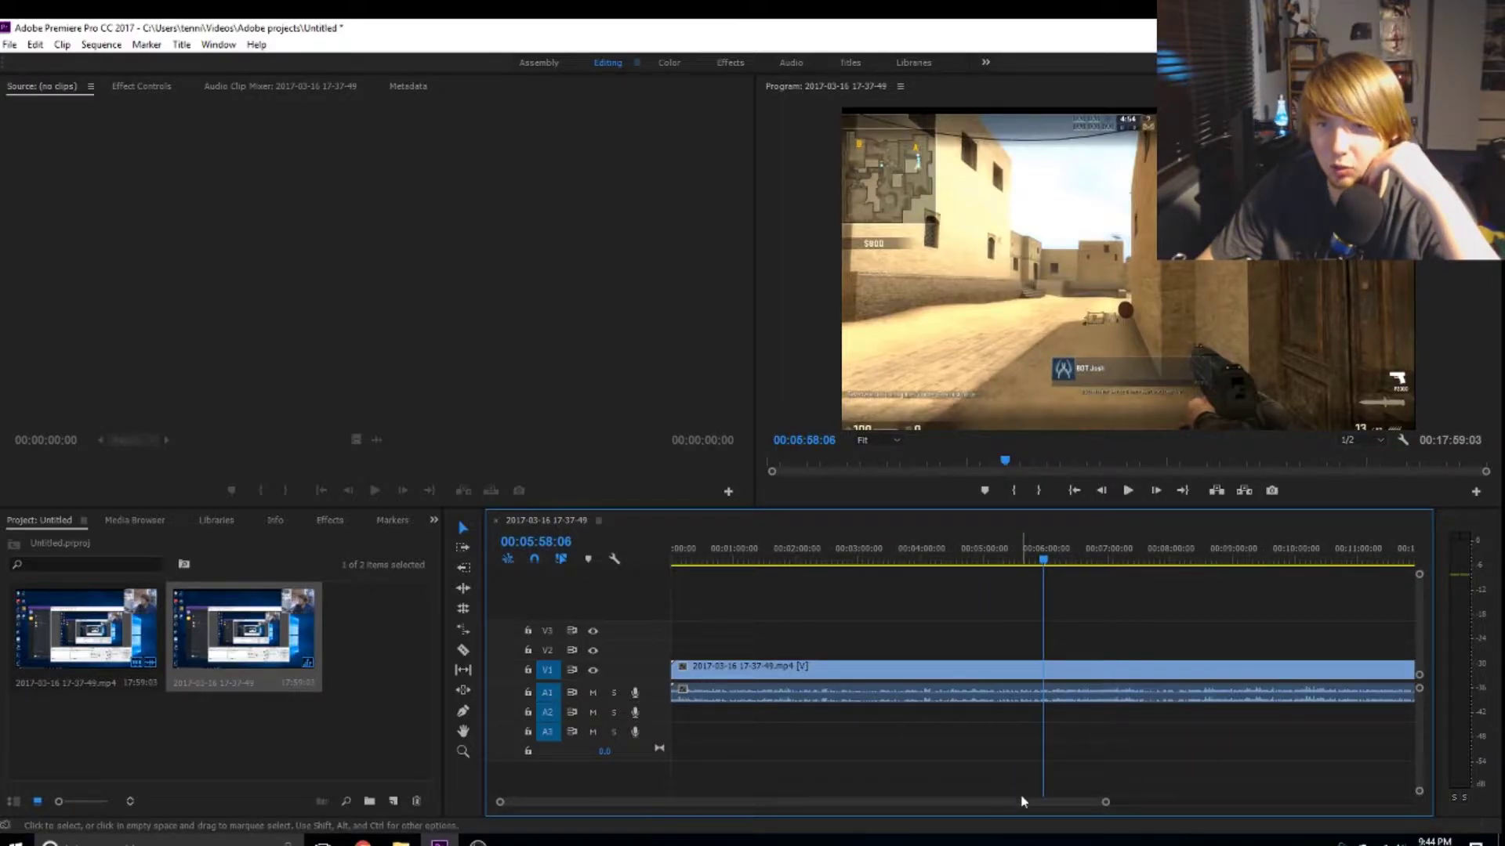
left_click_drag(992, 800, 1005, 801)
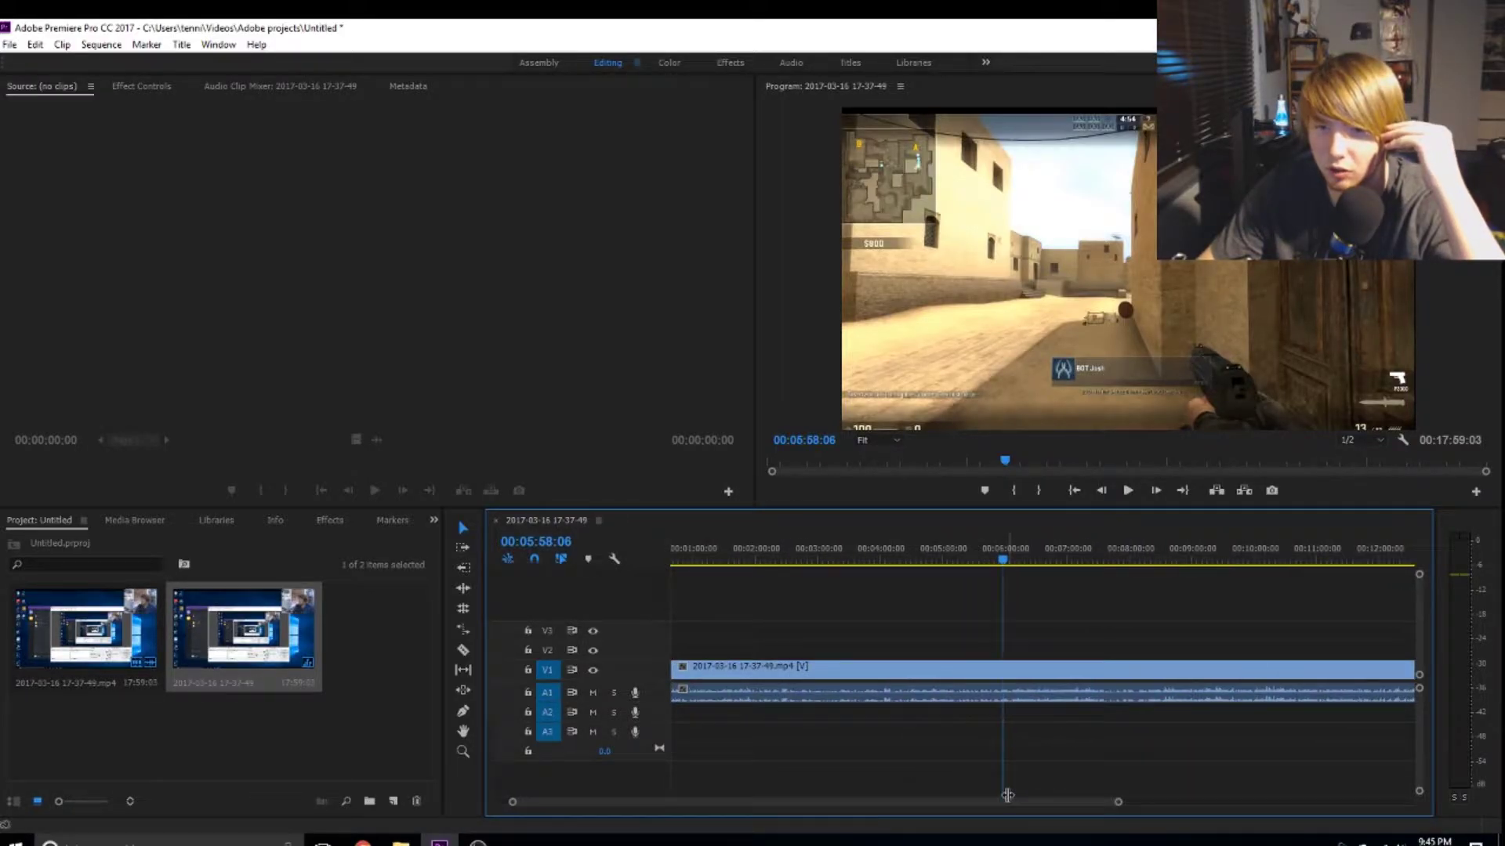
left_click_drag(1107, 807, 1029, 801)
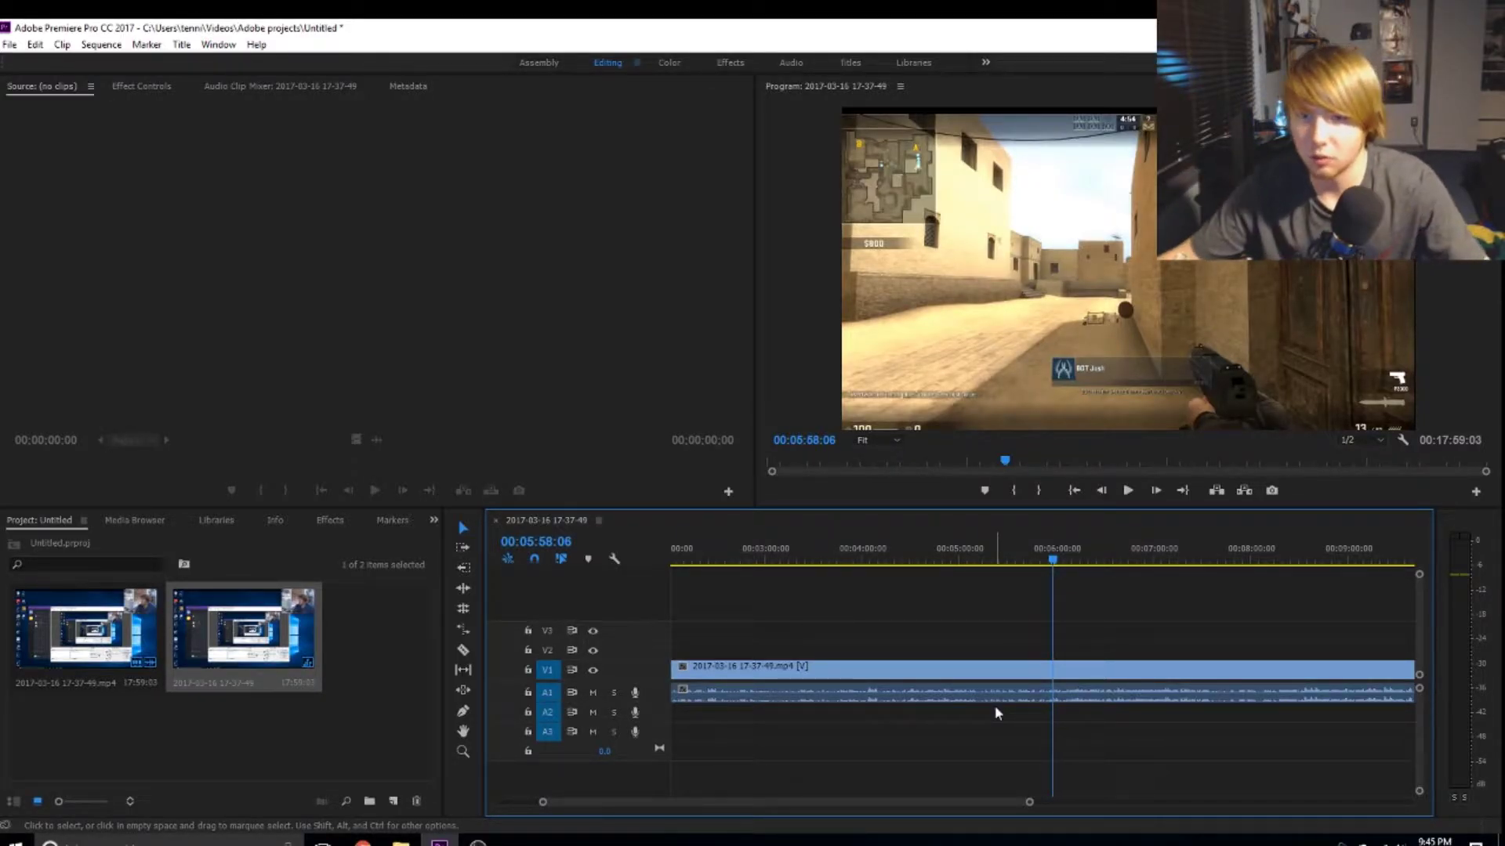
key("j")
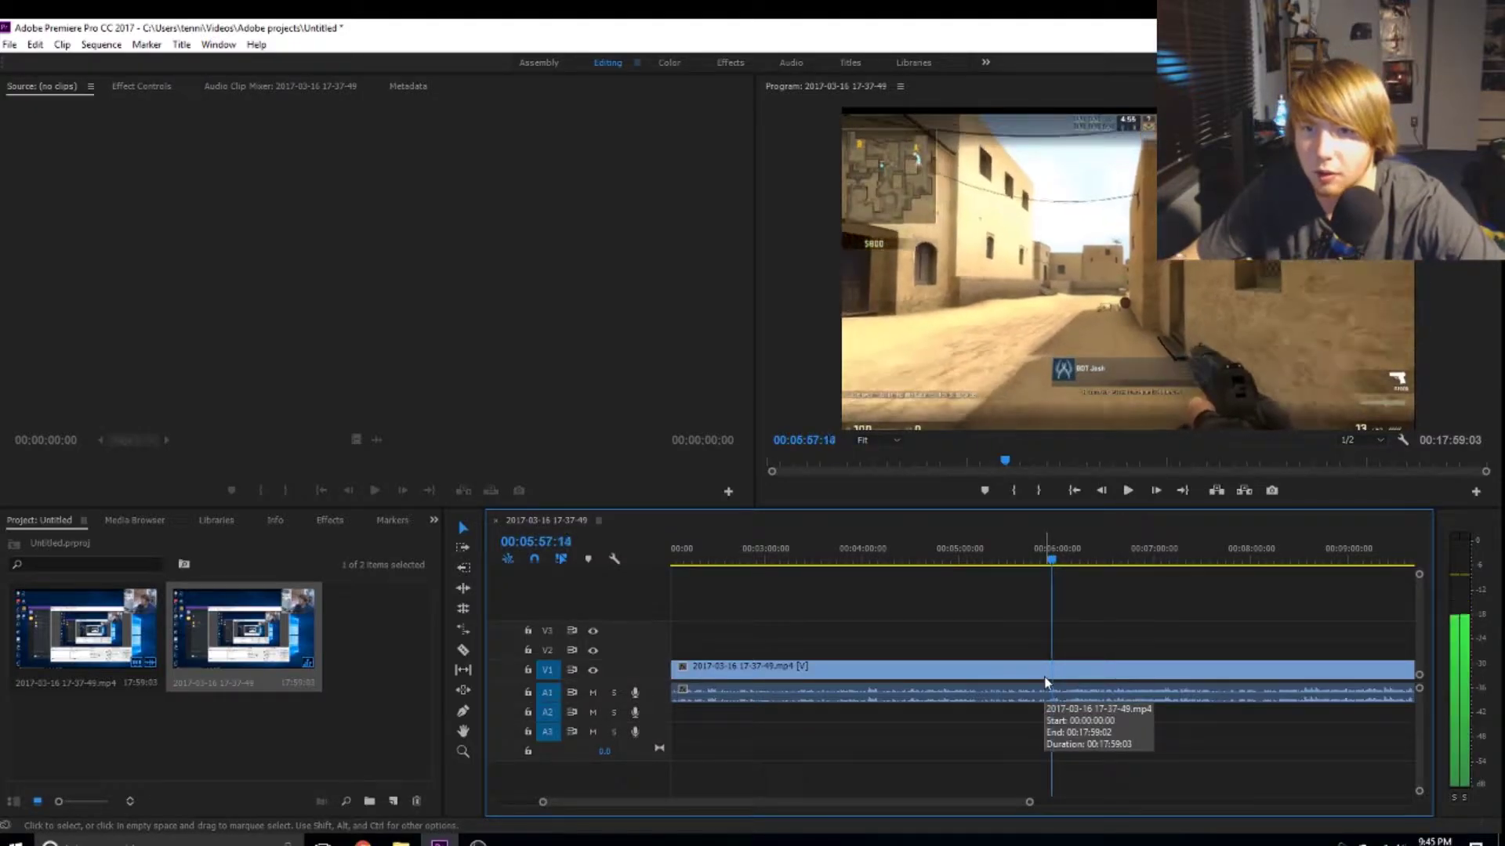
left_click(1037, 561)
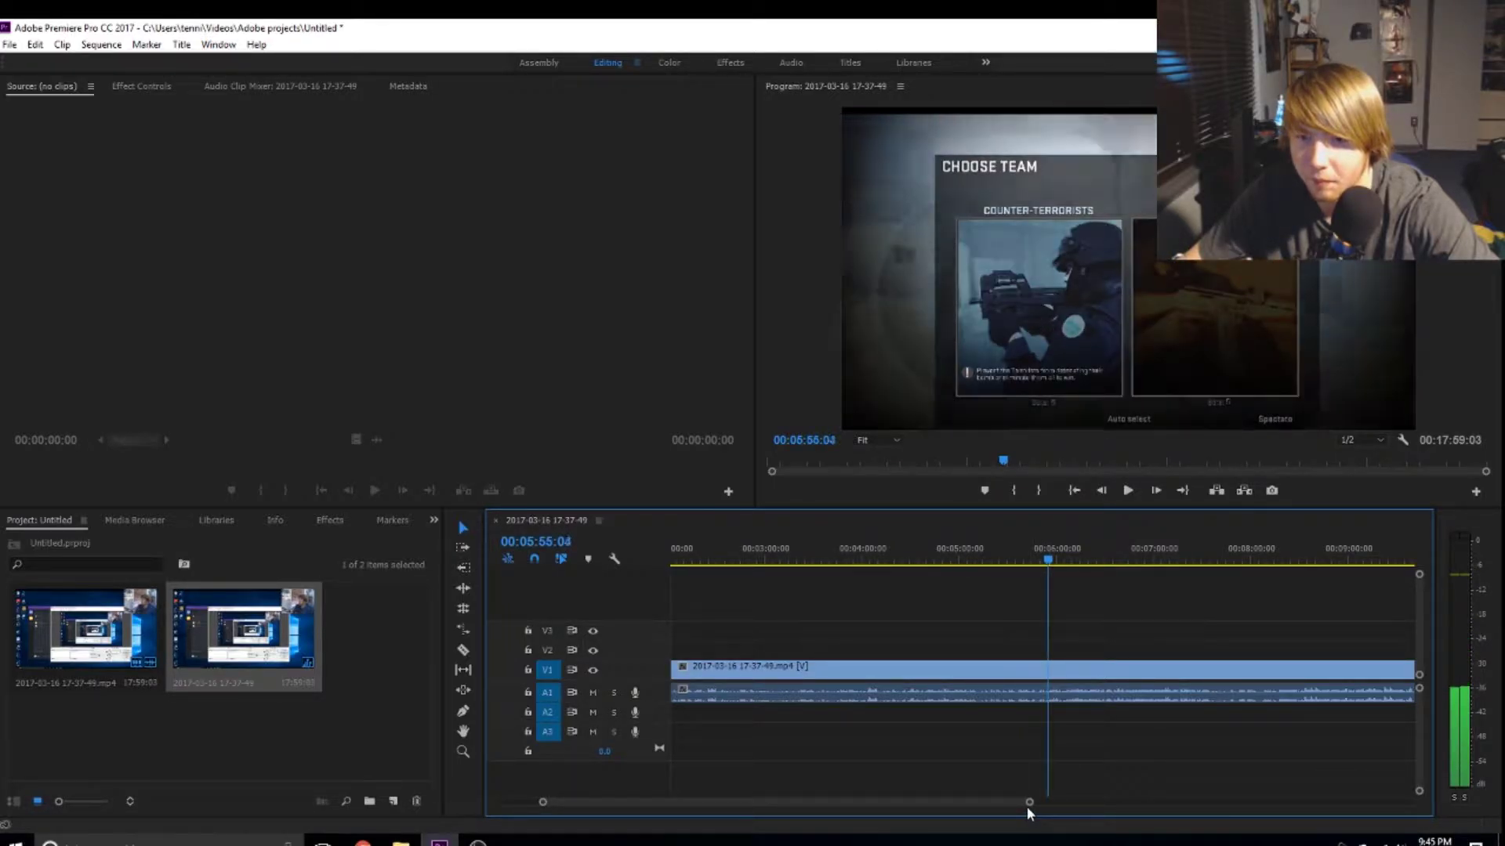
key("j")
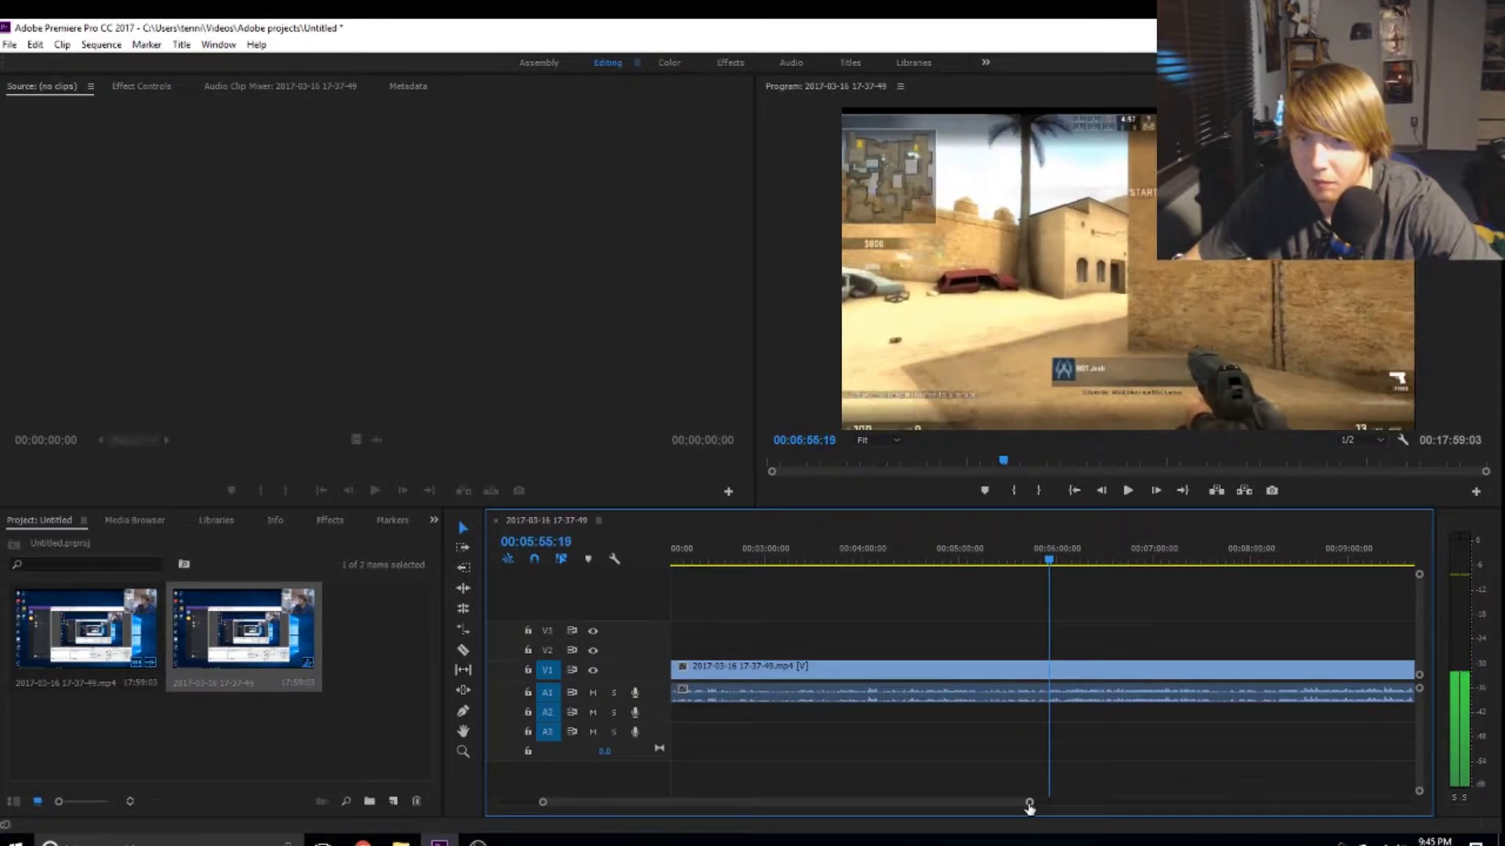
left_click_drag(1028, 805, 822, 803)
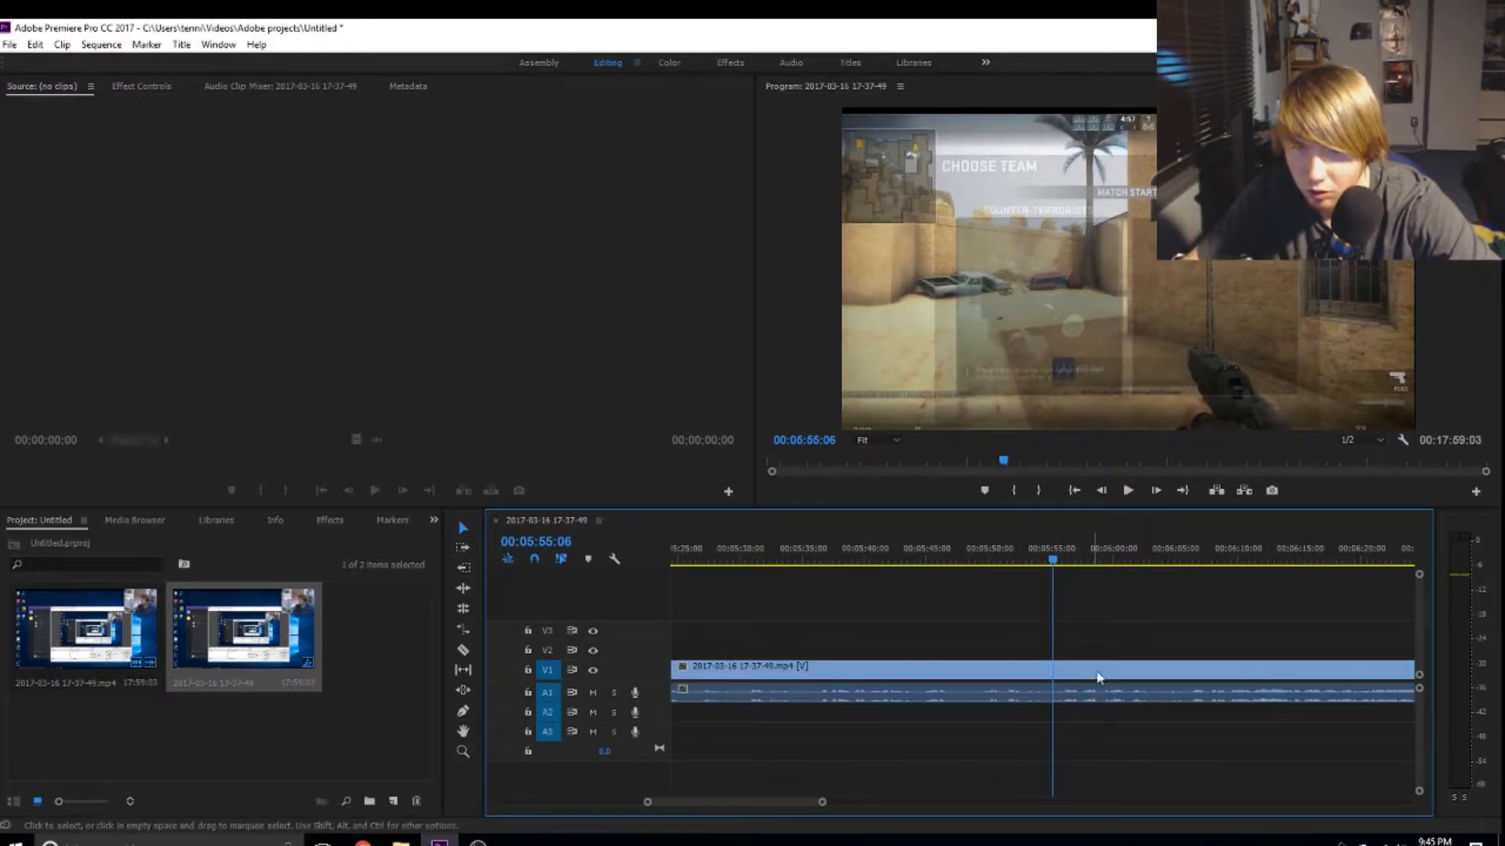
left_click(1051, 567)
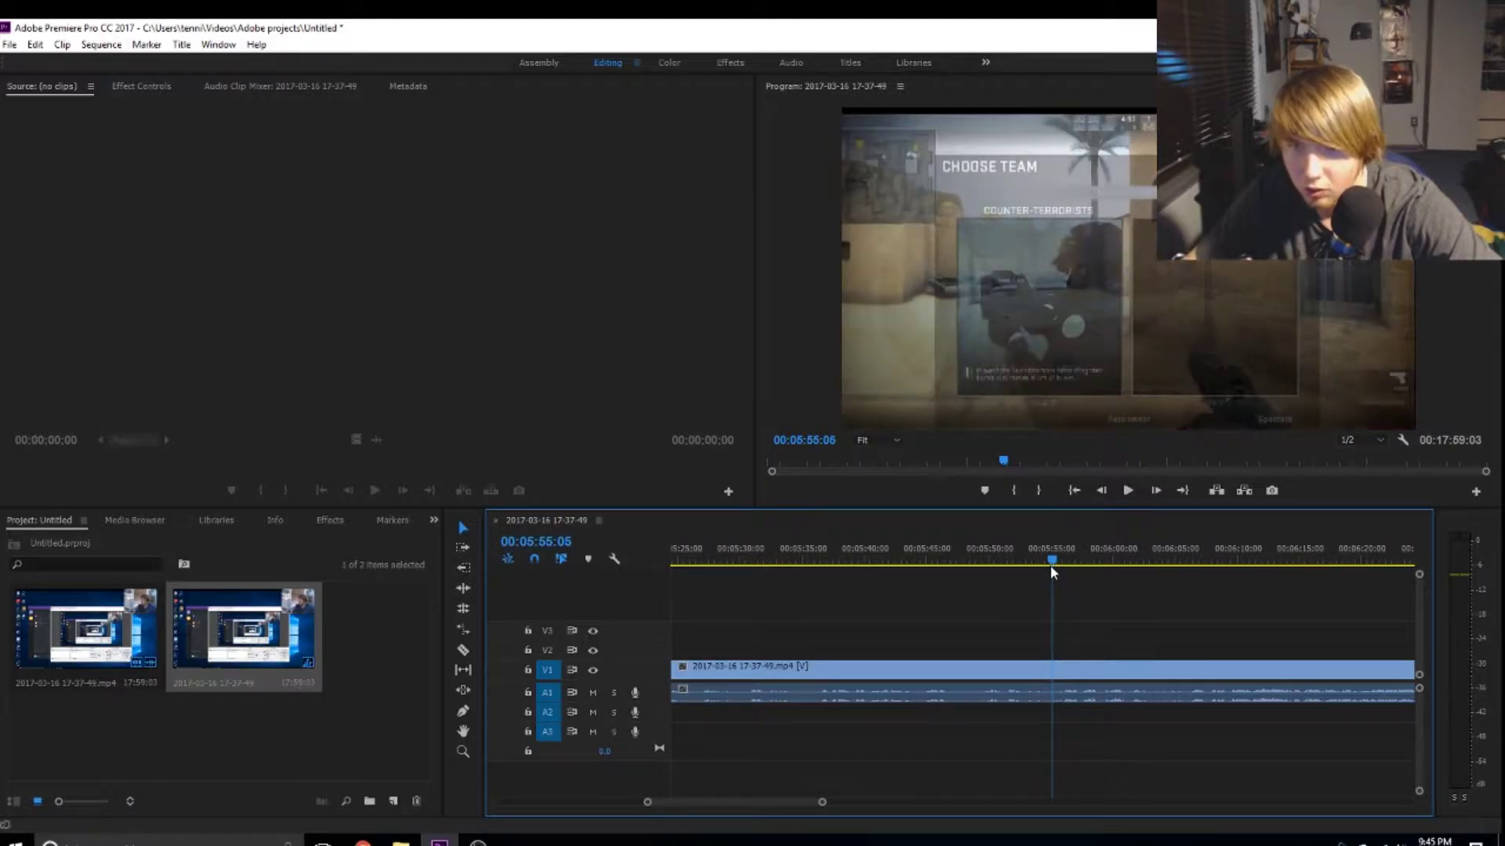
Step: Split the clip at the playhead with the Razor tool and ripple delete the part before the cut
left_click(463, 650)
left_click(1053, 665)
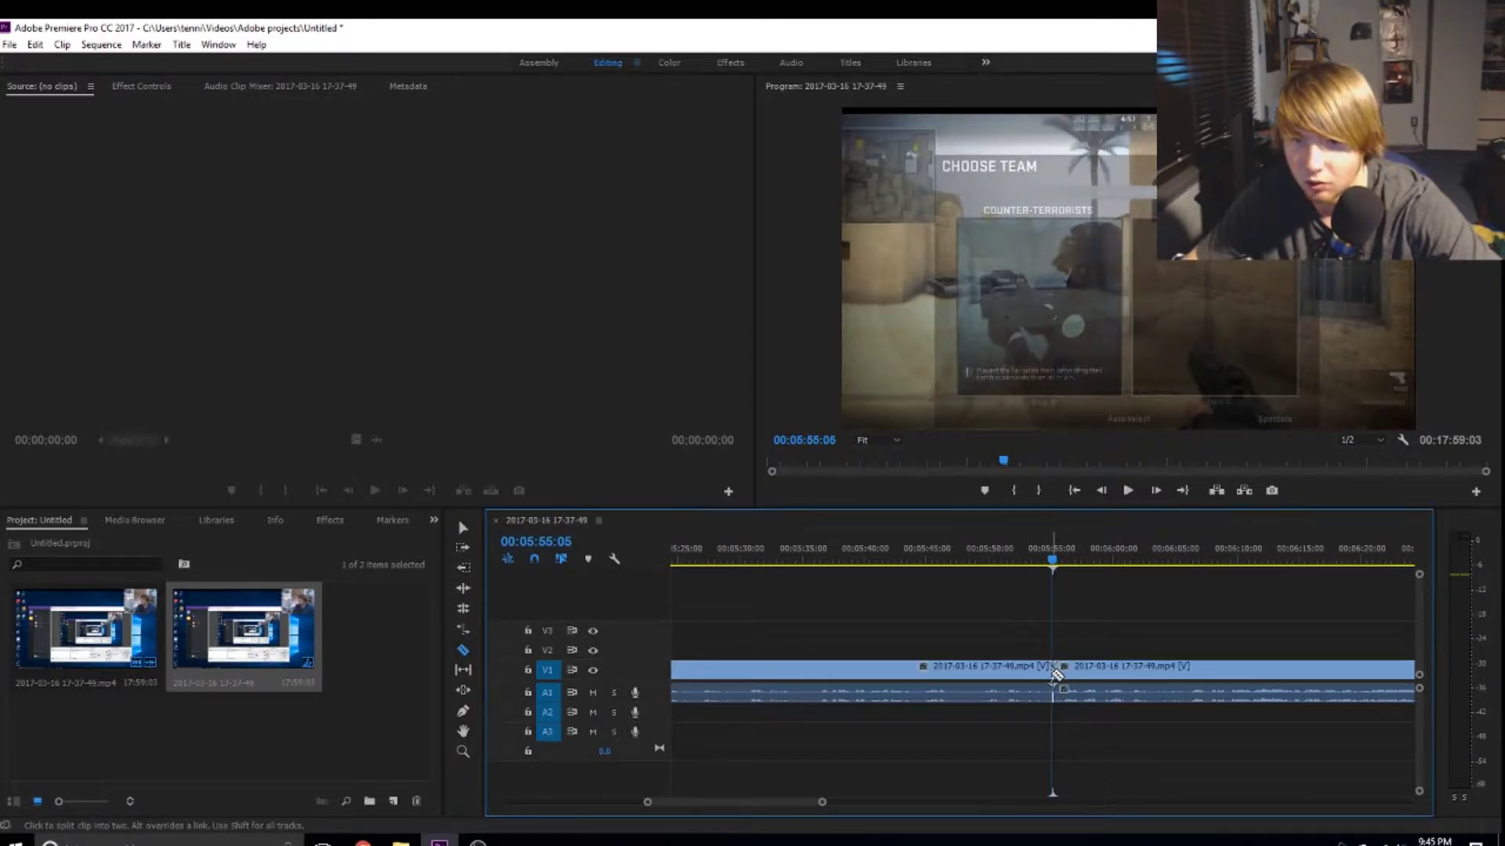
right_click(972, 680)
left_click(1175, 148)
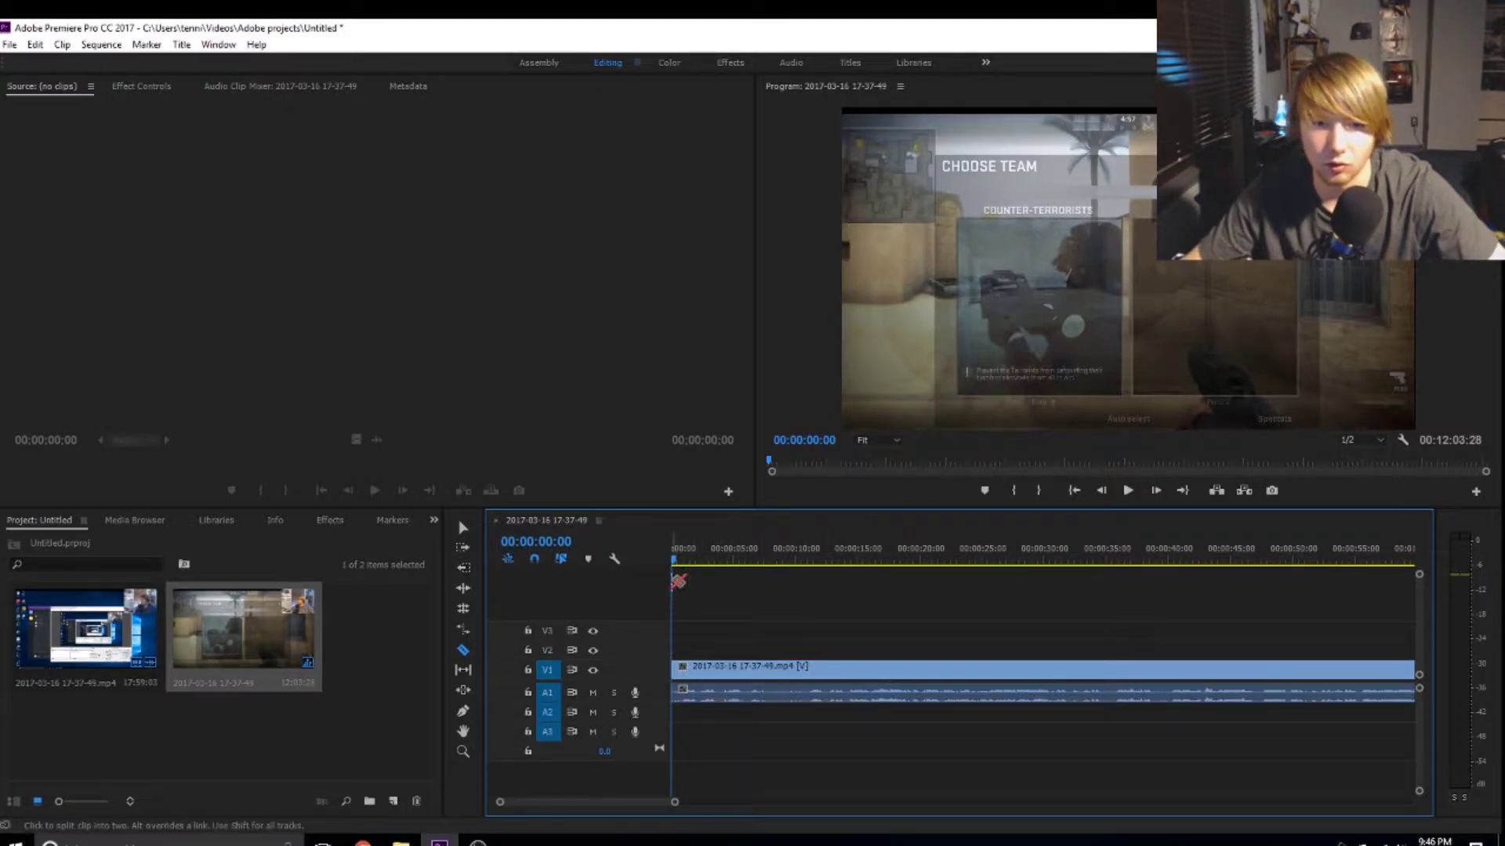
Step: Scrub through the remaining gameplay from the start of the sequence to about 00:11:51, near its end
left_click_drag(674, 557, 1345, 564)
left_click_drag(581, 803, 812, 806)
left_click_drag(889, 564, 1360, 559)
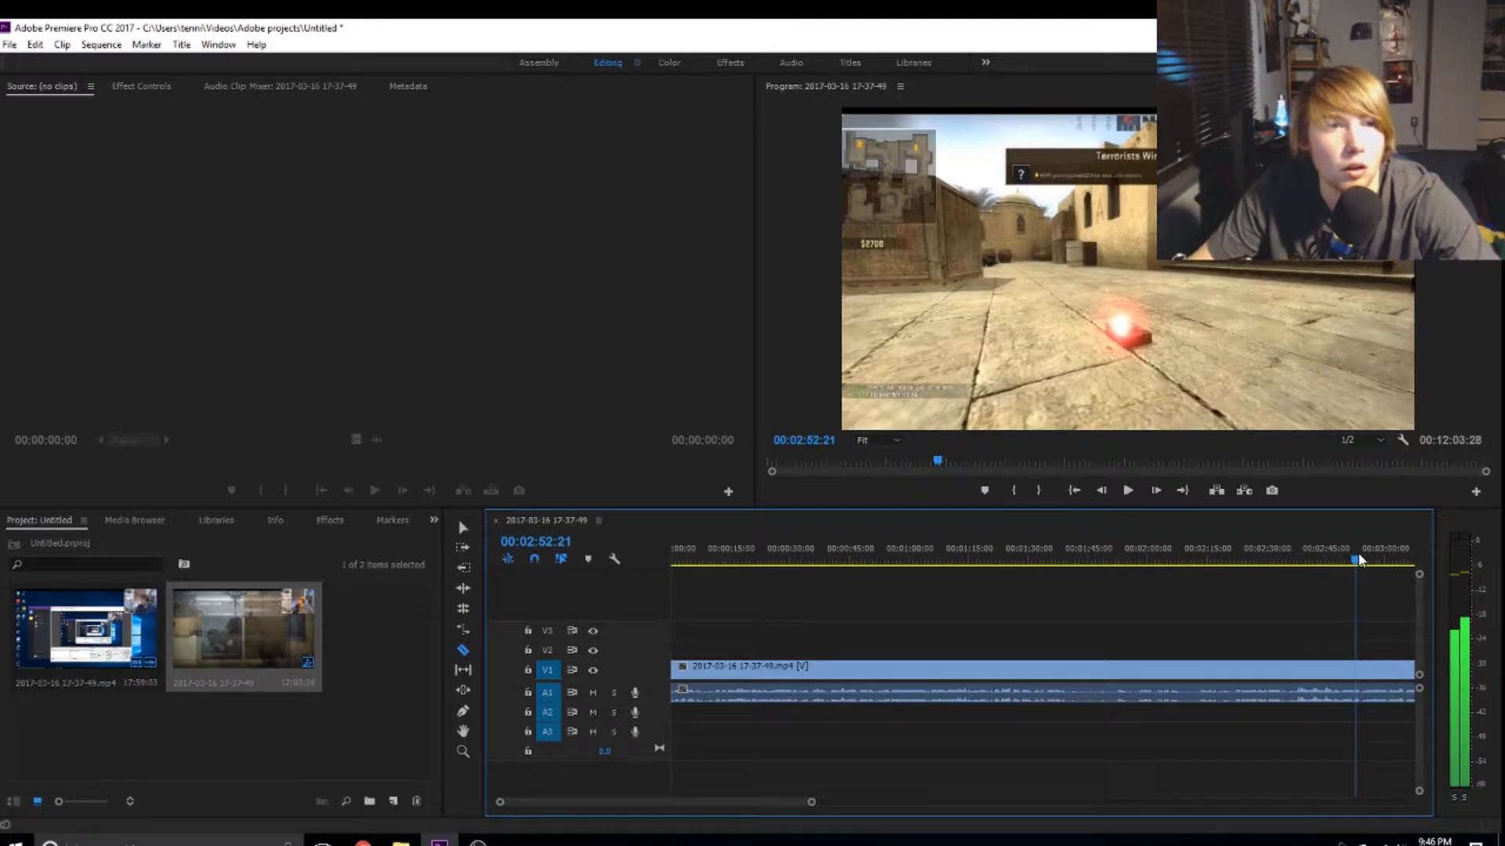
key("space")
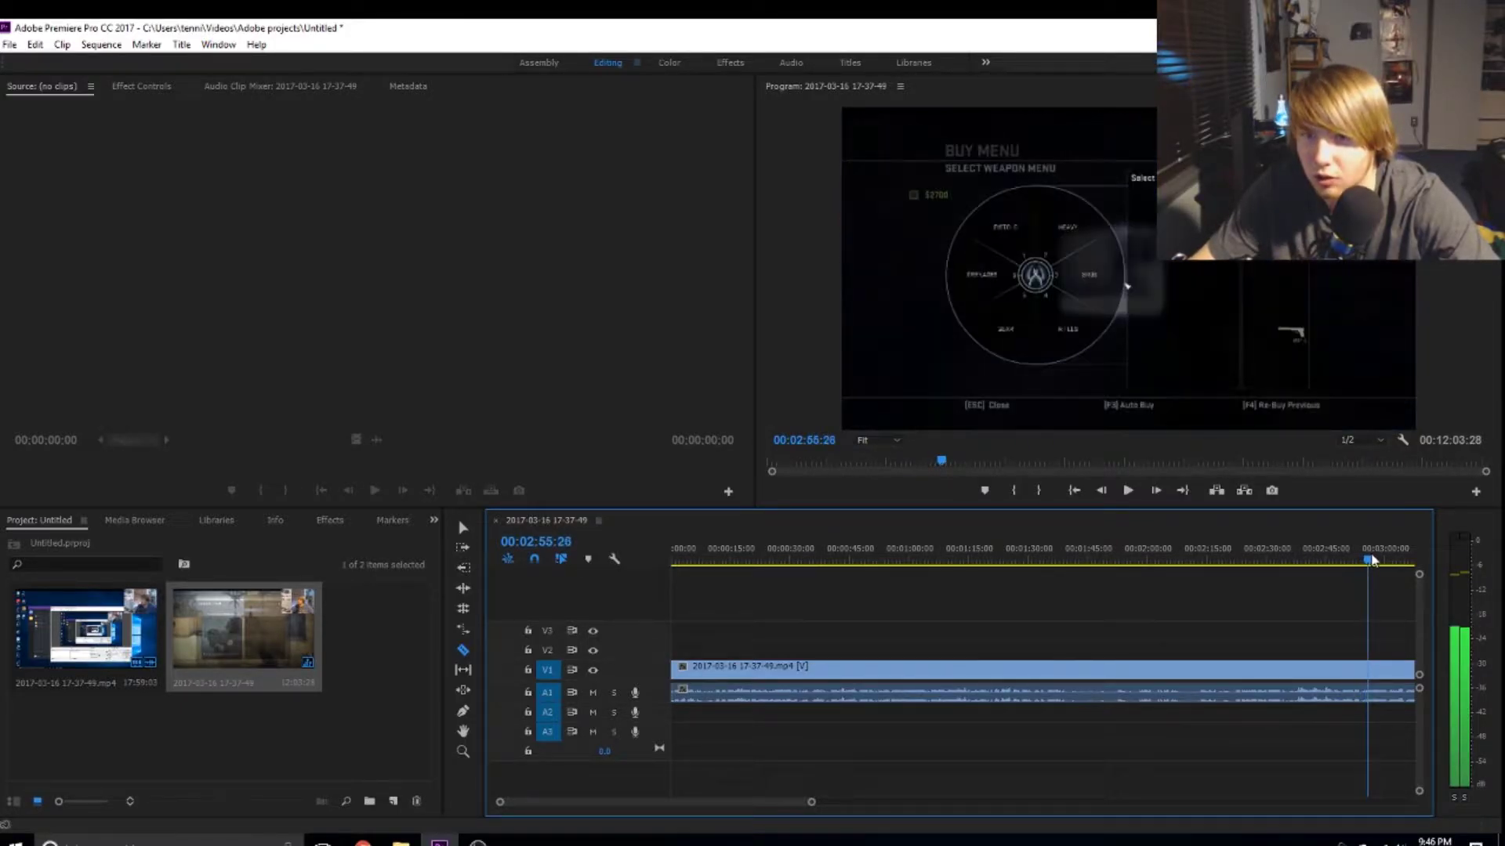
left_click_drag(743, 800, 797, 801)
left_click_drag(914, 561, 1342, 561)
left_click_drag(791, 807, 853, 801)
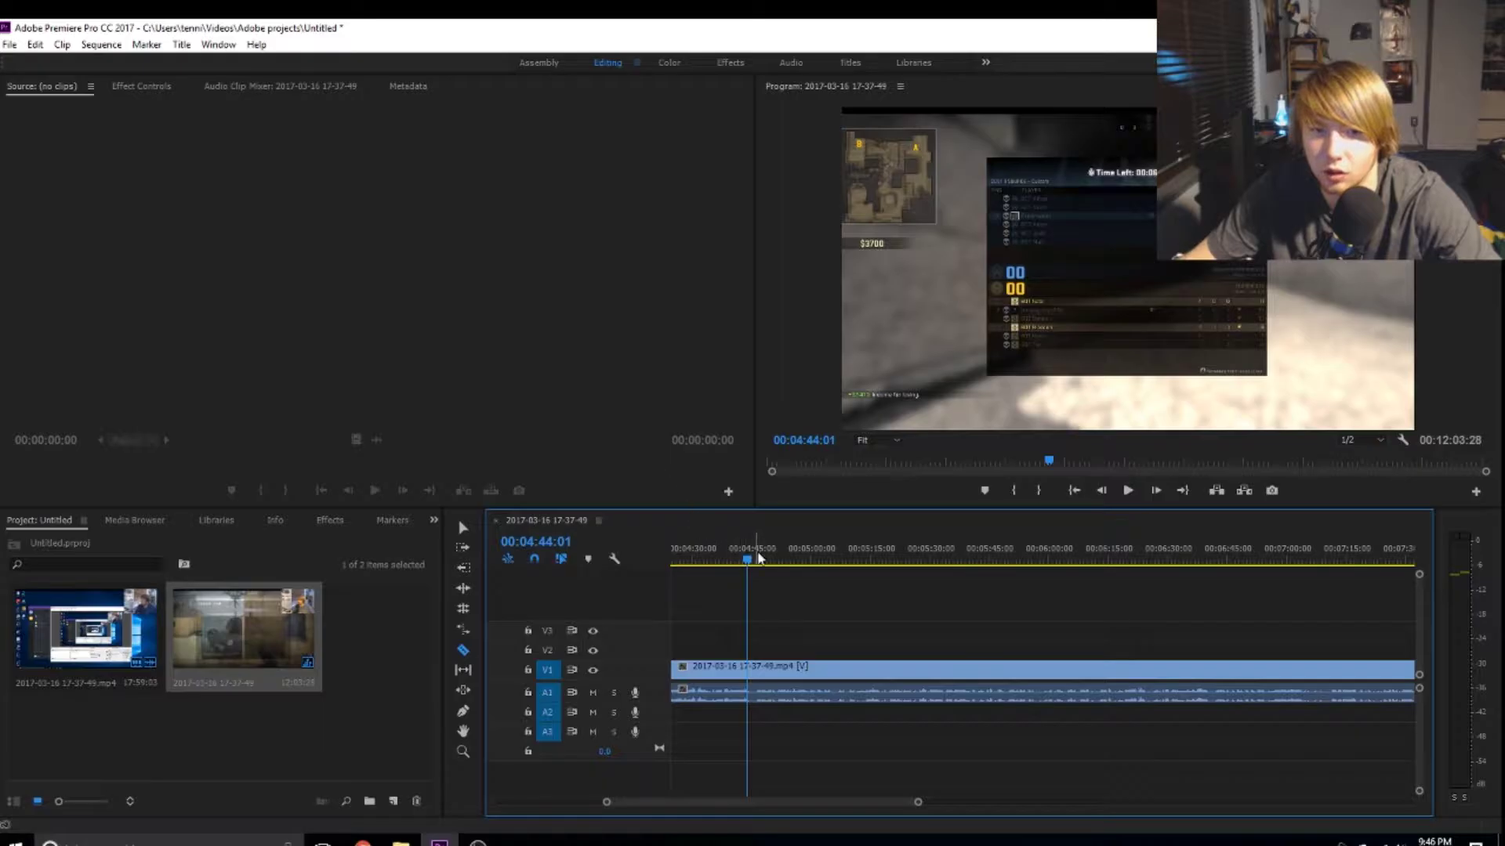
left_click_drag(752, 568, 1392, 598)
left_click_drag(816, 807, 863, 779)
left_click_drag(934, 574, 1237, 562)
left_click_drag(890, 807, 934, 783)
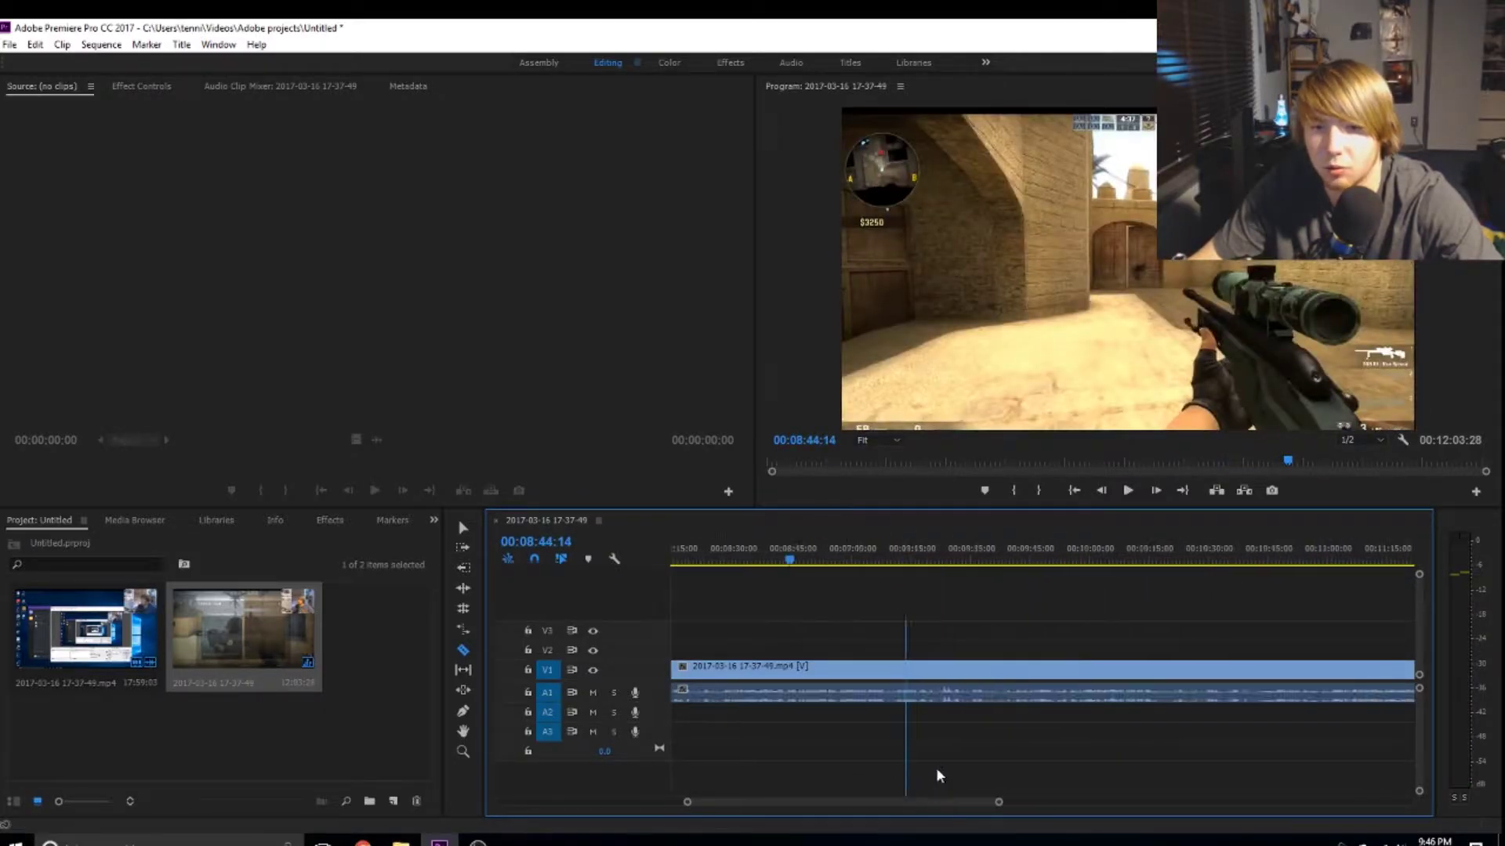
left_click_drag(858, 558, 1407, 560)
left_click_drag(863, 803, 931, 799)
left_click(733, 558)
left_click_drag(733, 558, 939, 594)
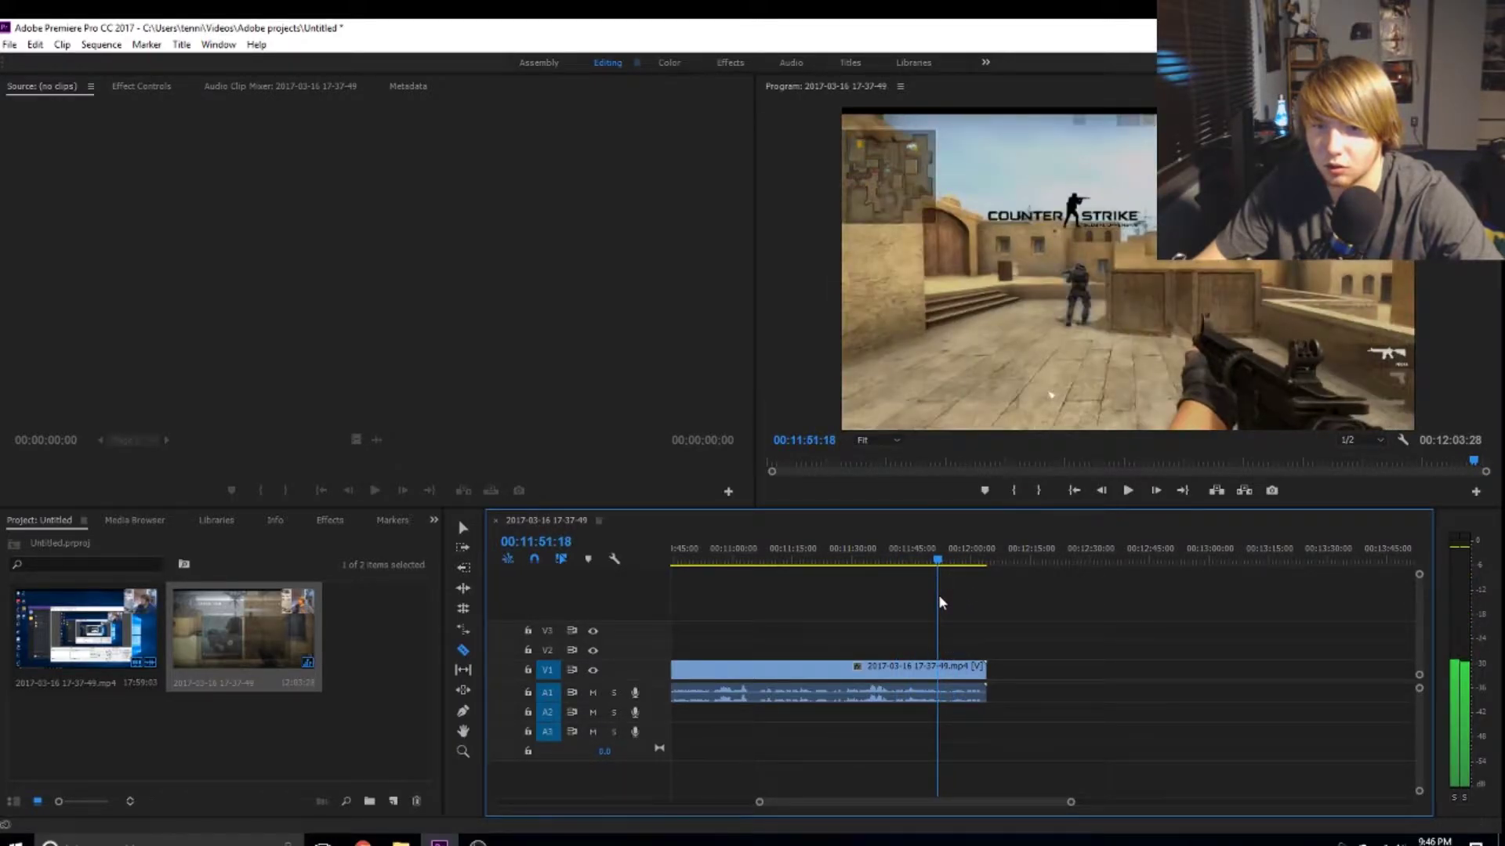
Step: Play the closing section from 00:11:51:12 onward and play back in reverse to look for the end of the match
left_click_drag(1071, 803, 979, 807)
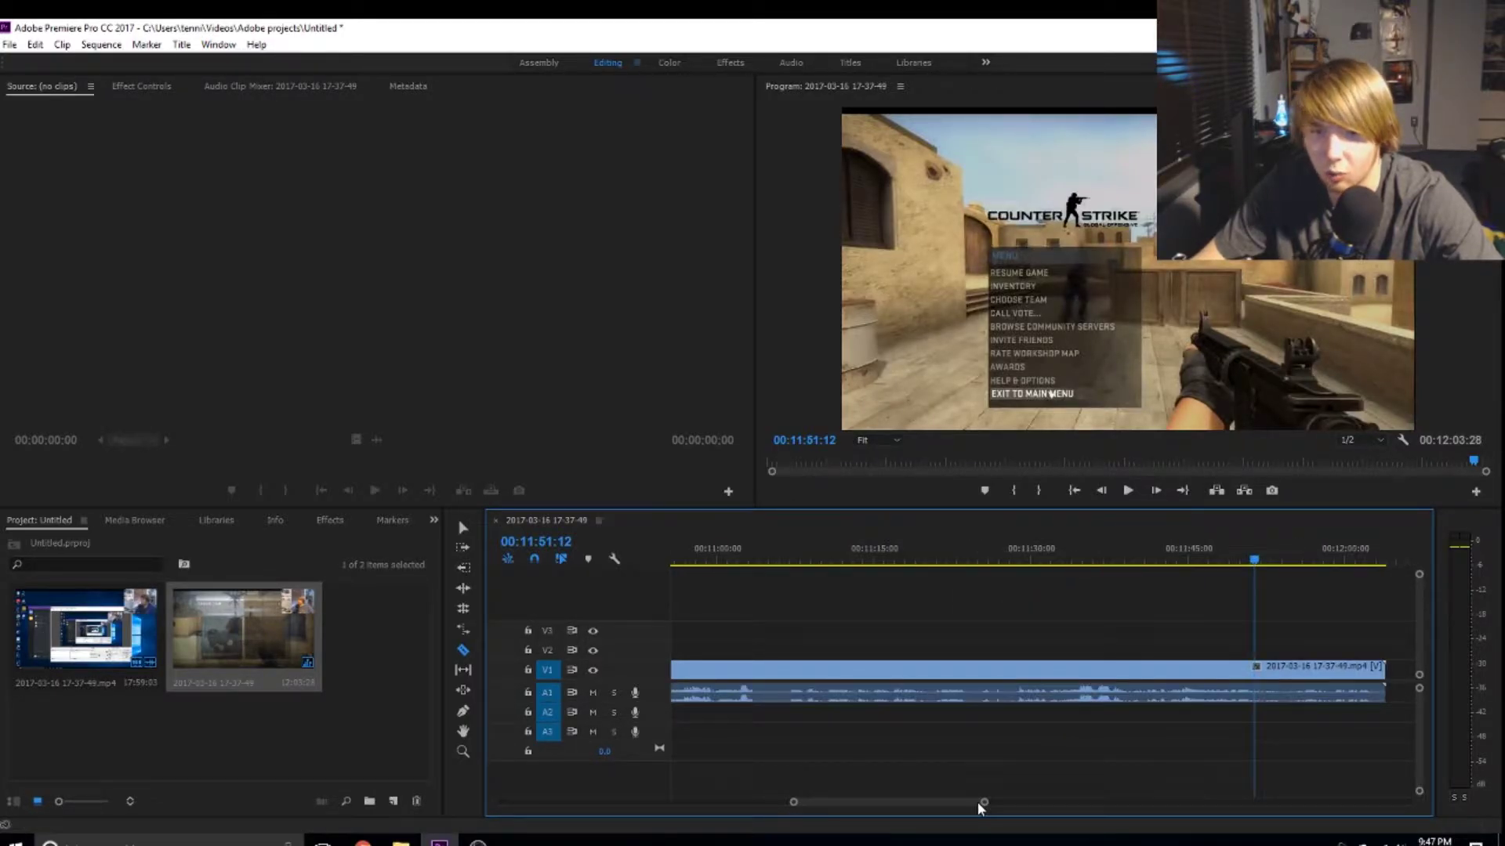
scroll(901, 797, "down", 5)
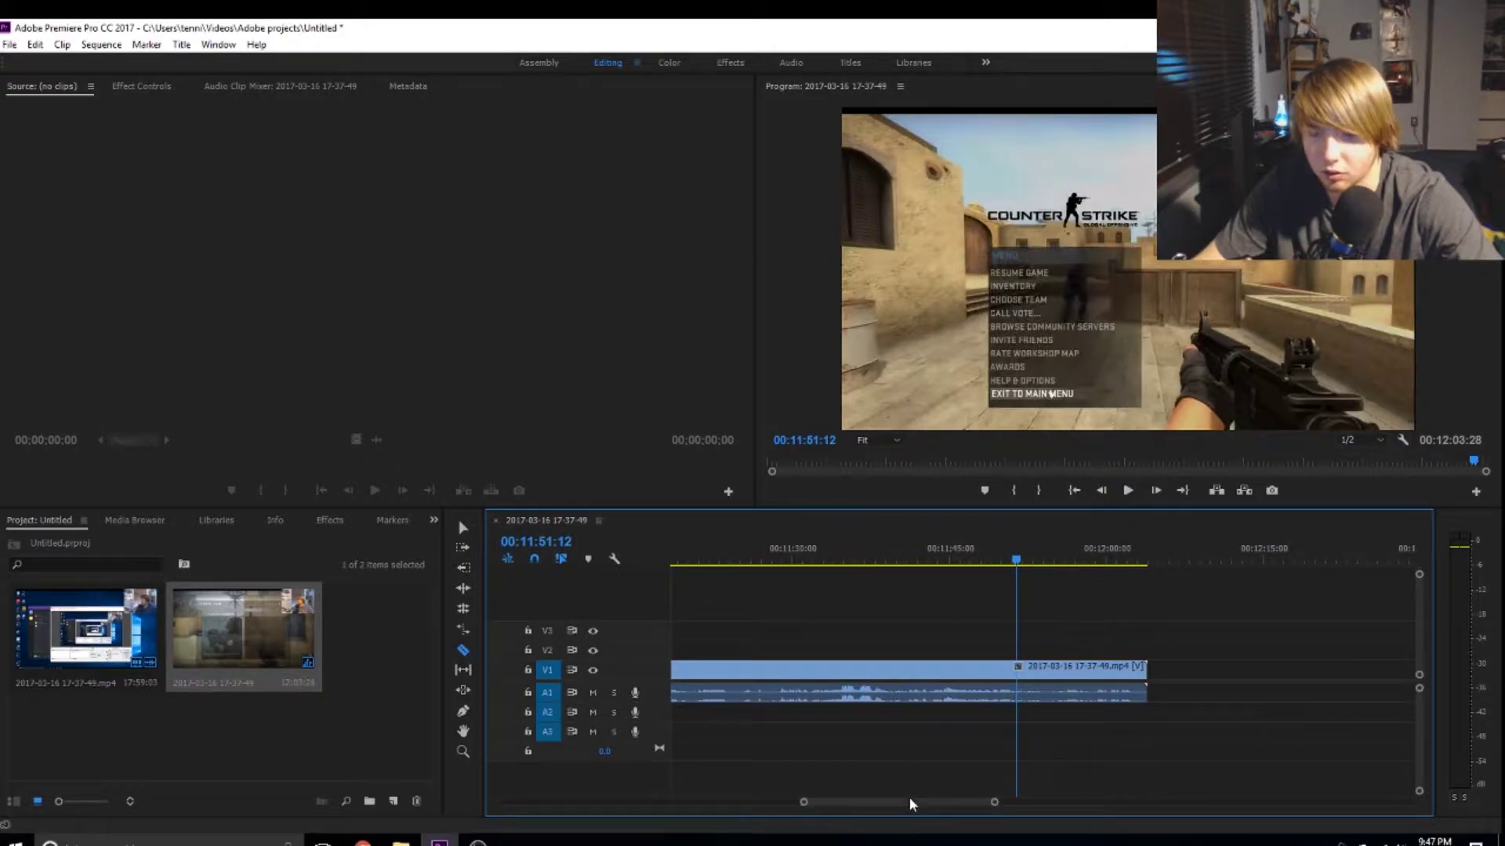
key("space")
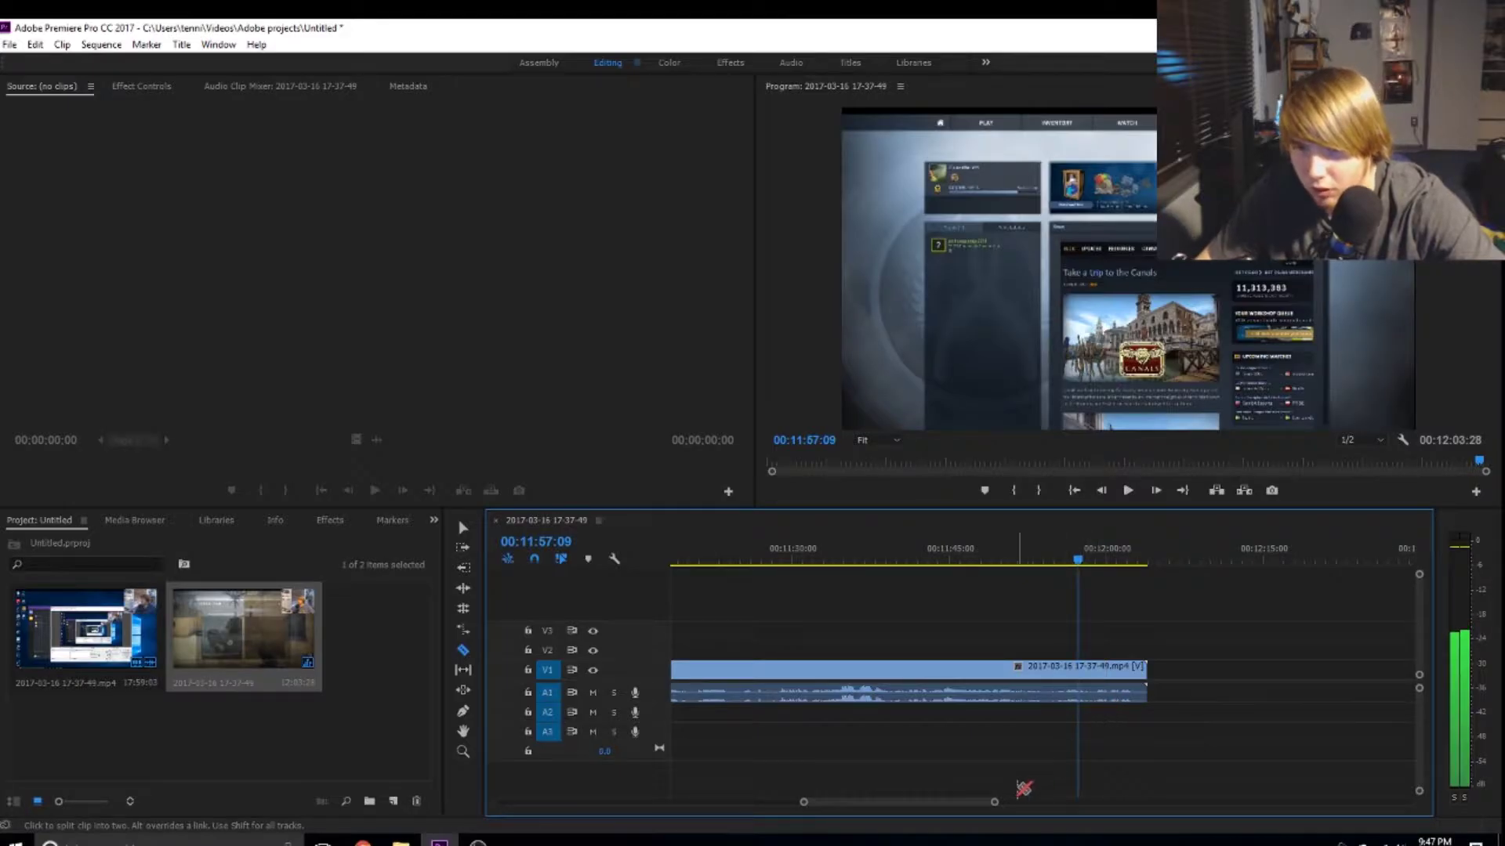
key("j")
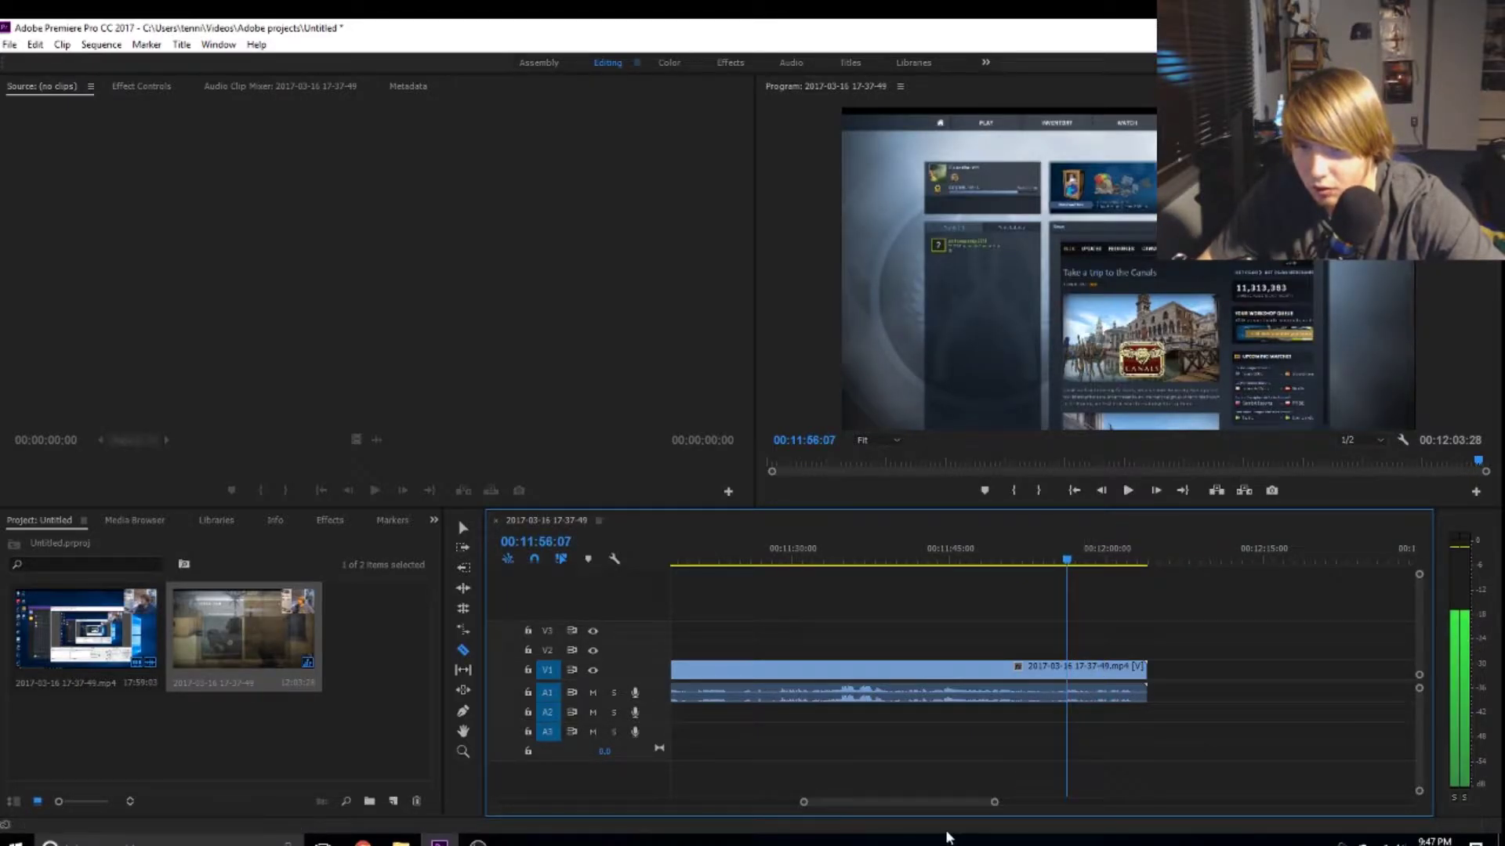
Step: Step back frame by frame from 00:11:56:07 to before 00:11:55:10 to look for where the match footage ends
left_click_drag(993, 803, 933, 807)
key("Left")
key("Left")
key("Left")
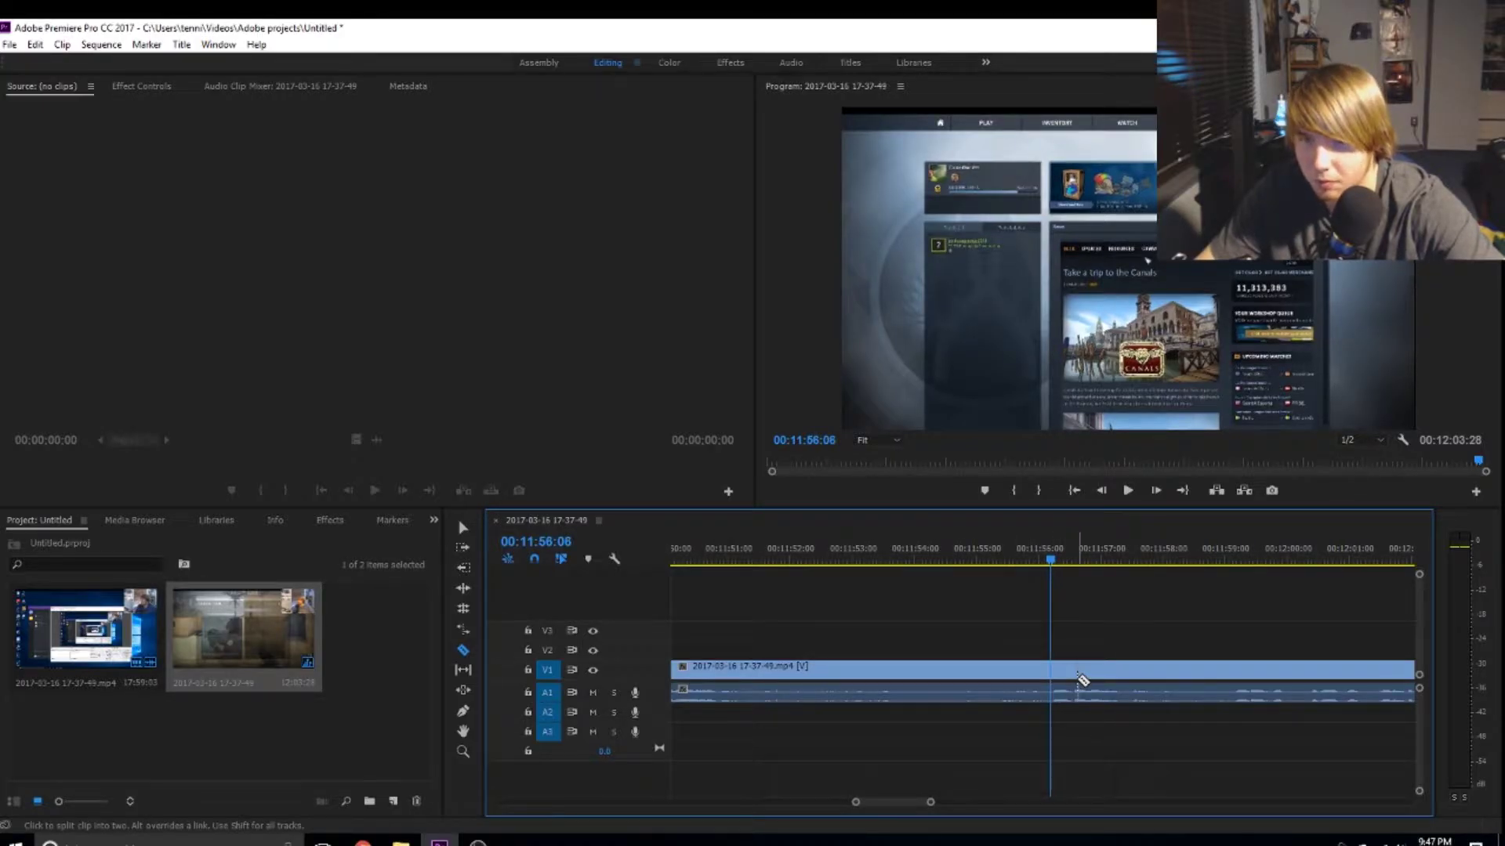
key("Left")
key("Left")
key("Left")
key("Left")
key("Left")
key("Left")
key("Left")
key("Left")
key("Left")
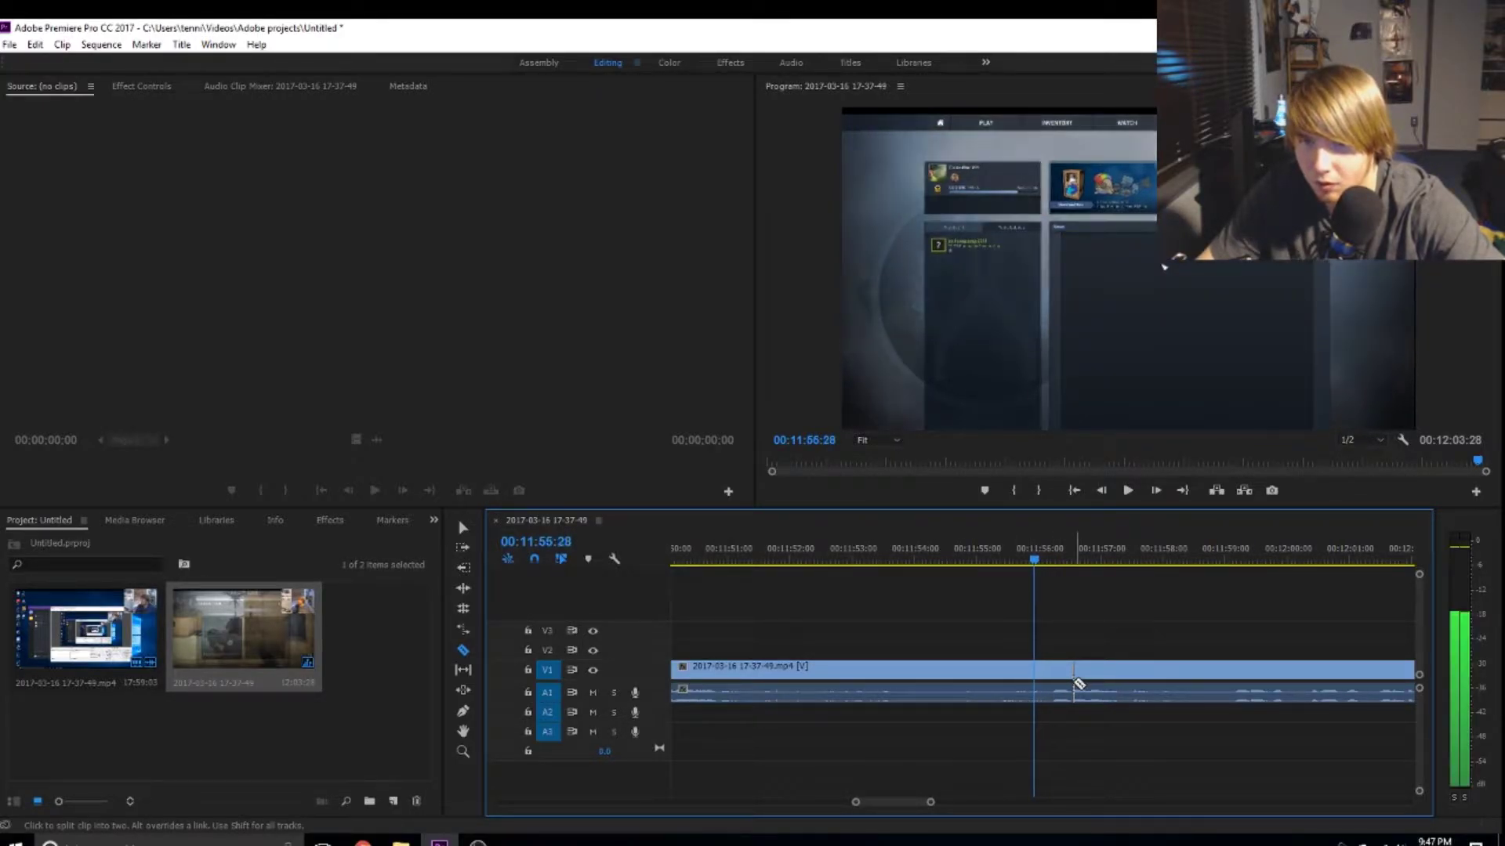
key("Left")
key("Left")
key("Left")
key("Left")
key("Left")
key("Left")
key("Left")
key("Left")
key("Left")
key("Left")
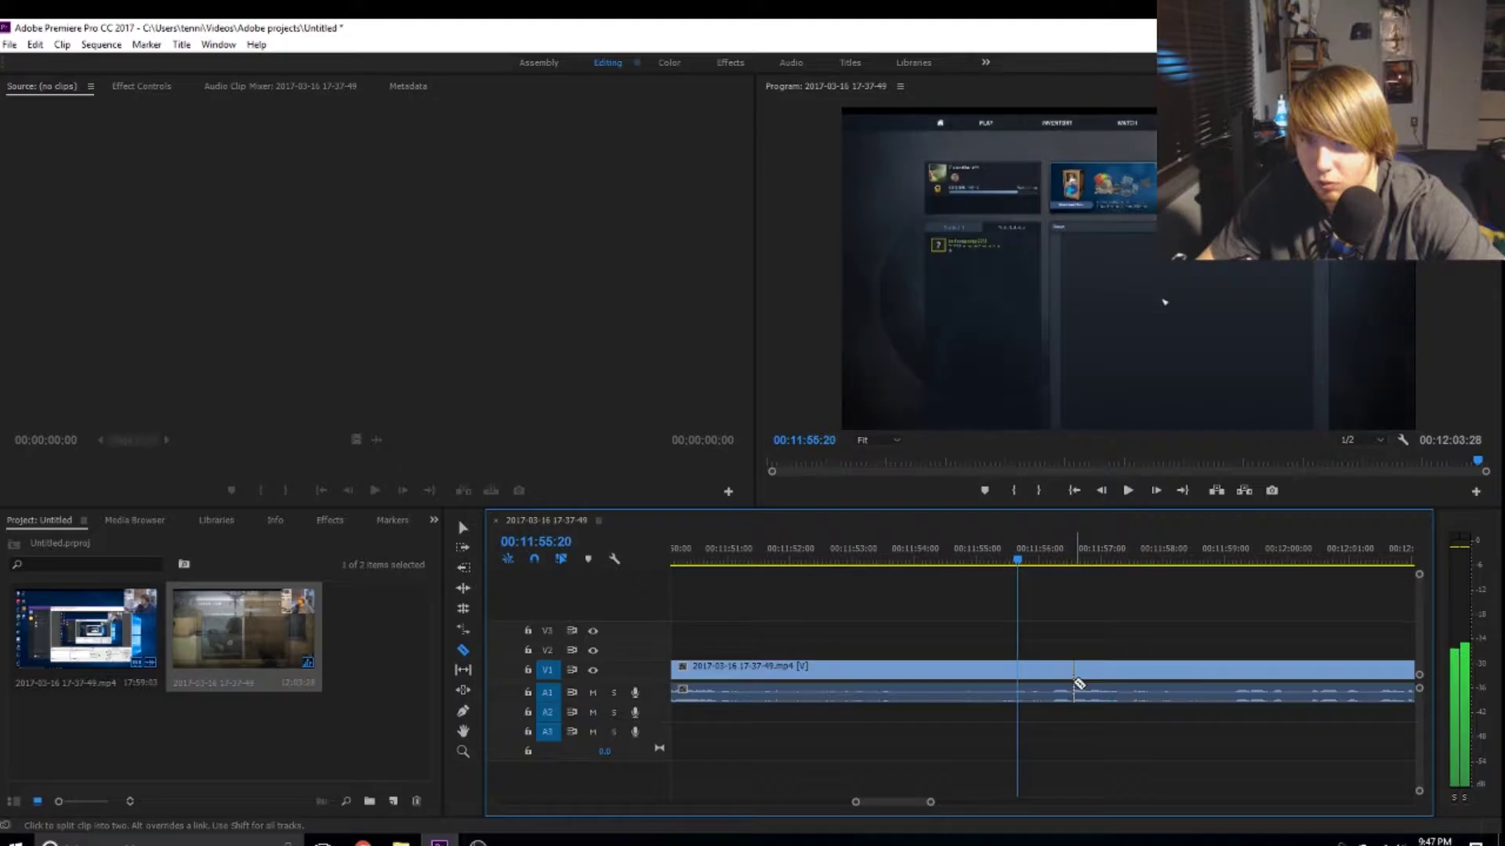
key("Left")
key("Left")
key("Left")
key("Left")
key("Left")
key("Left")
key("Left")
key("Left")
key("Left")
key("Left")
key("Left")
key("Left")
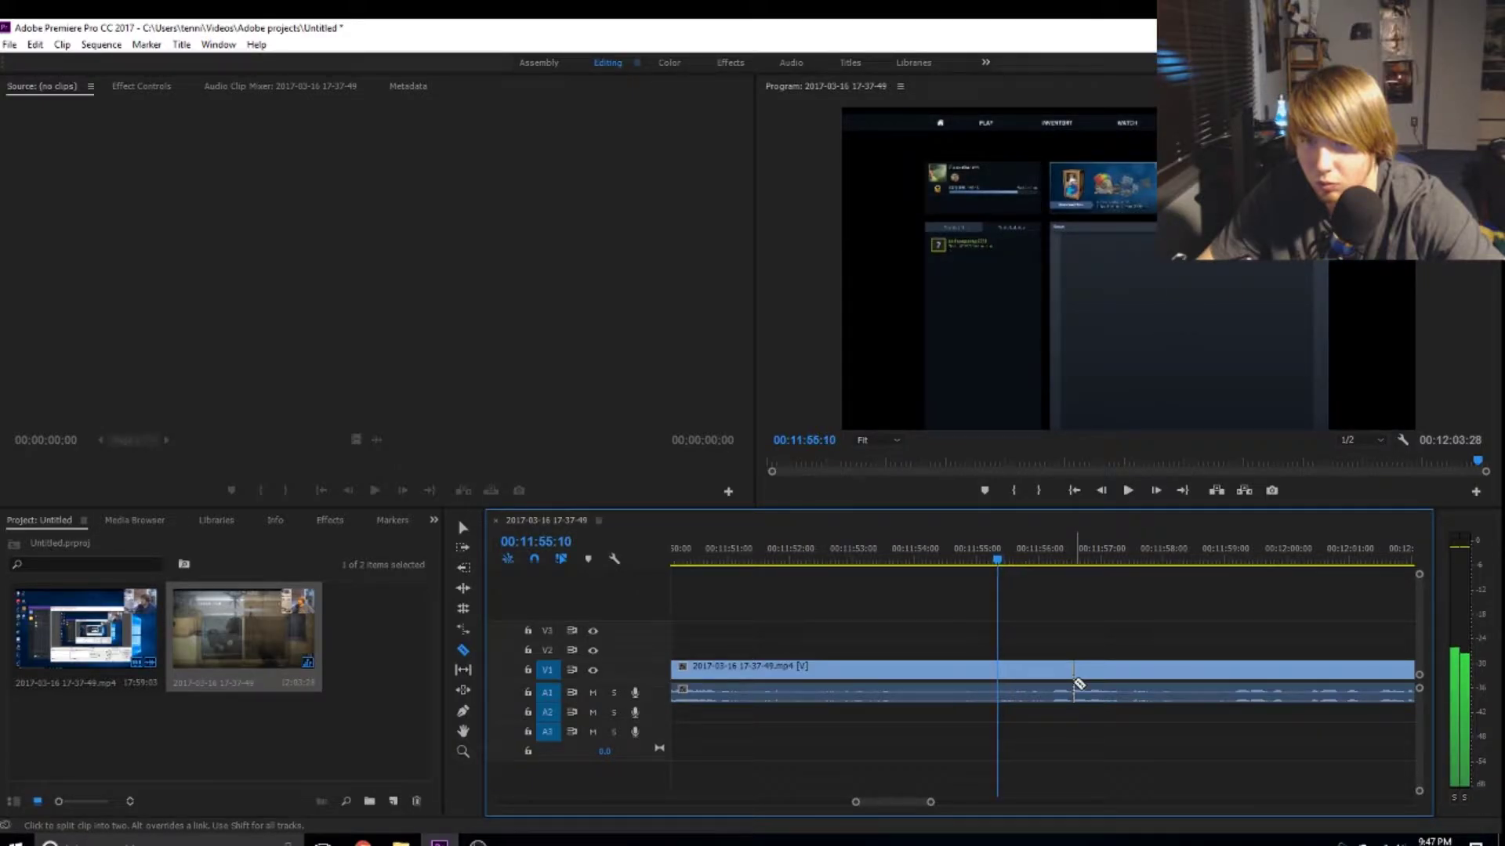
key("Left")
key("Left")
key("Left")
key("Left")
key("Left")
Step: Step forward frame by frame to 00:11:55:21 to examine the fade-in of the game's main menu
key("Right")
key("Right")
key("Right")
key("Right")
key("Right")
key("Right")
key("Right")
key("Right")
key("Right")
key("Right")
key("Right")
key("Right")
key("Right")
key("Right")
key("Right")
key("Right")
key("Right")
key("Right")
key("Right")
key("Right")
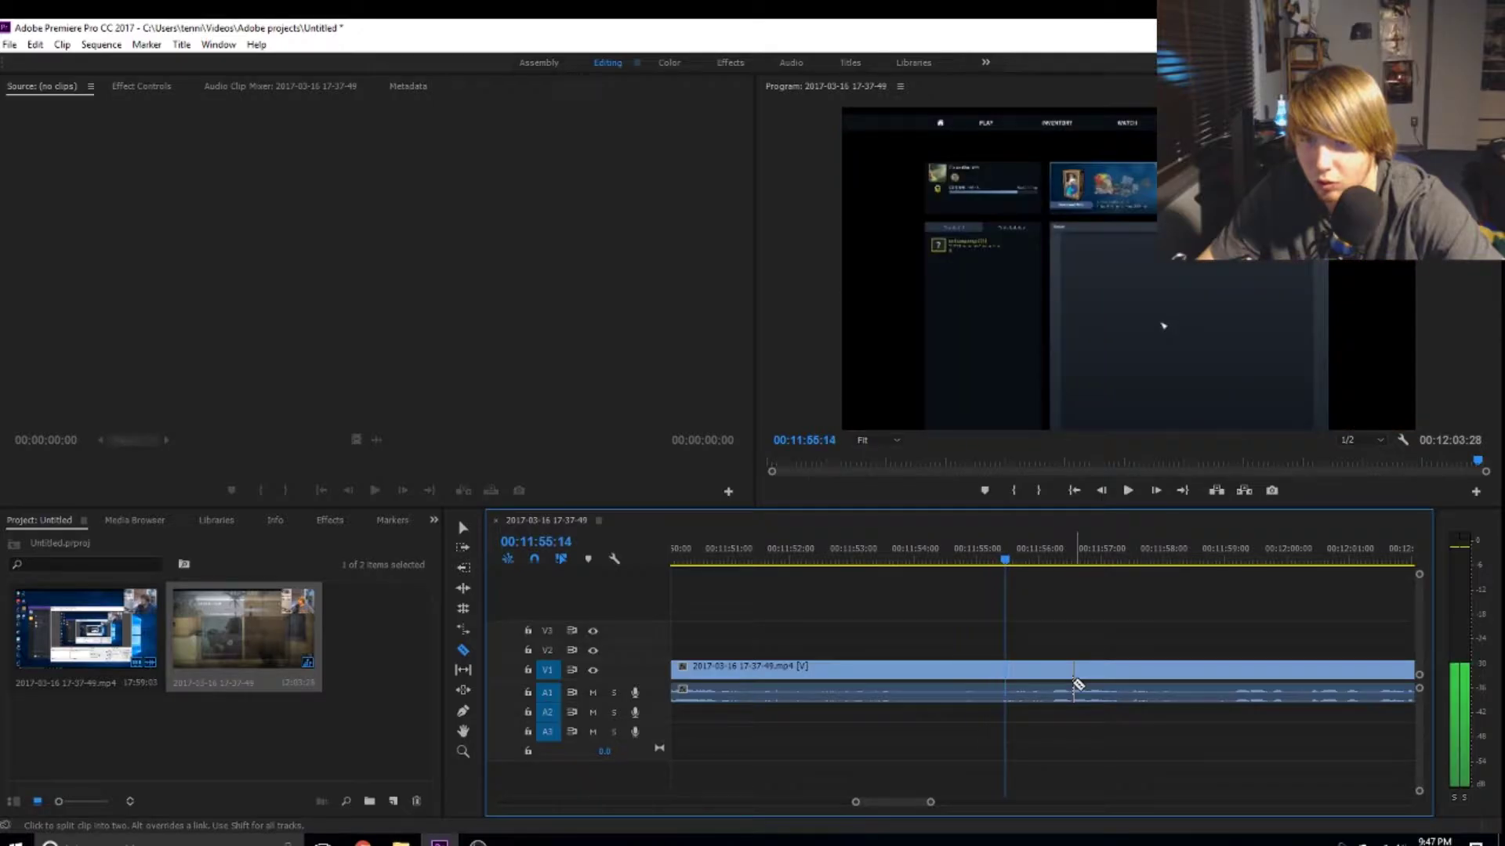
key("Right")
key("Right")
key("Right")
key("Right")
key("Right")
key("Right")
key("Right")
key("Right")
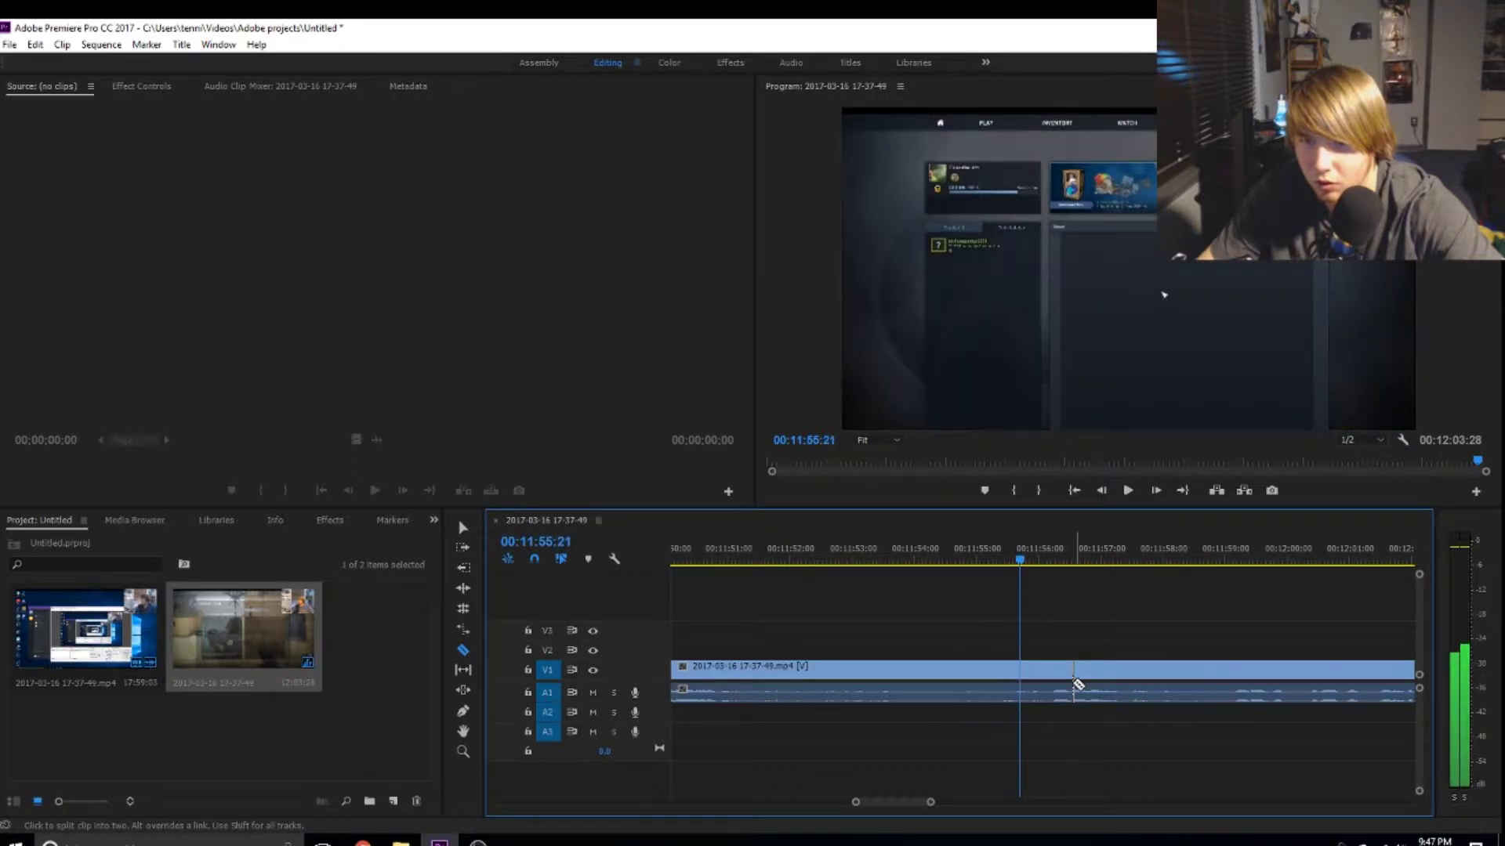
Step: Split the clip at 00:11:55:26, in the main menu's fade-in, with the Razor tool and clear the part after the cut
key("End")
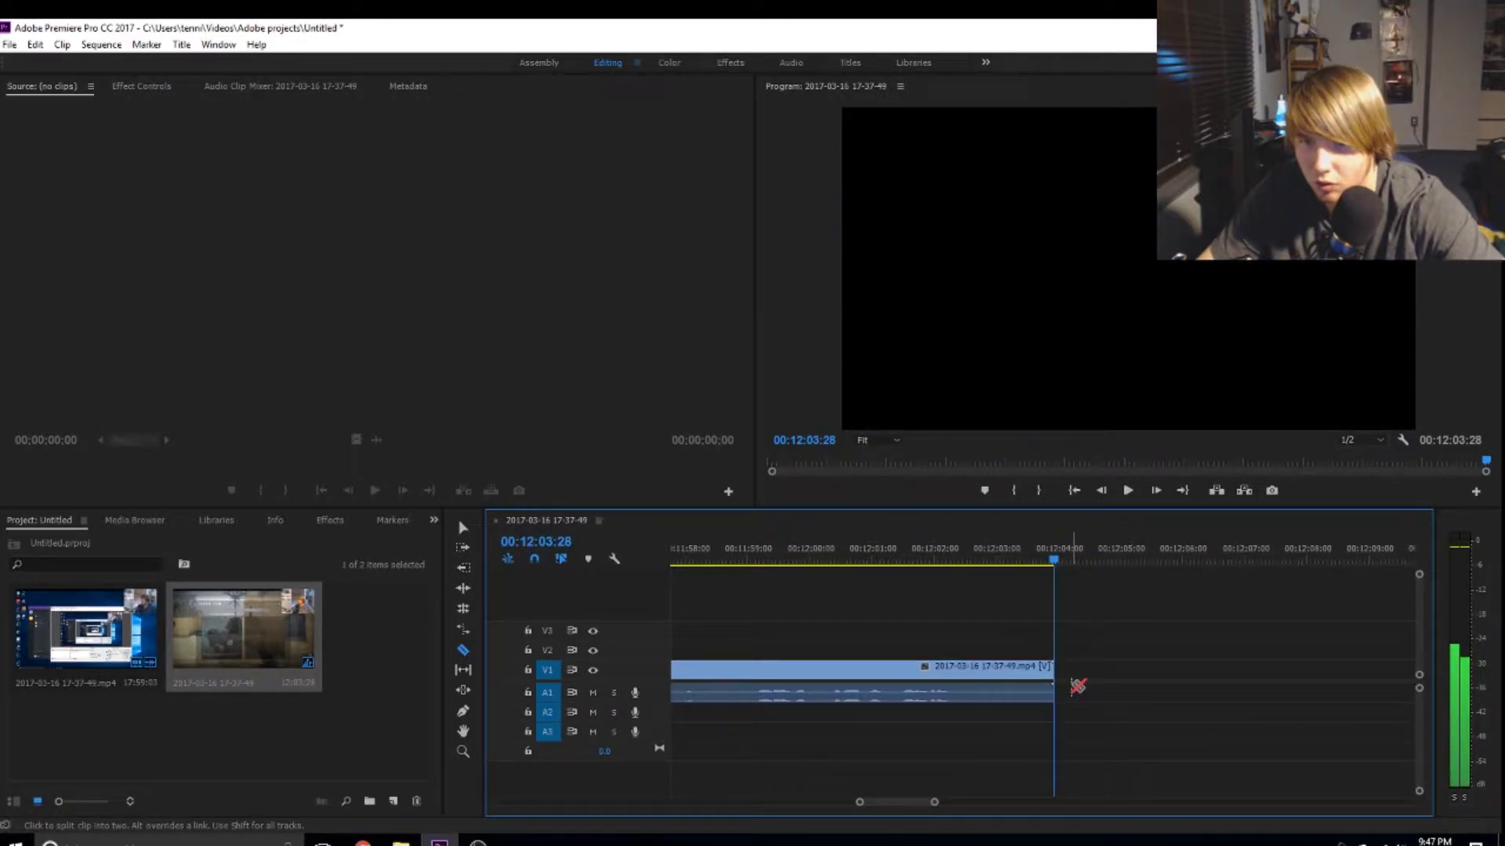
left_click_drag(833, 583, 727, 587)
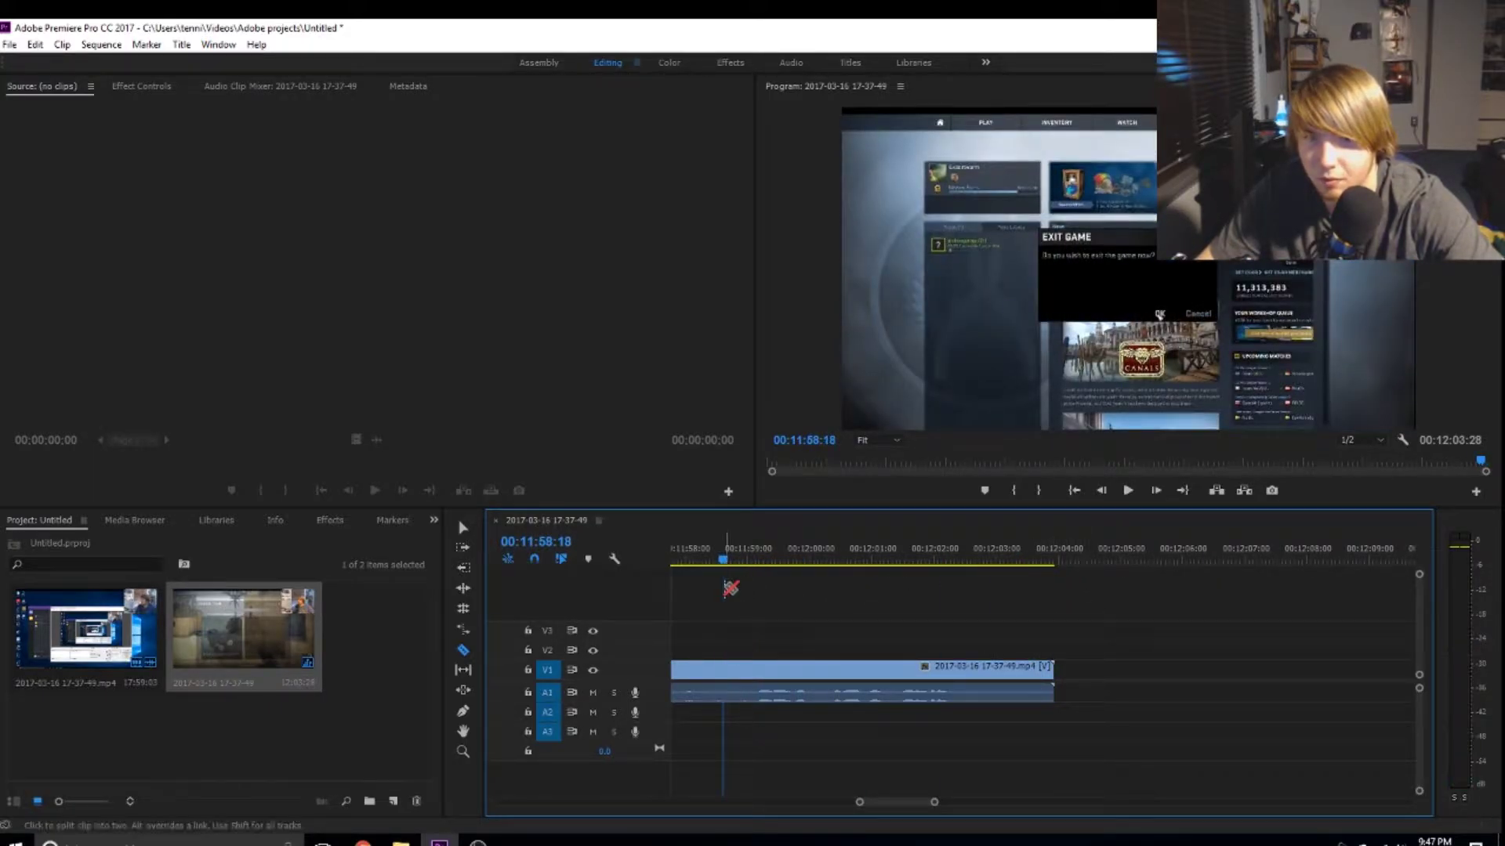
mouse_move(914, 802)
left_mouse_down()
mouse_move(898, 798)
mouse_move(911, 804)
left_mouse_up()
left_click_drag(925, 563, 750, 682)
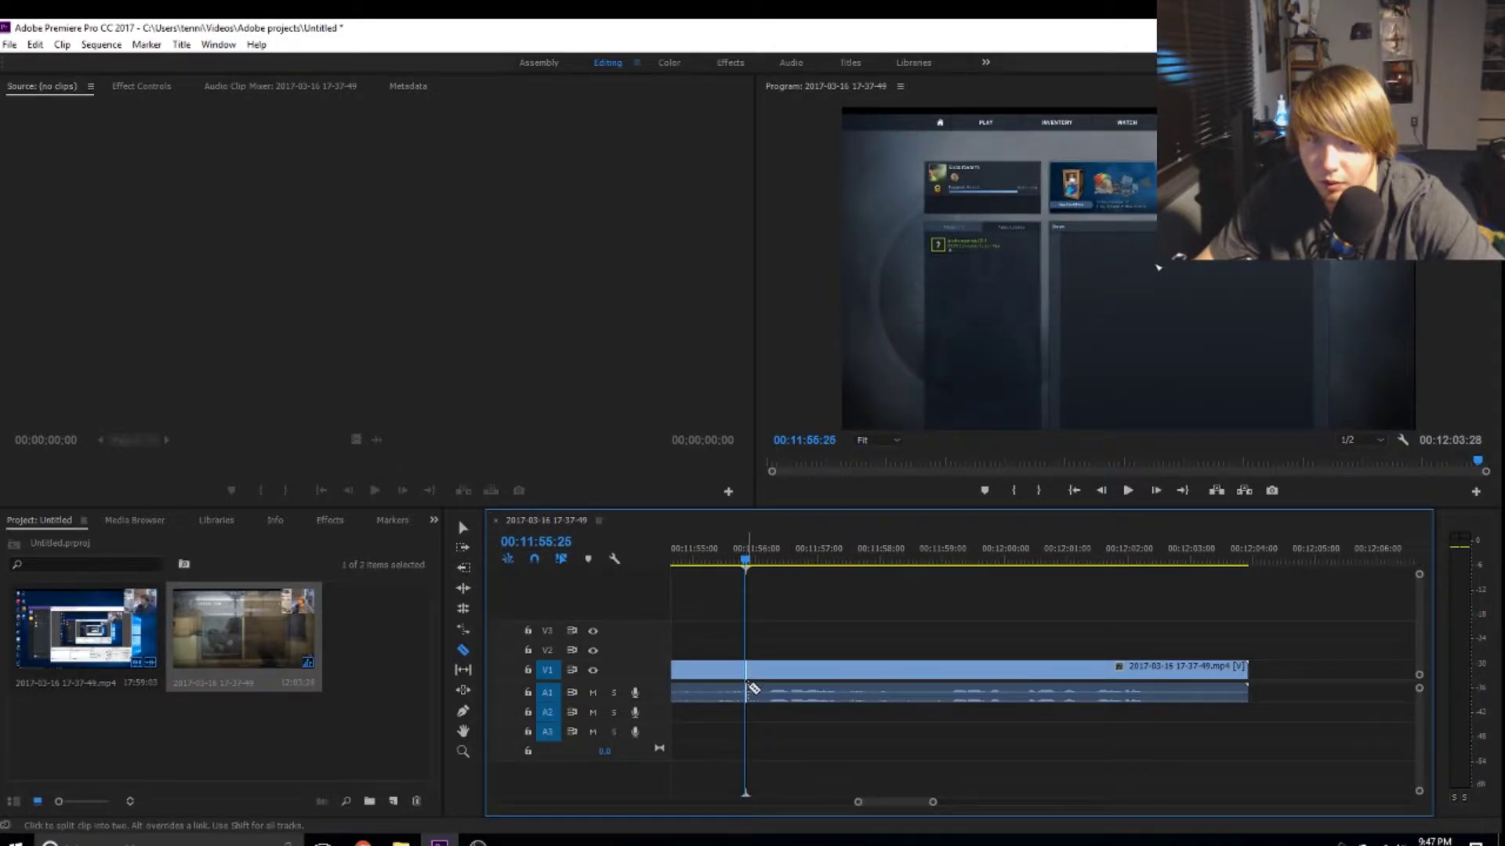
left_click(750, 687)
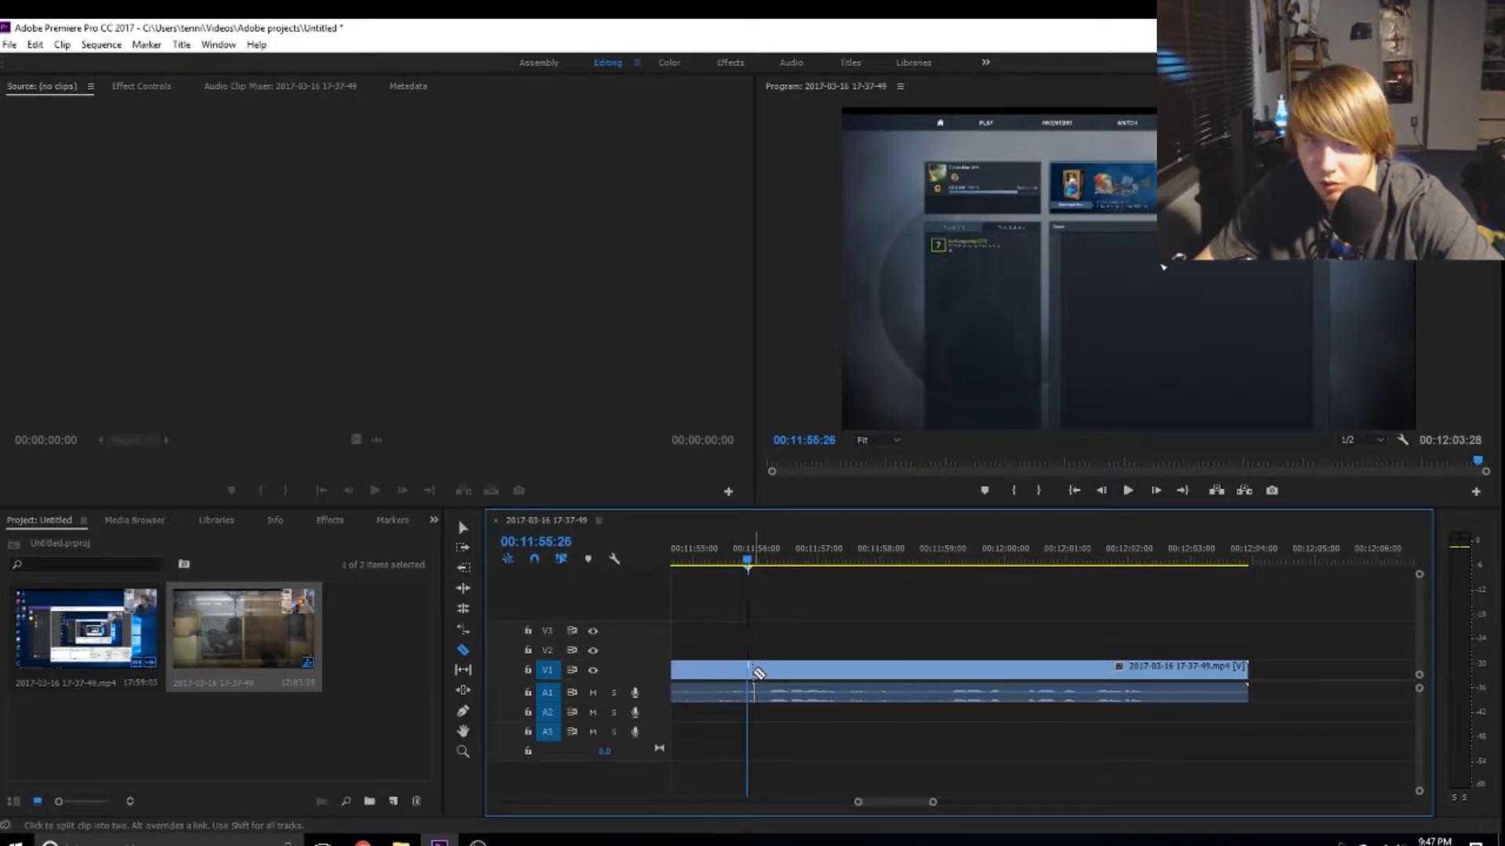
right_click(795, 674)
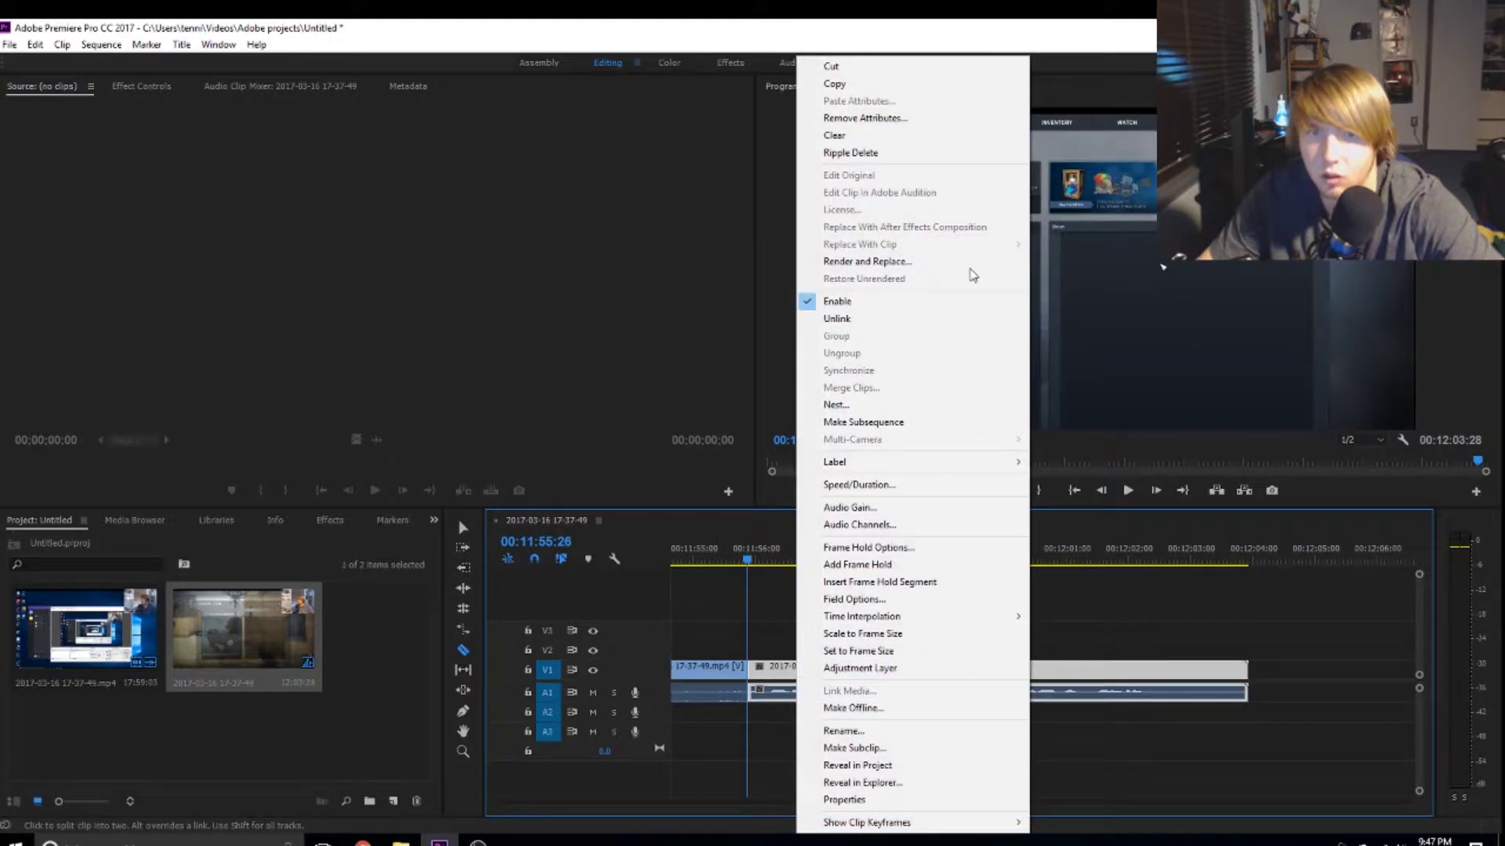
left_click(901, 135)
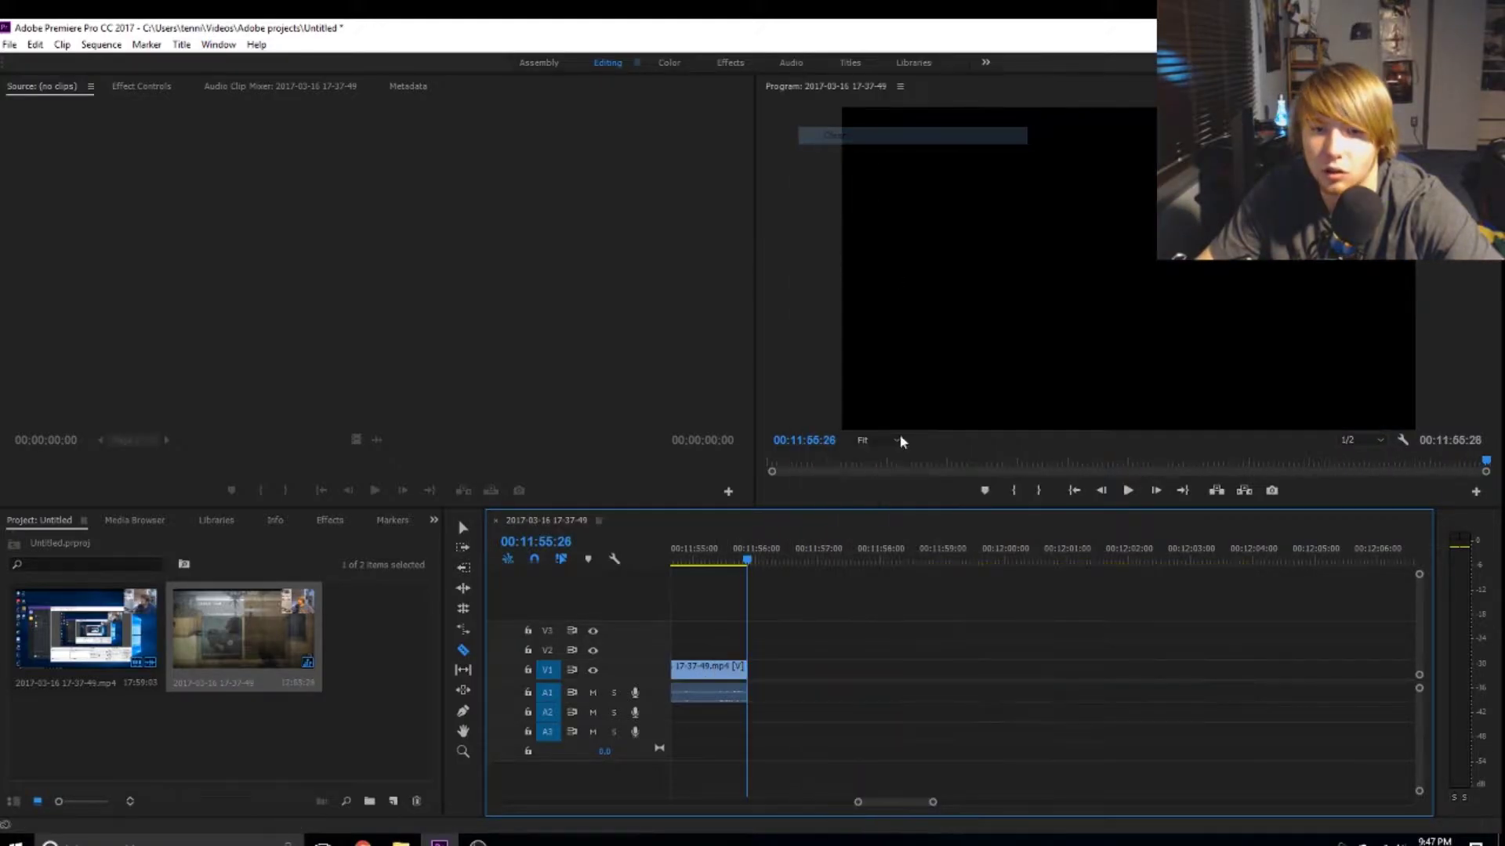
Step: Show the whole trimmed sequence in the timeline and move the playhead just past the clip's end
left_click(852, 803)
left_click_drag(851, 802, 352, 766)
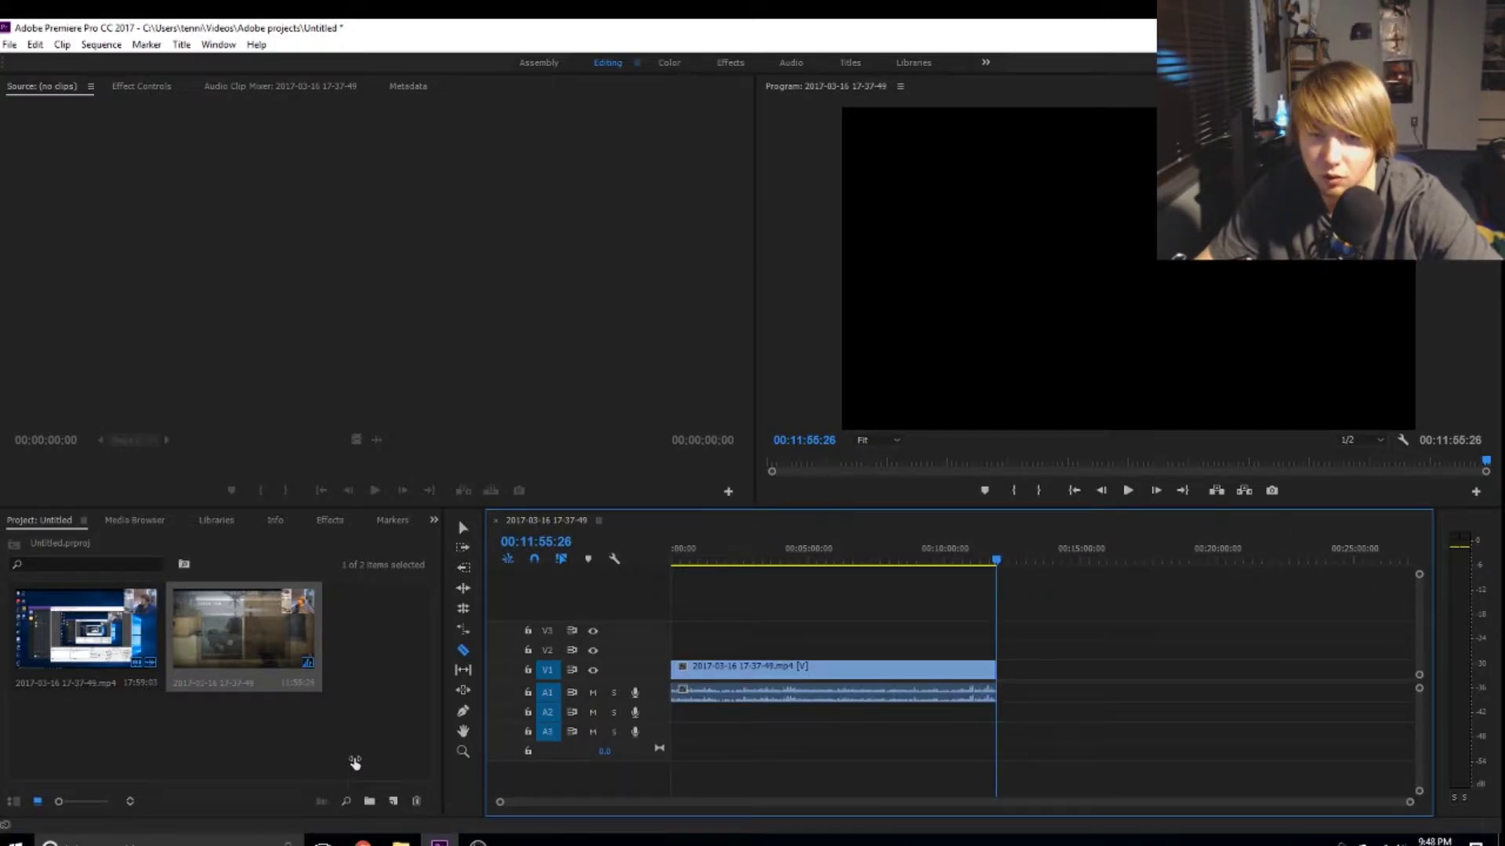
left_click(996, 559)
mouse_move(996, 559)
left_mouse_down()
mouse_move(670, 550)
mouse_move(997, 576)
left_mouse_up()
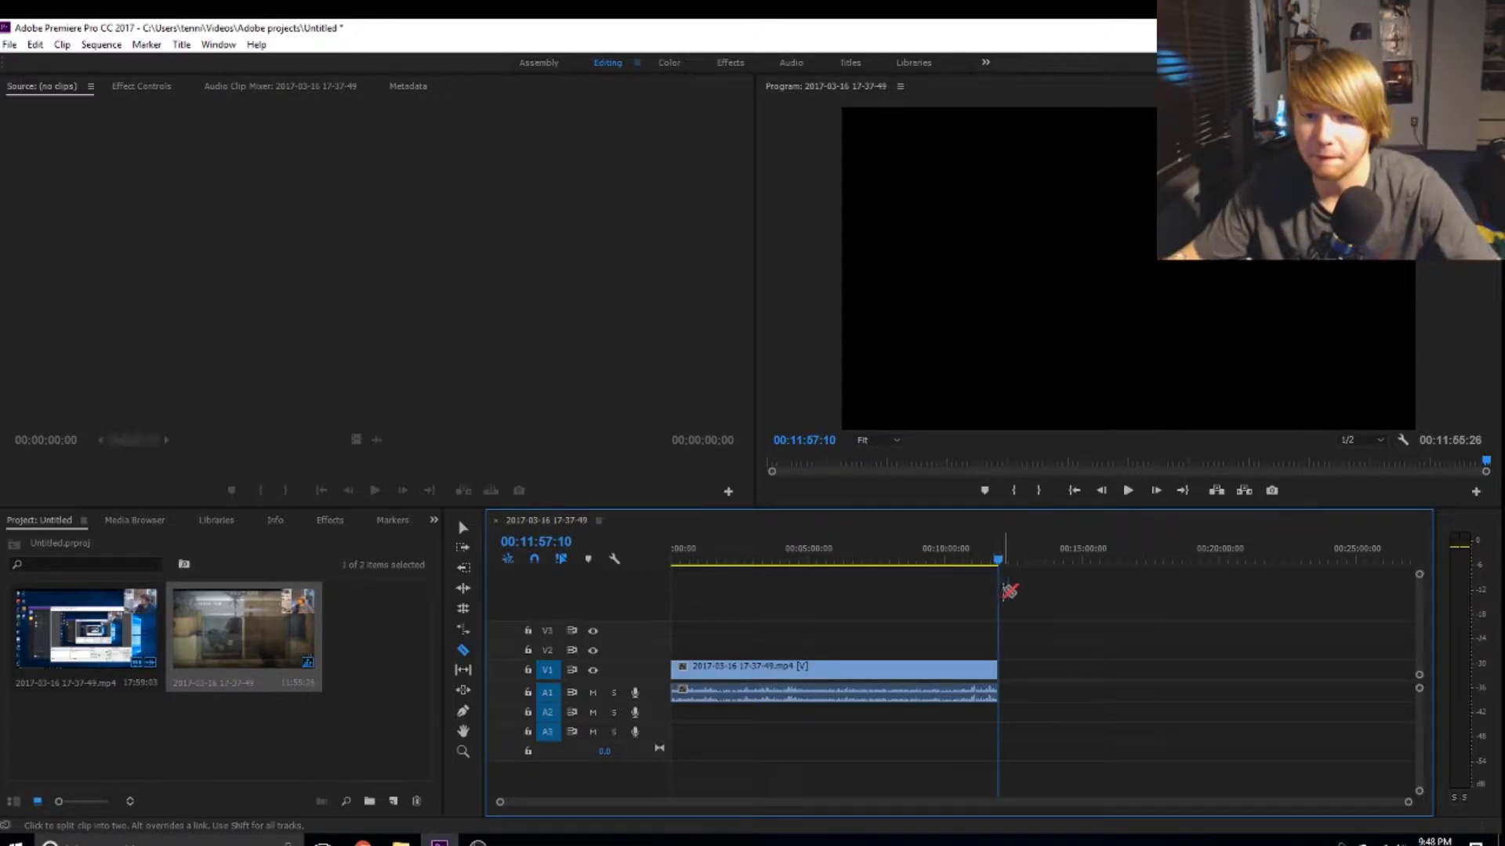
mouse_move(998, 562)
left_mouse_down()
mouse_move(674, 563)
mouse_move(997, 576)
left_mouse_up()
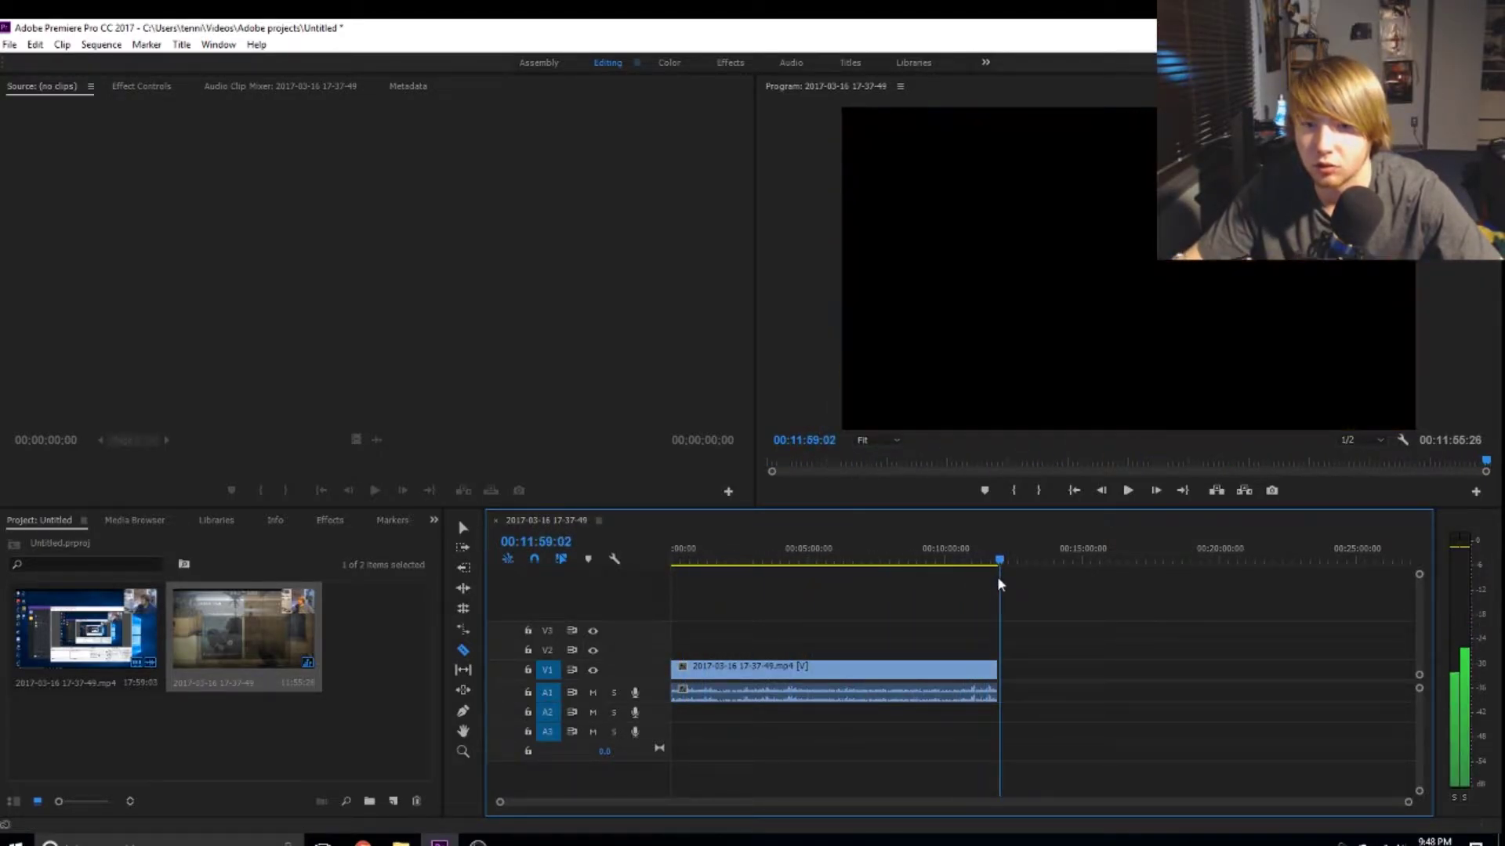
Step: Save the project under the new name "cs 1v1" in the Adobe projects folder
left_click(10, 45)
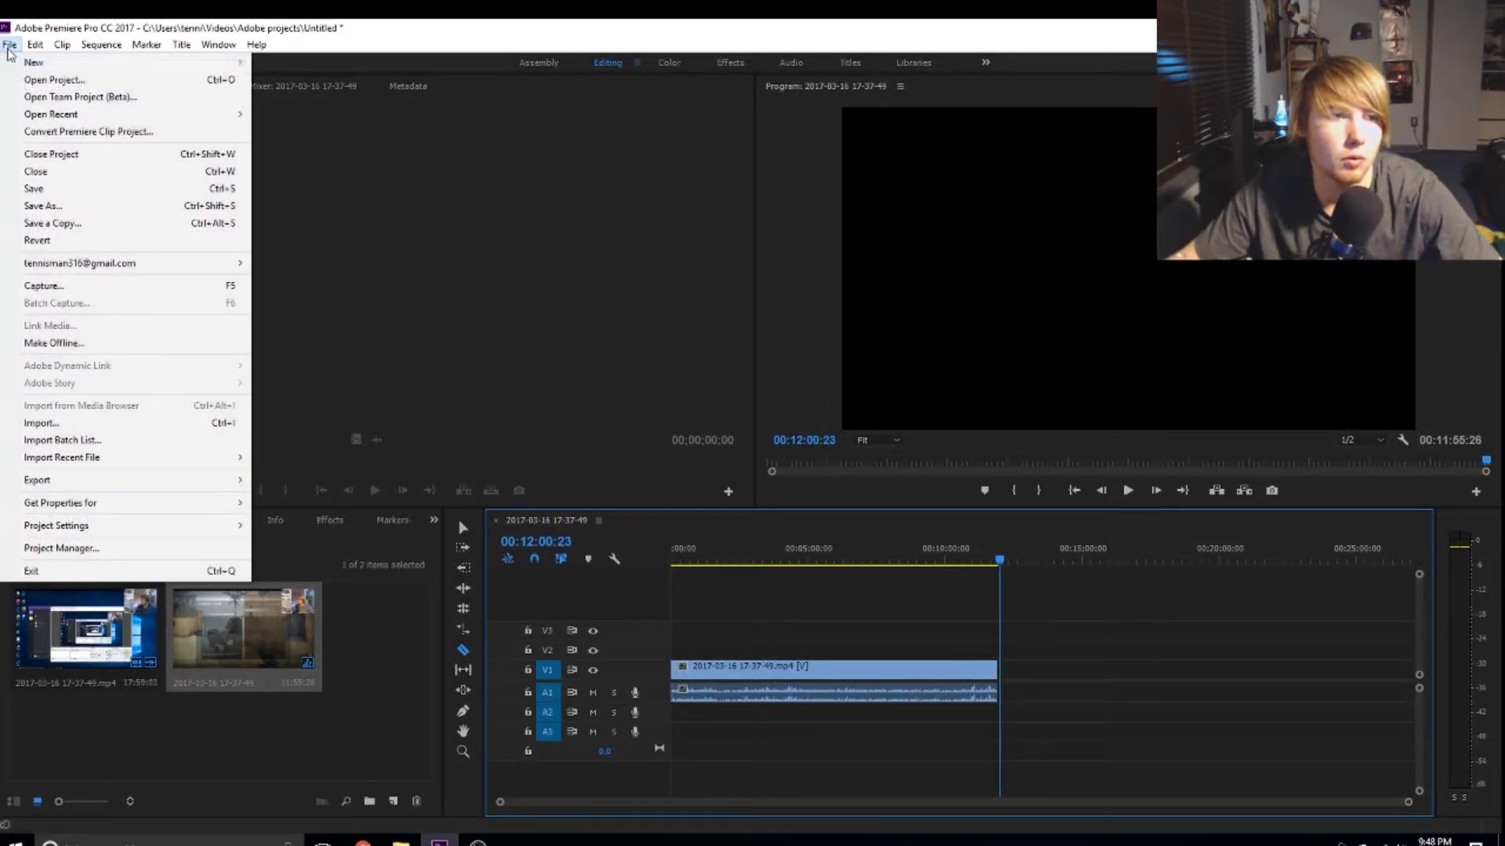
left_click(55, 205)
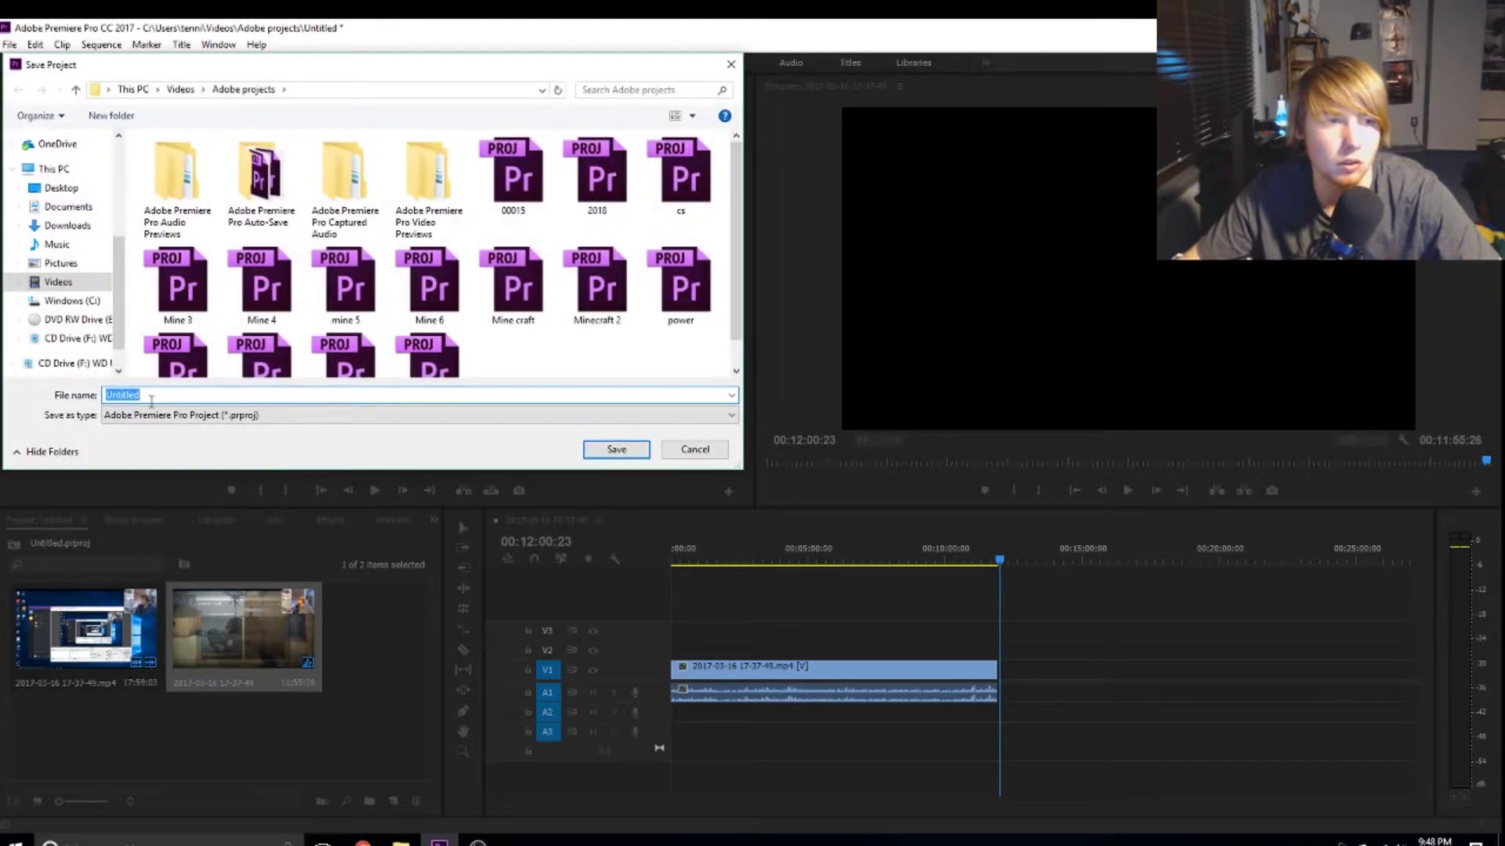
type("cs")
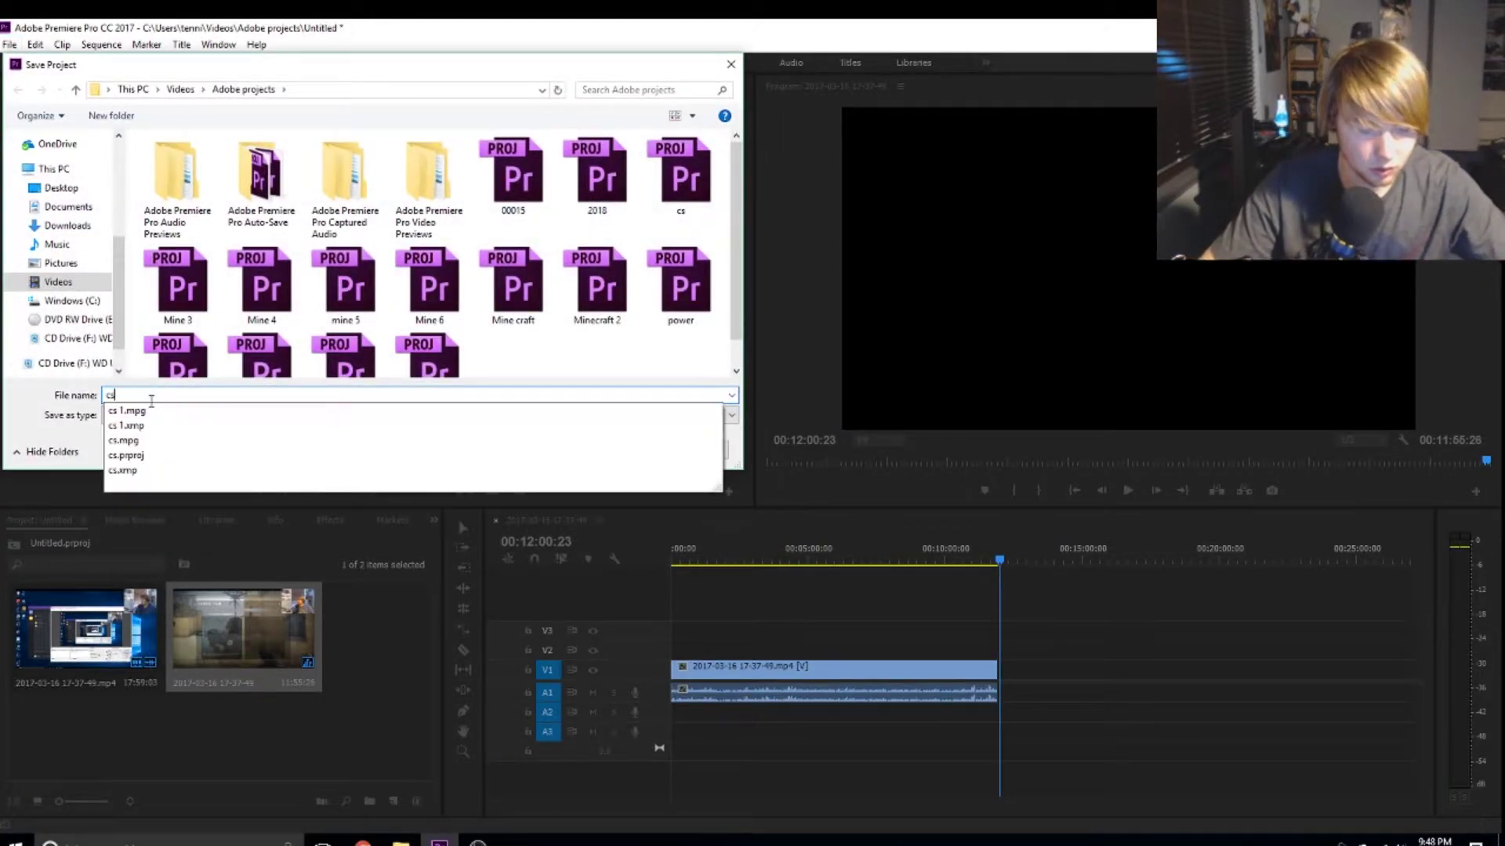
type(" 1v1")
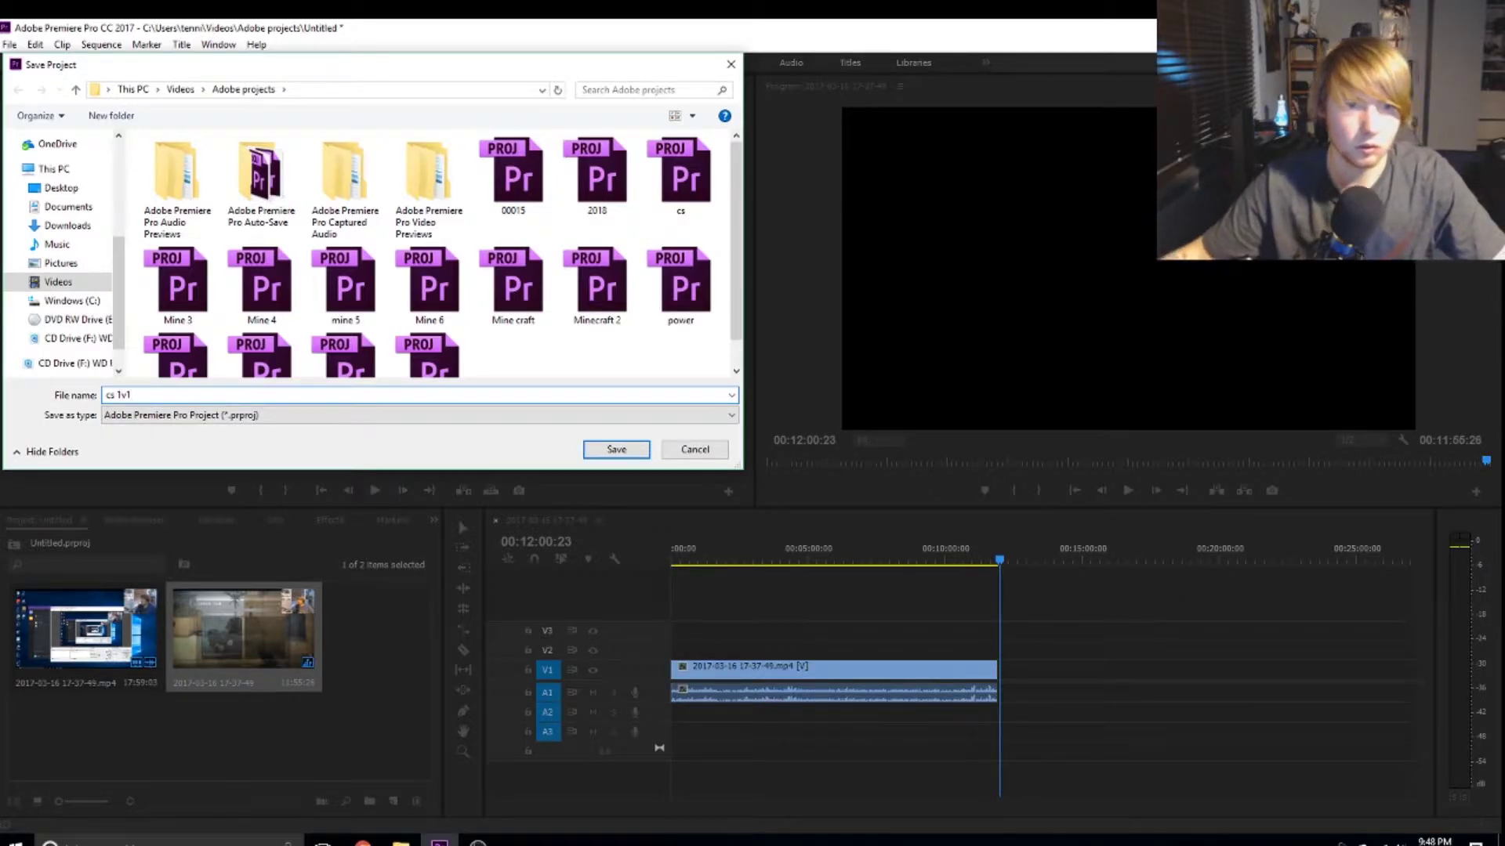
left_click(616, 451)
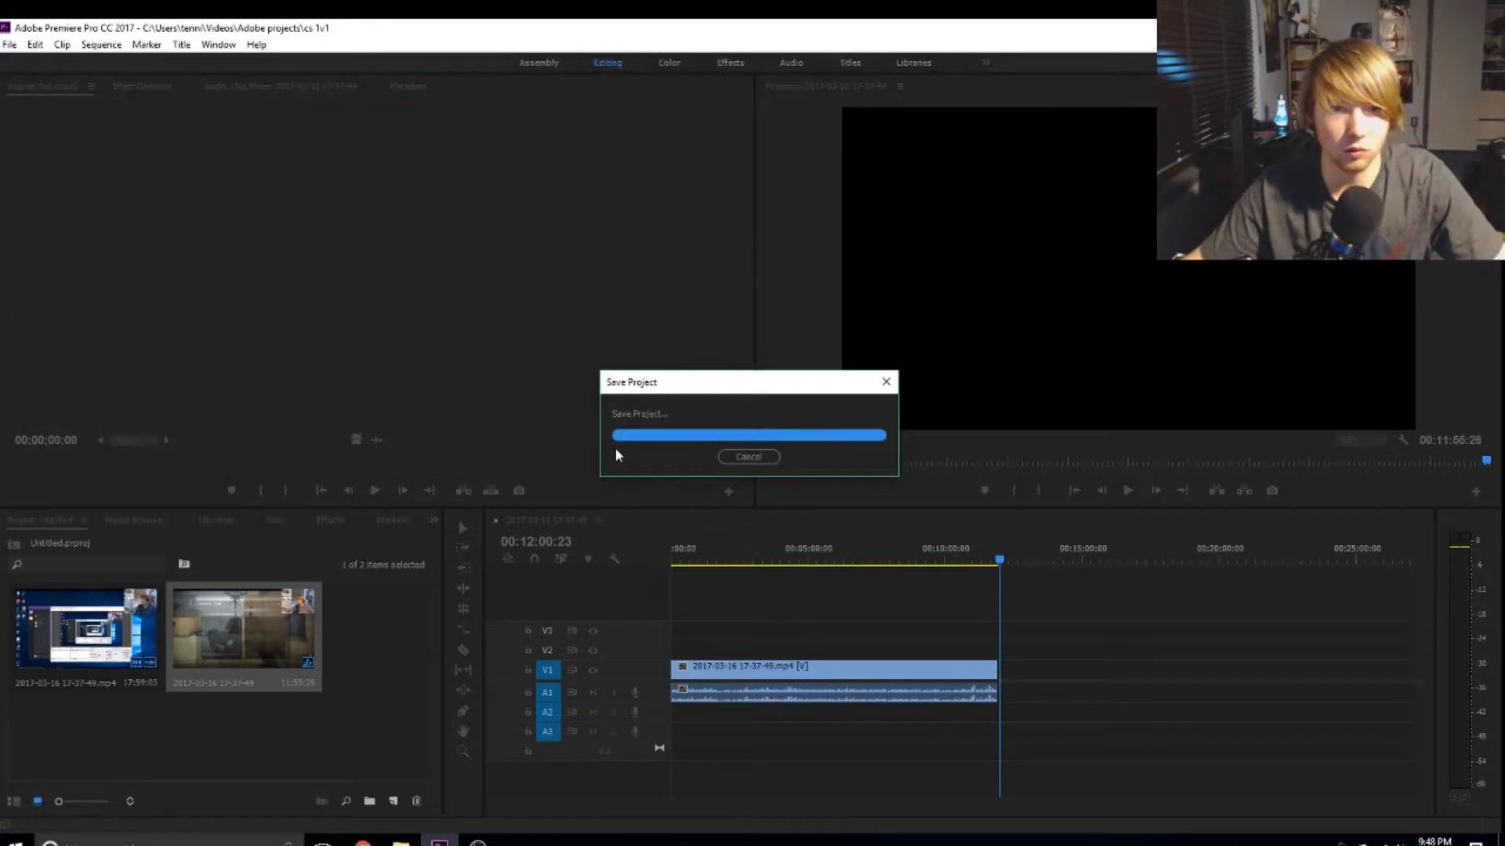
Step: Open the recent project Siege,IW from the Adobe projects folder
left_click(9, 44)
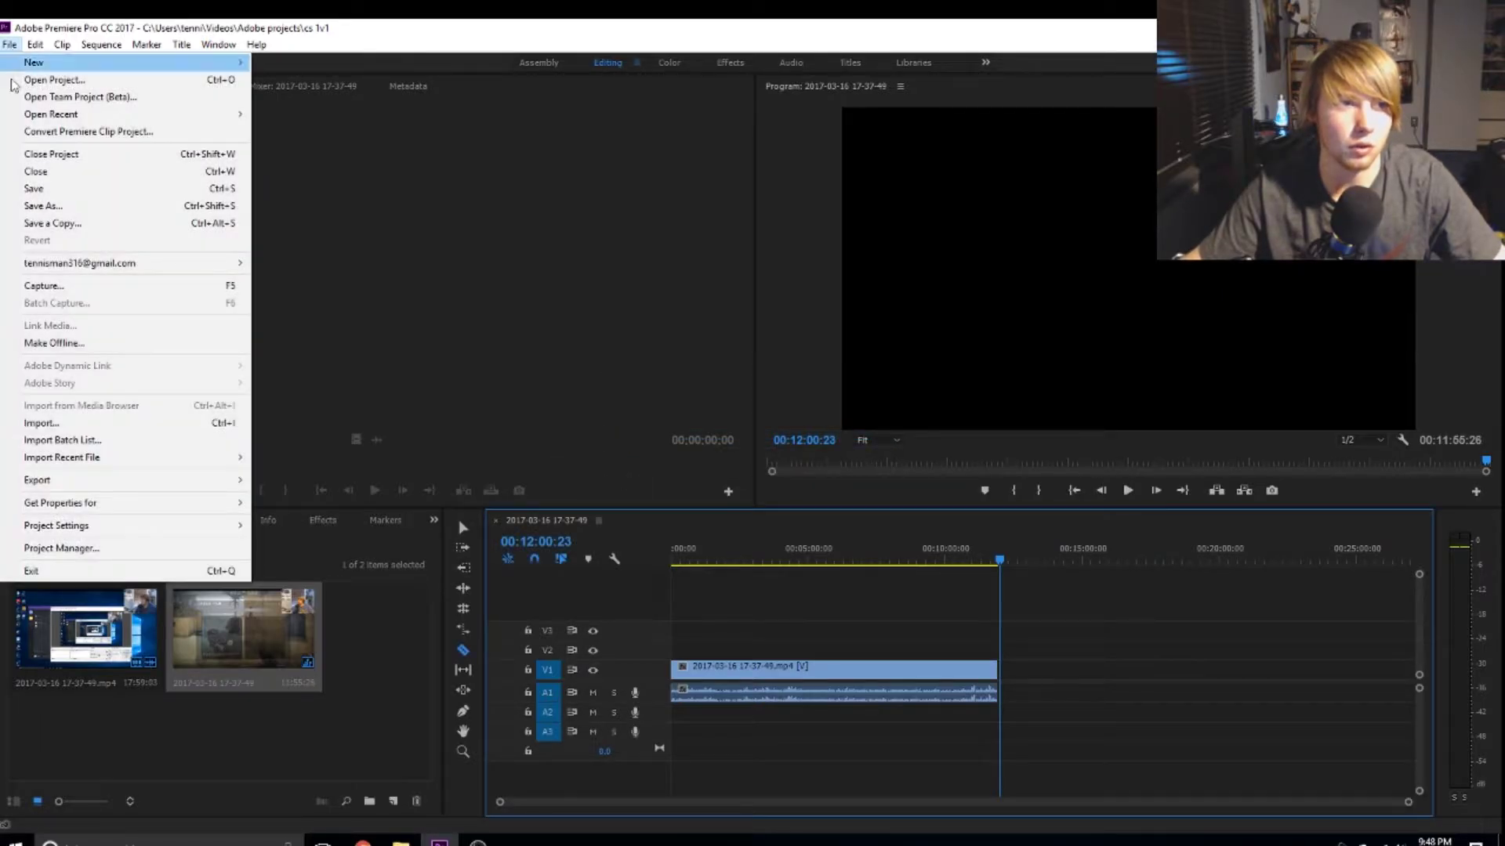
left_click(460, 356)
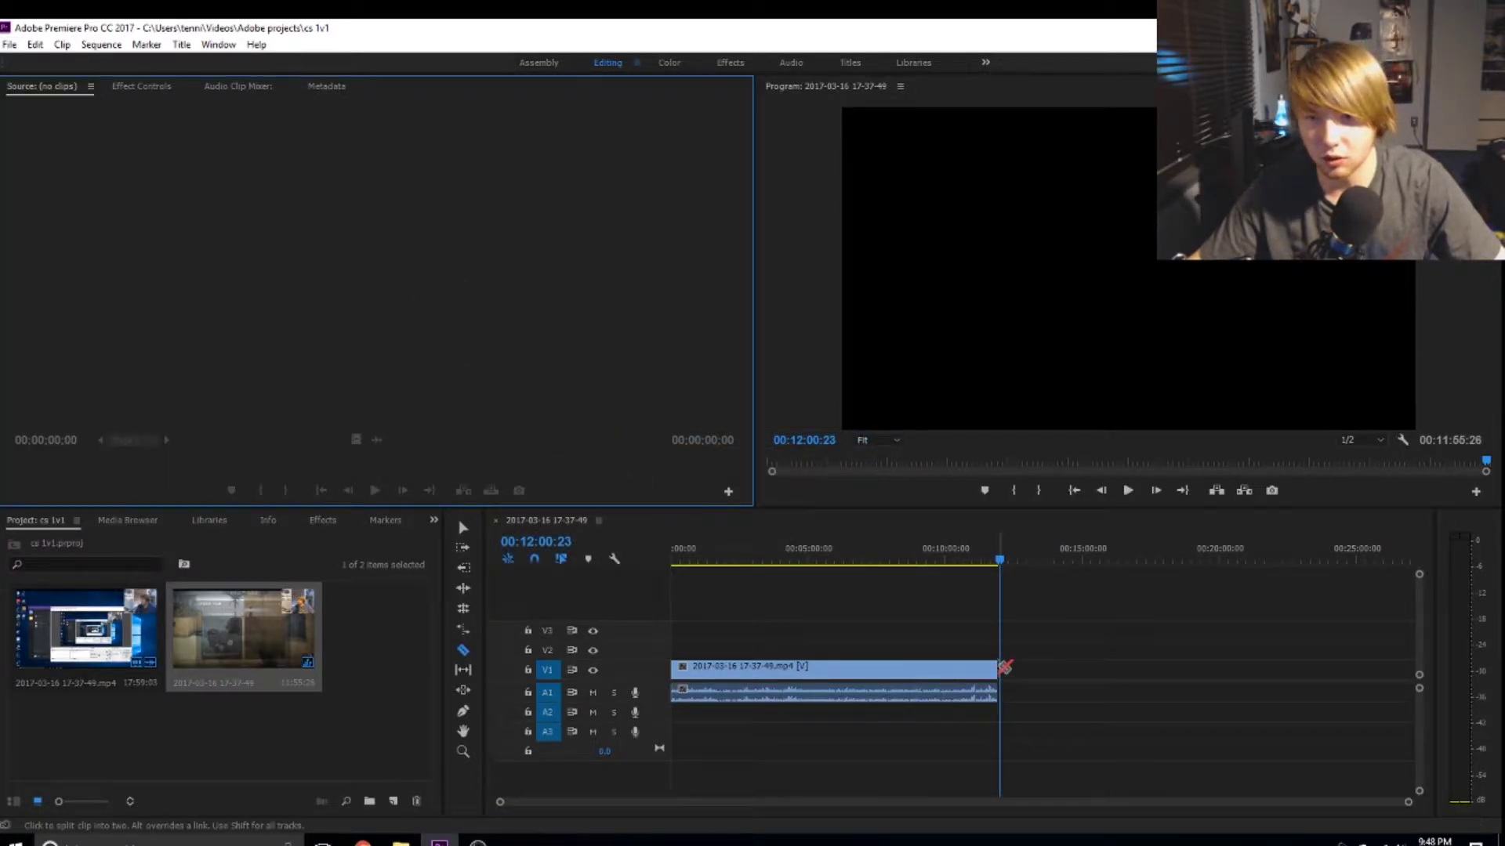
left_click(8, 45)
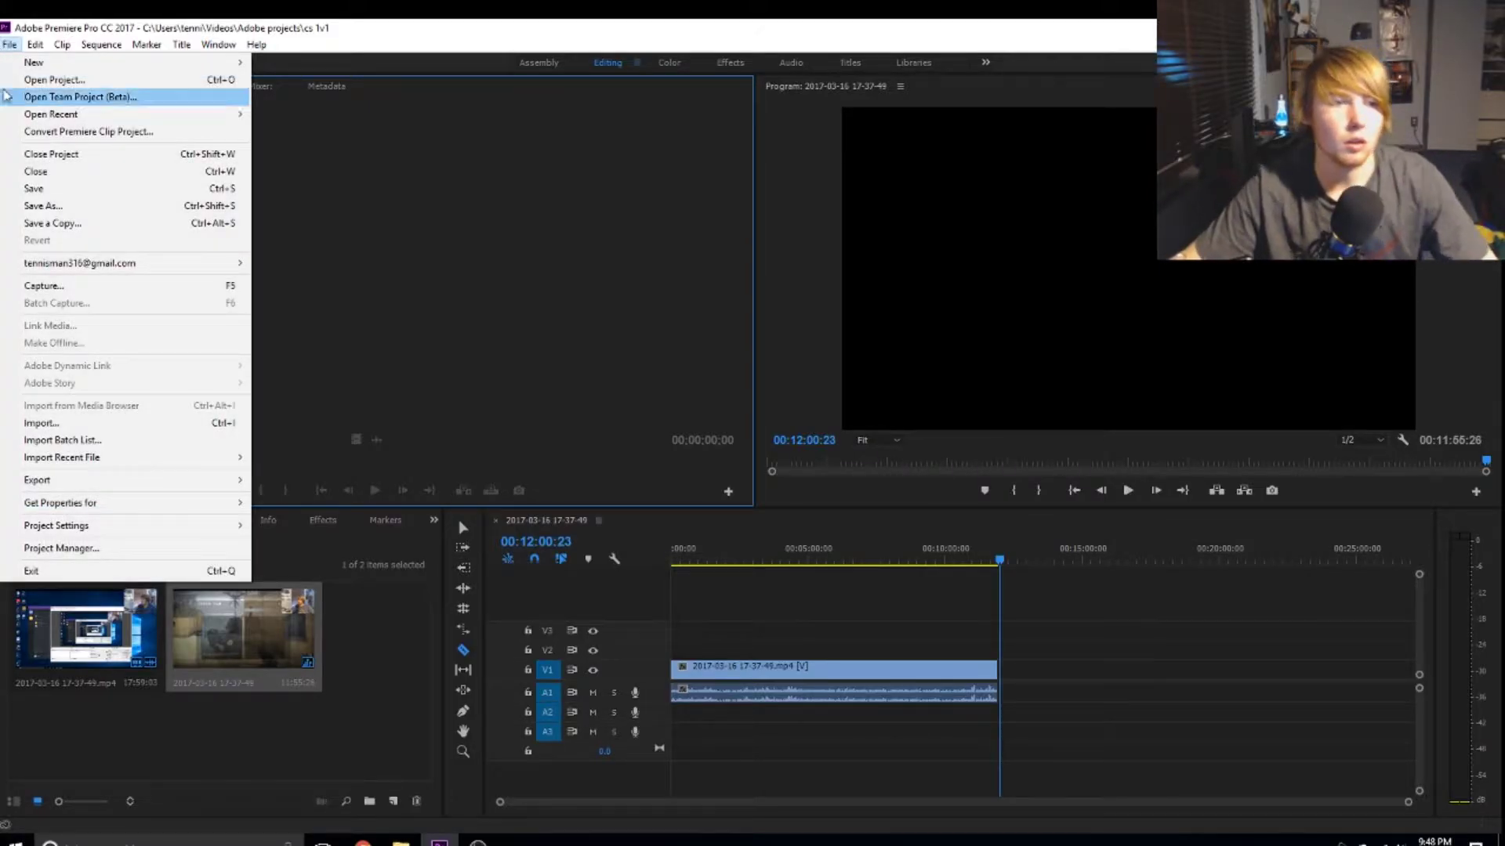
mouse_move(58, 67)
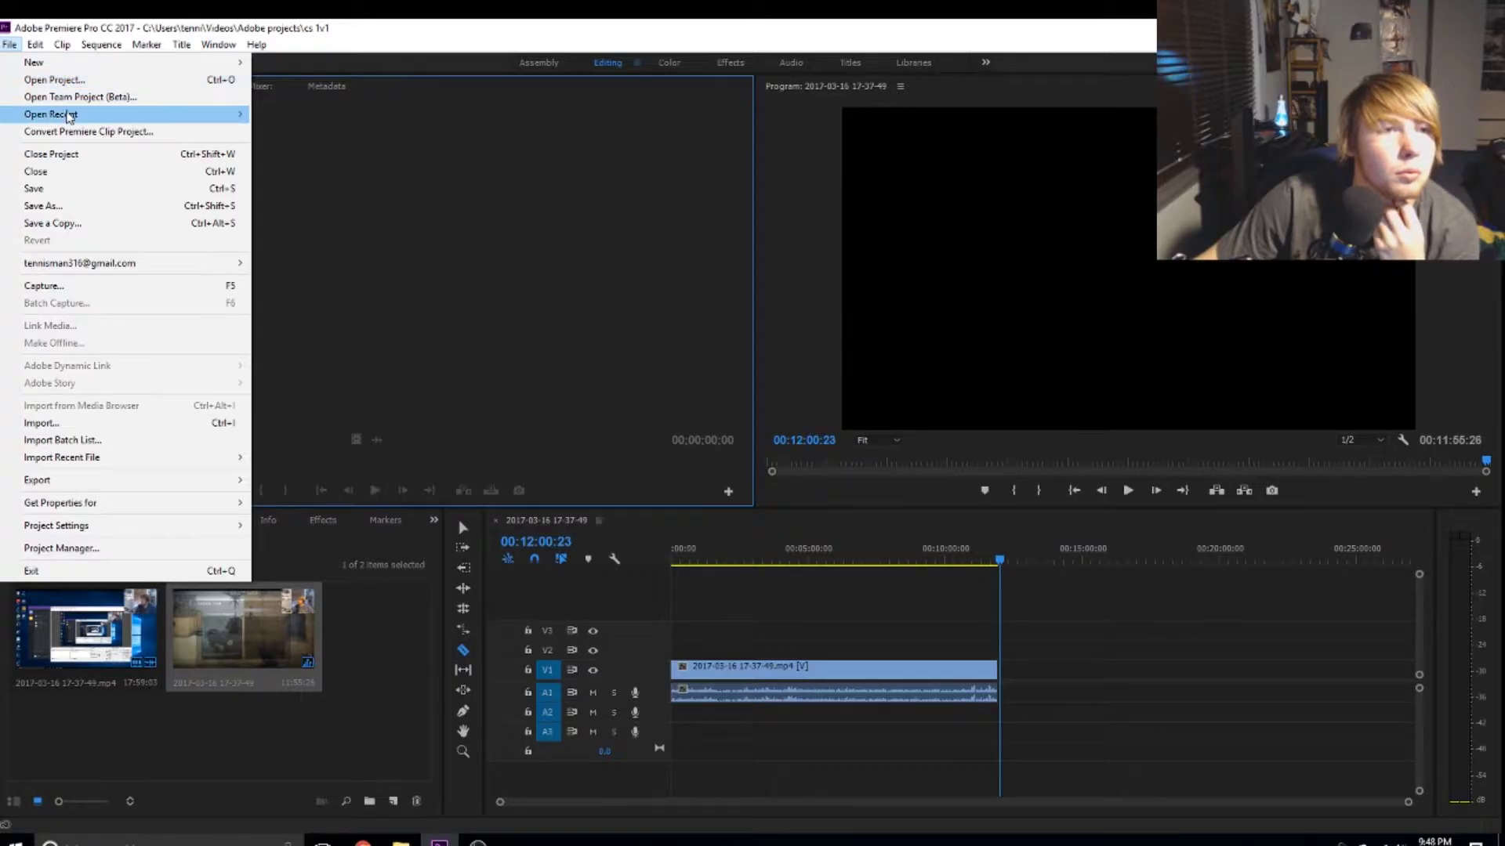
mouse_move(69, 118)
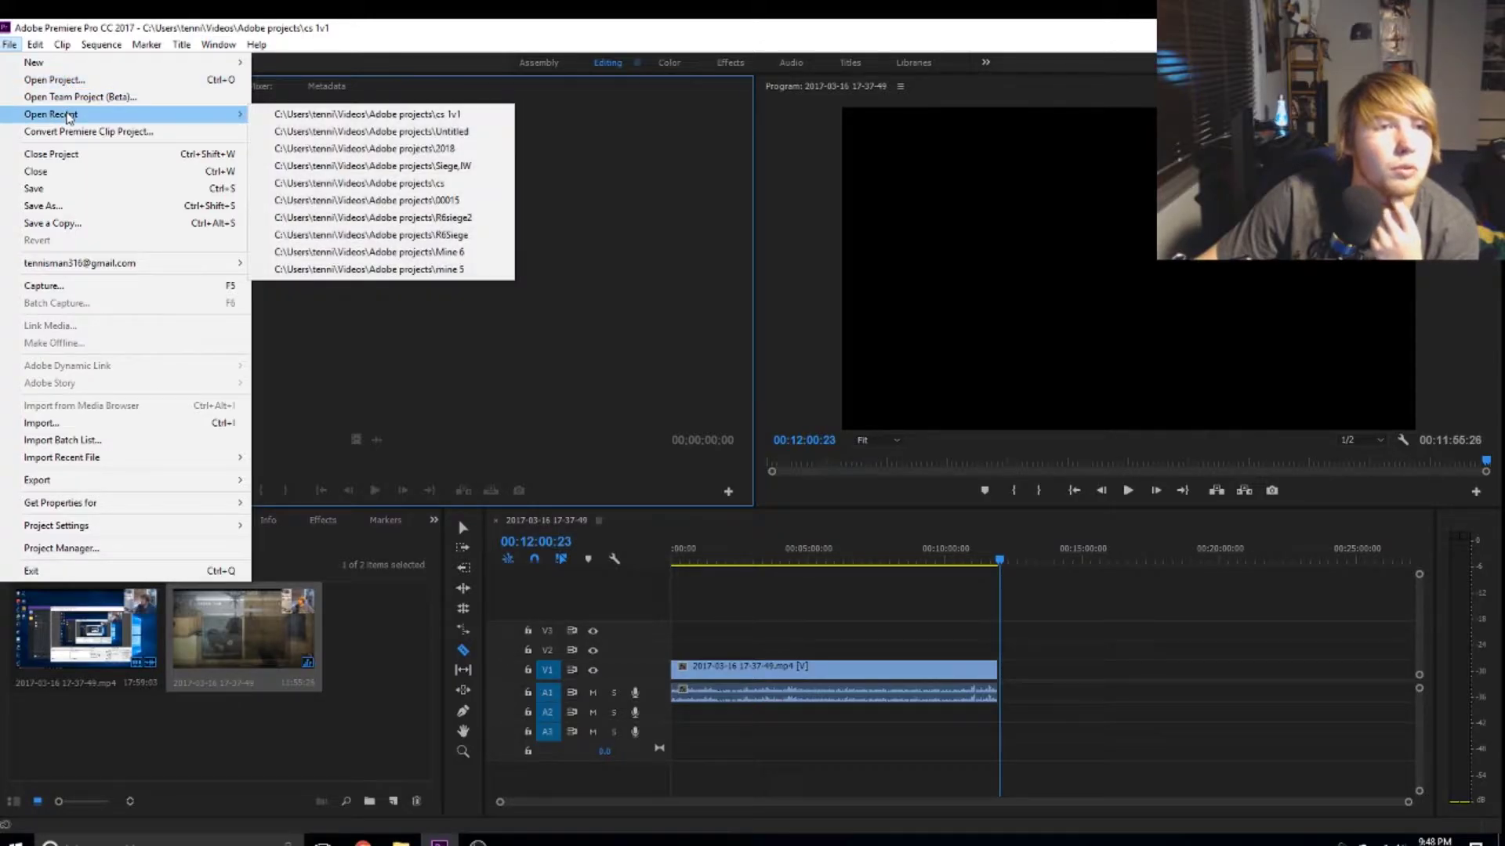
left_click(390, 167)
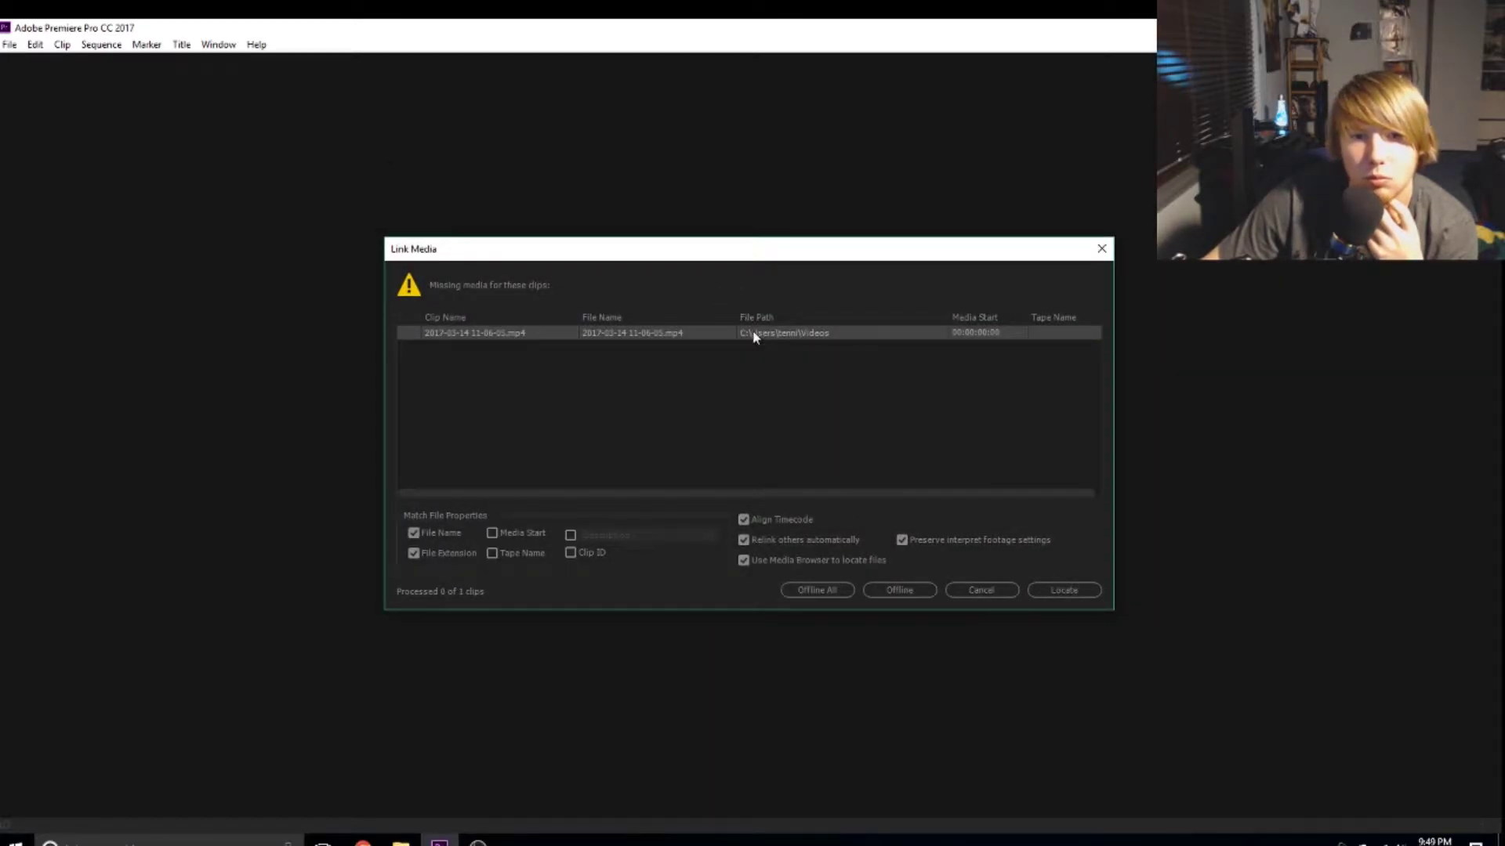
left_click(1058, 592)
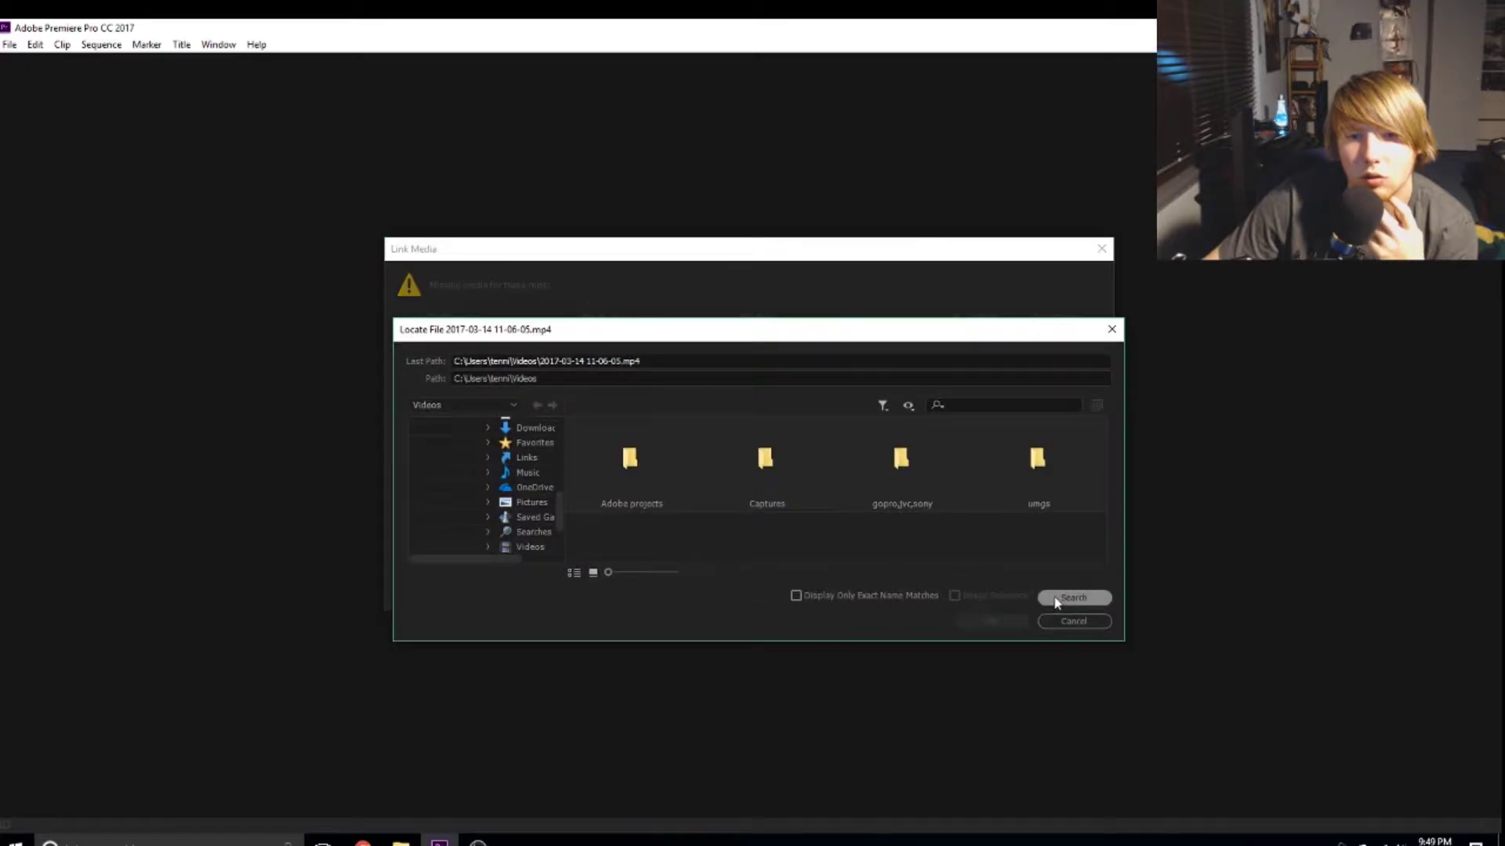
double_click(775, 492)
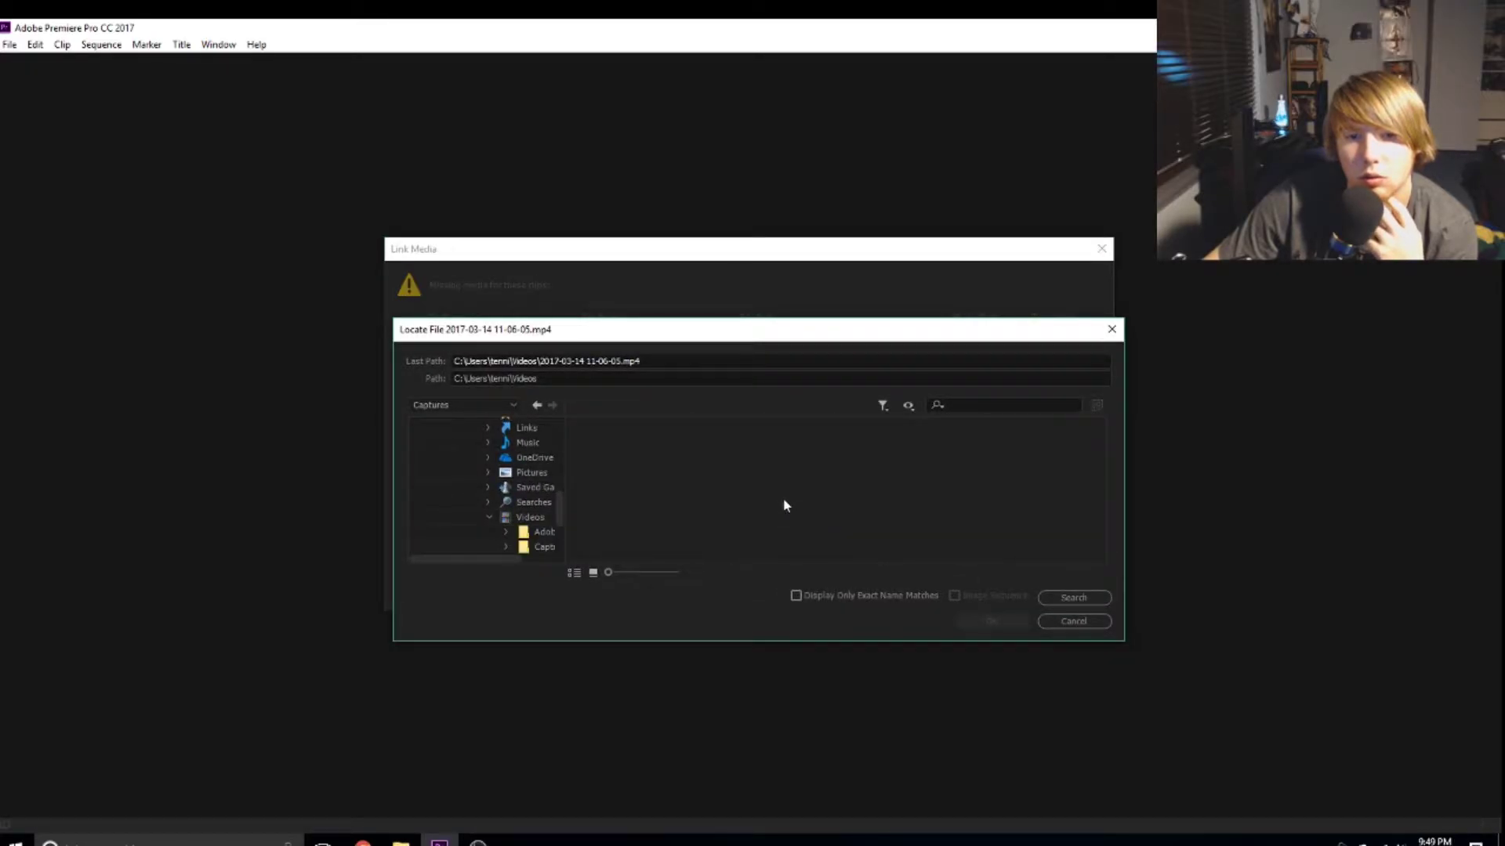
left_click(1071, 600)
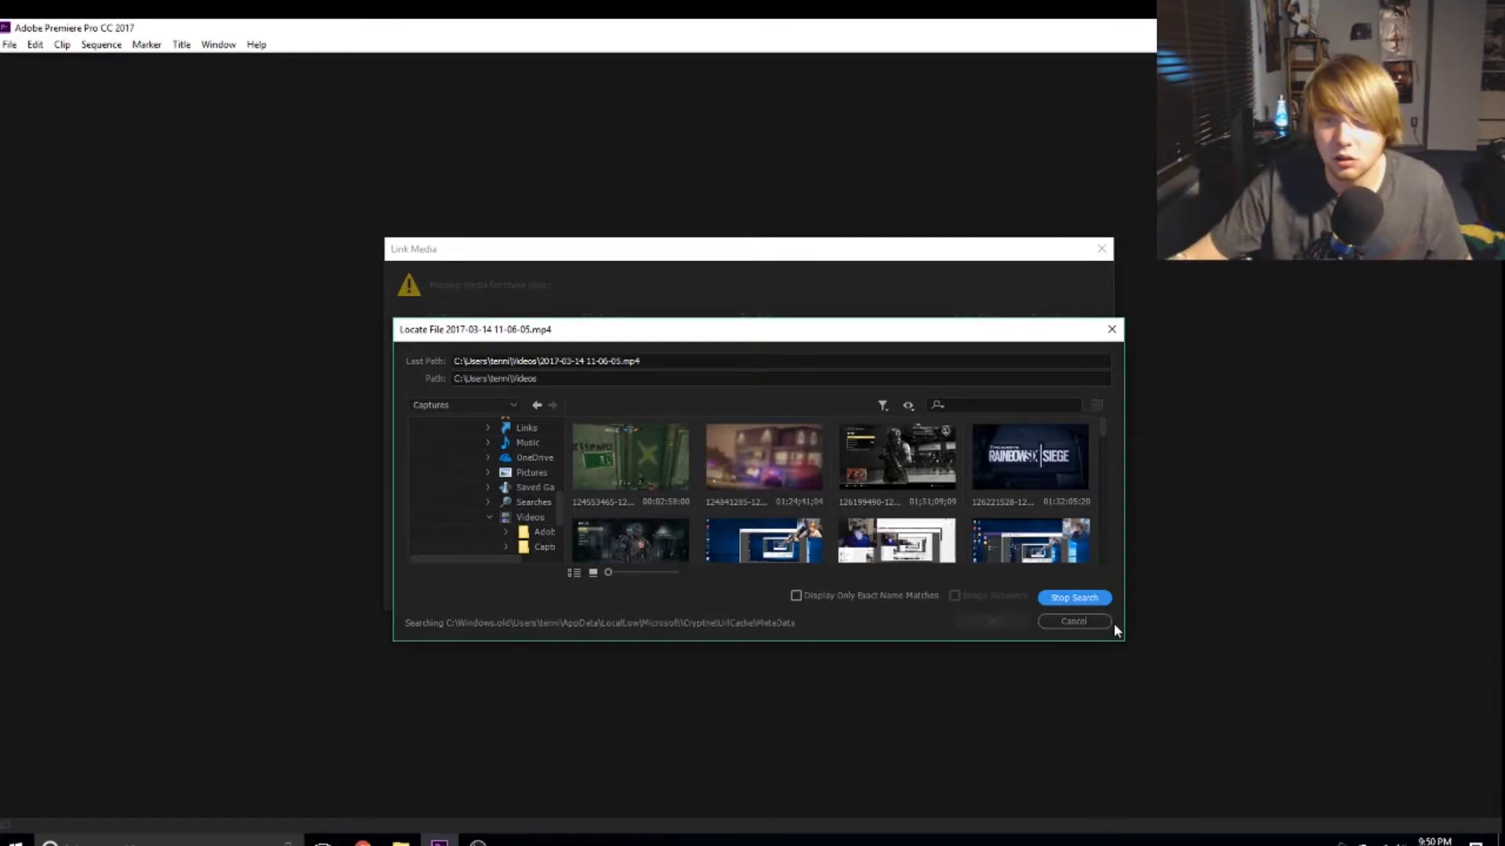
left_click(1072, 625)
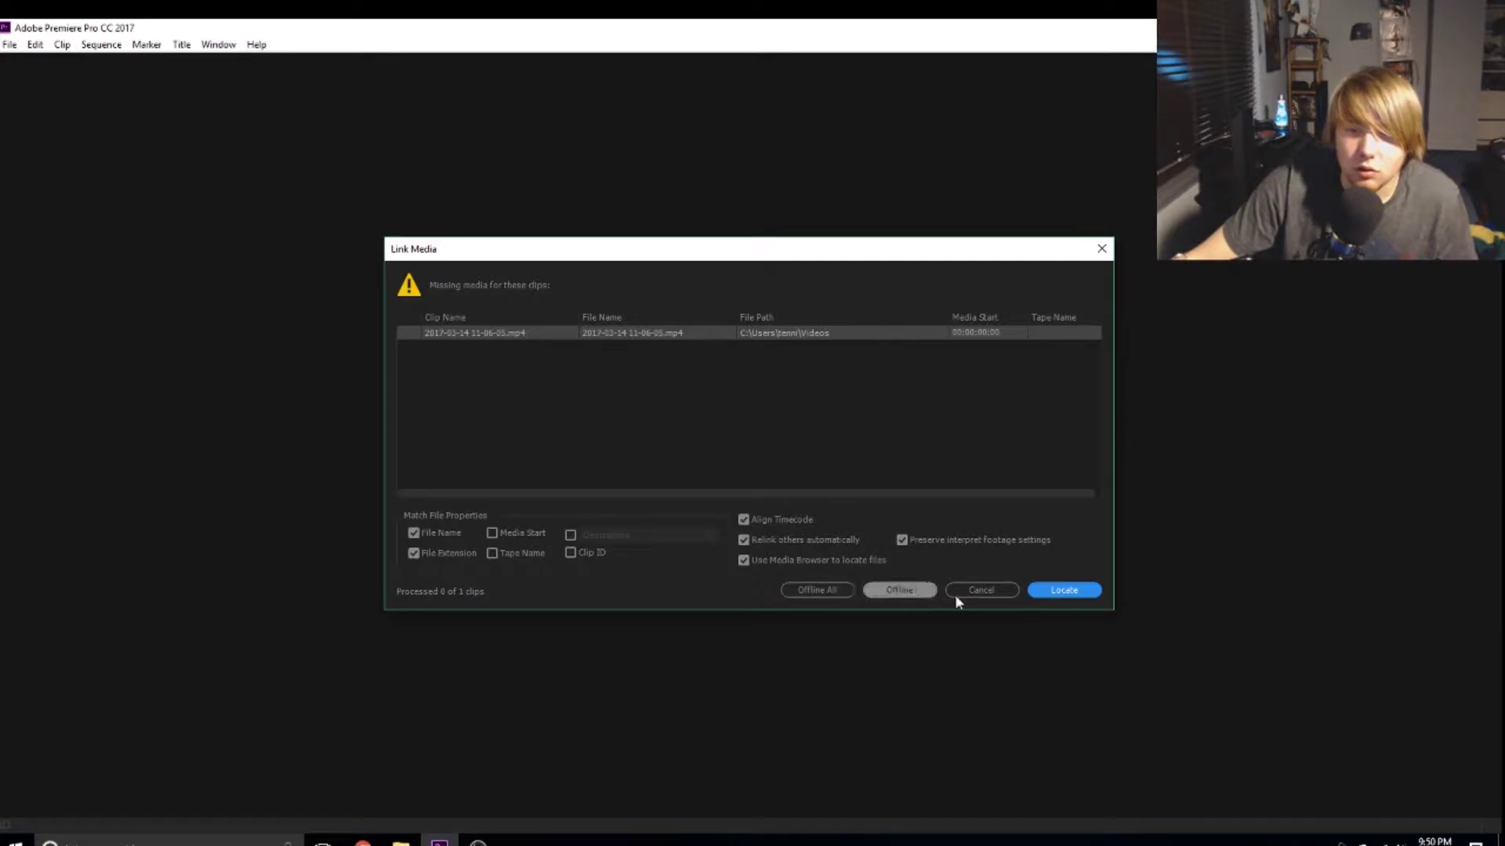
Step: Load the project without relinking its missing clip and scrub the sequence to 00:04:48:24
left_click(979, 593)
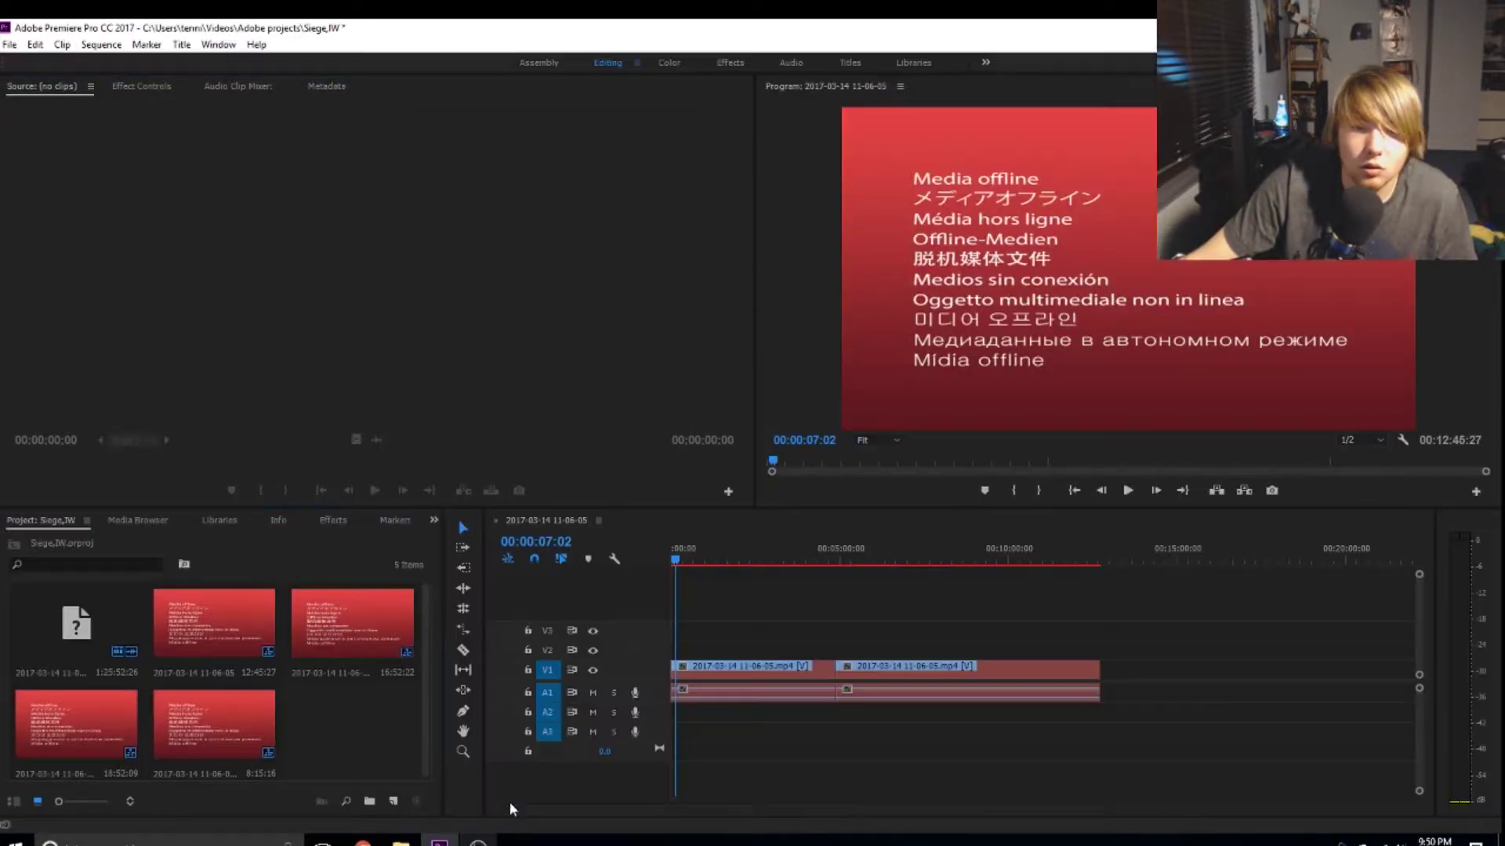
left_click_drag(683, 565, 831, 597)
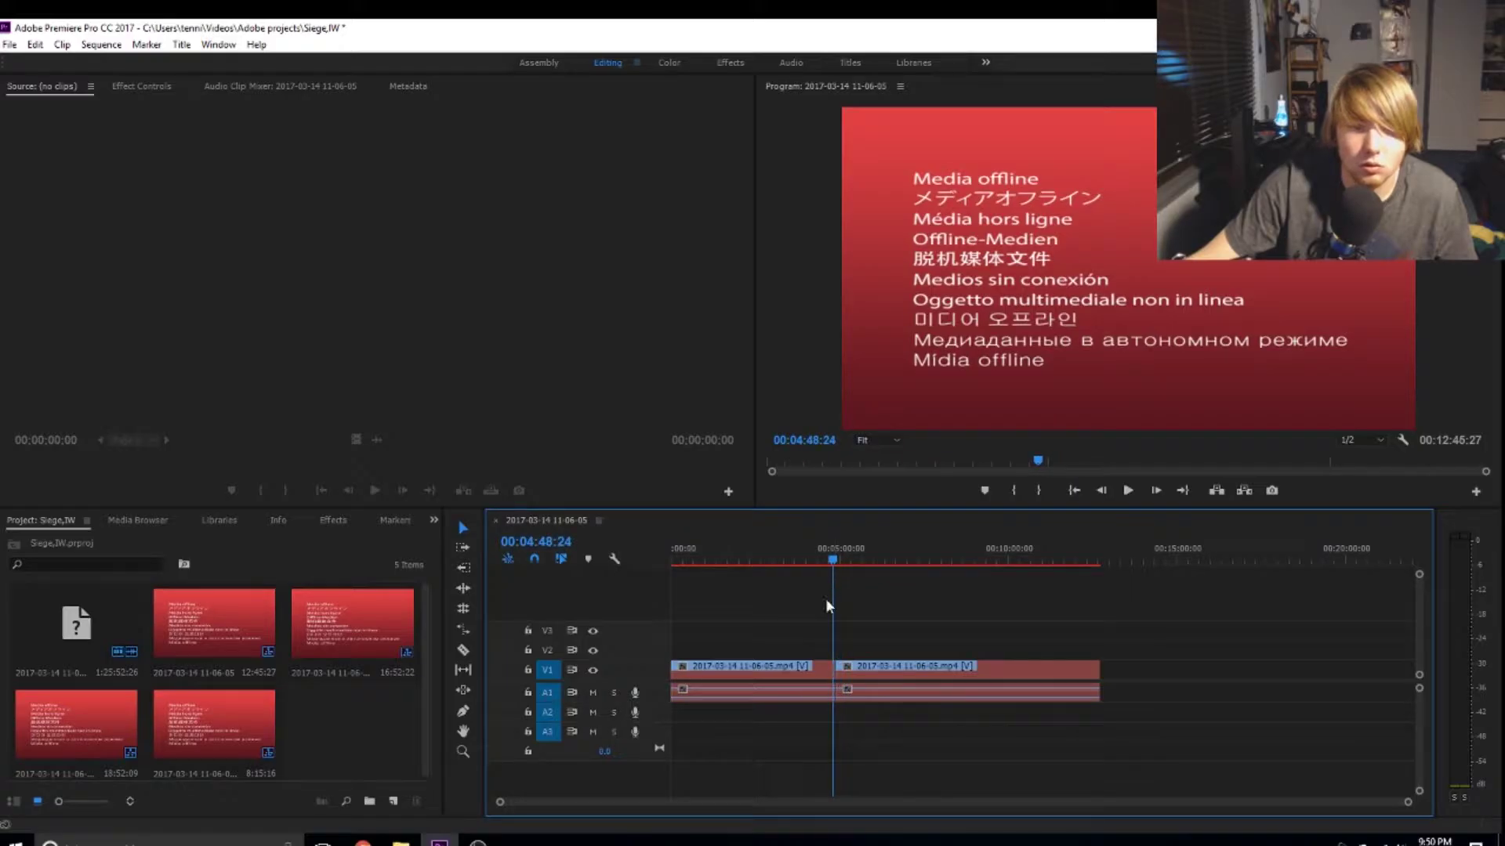
Step: Delete all offline sequences and clips from the Siege,IW project, including the clip references in its sequences
left_click(246, 717)
key("Delete")
left_click(84, 714)
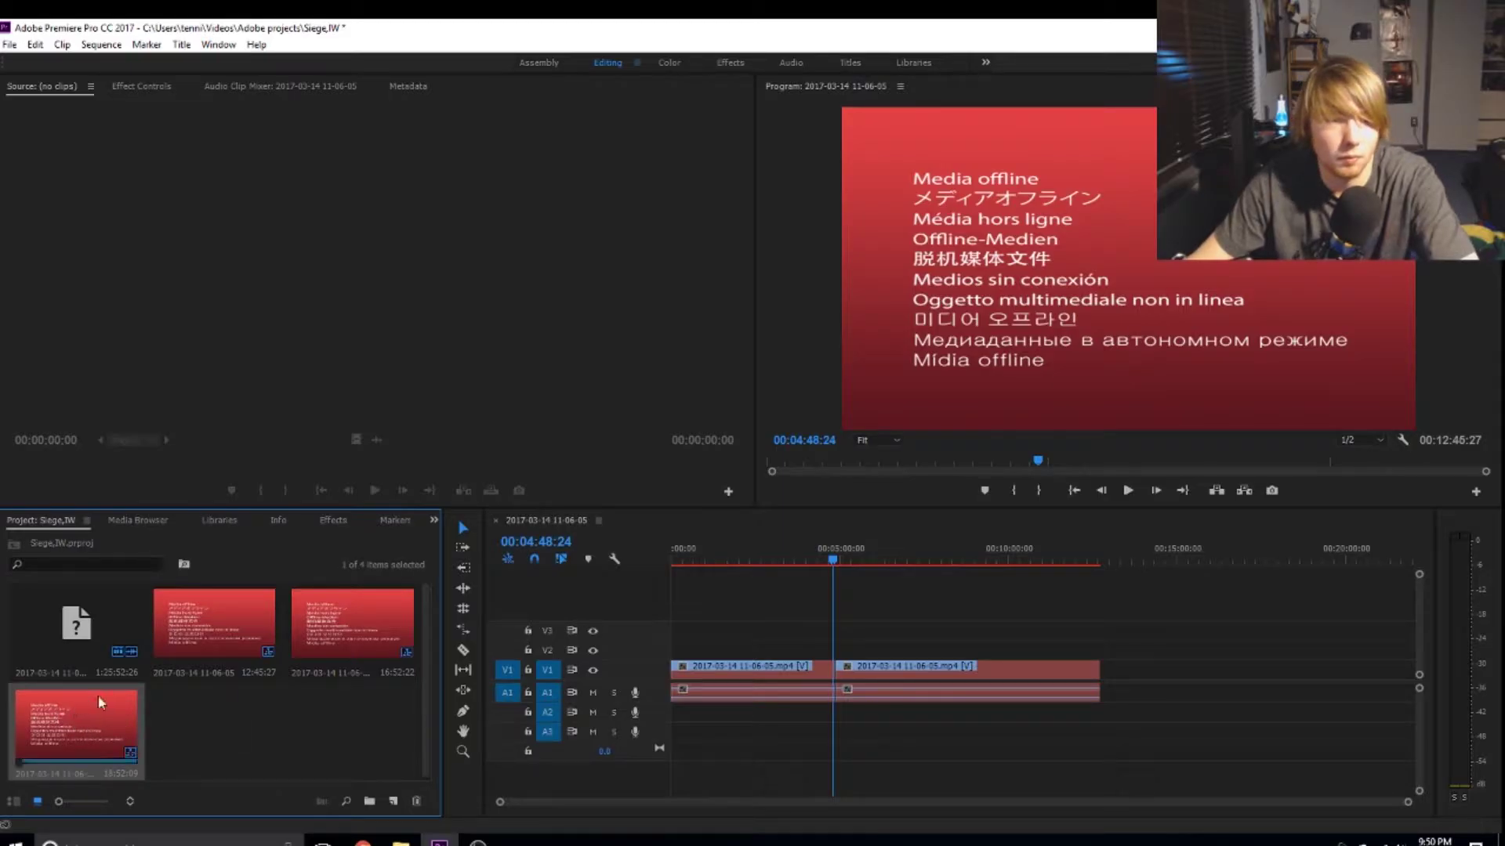
key("Delete")
left_click(200, 648)
key("Delete")
key("Delete")
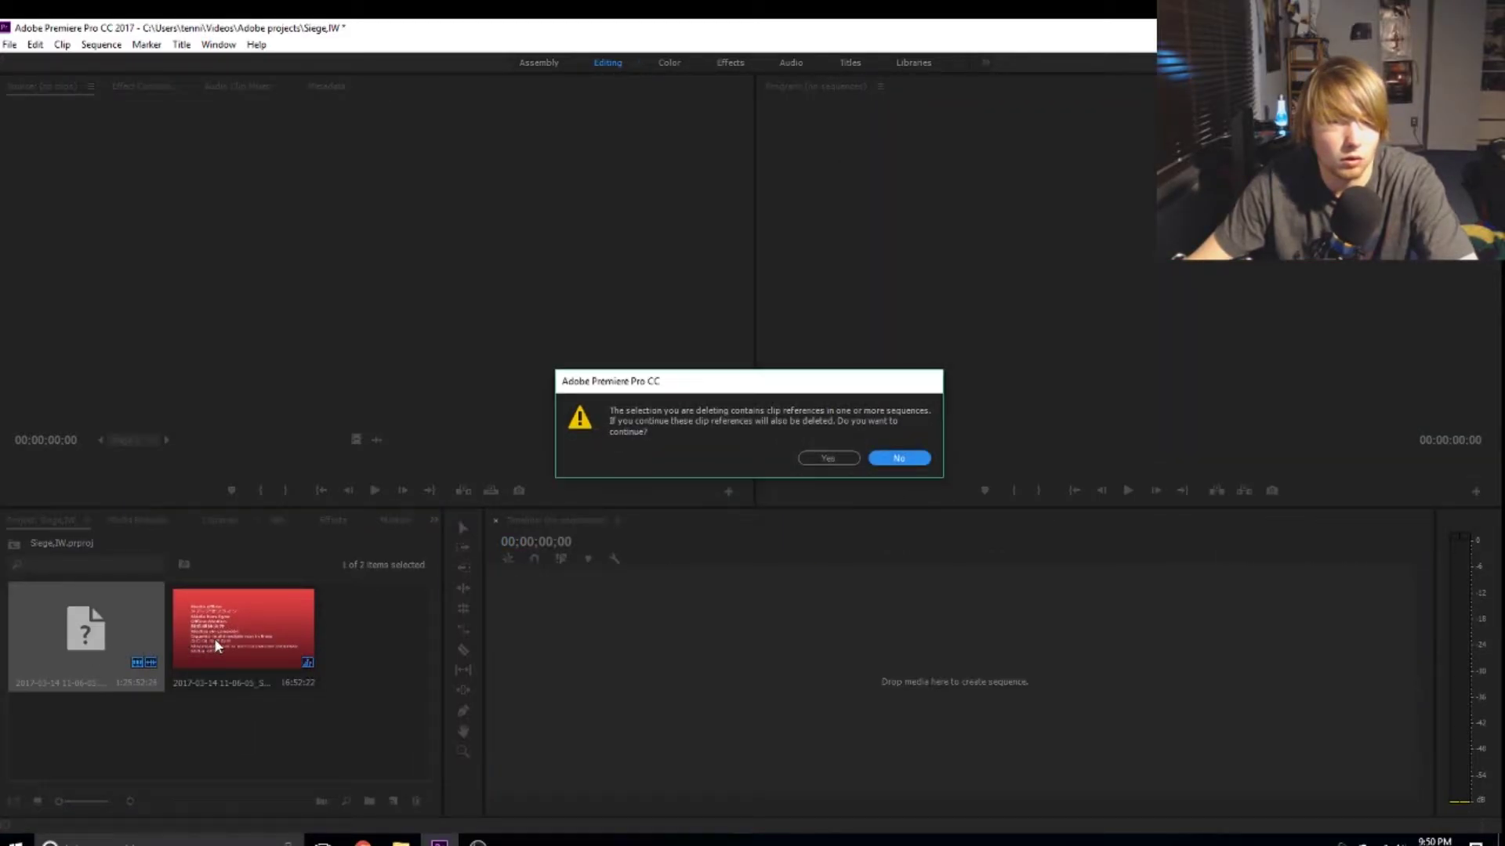
left_click(829, 459)
key("Delete")
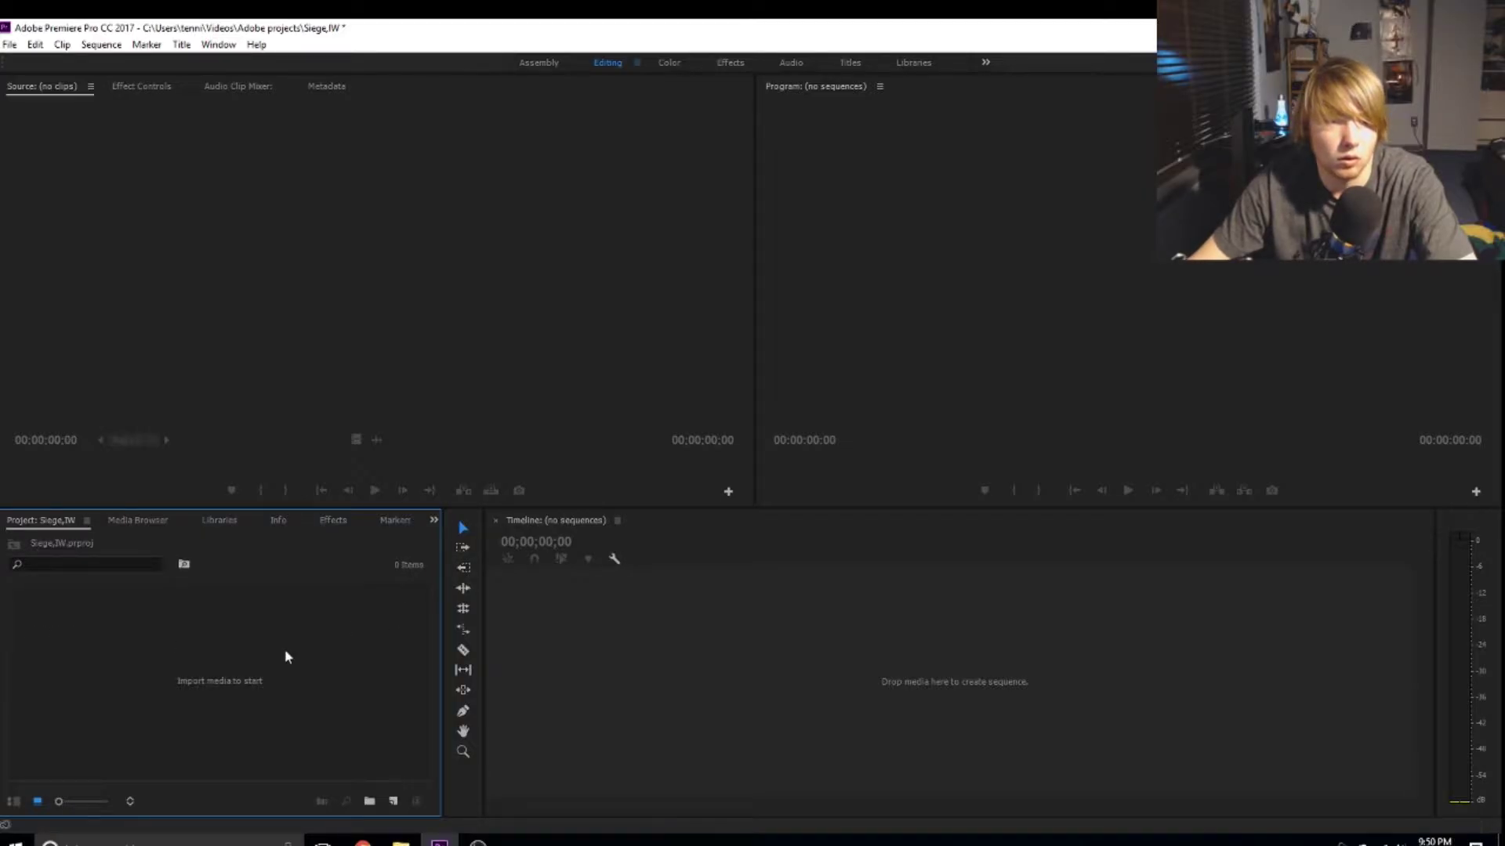
left_click(9, 44)
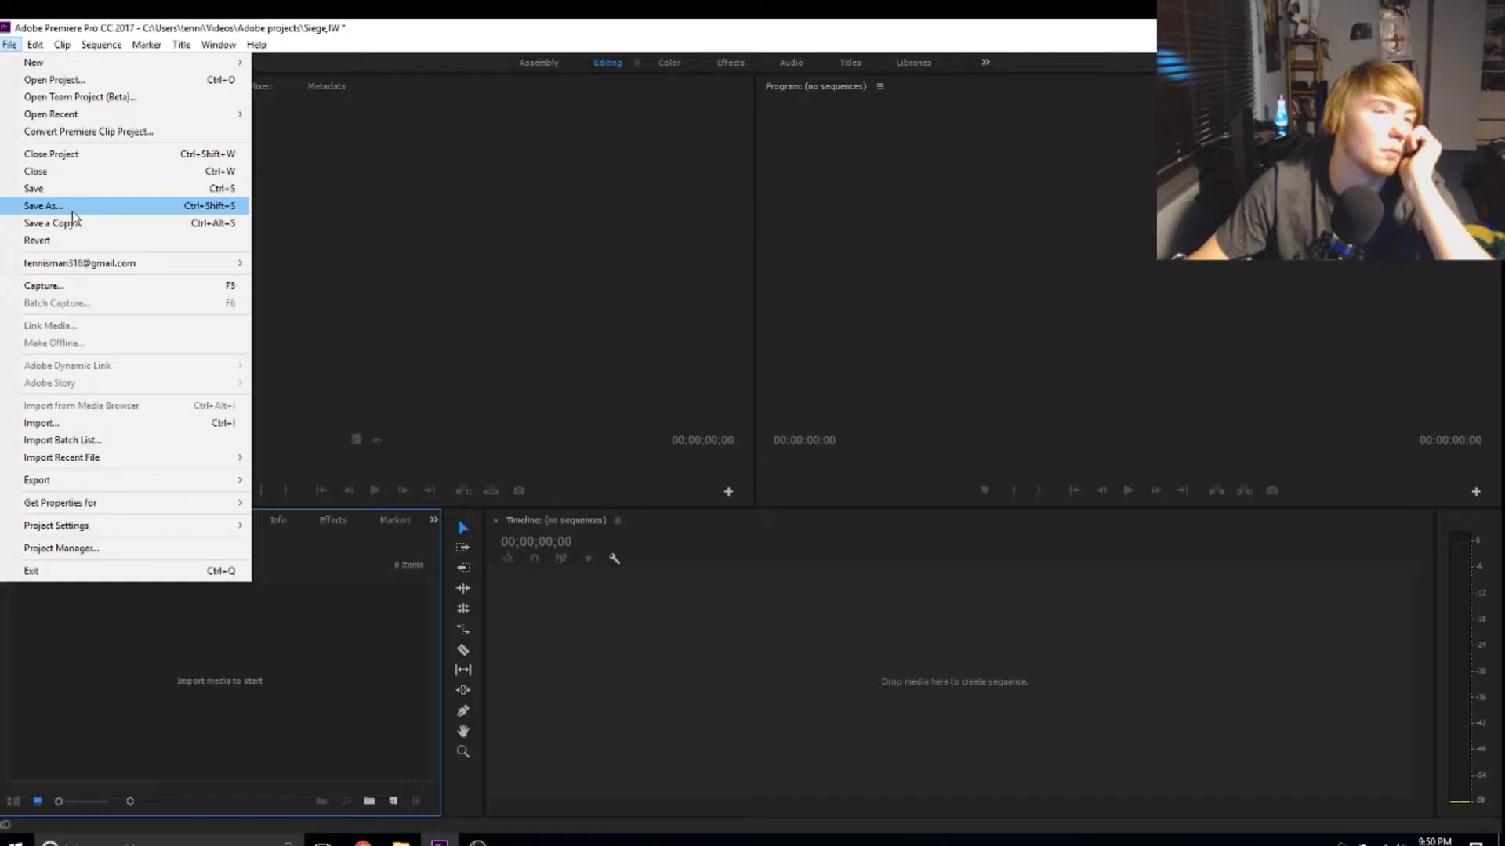
left_click(44, 423)
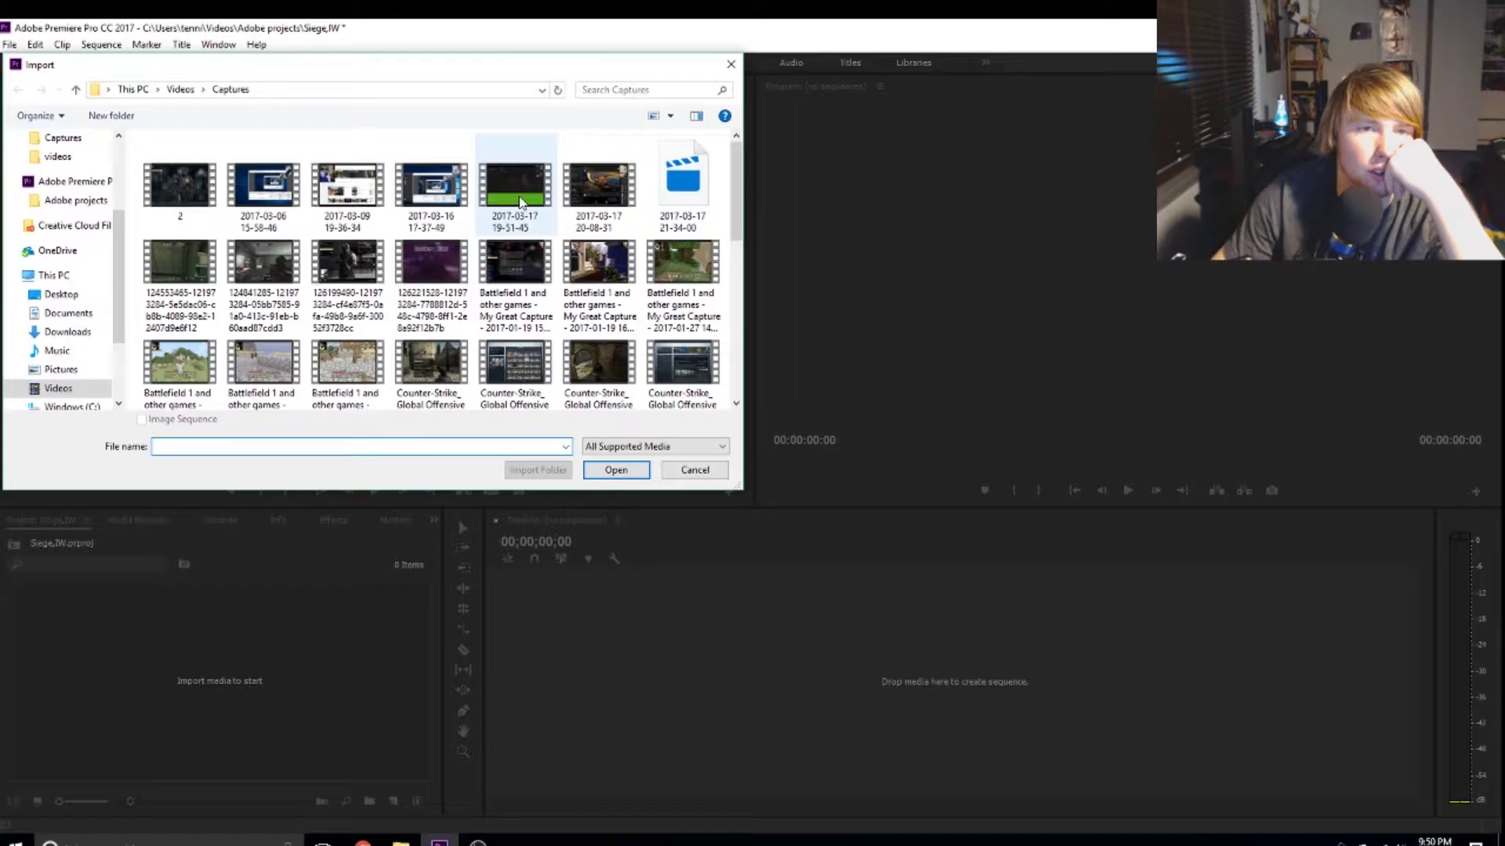
left_click(519, 201)
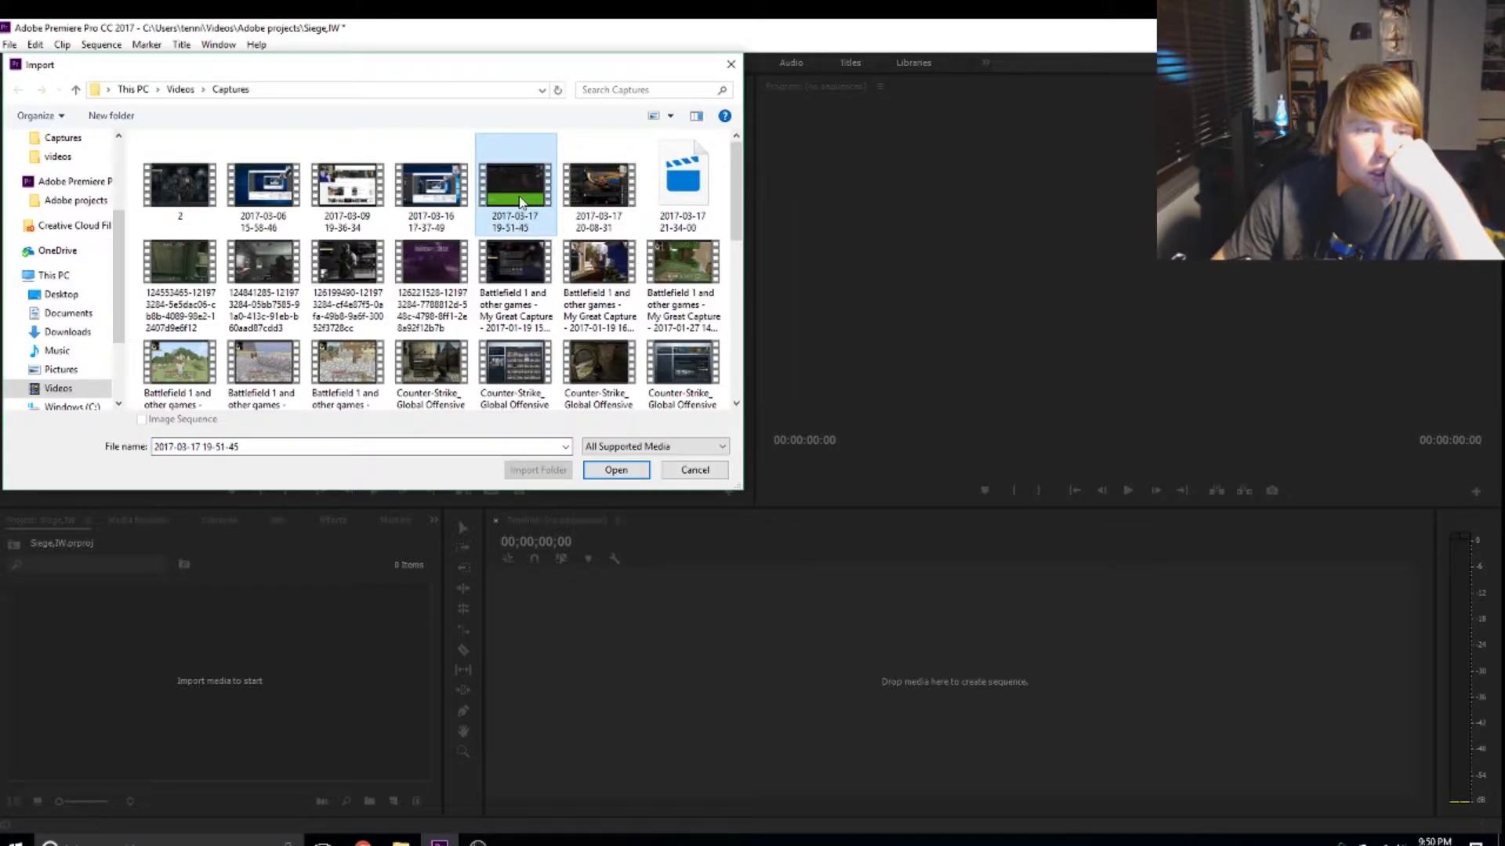
double_click(518, 195)
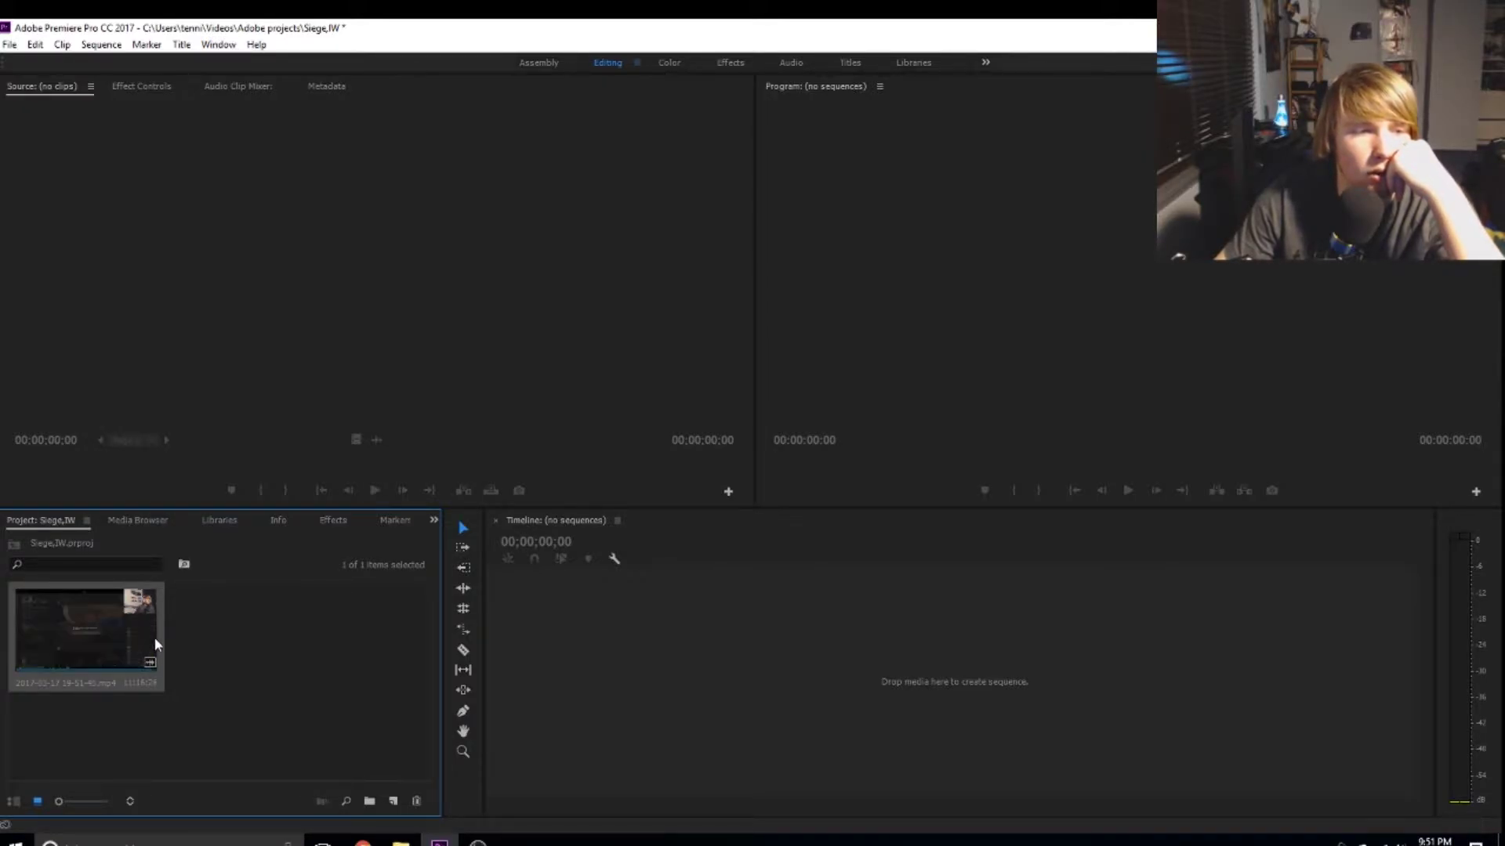
key("Delete")
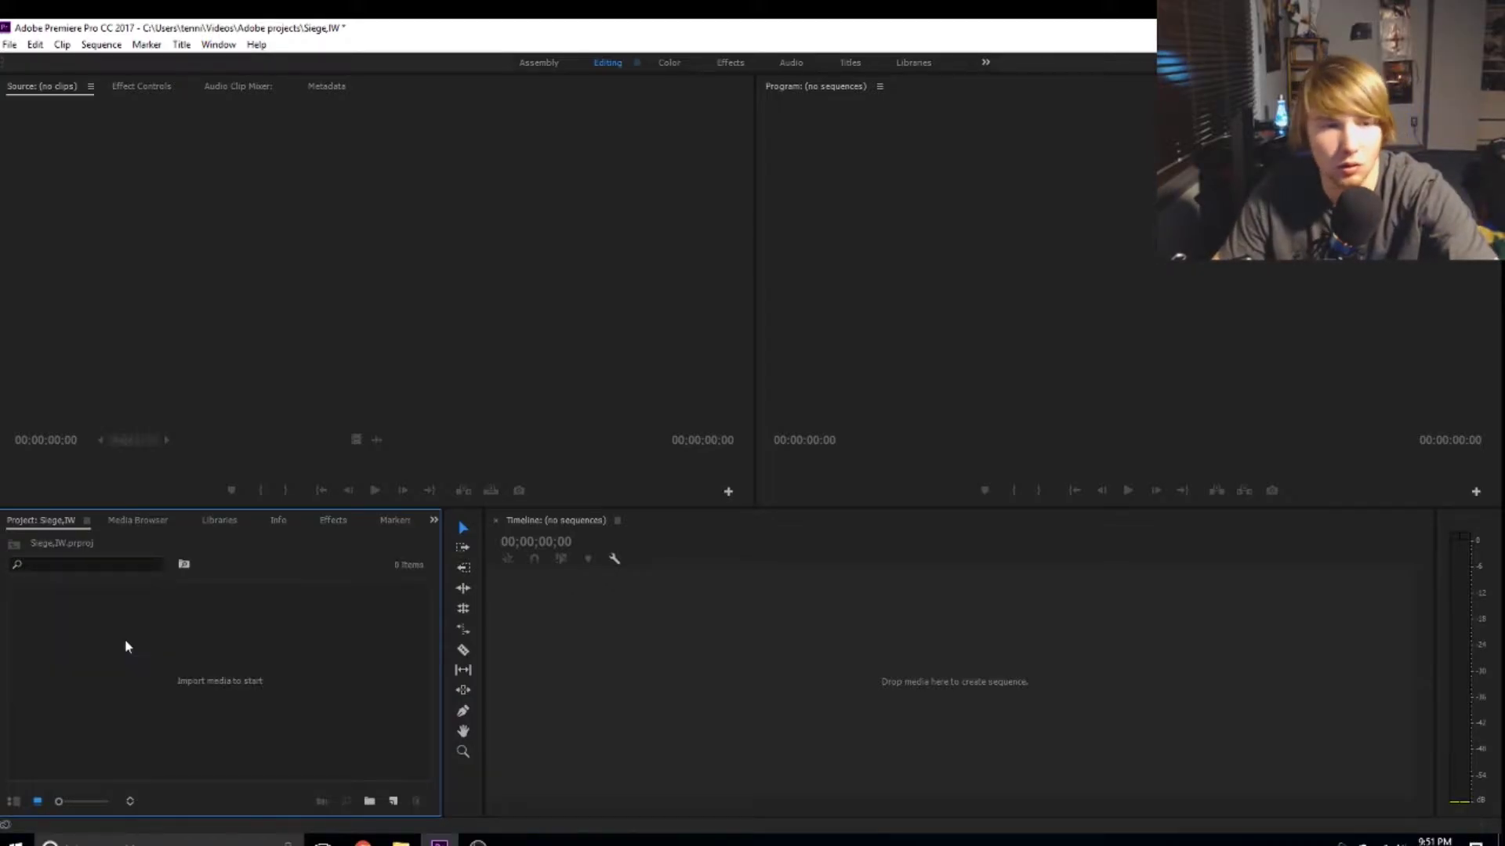
key("super+e")
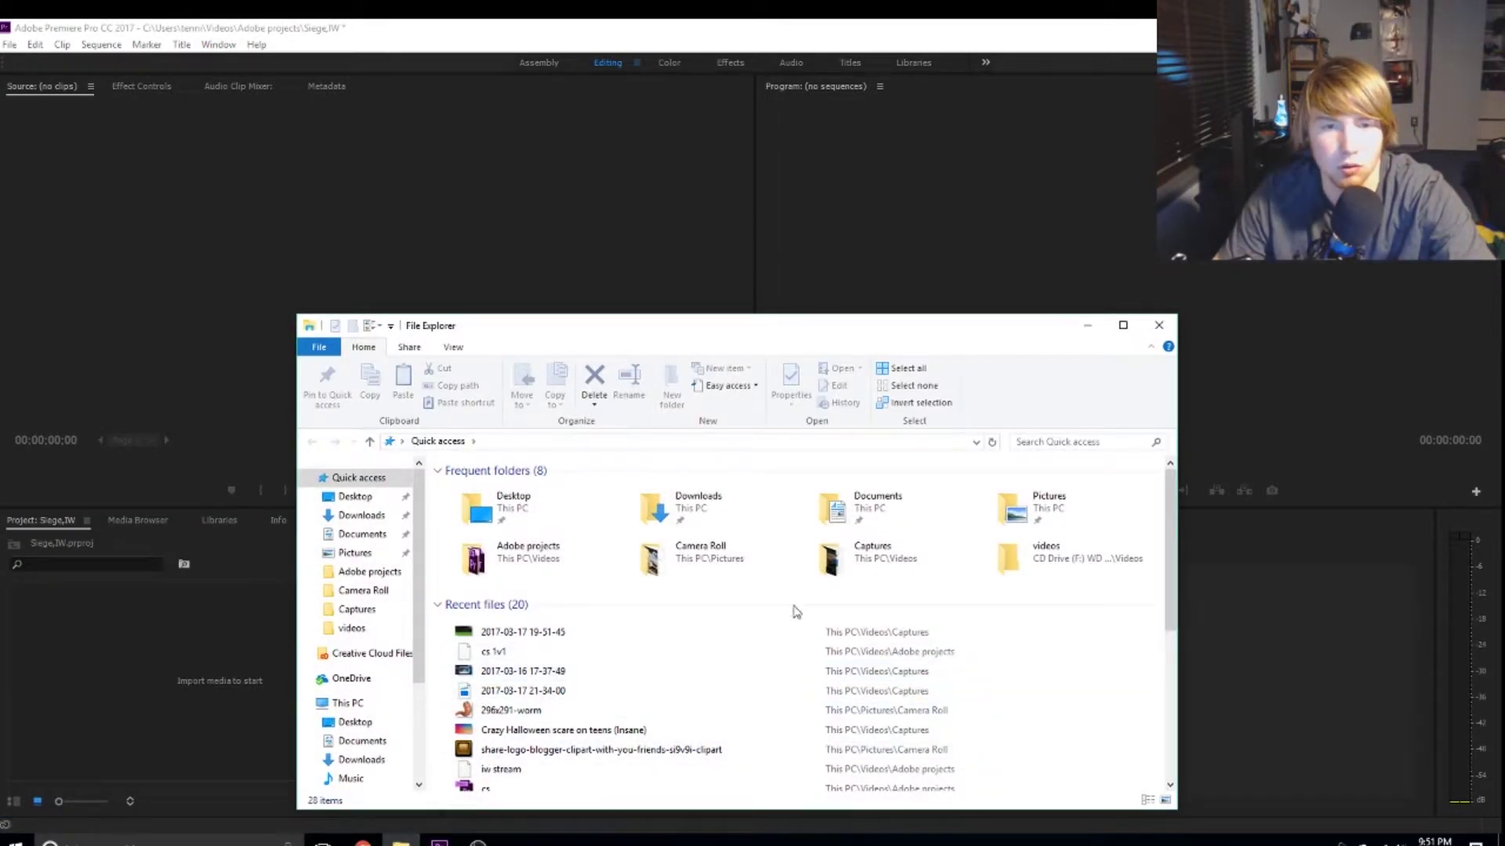
left_click(866, 557)
double_click(866, 557)
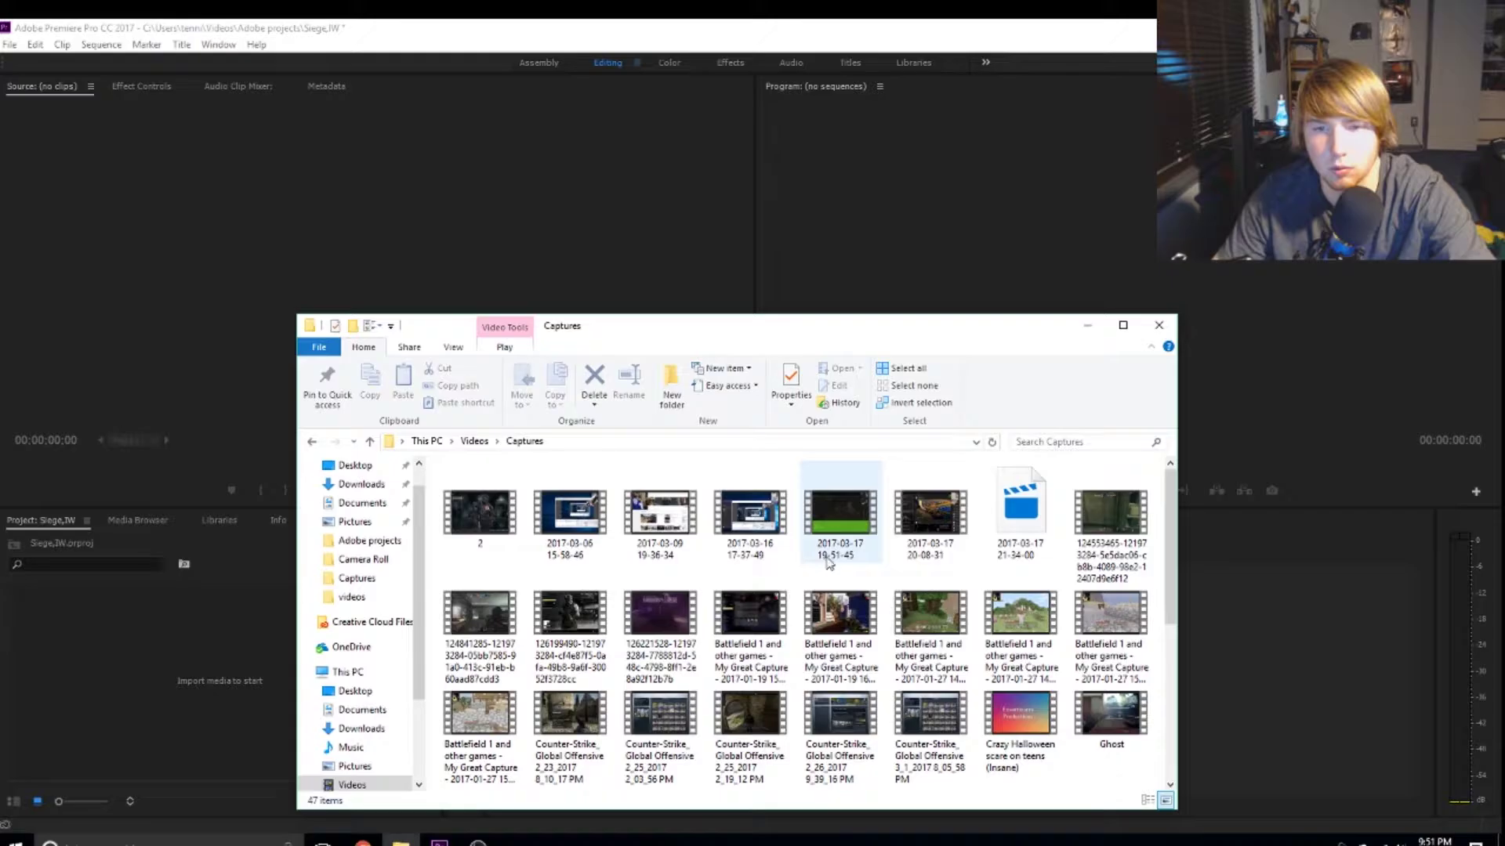
right_click(847, 525)
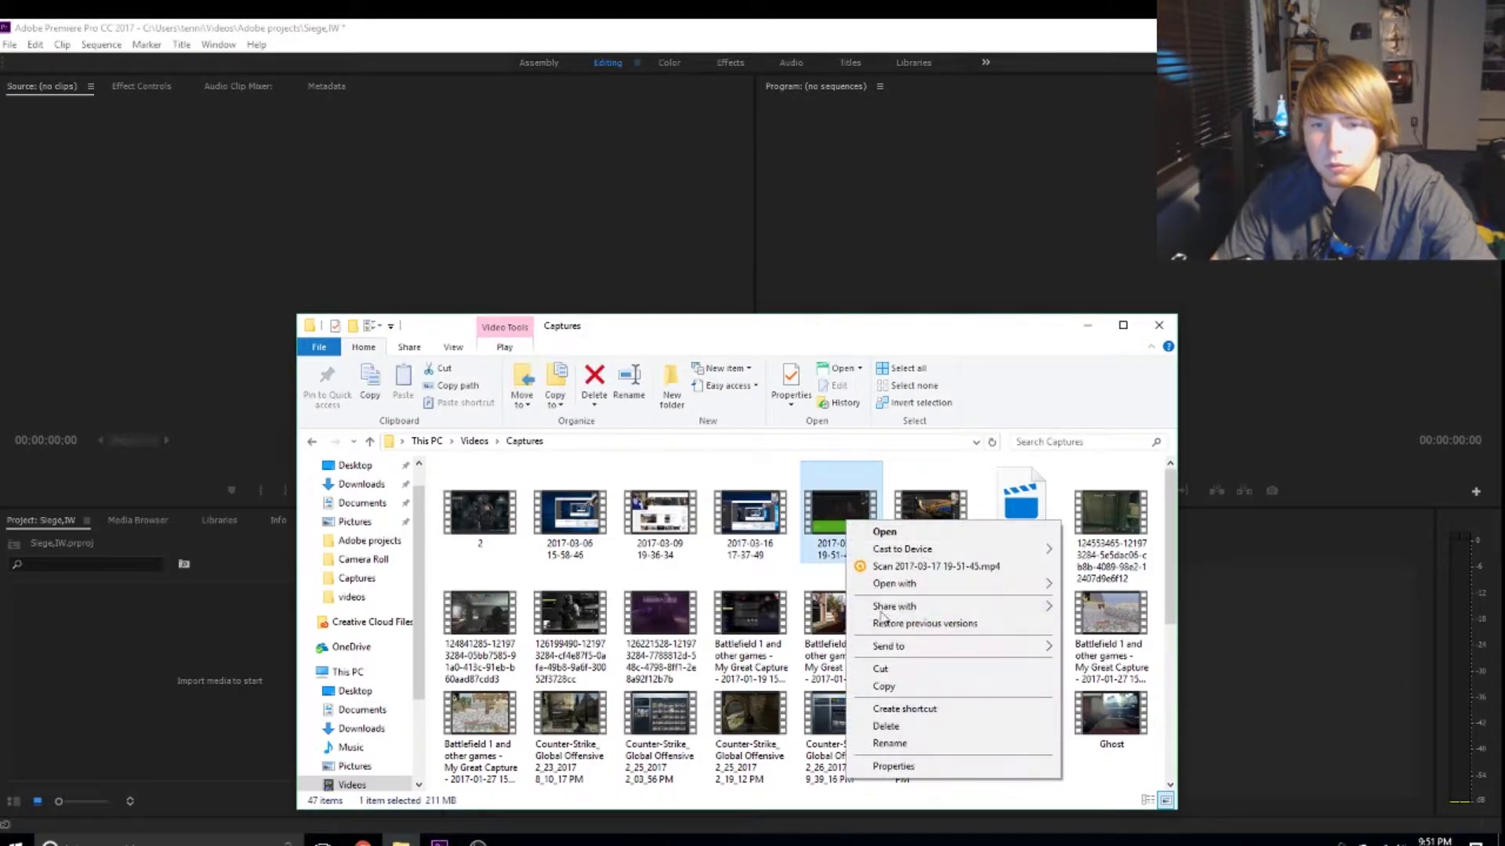
left_click(887, 725)
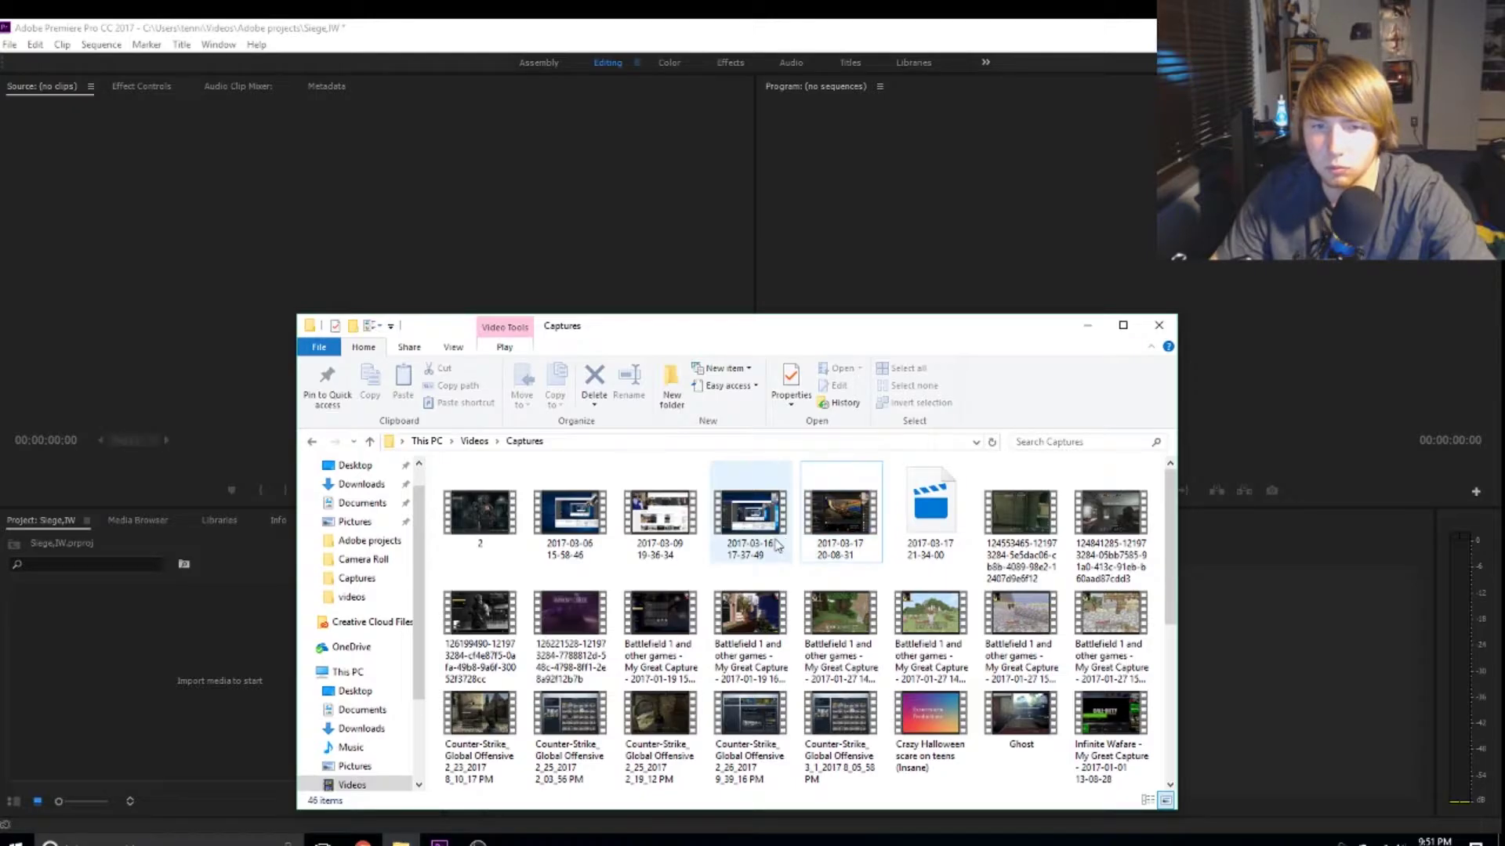
left_click_drag(799, 467, 941, 551)
right_click(904, 520)
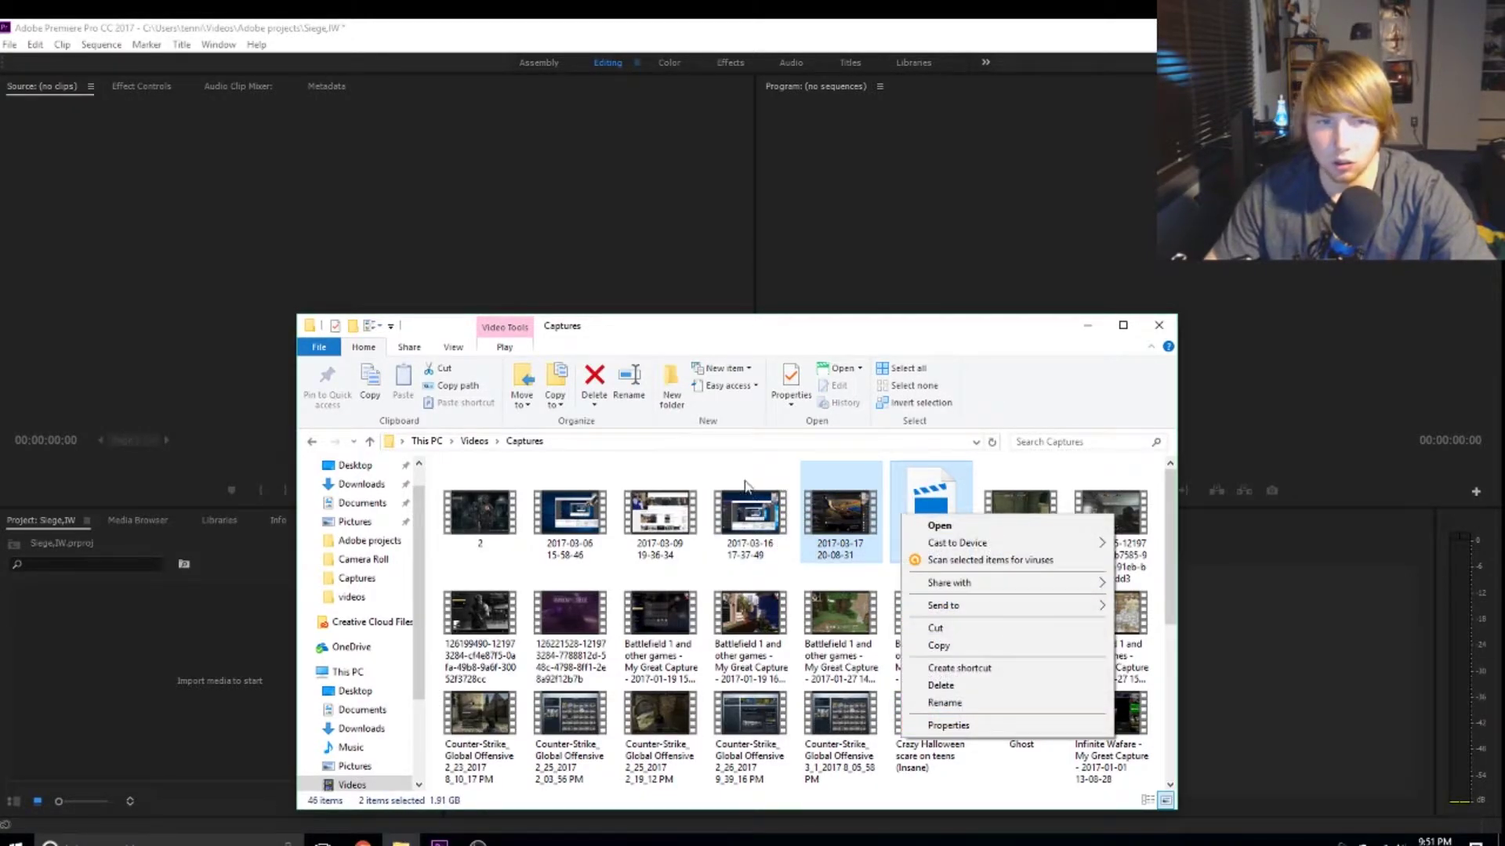
key("Escape")
left_click_drag(842, 509, 123, 661)
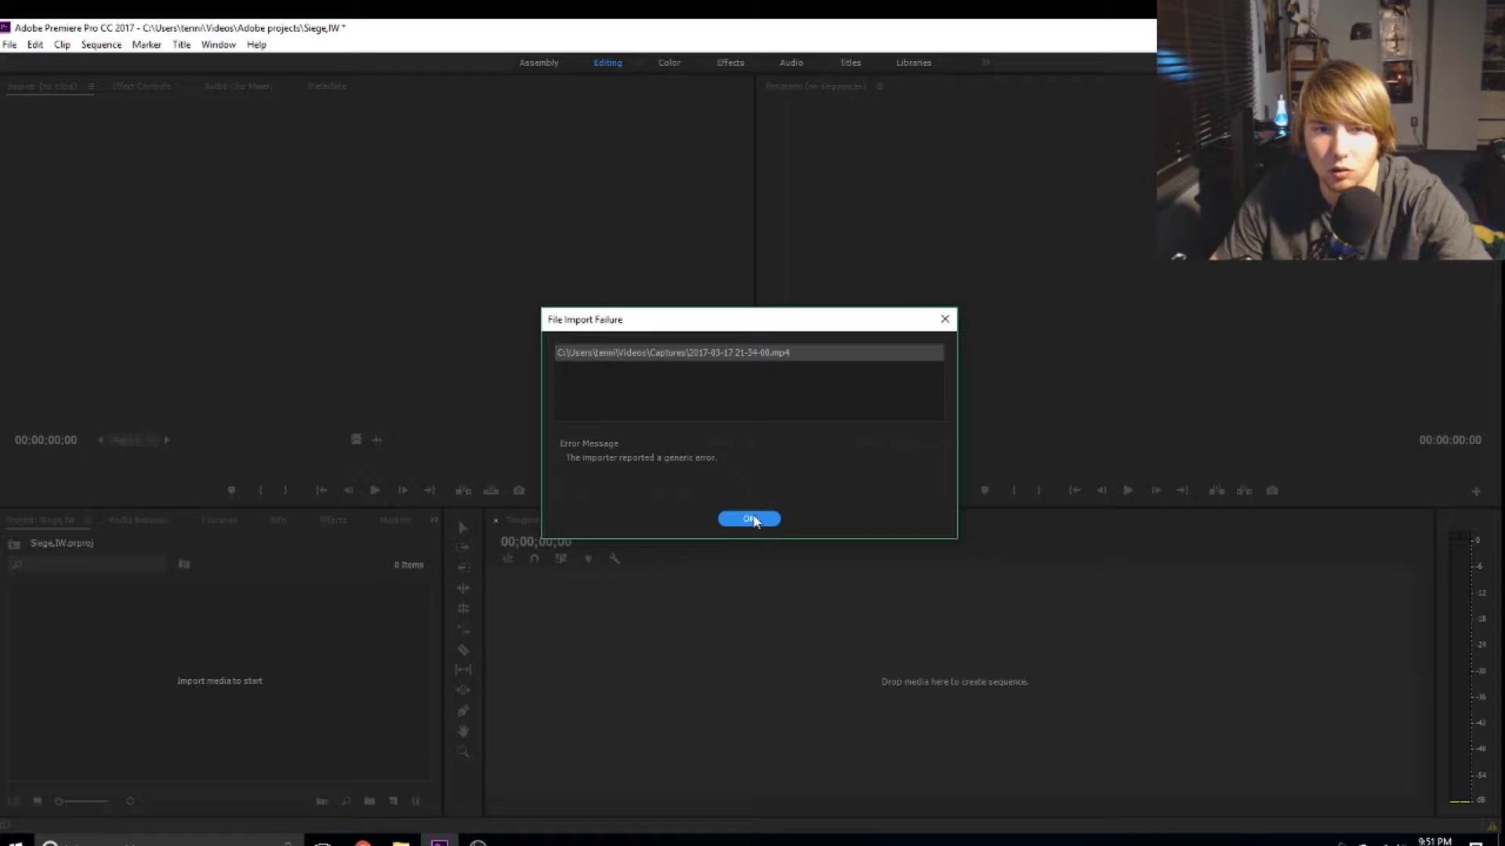
left_click(751, 519)
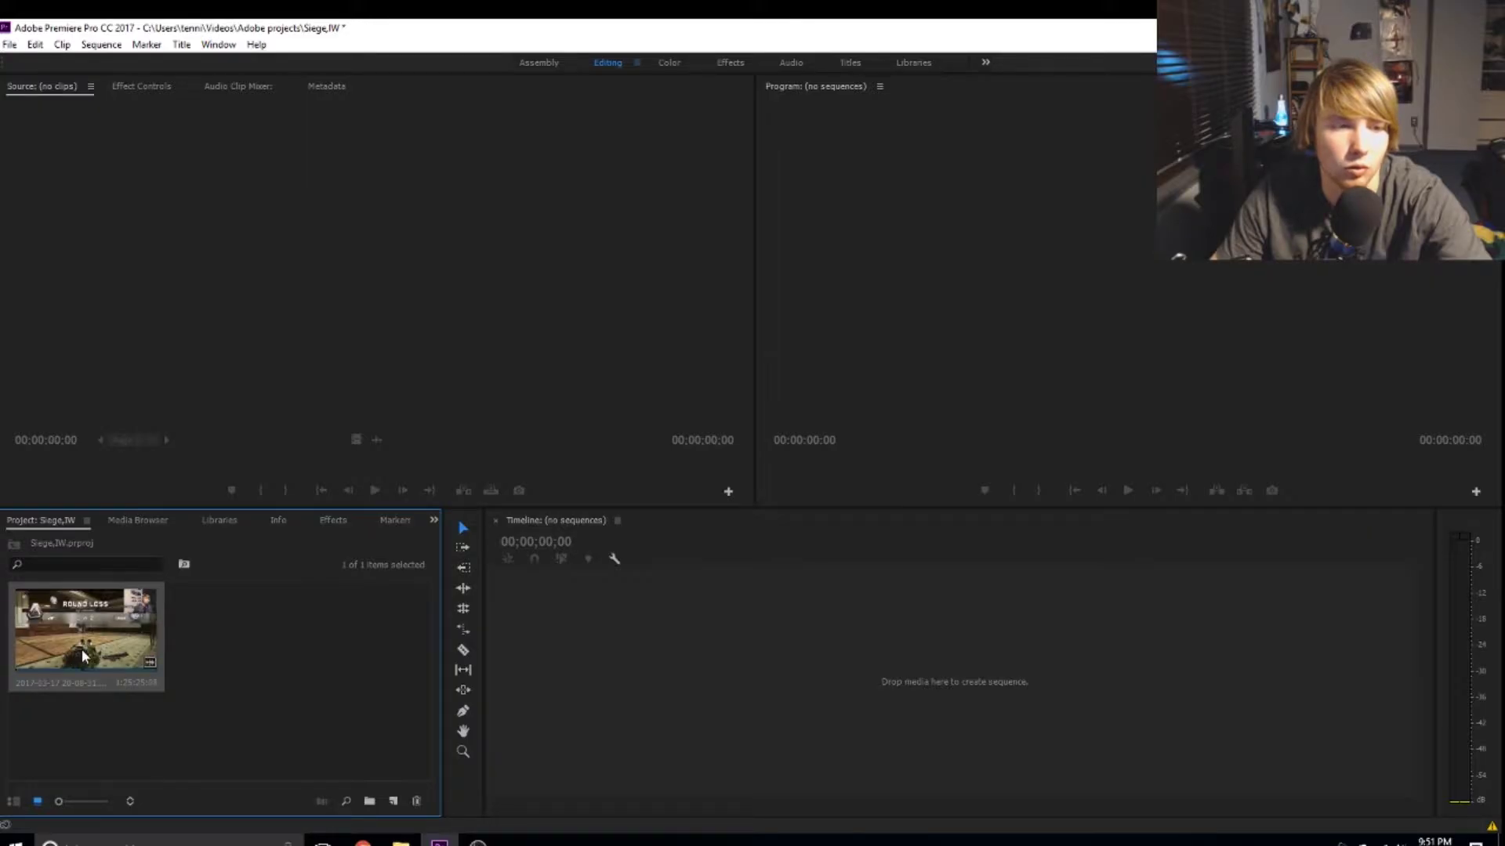
left_click_drag(82, 649, 536, 625)
left_click_drag(673, 563, 711, 556)
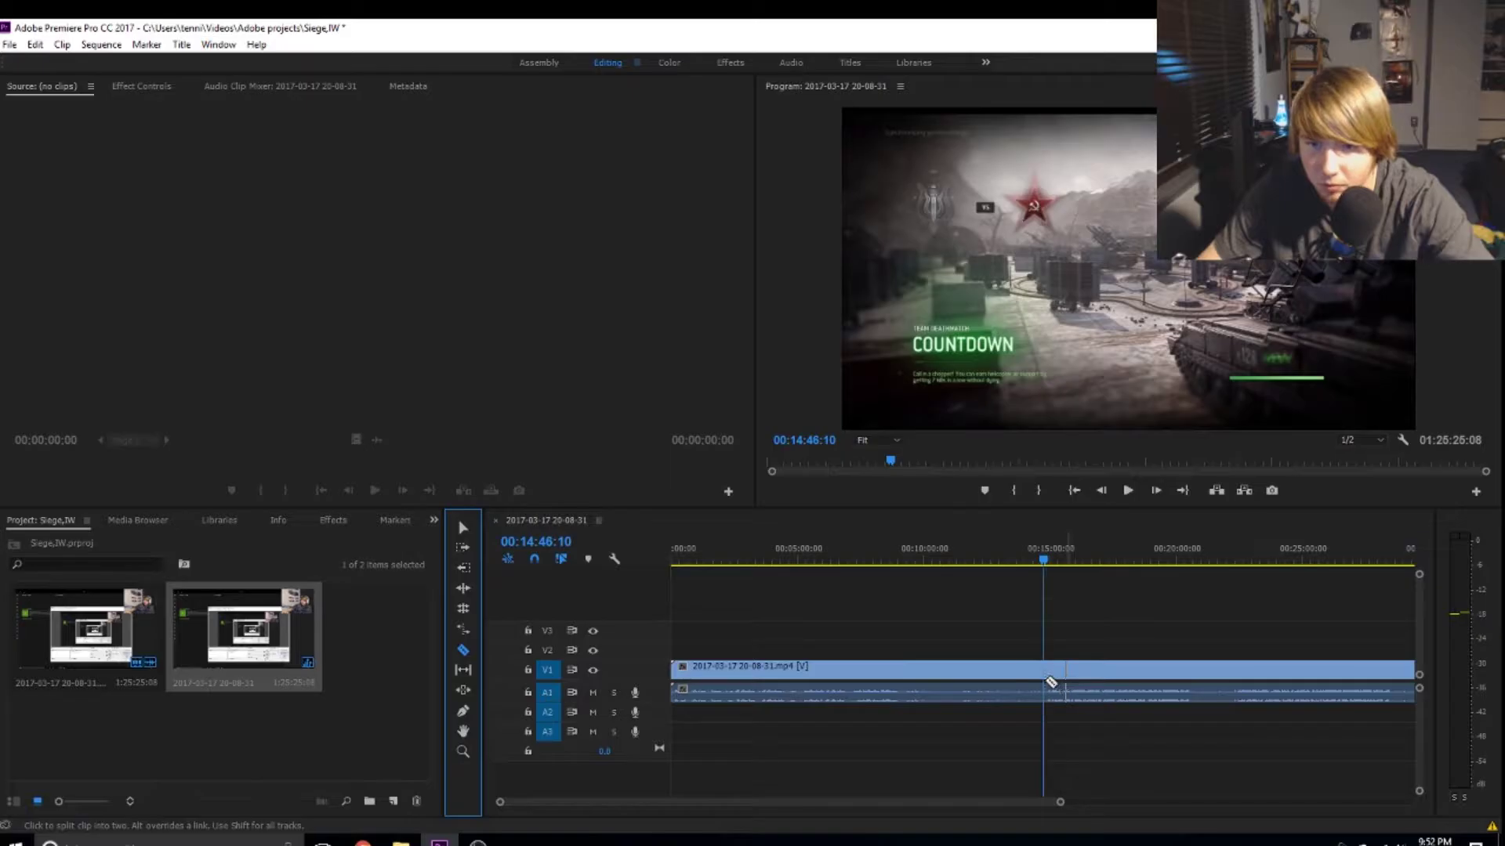
left_click(1049, 678)
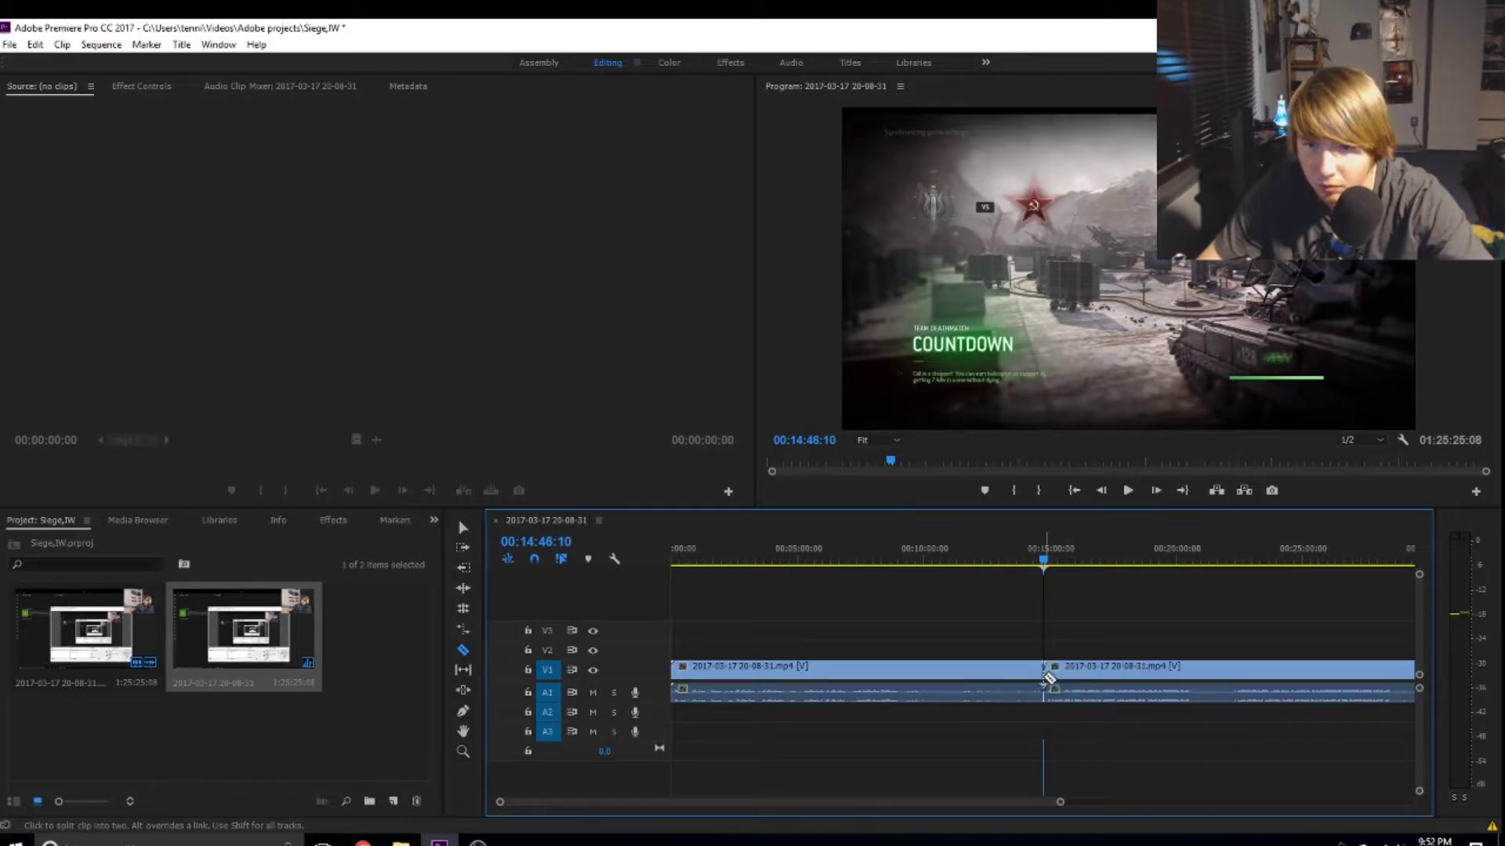
right_click(984, 676)
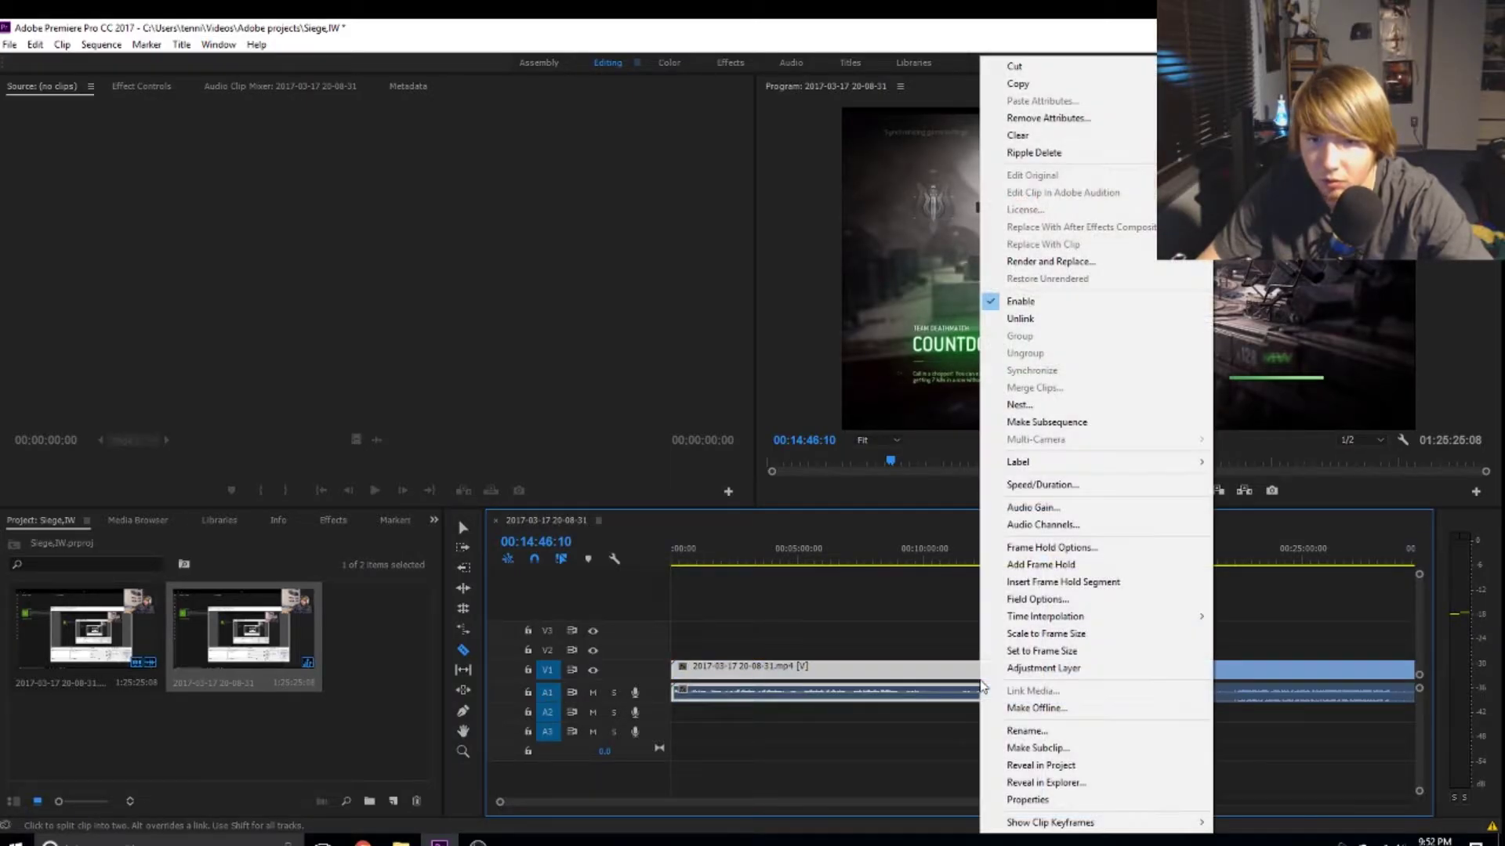
left_click(1035, 153)
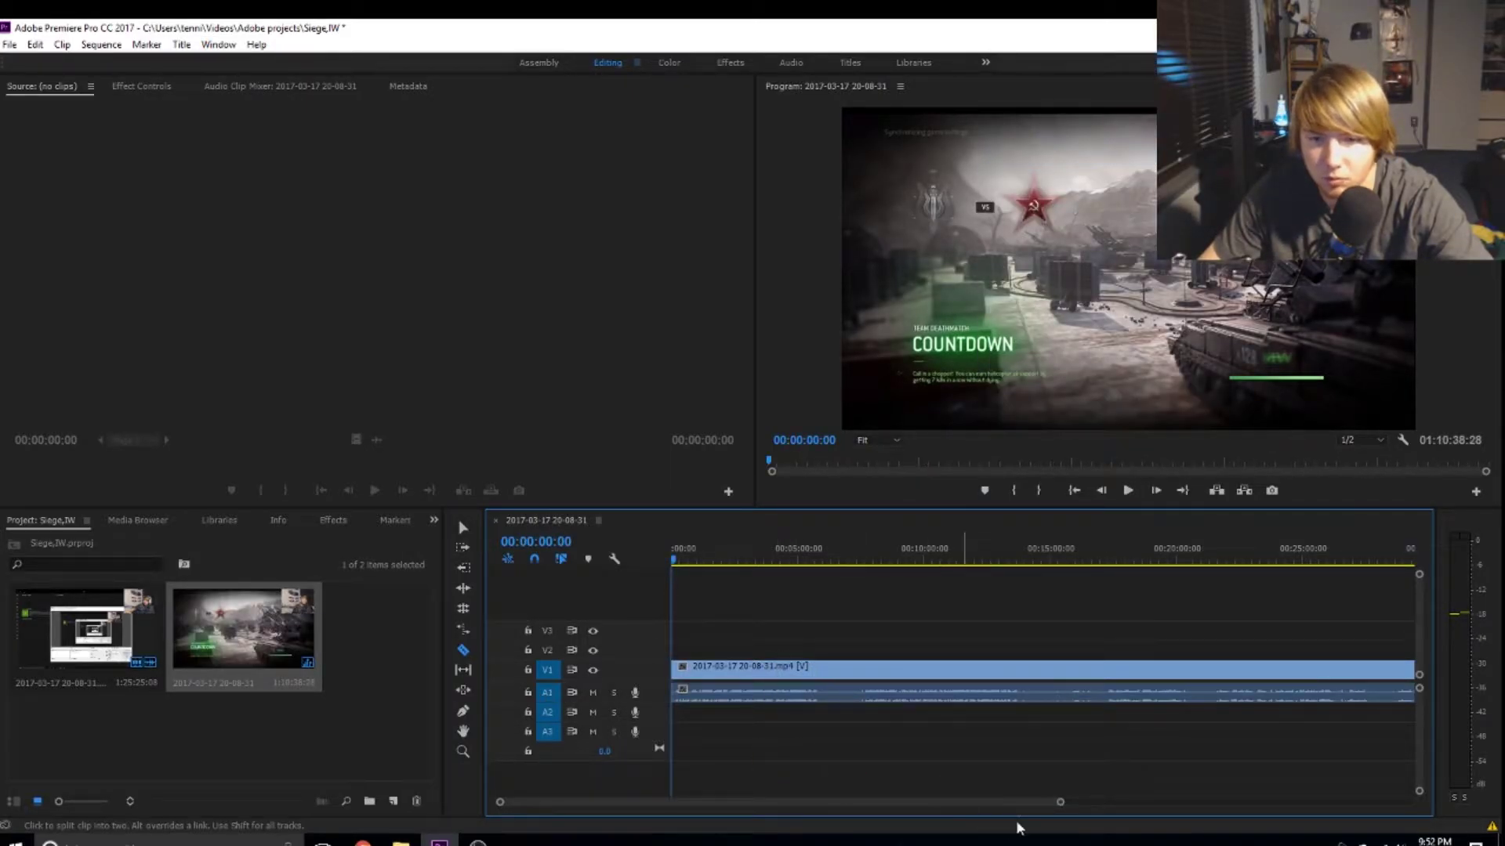
Step: Play the start of the trimmed sequence and examine the footage up to about 00:14:20 for the next cut point
left_click_drag(1059, 802, 1400, 802)
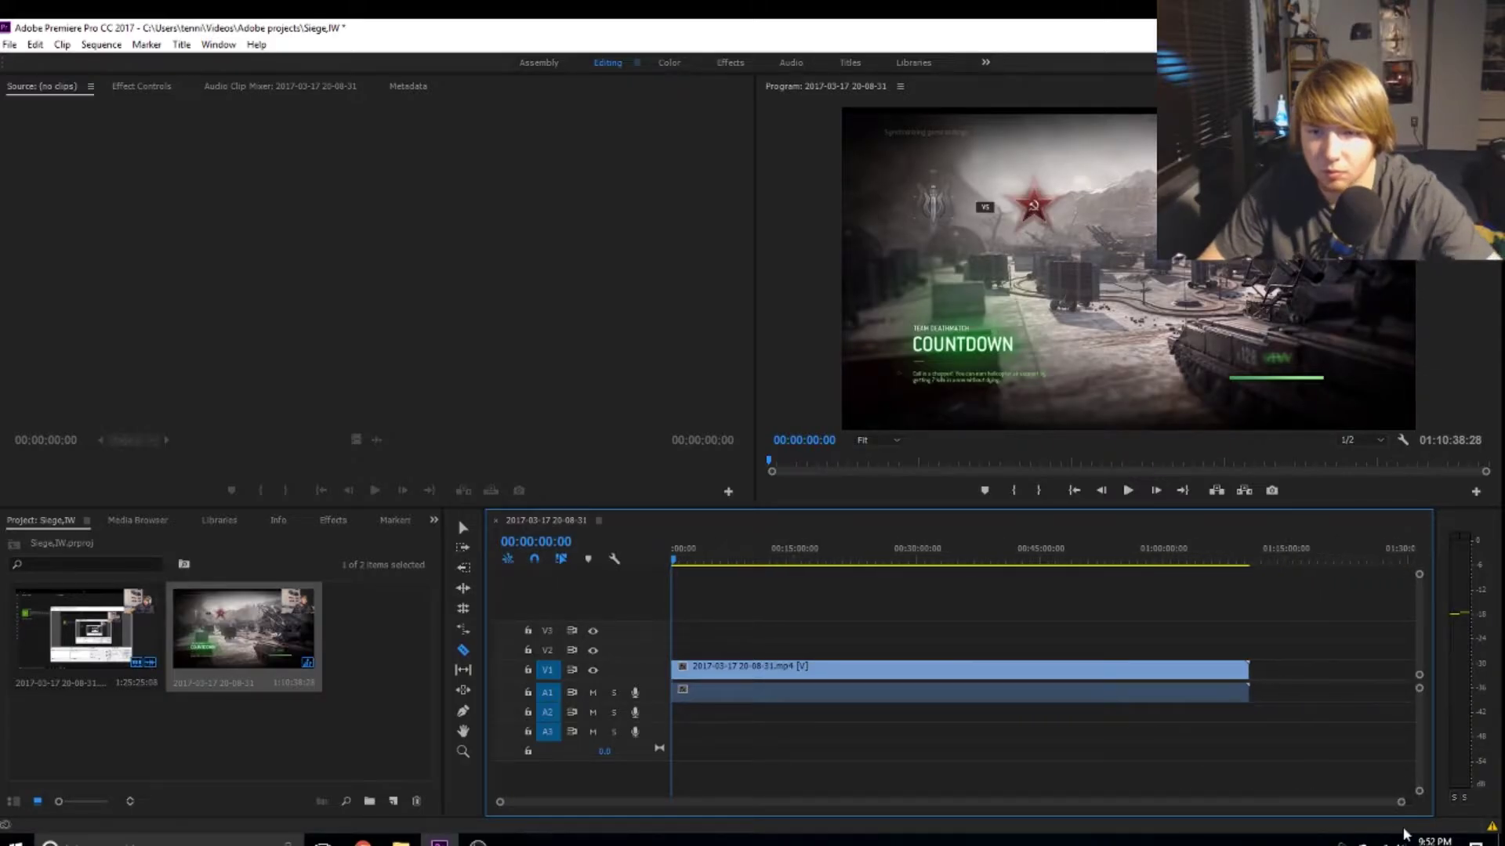
key("space")
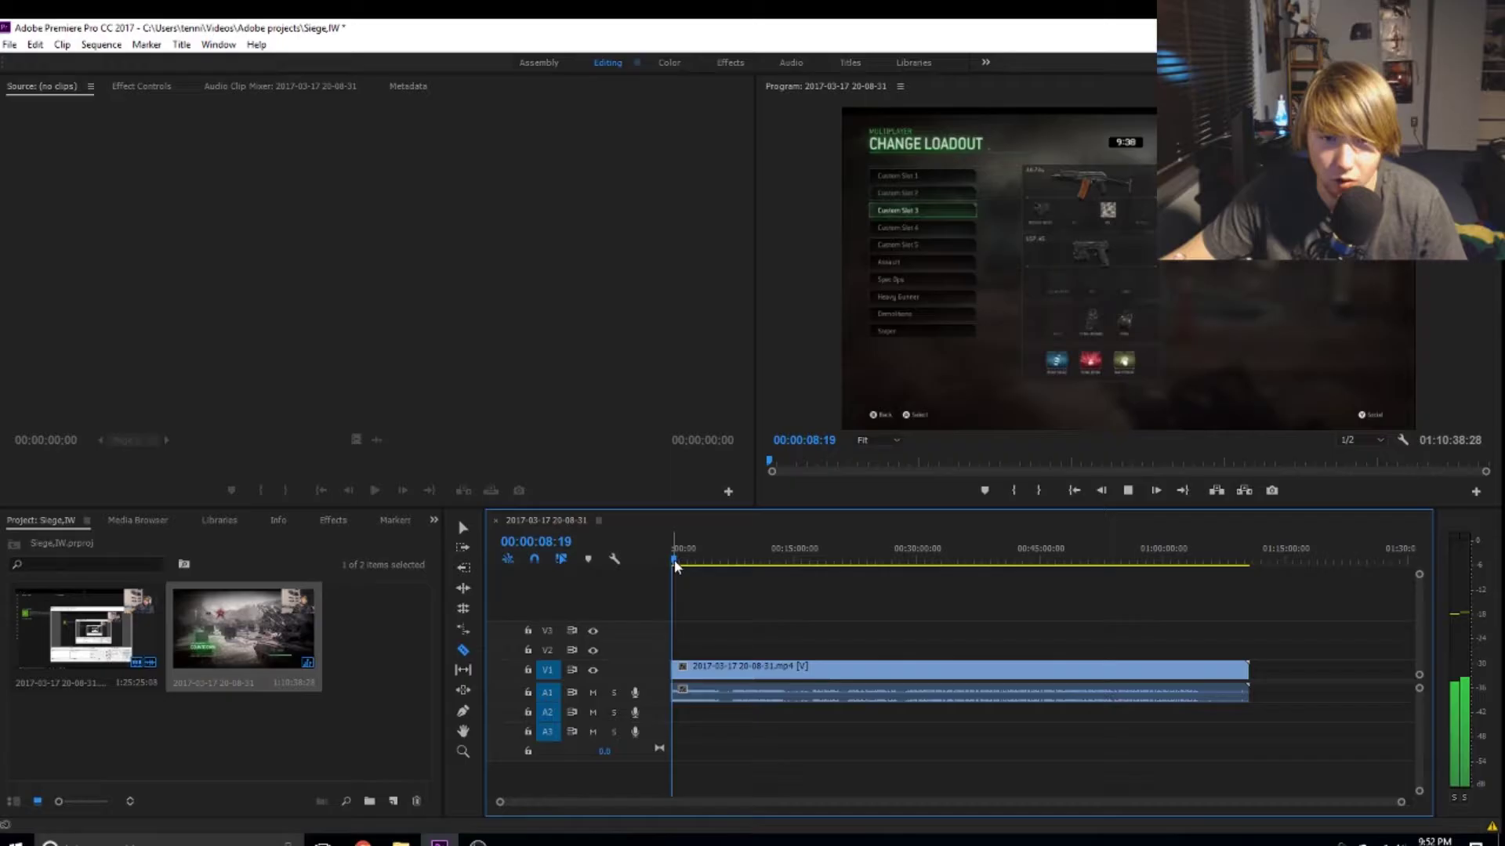
left_click_drag(674, 559, 792, 576)
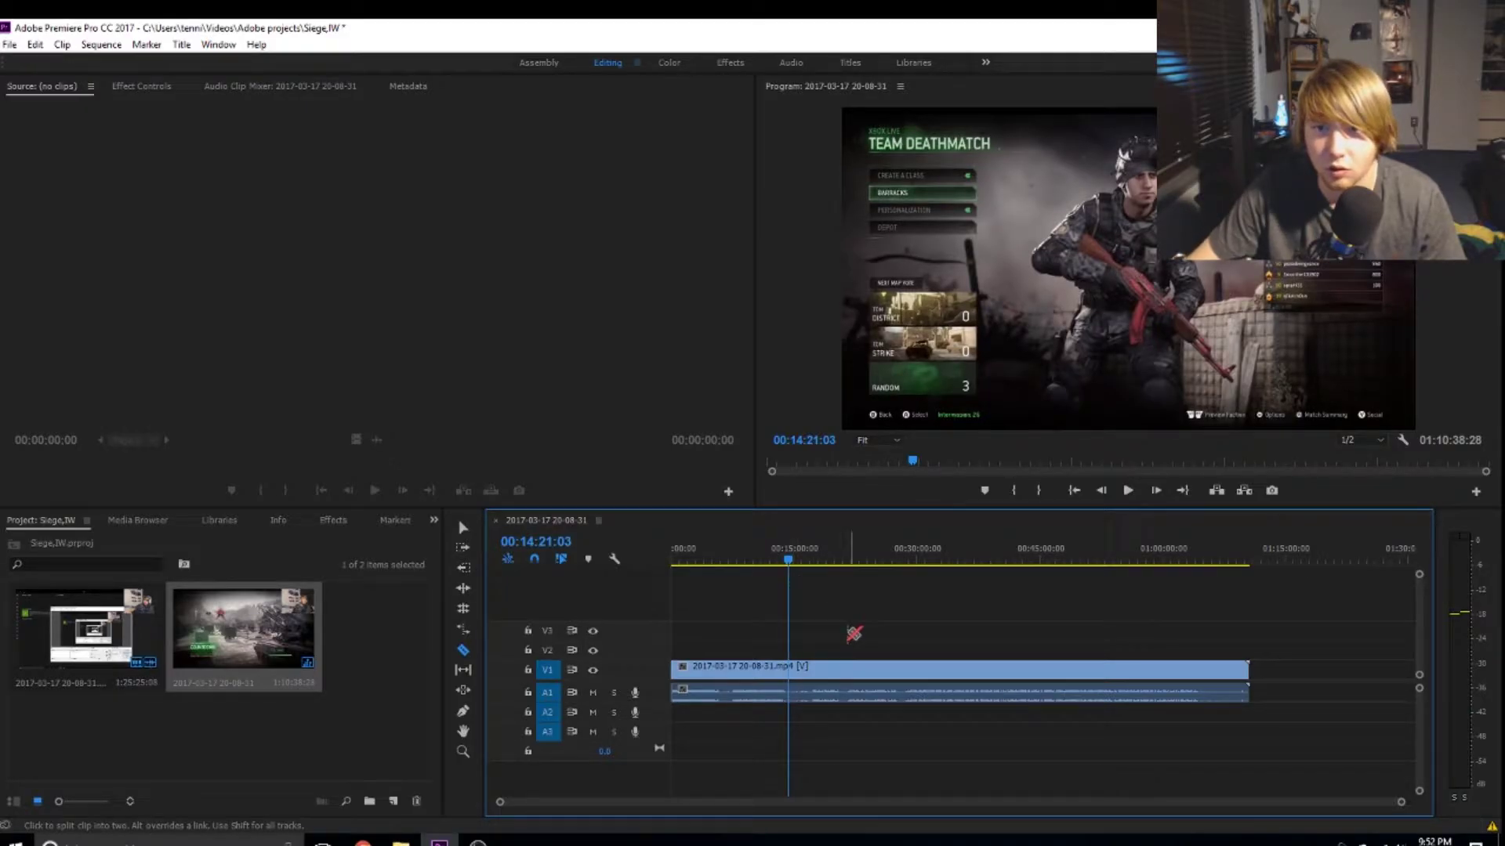
key("Left")
key("Left")
key("Left")
key("Left")
key("Left")
key("Left")
key("Left")
key("Left")
key("Left")
key("Left")
key("Left")
key("Left")
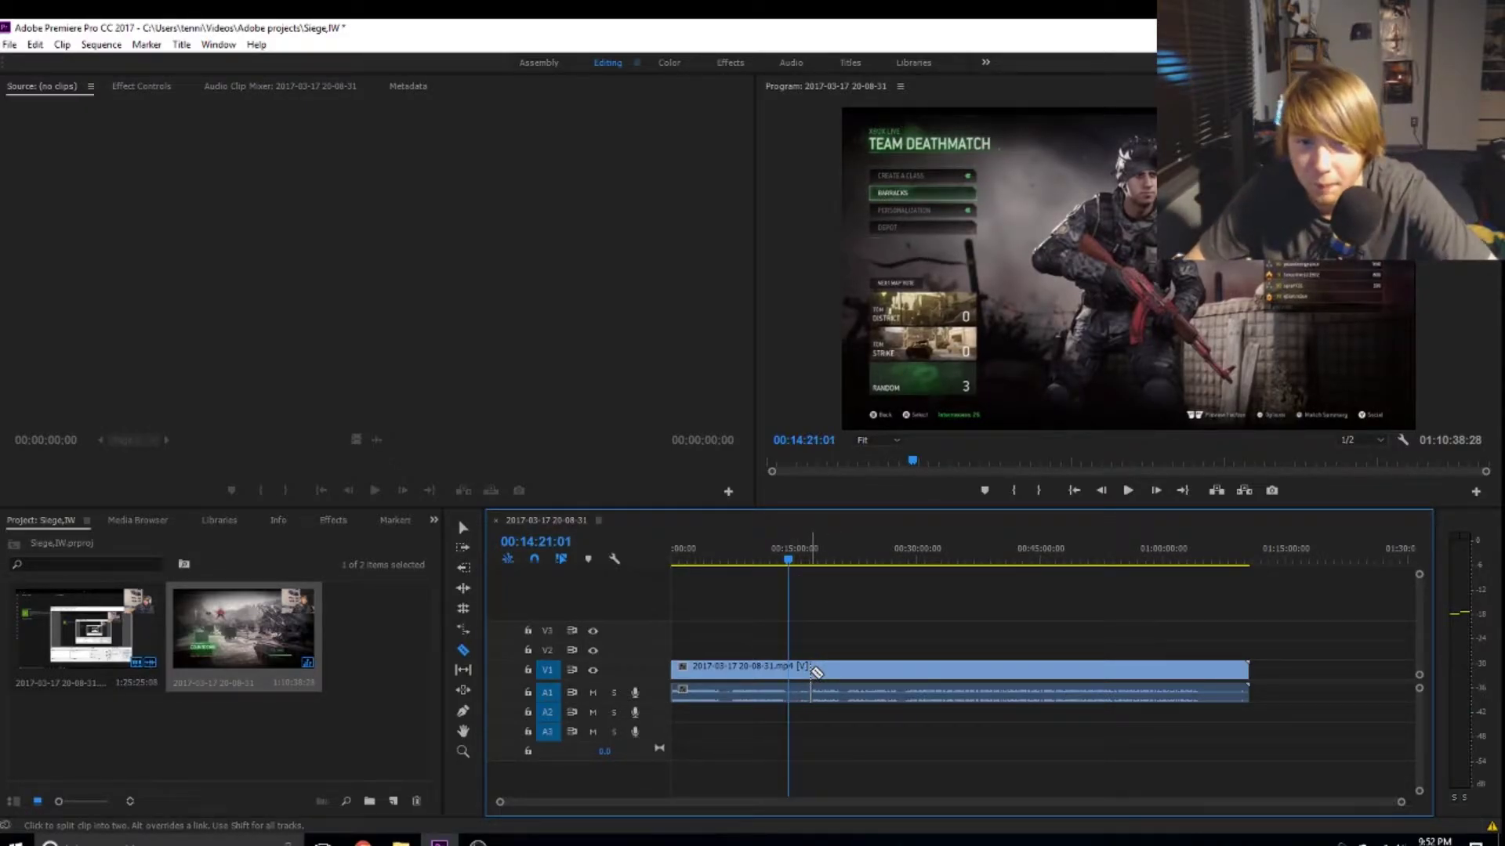
key("Left")
key("Left")
key("Left")
key("Left")
key("Left")
key("Left")
key("Left")
key("Left")
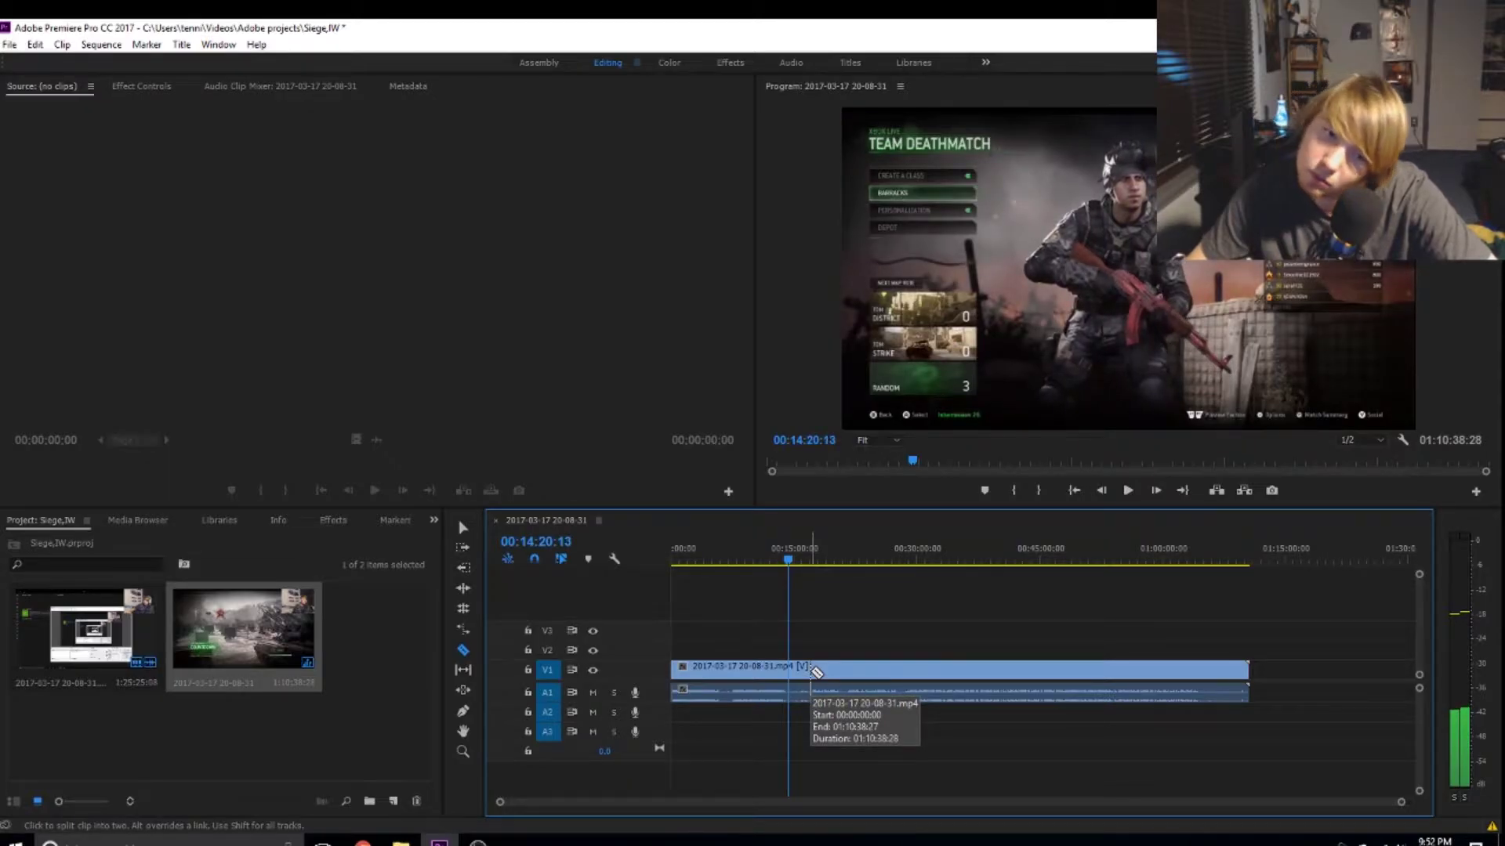
Step: Split the clip at the After Action Report loading screen, at 00:13:51:08
left_click_drag(1402, 807, 1014, 801)
left_click_drag(1052, 565, 1037, 560)
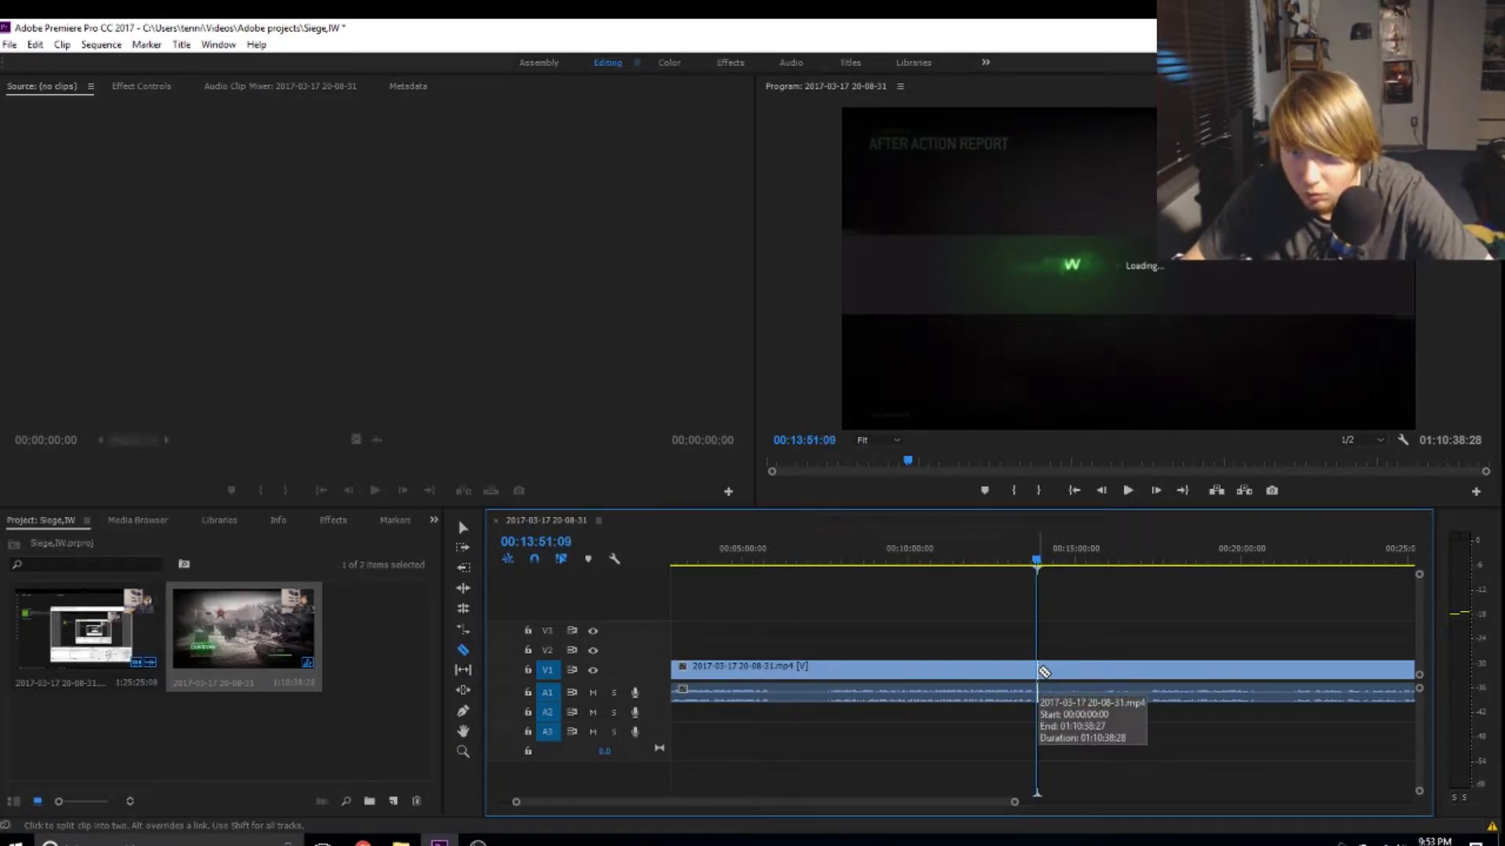
left_click(1043, 671)
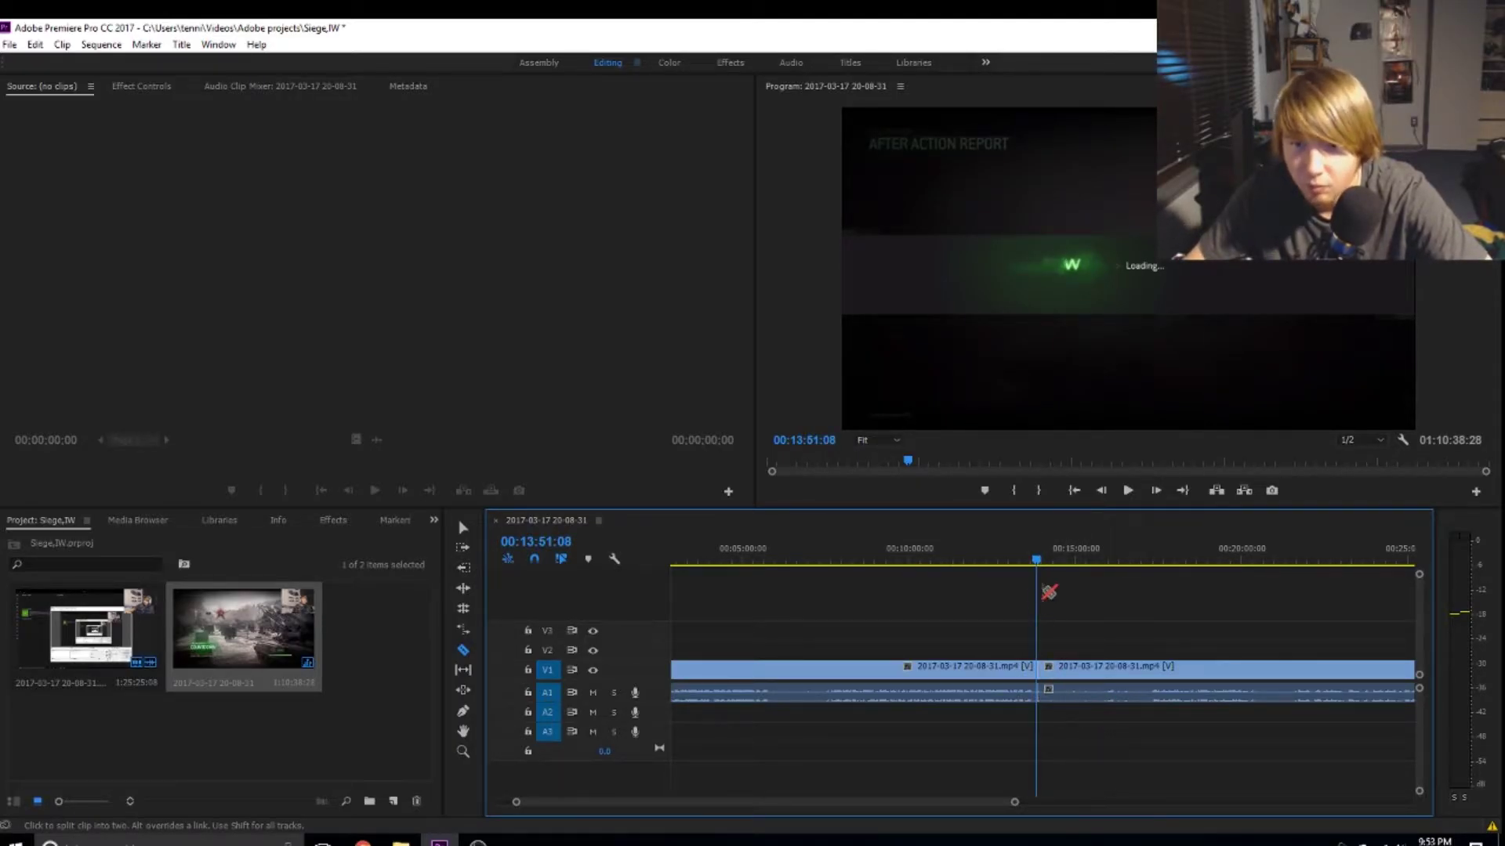
Step: Split the clip at 00:07:28:24 and 00:05:51:04, and ripple delete the section between these cuts
left_click_drag(1036, 560, 828, 564)
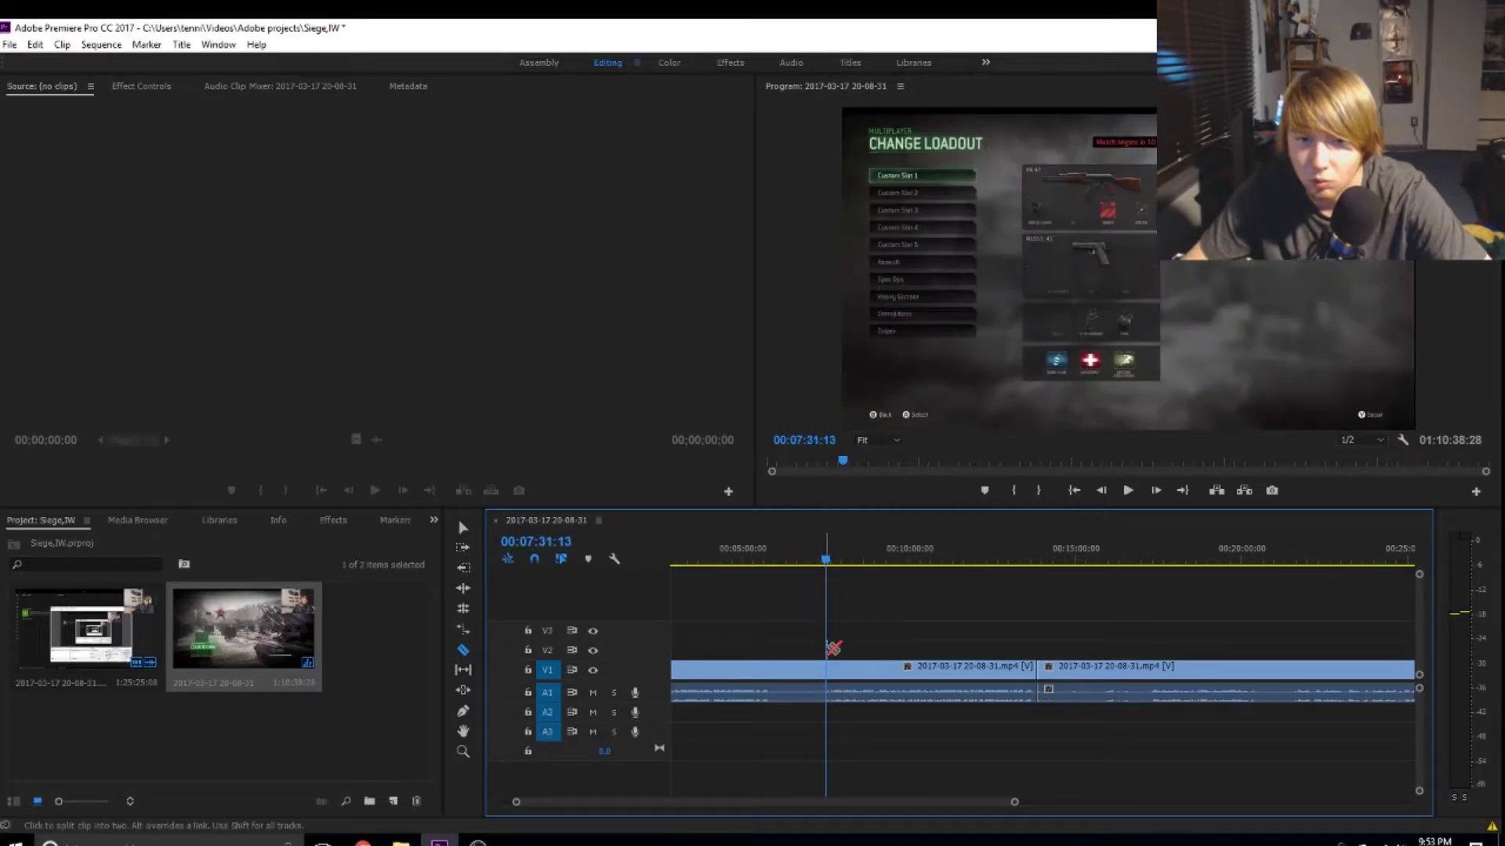
key("j")
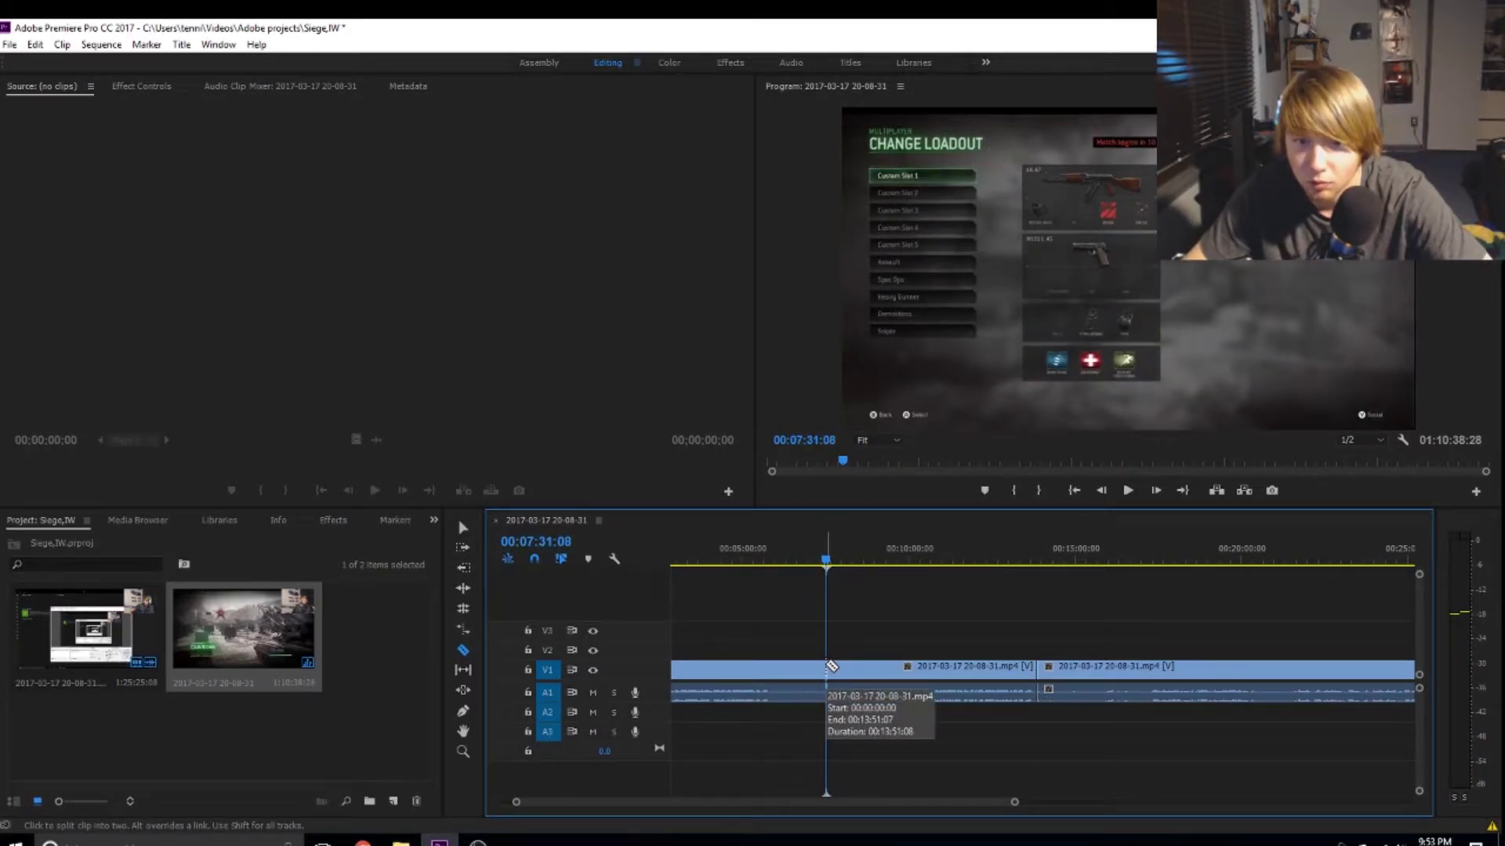
left_click(828, 665)
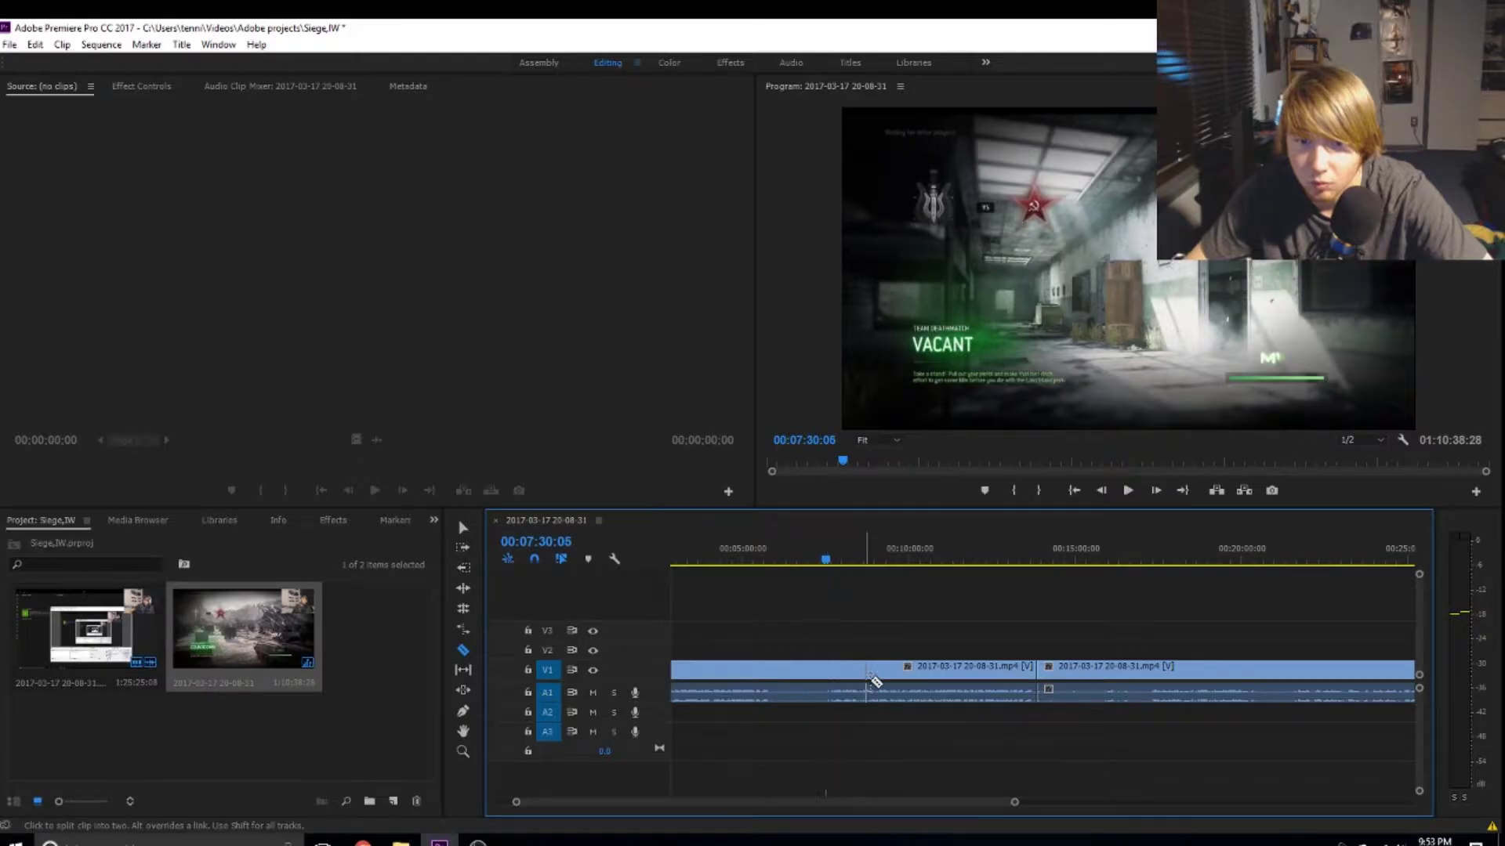
left_click(826, 672)
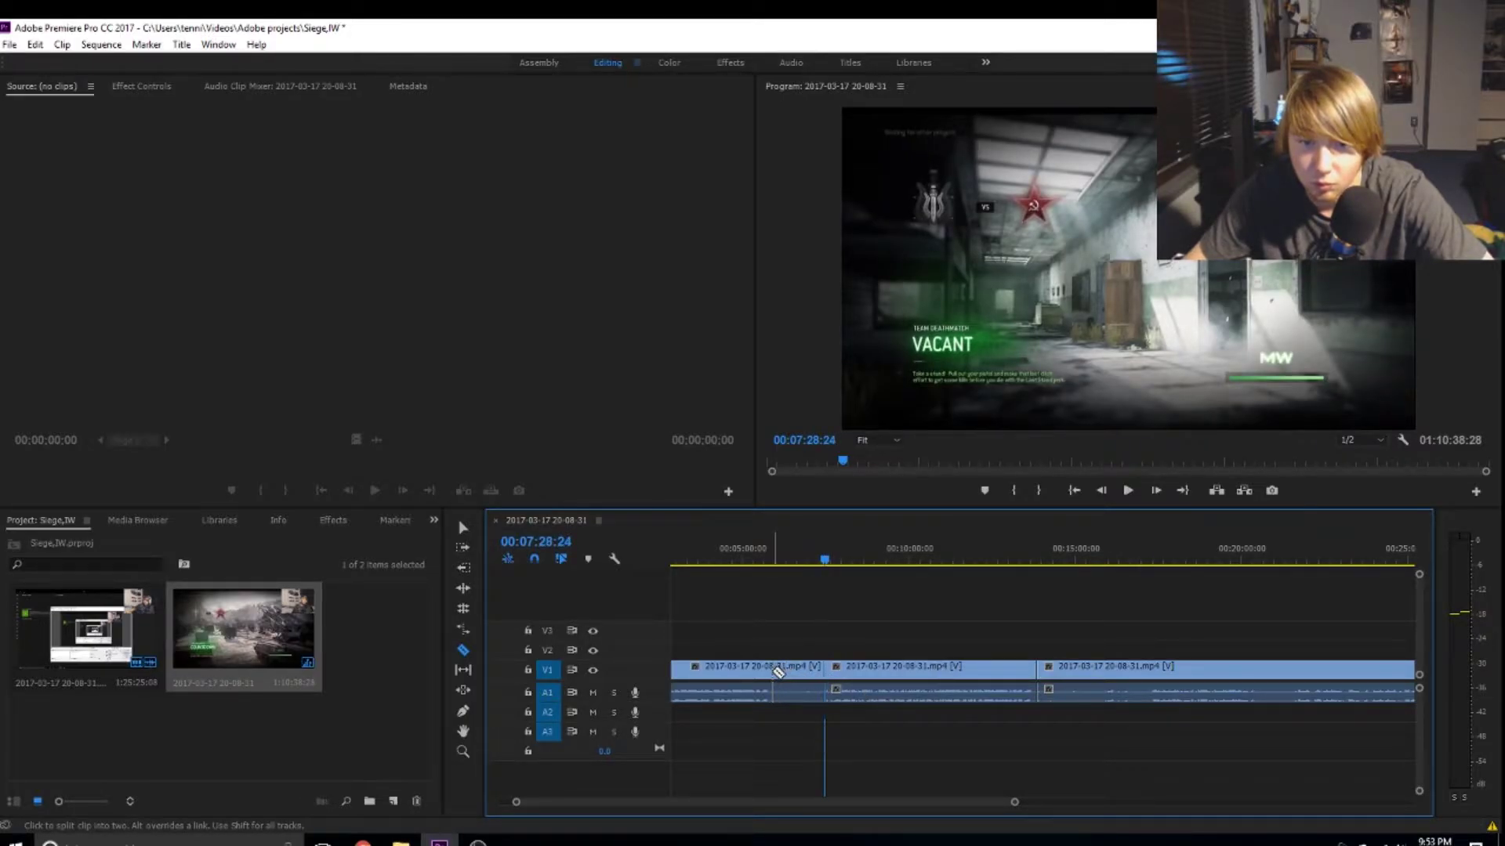
left_click(772, 671)
right_click(796, 679)
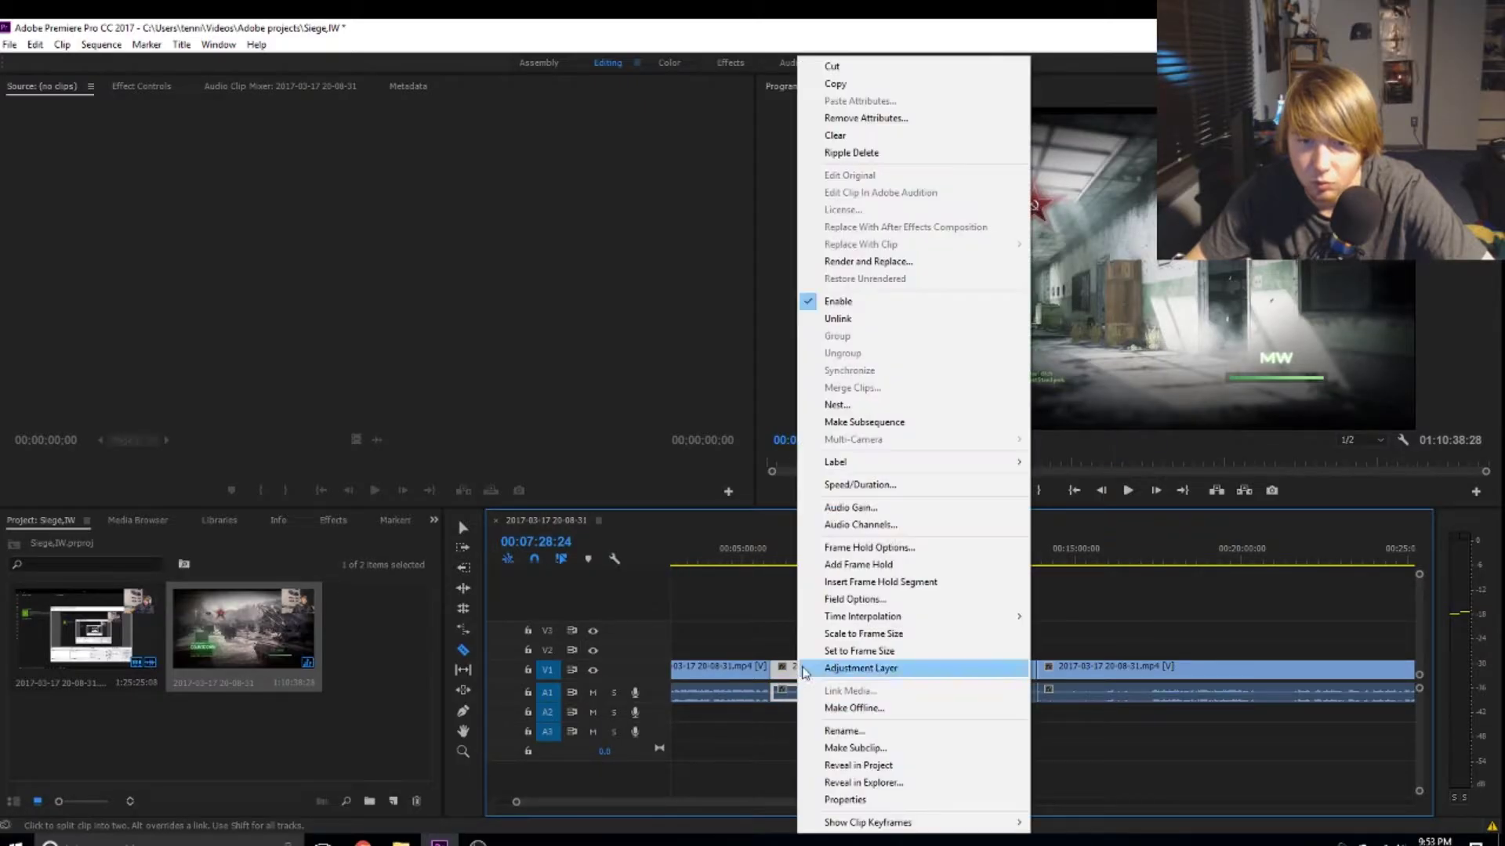
left_click(862, 153)
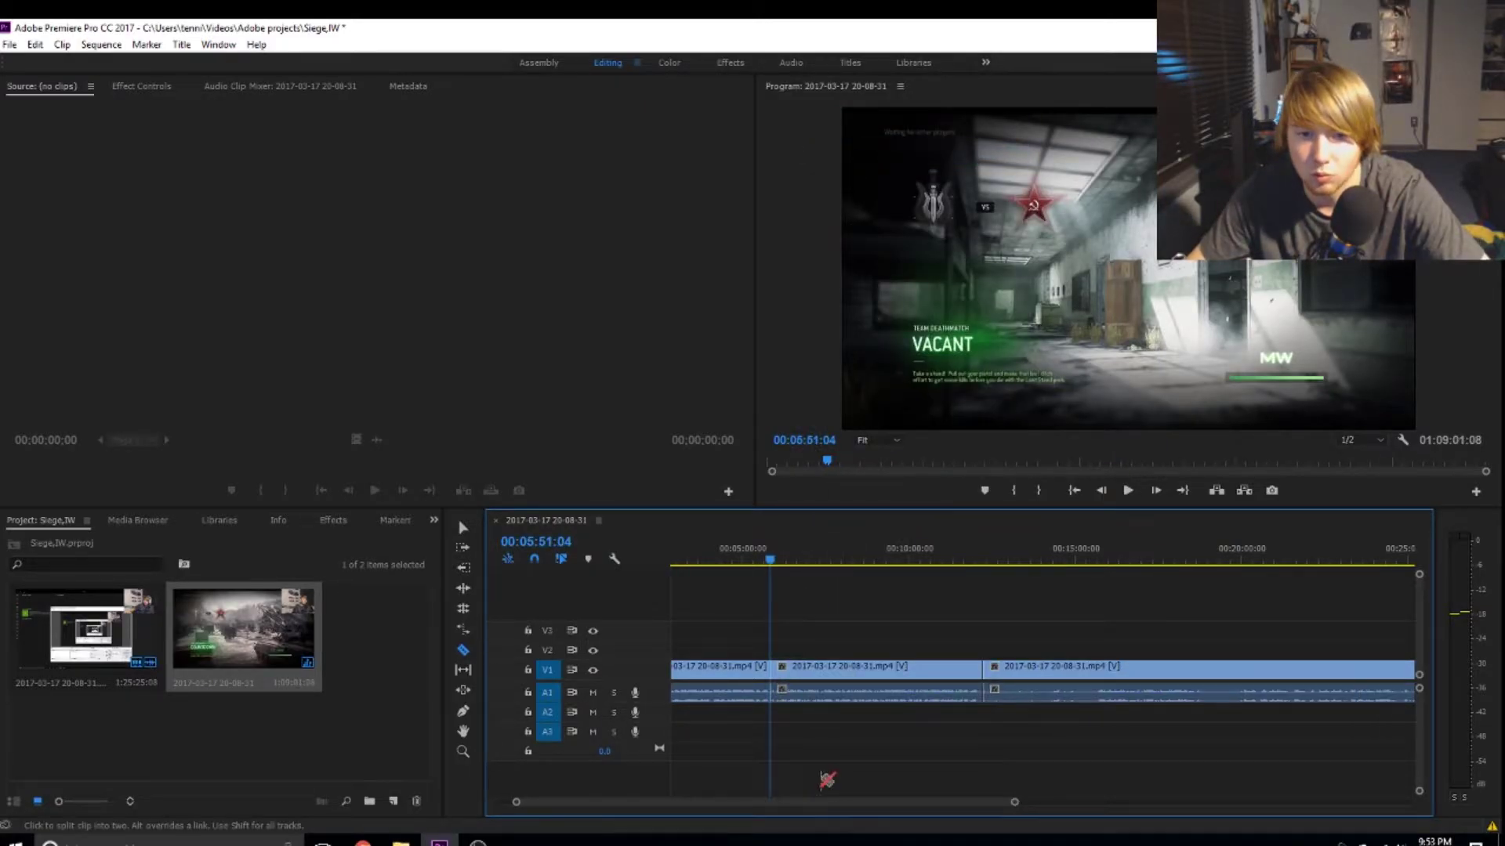
Step: Split the last clip at 00:19:51:16, where Search and Destroy begins, and clear the segment before the cut, leaving a gap
left_click_drag(1011, 805, 1106, 803)
left_click_drag(788, 562, 1084, 609)
left_click(1088, 673)
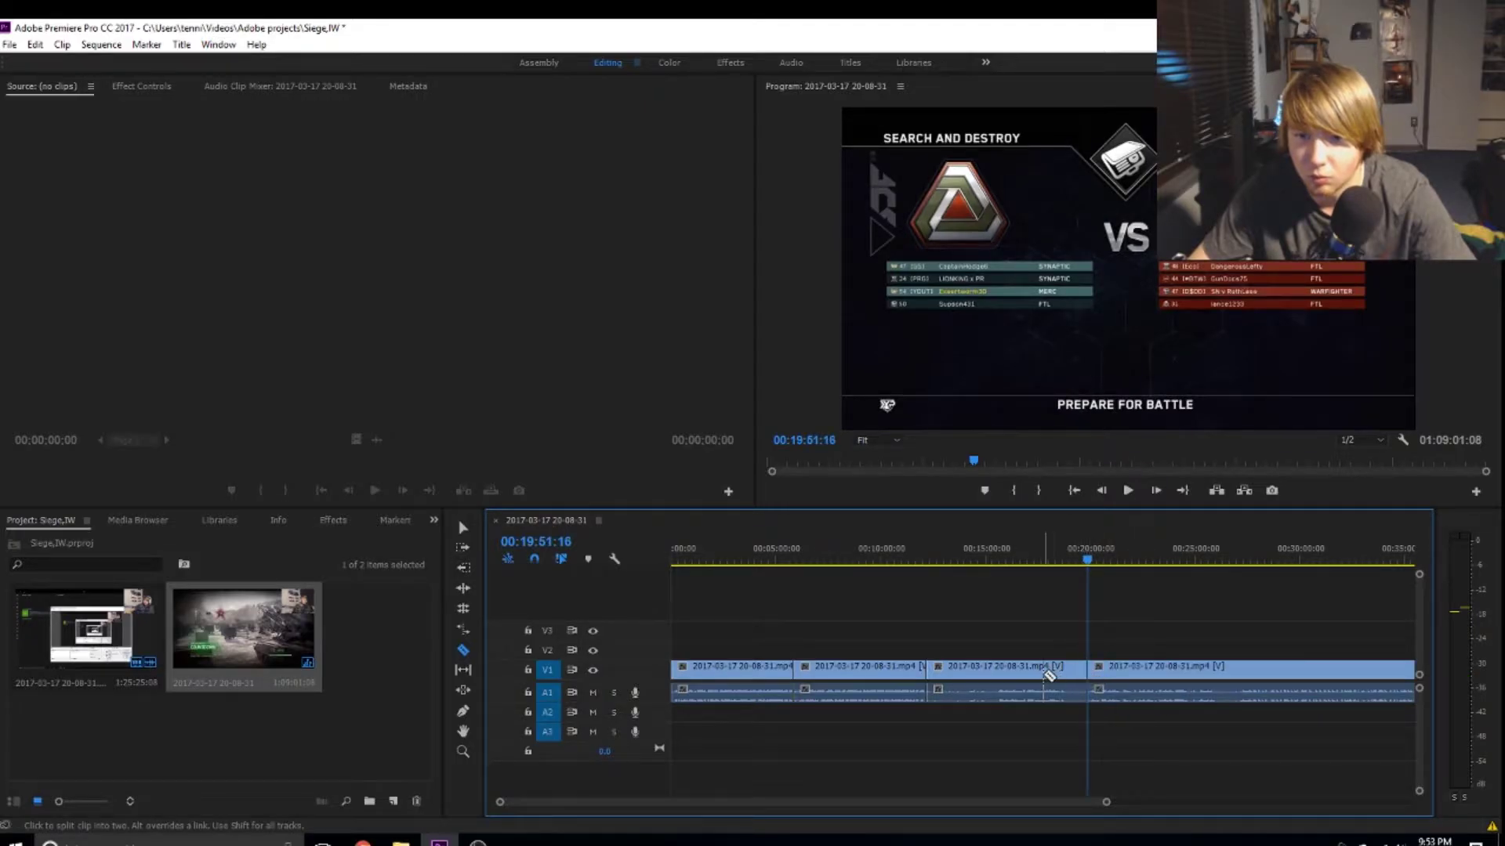
right_click(1048, 674)
left_click(1070, 135)
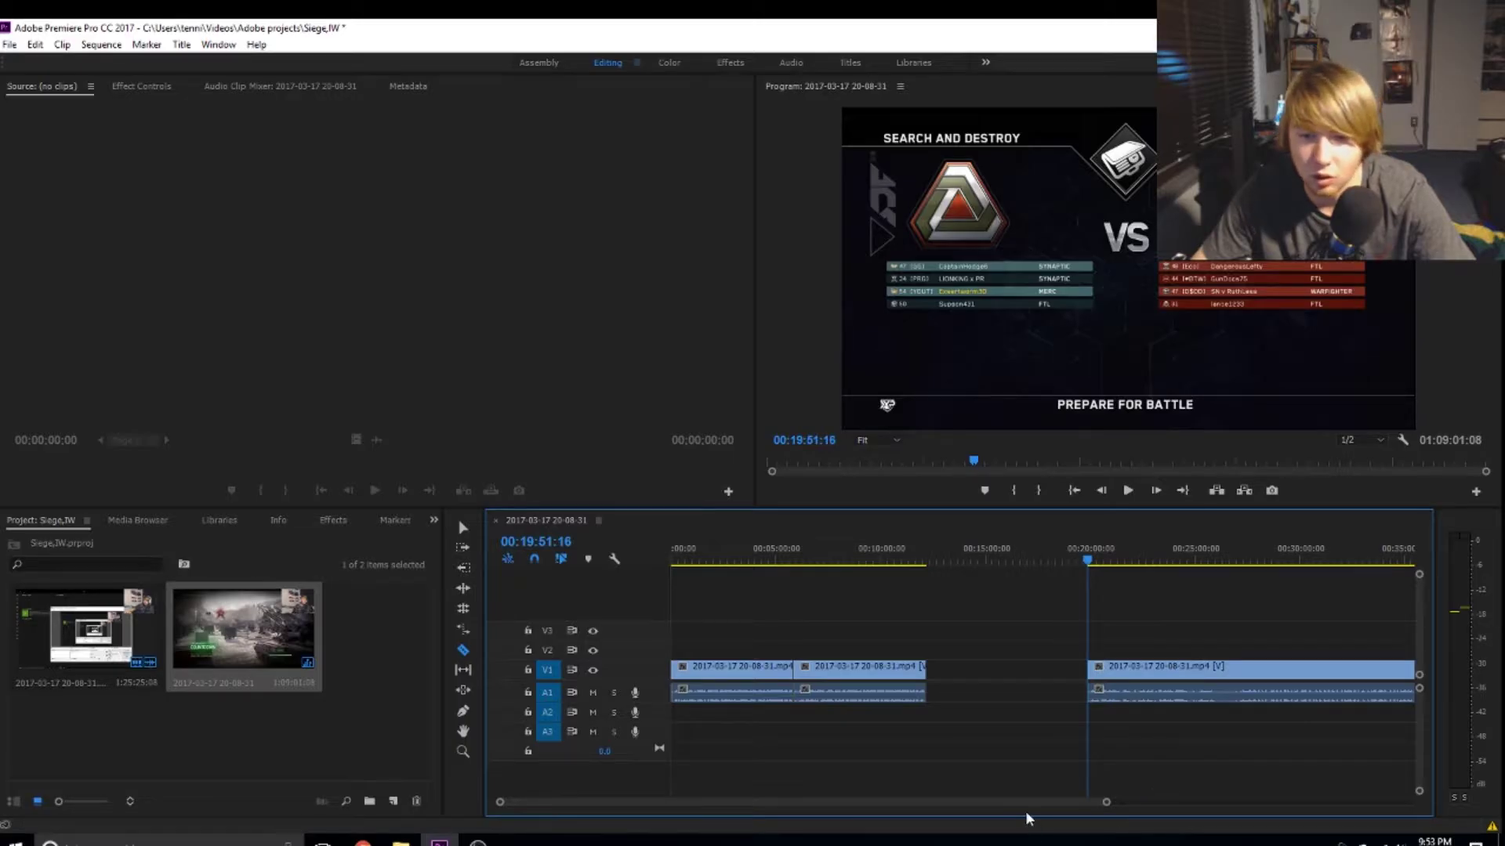
Step: Split the last clip at 00:26:46:19, before the Free-for-All match, and clear the segment before the cut, leaving a gap
scroll(1007, 800, "right", 3)
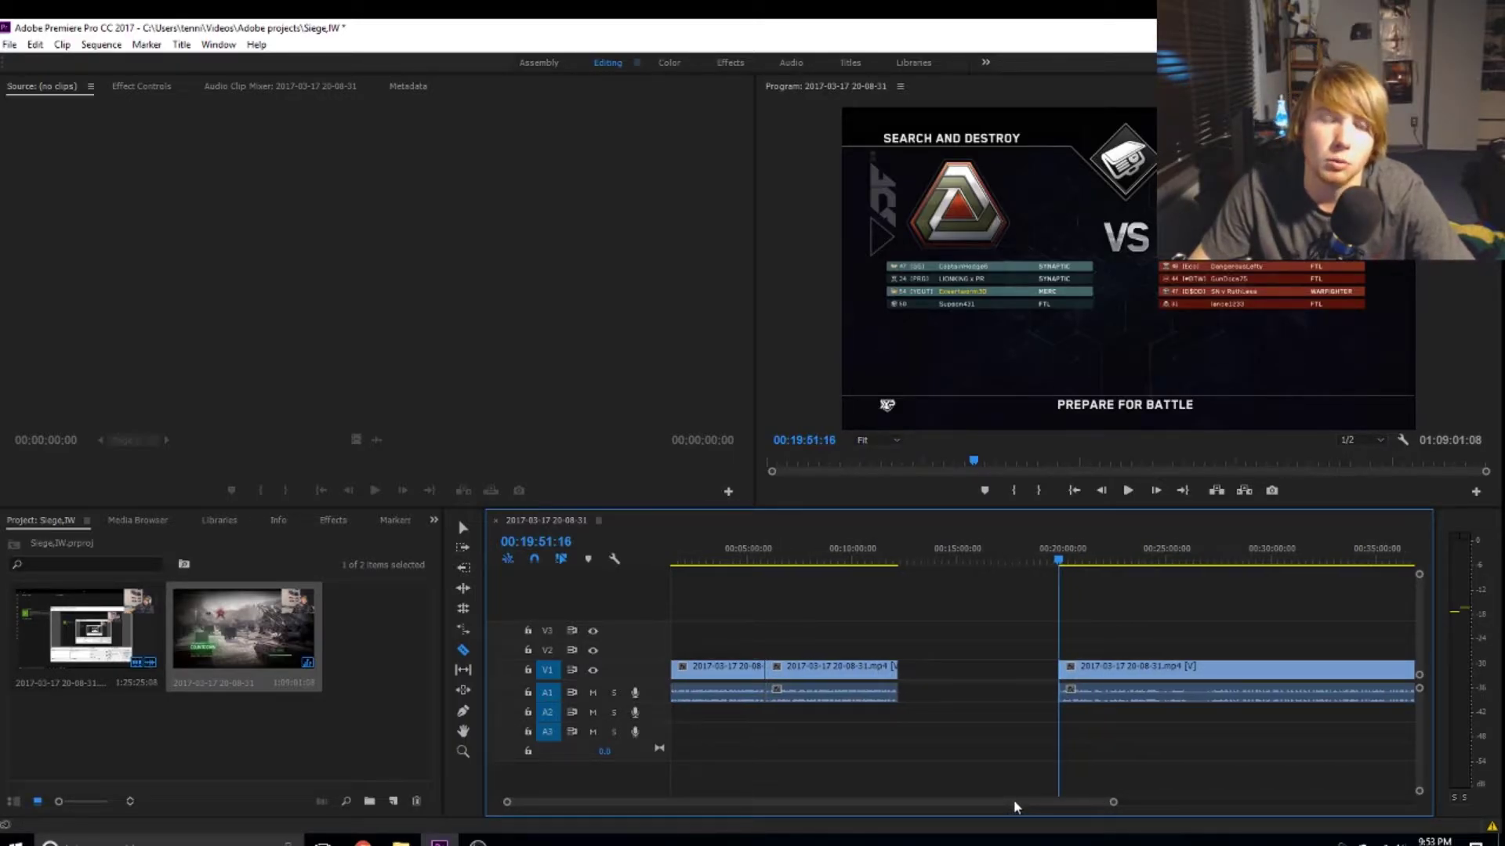
scroll(1017, 808, "right", 1)
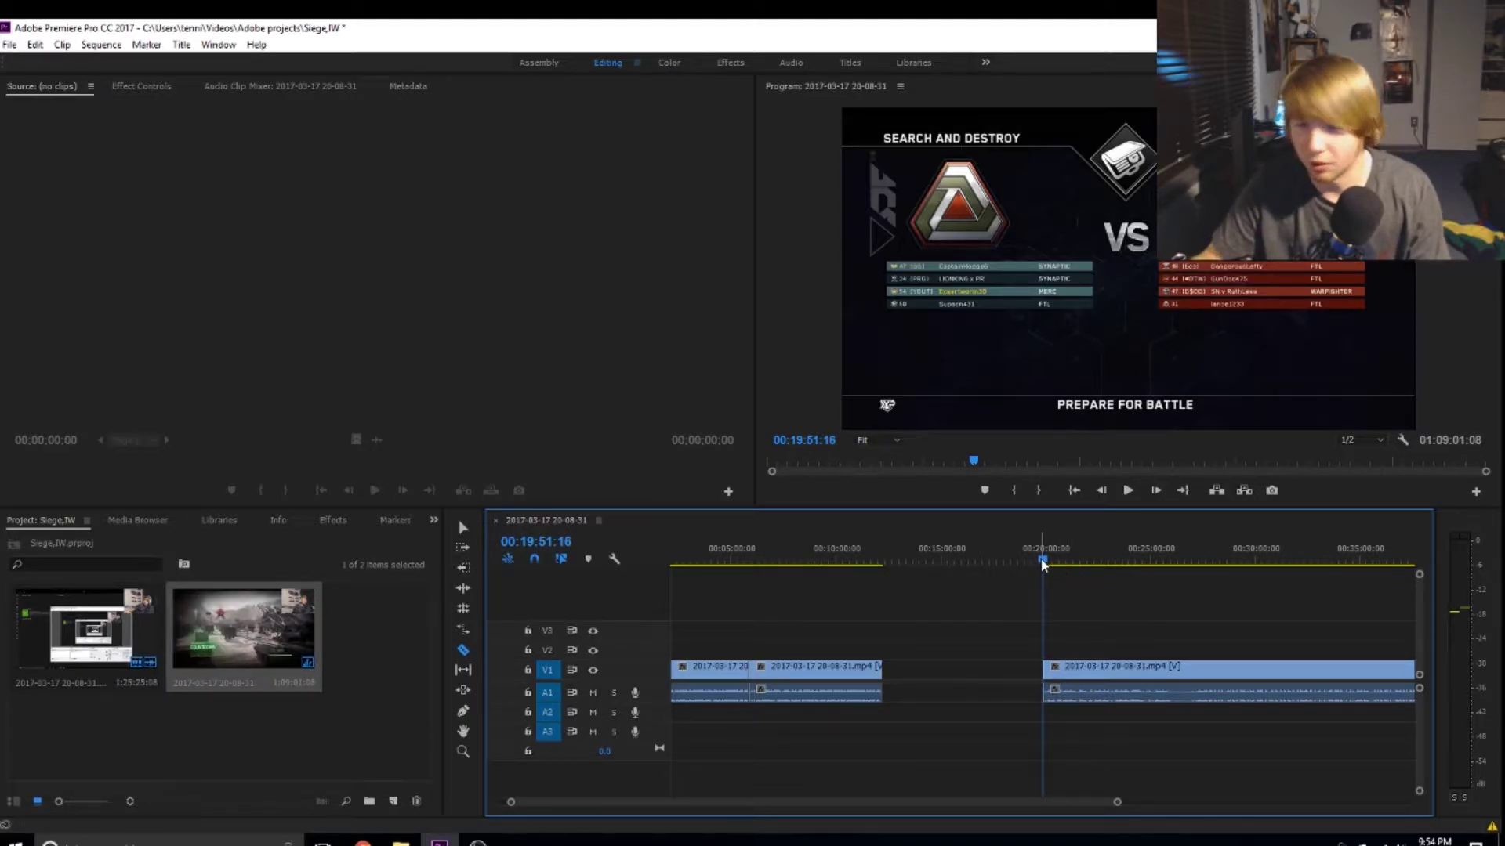
left_click_drag(1041, 564, 1192, 561)
left_click_drag(1203, 570, 1196, 566)
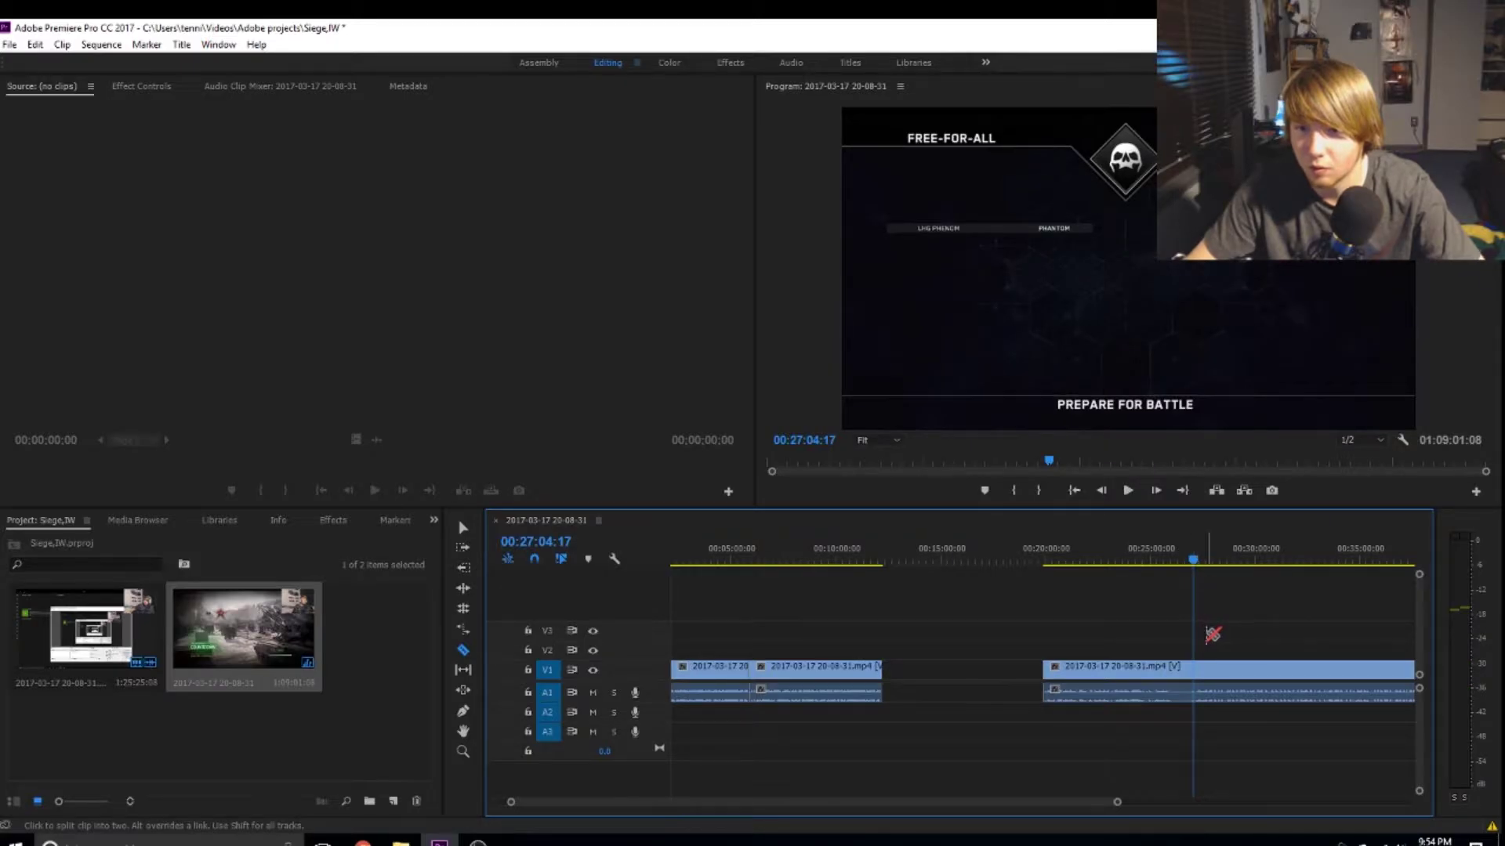
left_click(1188, 560)
left_click(1189, 668)
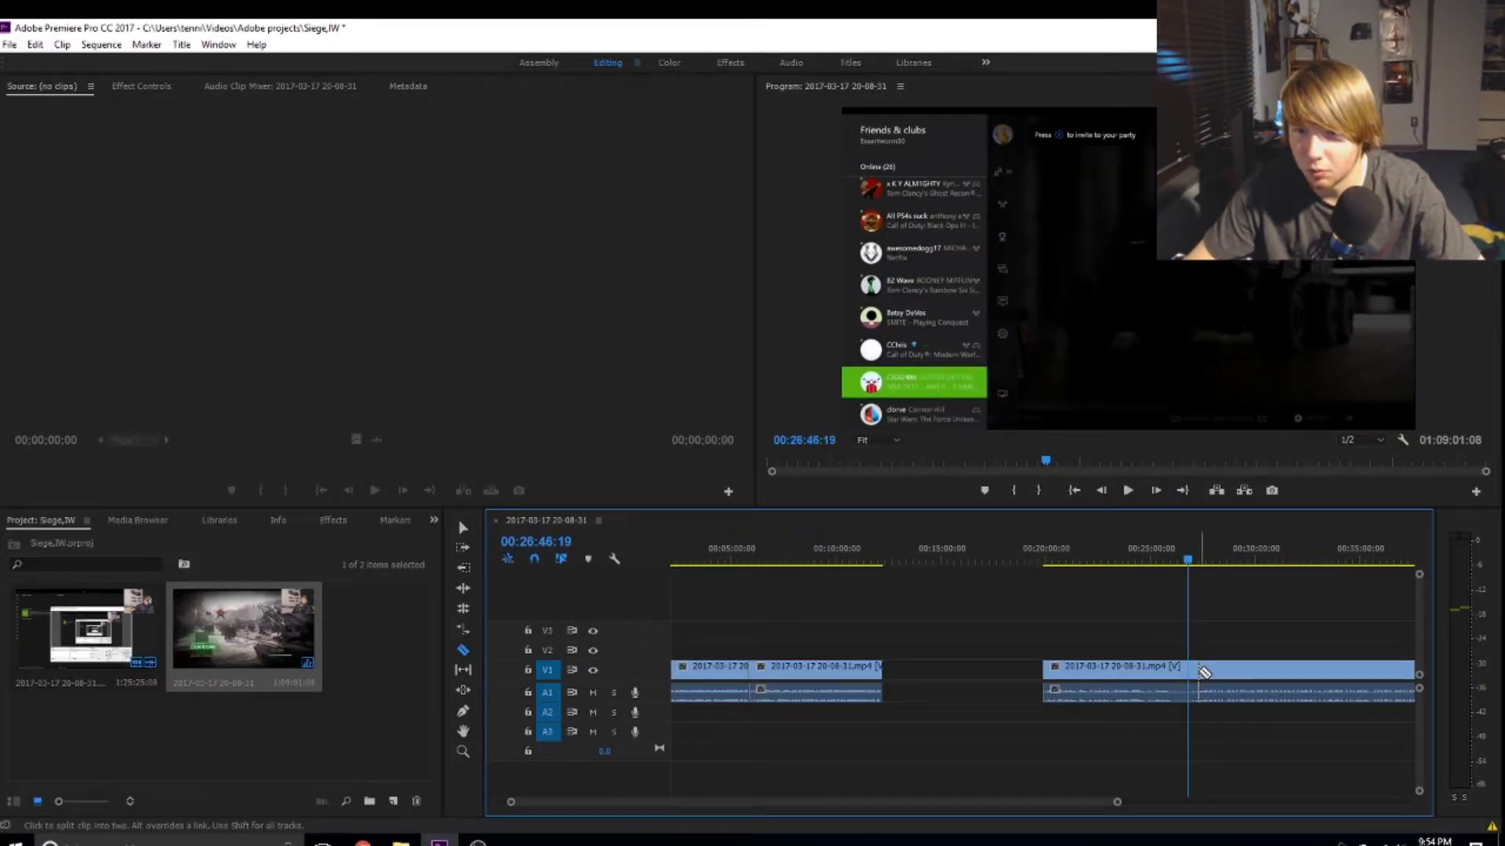
right_click(1173, 667)
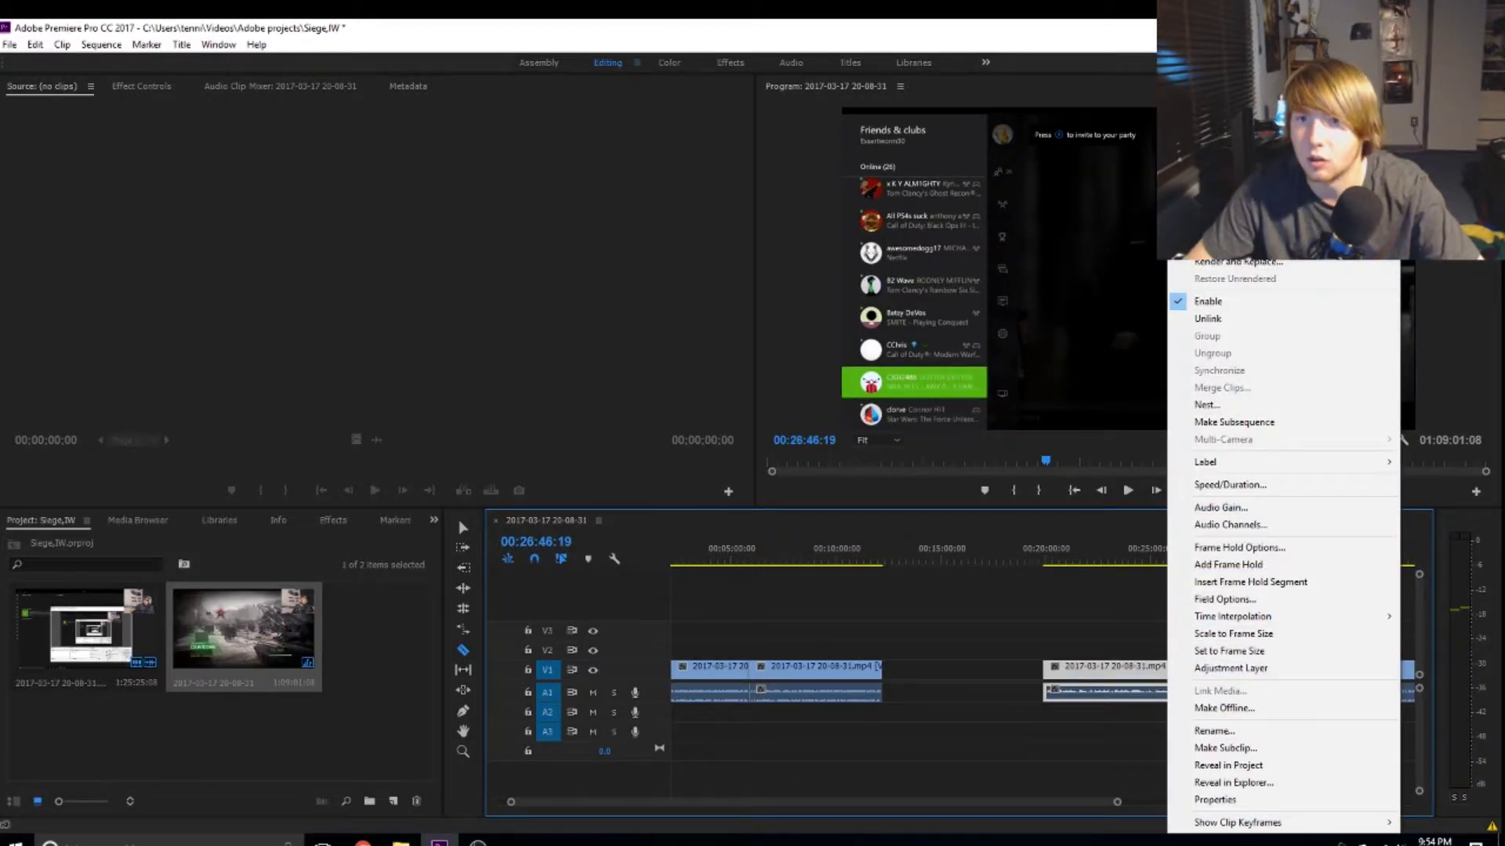
key("Delete")
Step: Split the last clip at 01:03:04:25, at the Custom Game lobby, and clear the end segment after the cut
key("backslash")
left_click_drag(894, 564, 1189, 584)
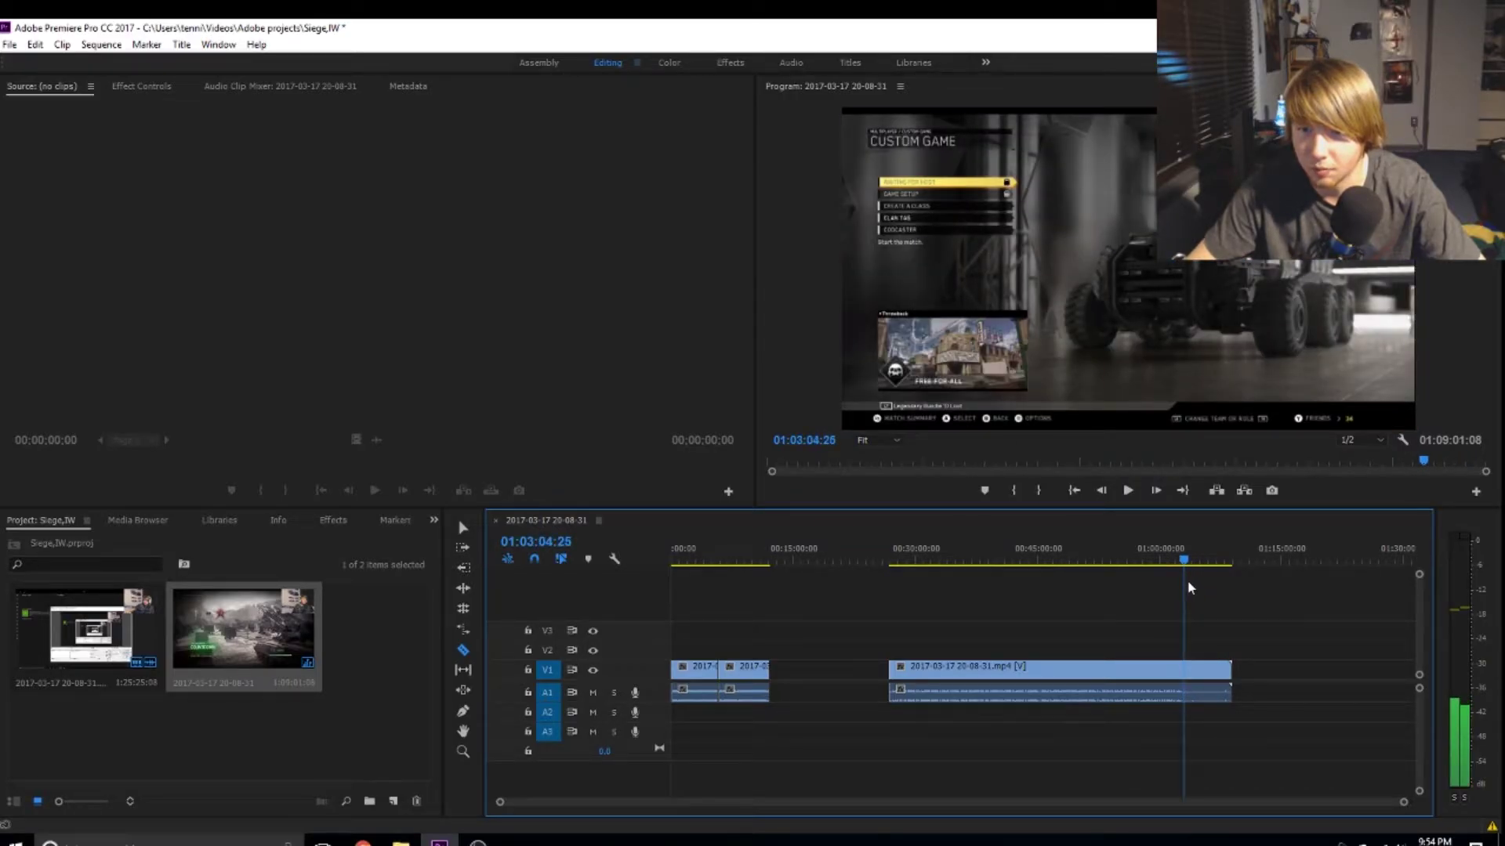
right_click(1189, 672)
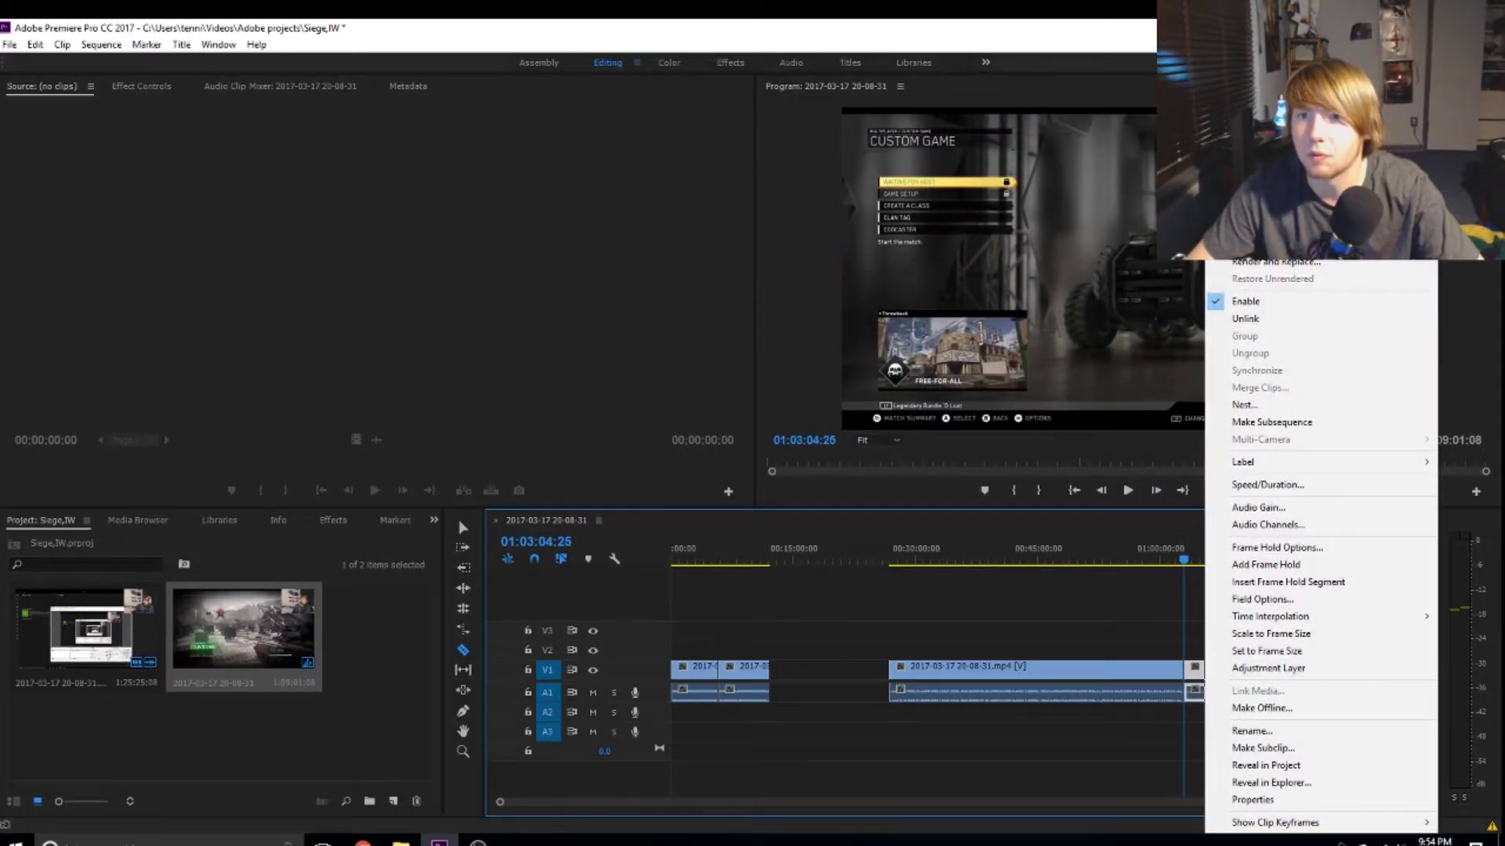
key("Delete")
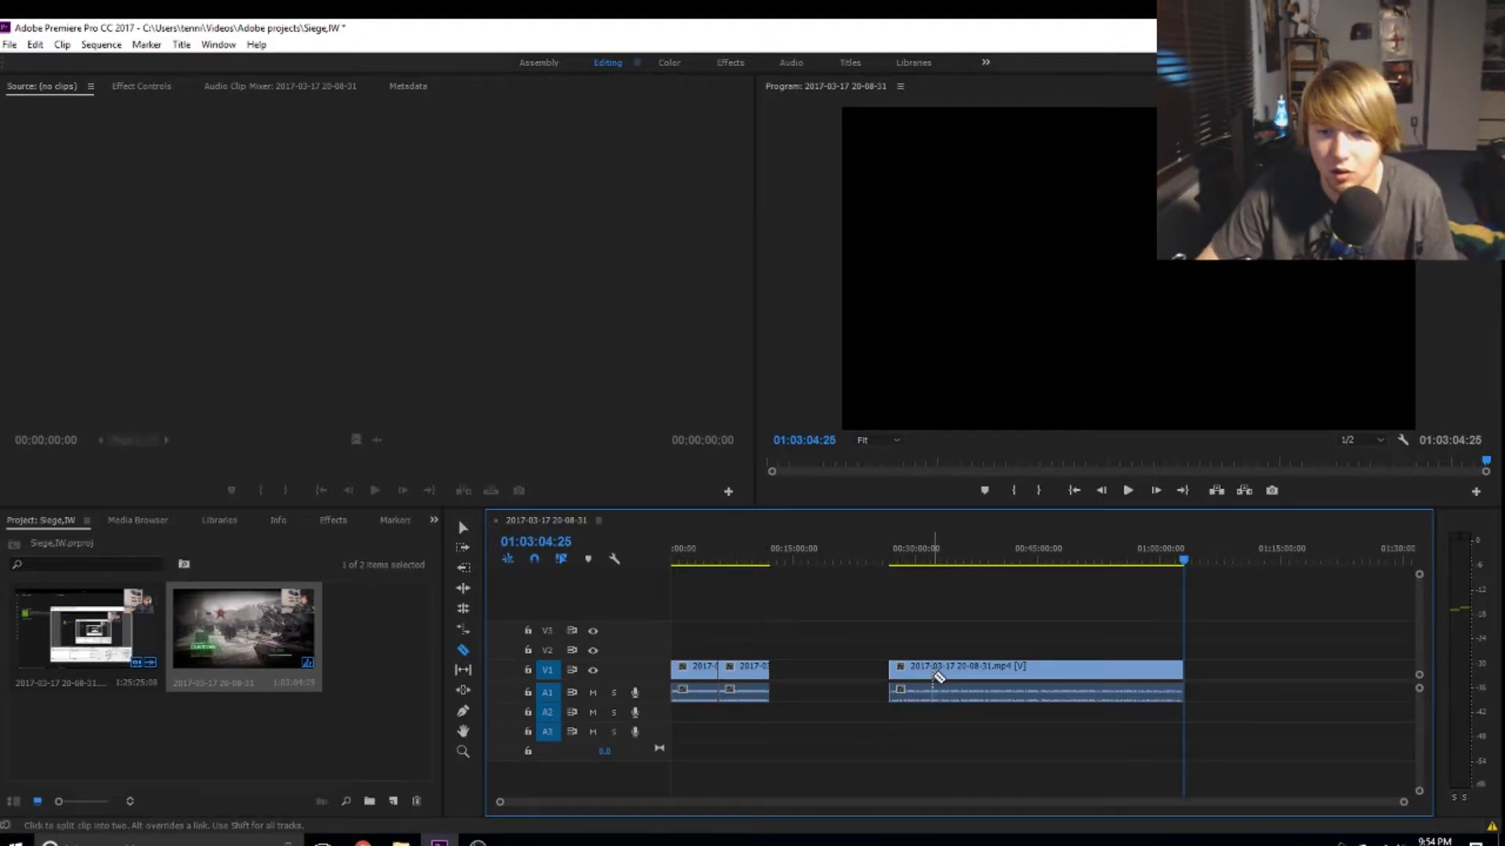
Step: Make a subsequence from the long clip after the gap, and delete that clip from the original sequence
left_click(465, 529)
left_click(976, 668)
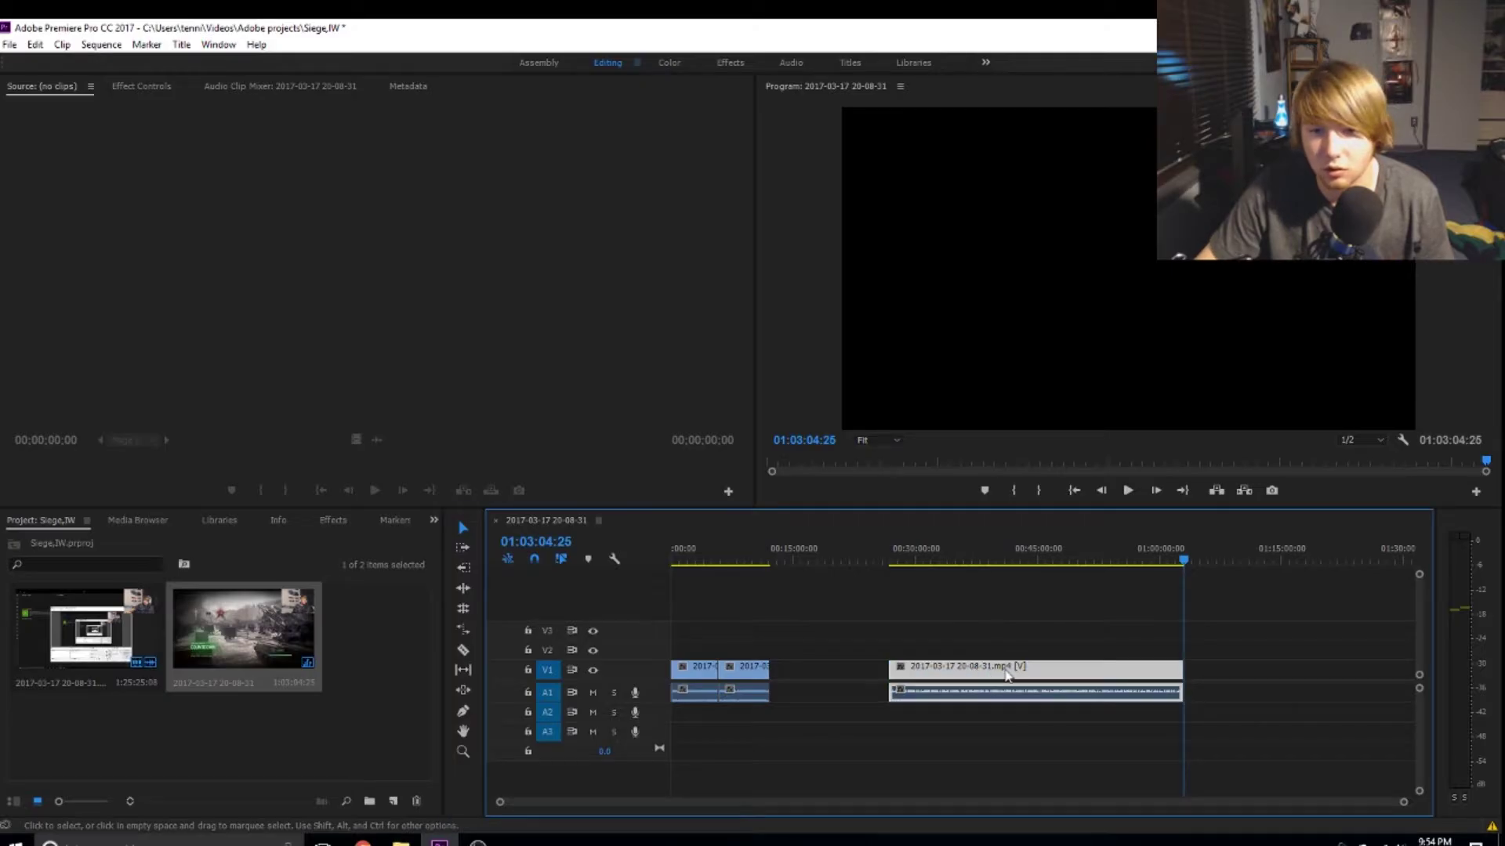
right_click(1006, 672)
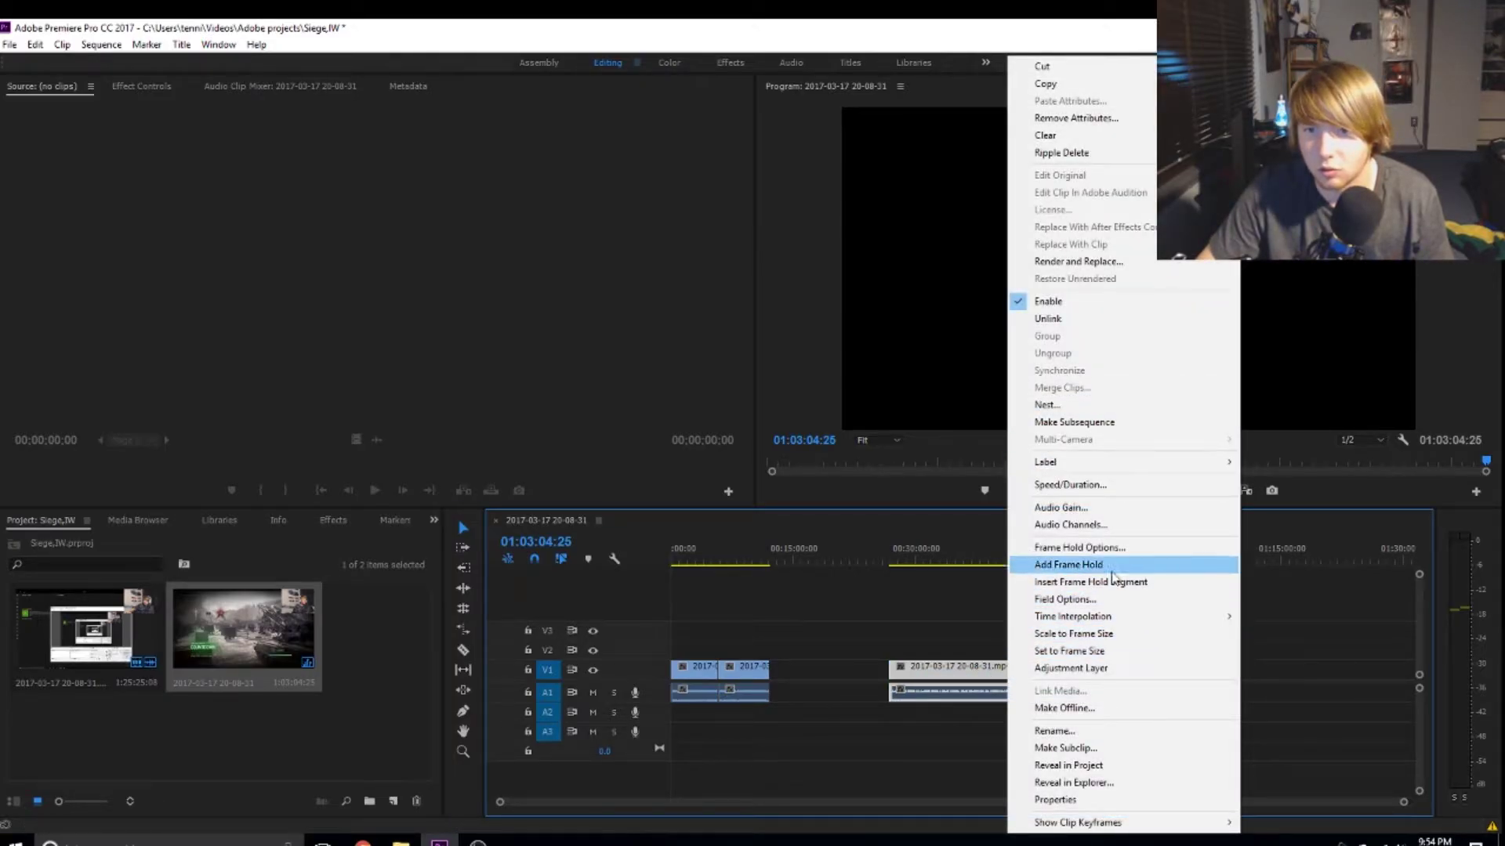
left_click(1067, 424)
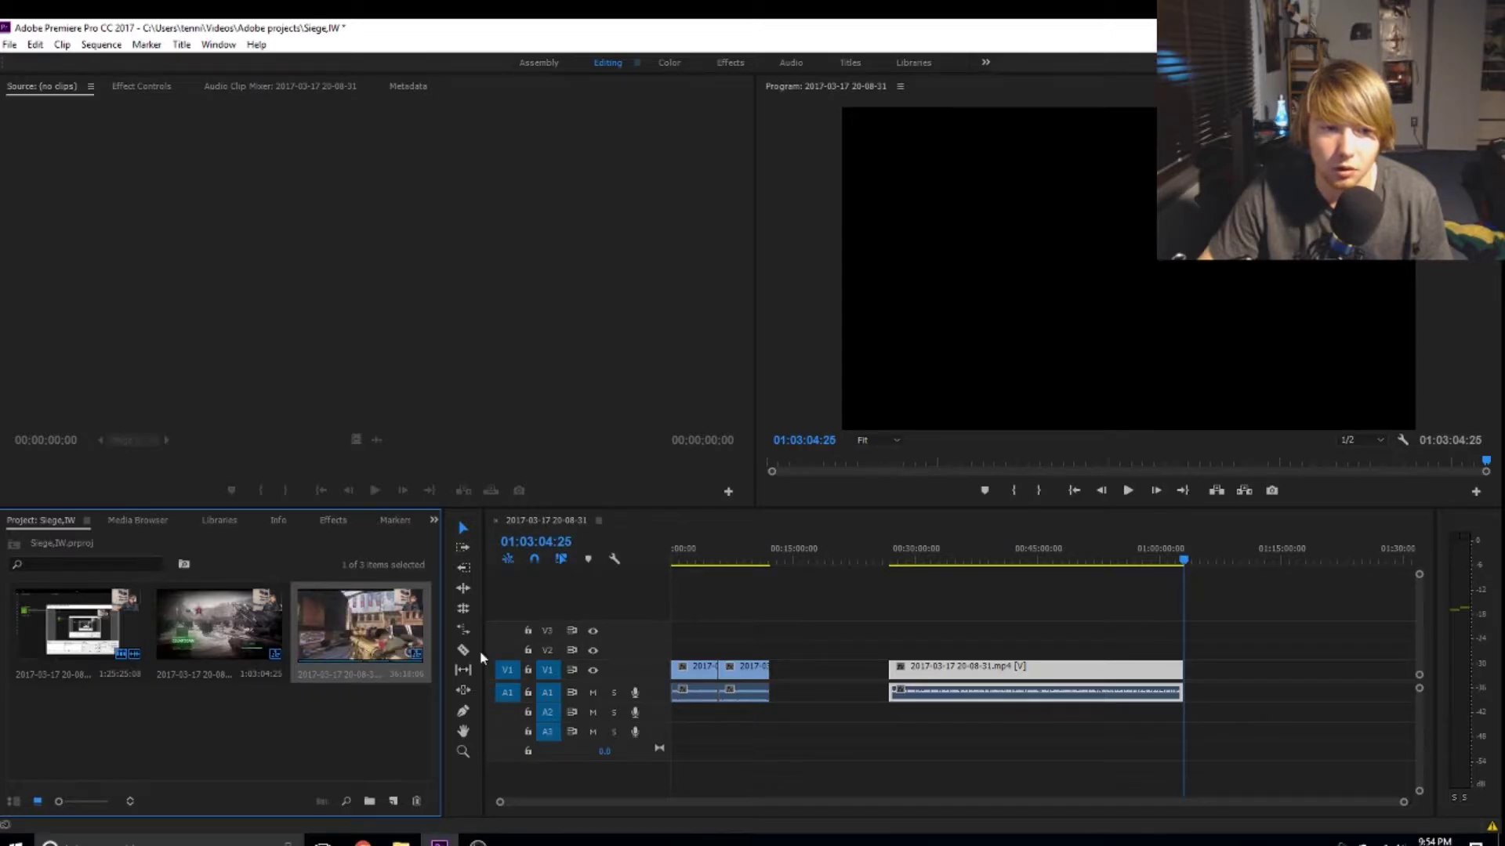
left_click_drag(1183, 559, 1188, 614)
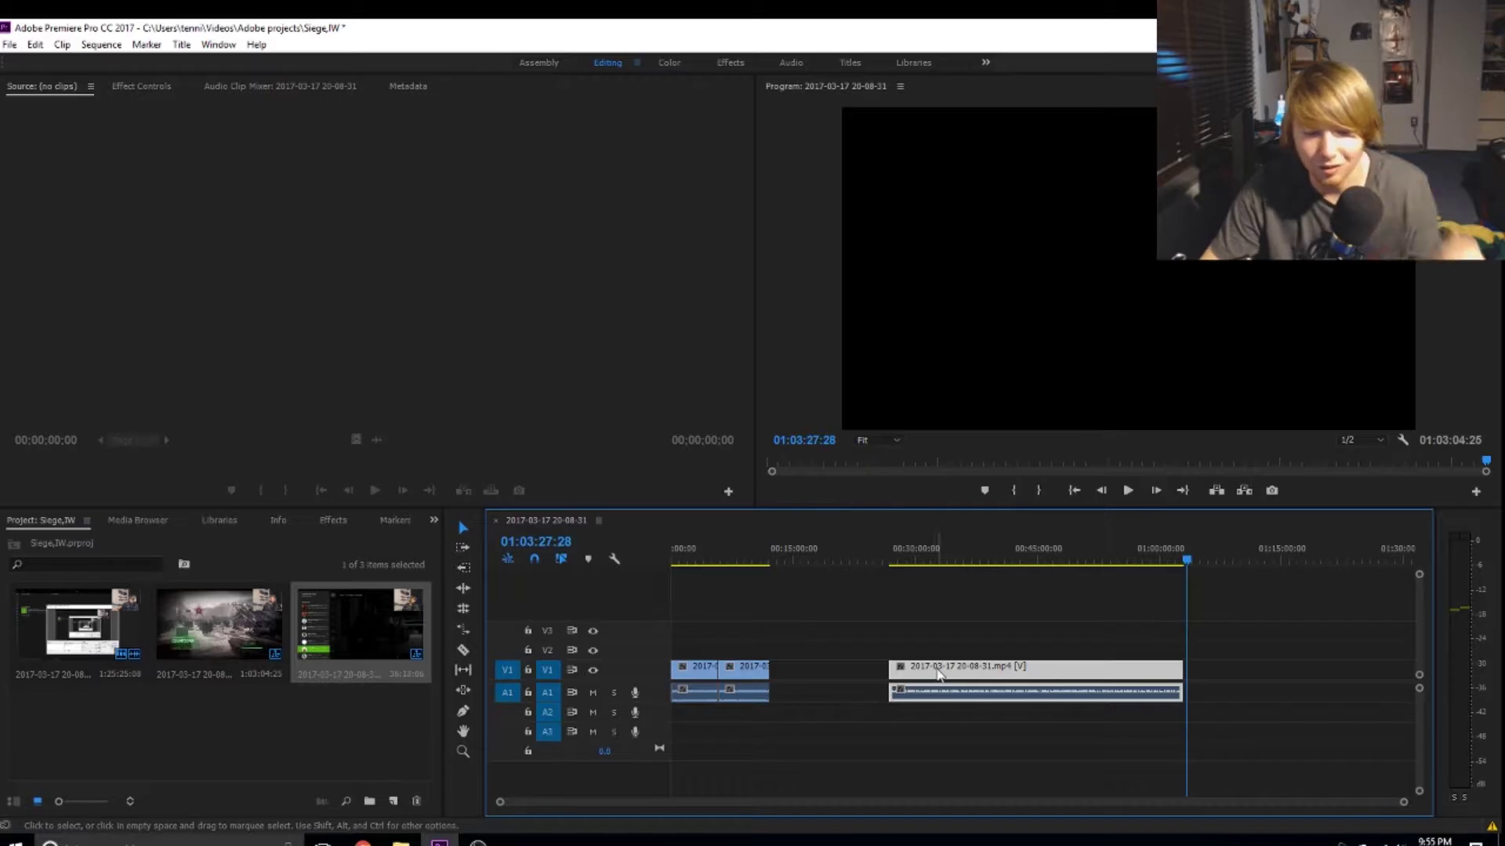
key("Delete")
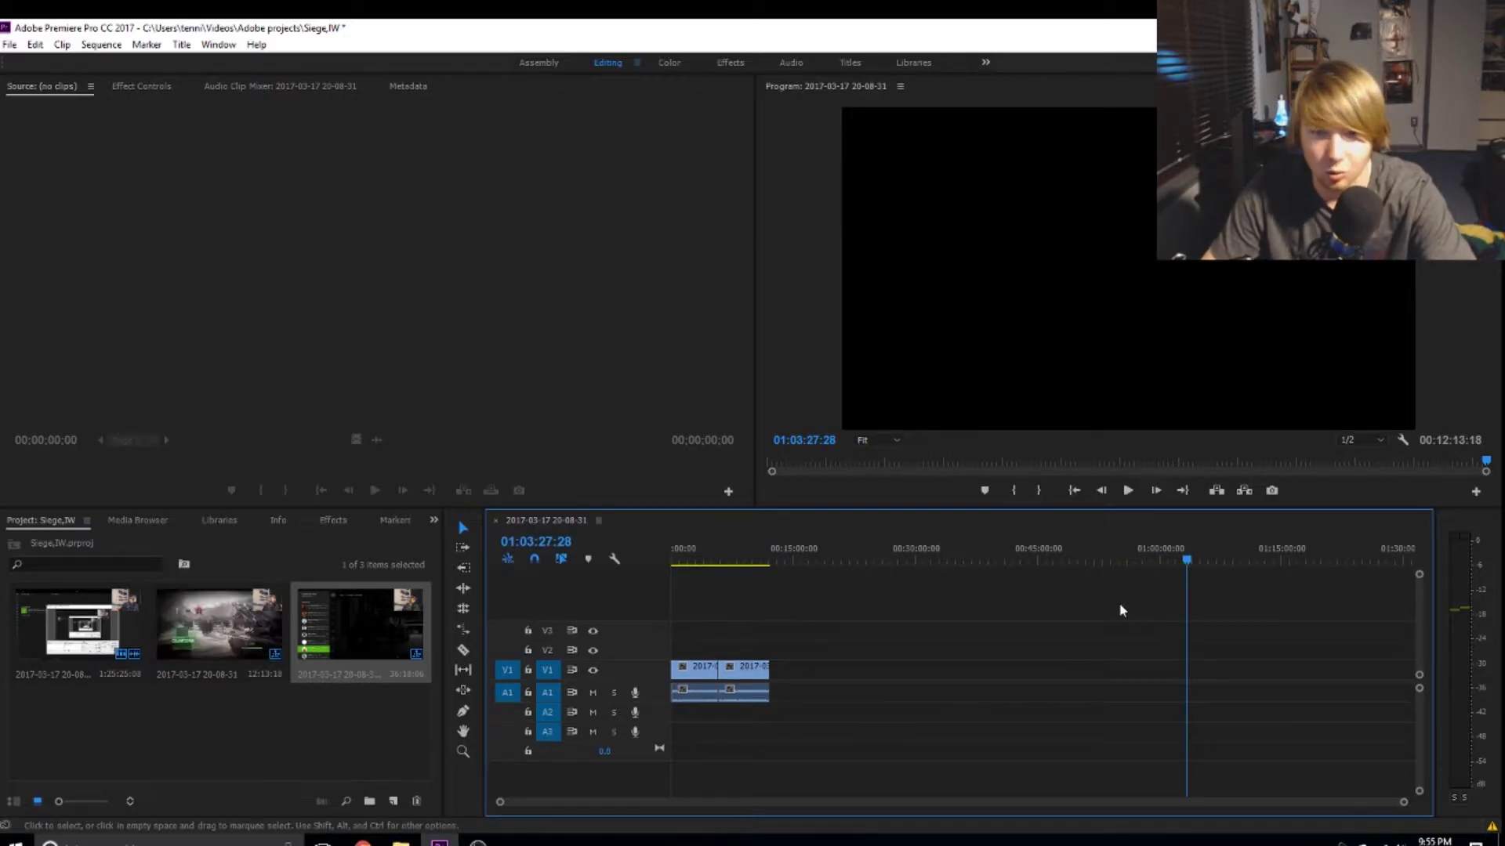
Step: Open the new subsequence in its own timeline and place the playhead at its start, 00:26:46:19
left_click_drag(1189, 559, 758, 561)
left_click(362, 650)
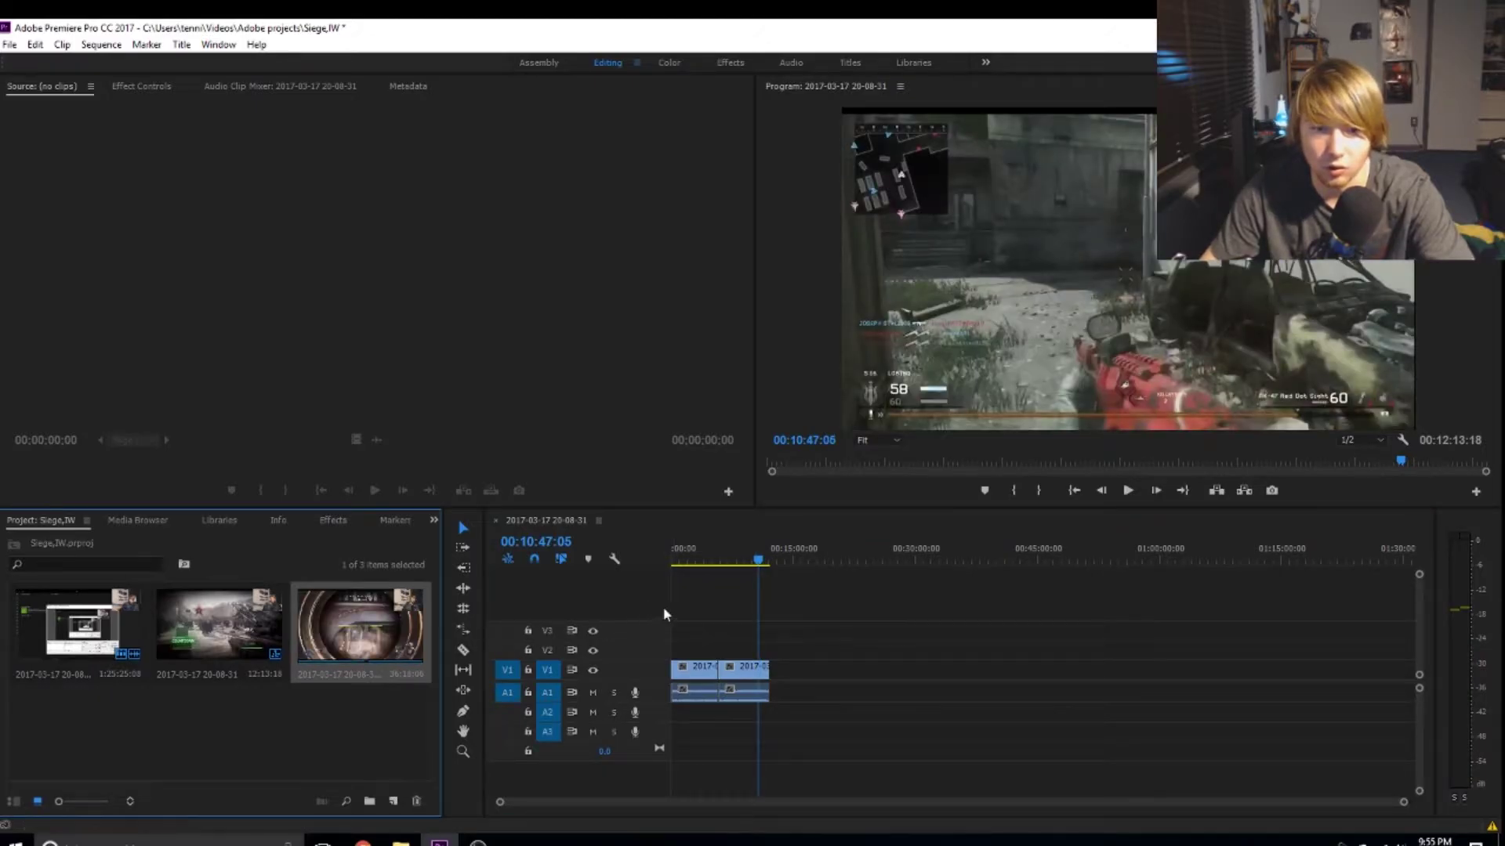
double_click(363, 657)
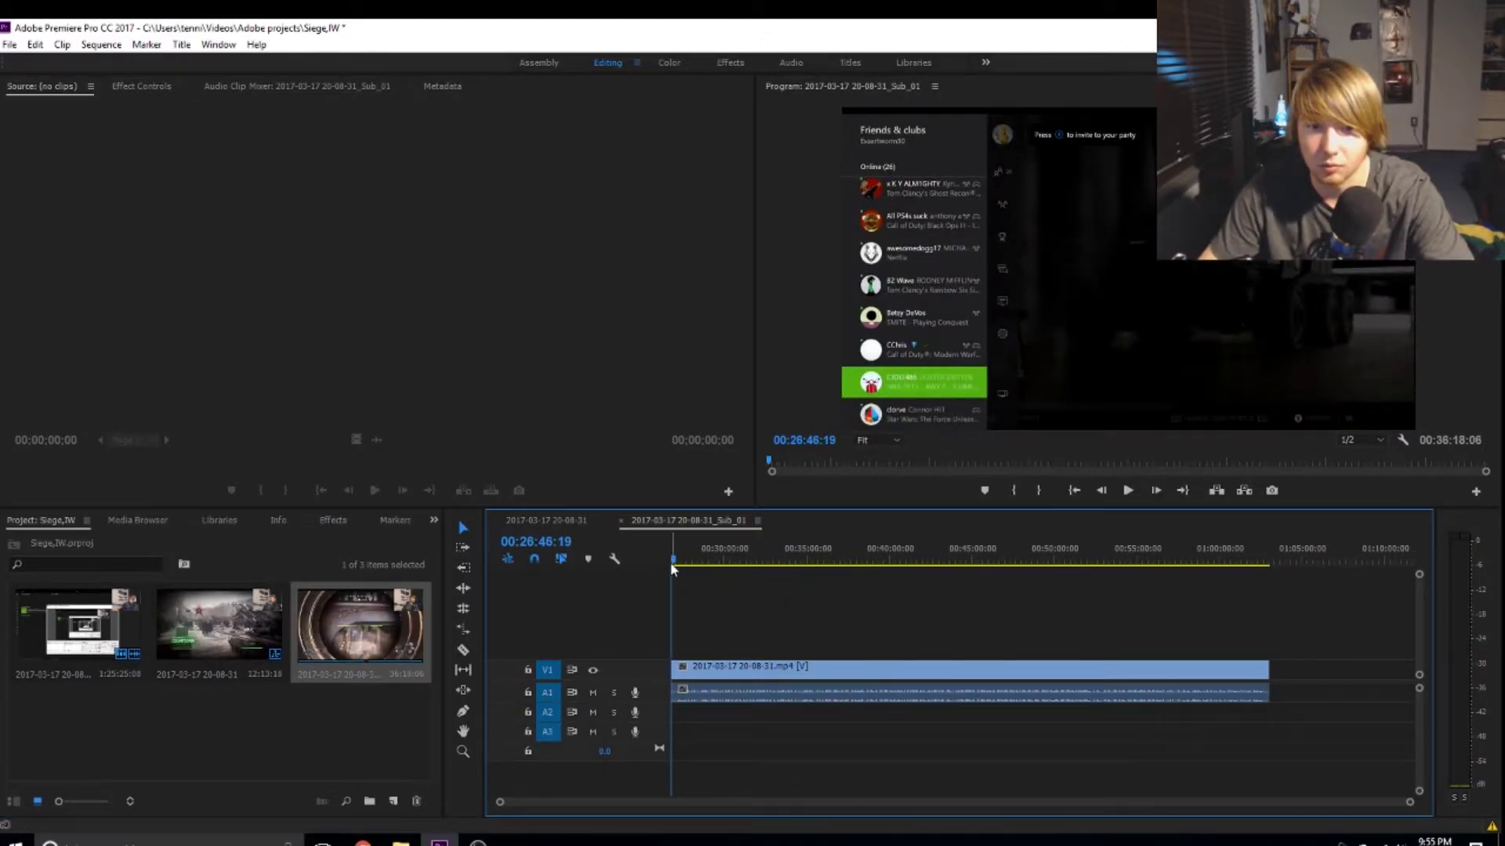
left_click_drag(675, 563, 635, 580)
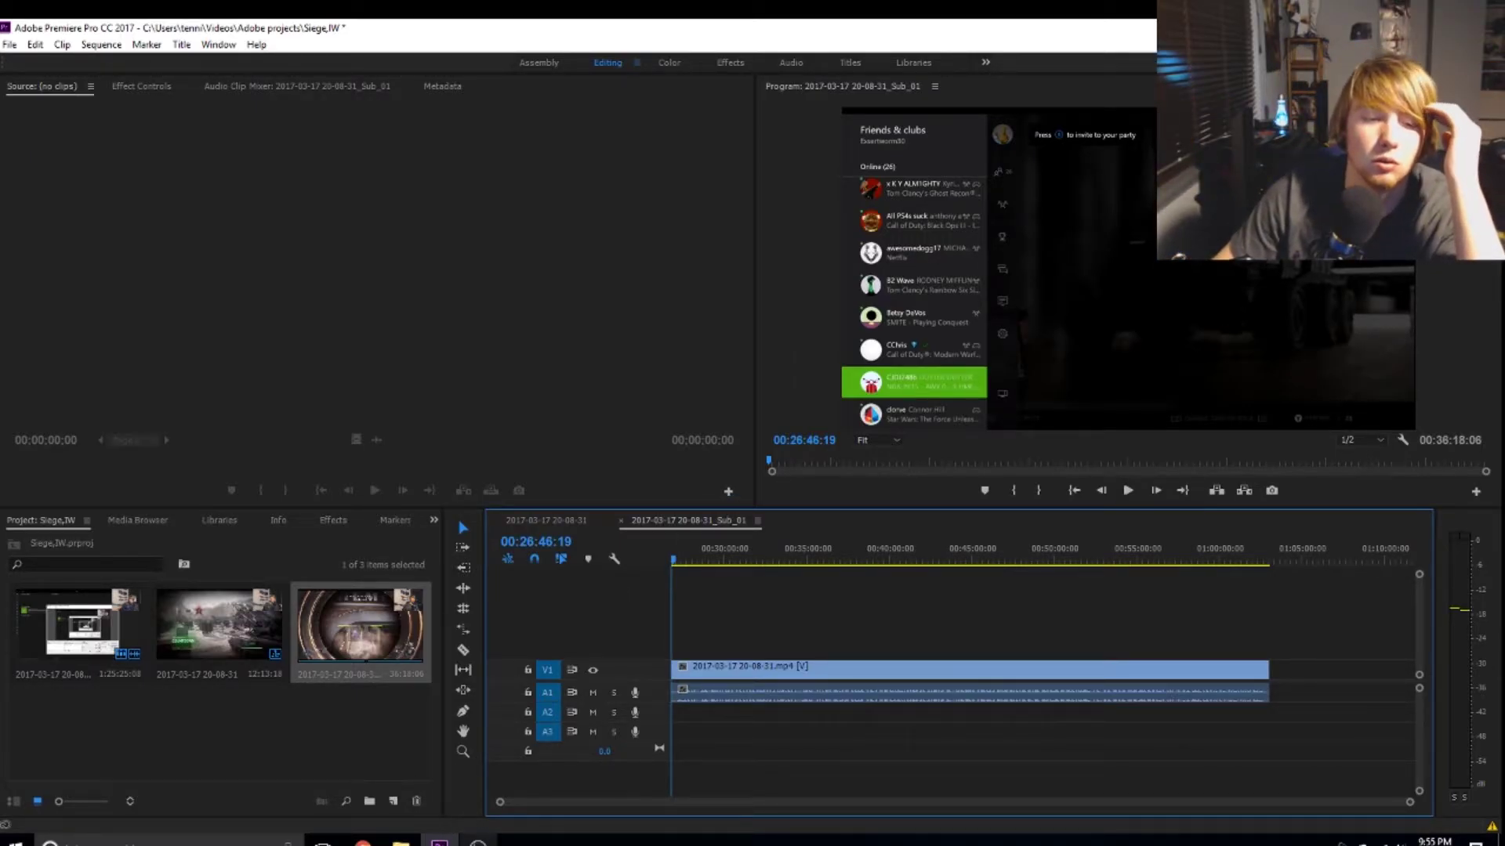
Step: Switch to OBS to check the streaming and recording status, and return to Premiere Pro
left_click(478, 843)
mouse_move(439, 843)
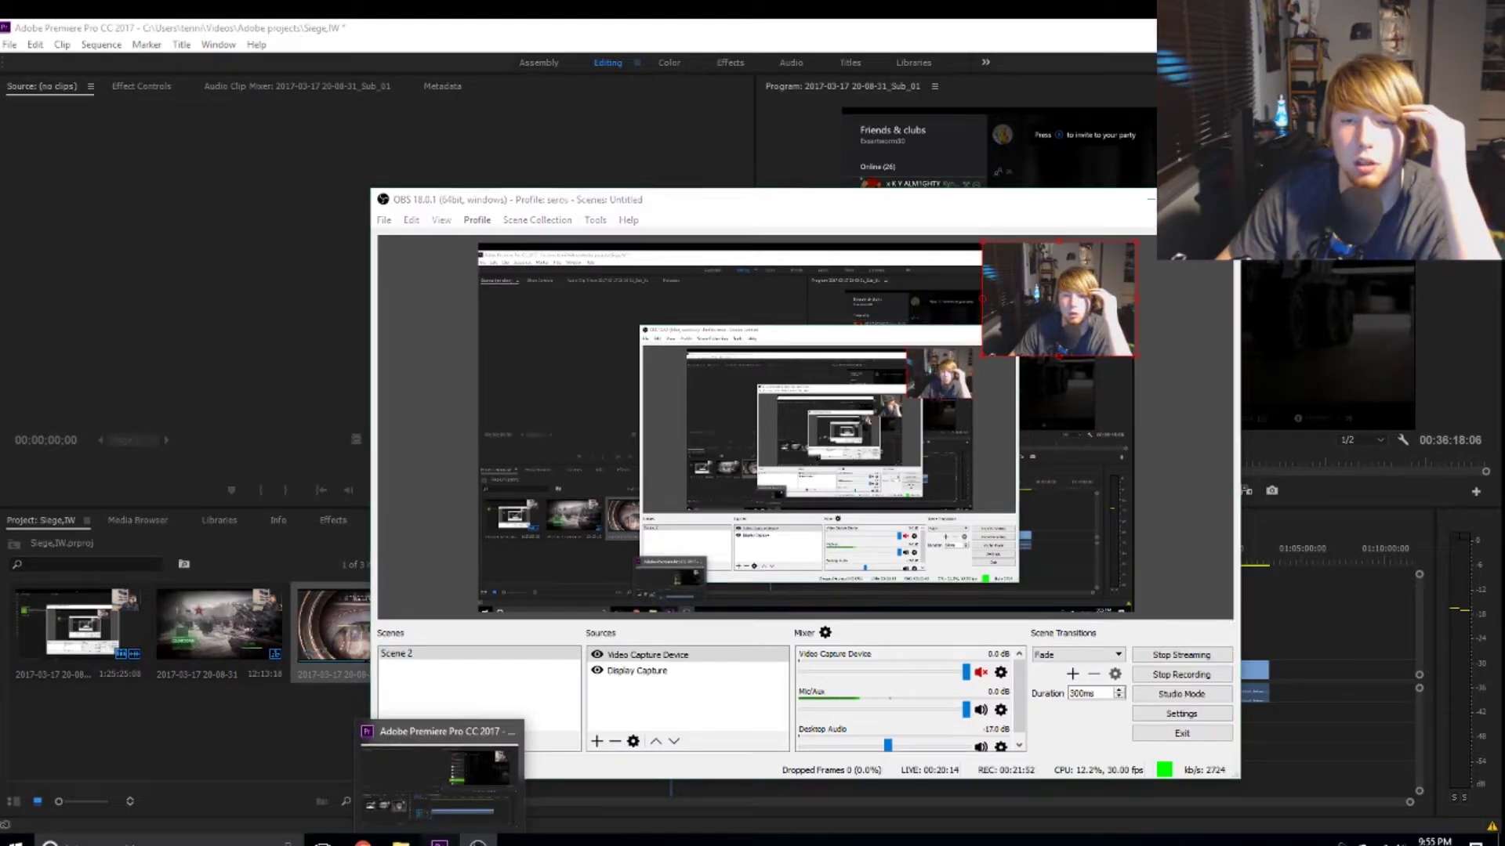
left_click(439, 843)
left_click_drag(675, 559, 749, 595)
left_click_drag(834, 559, 673, 559)
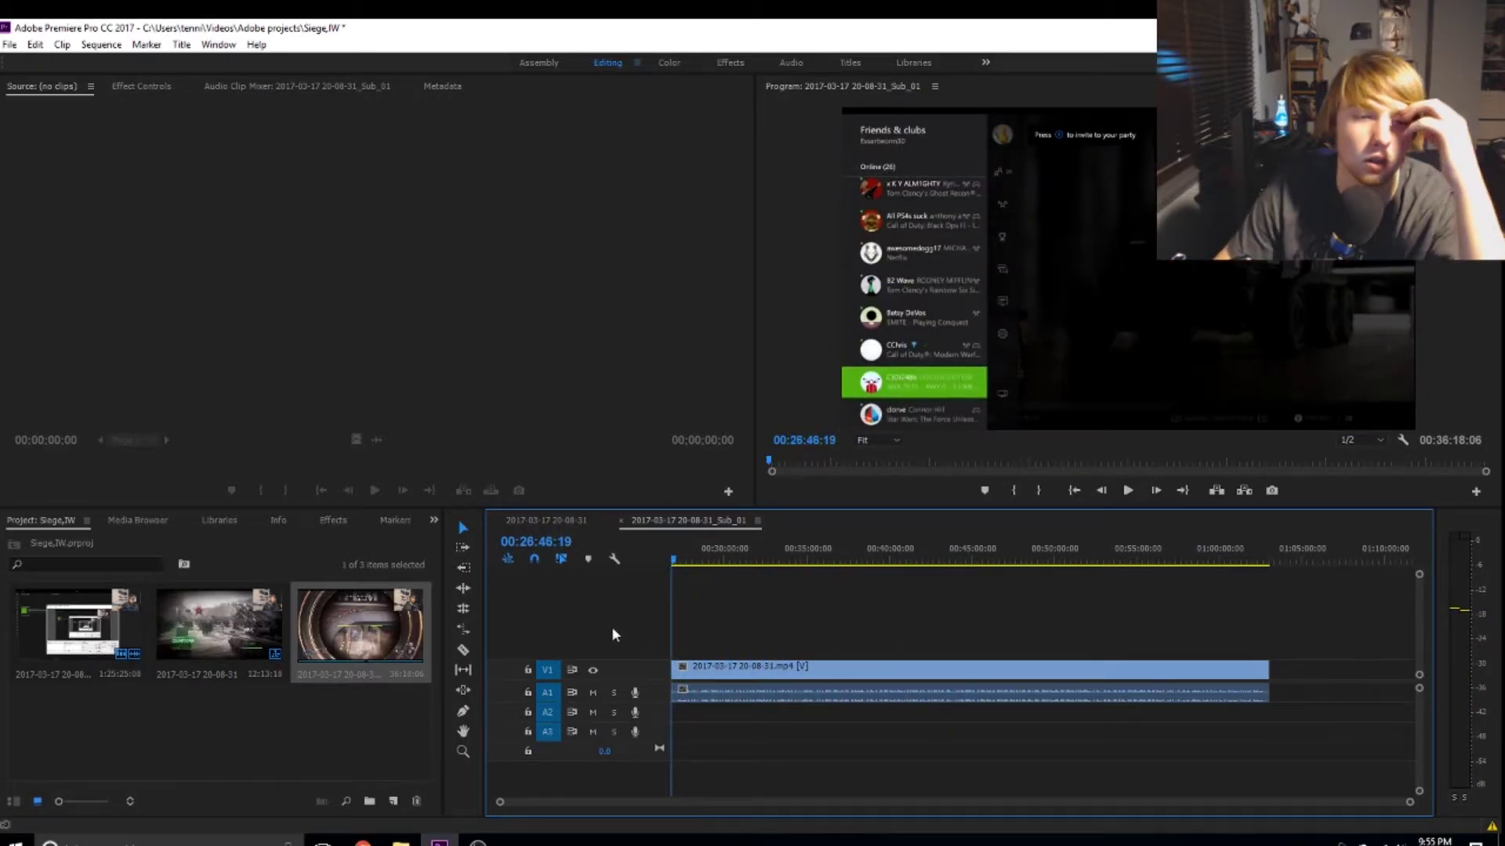
left_click(10, 44)
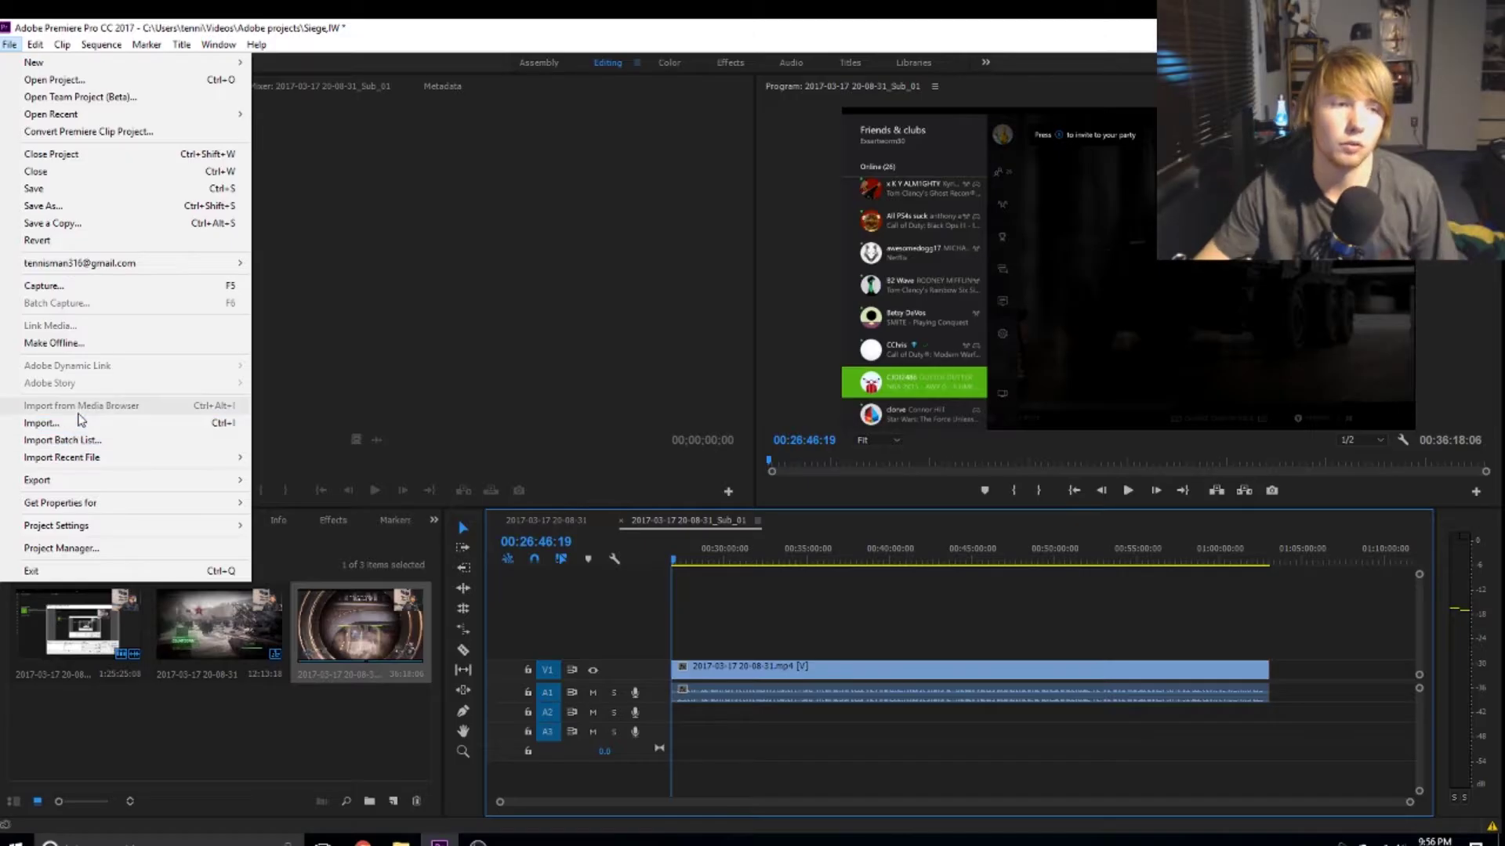
left_click(580, 492)
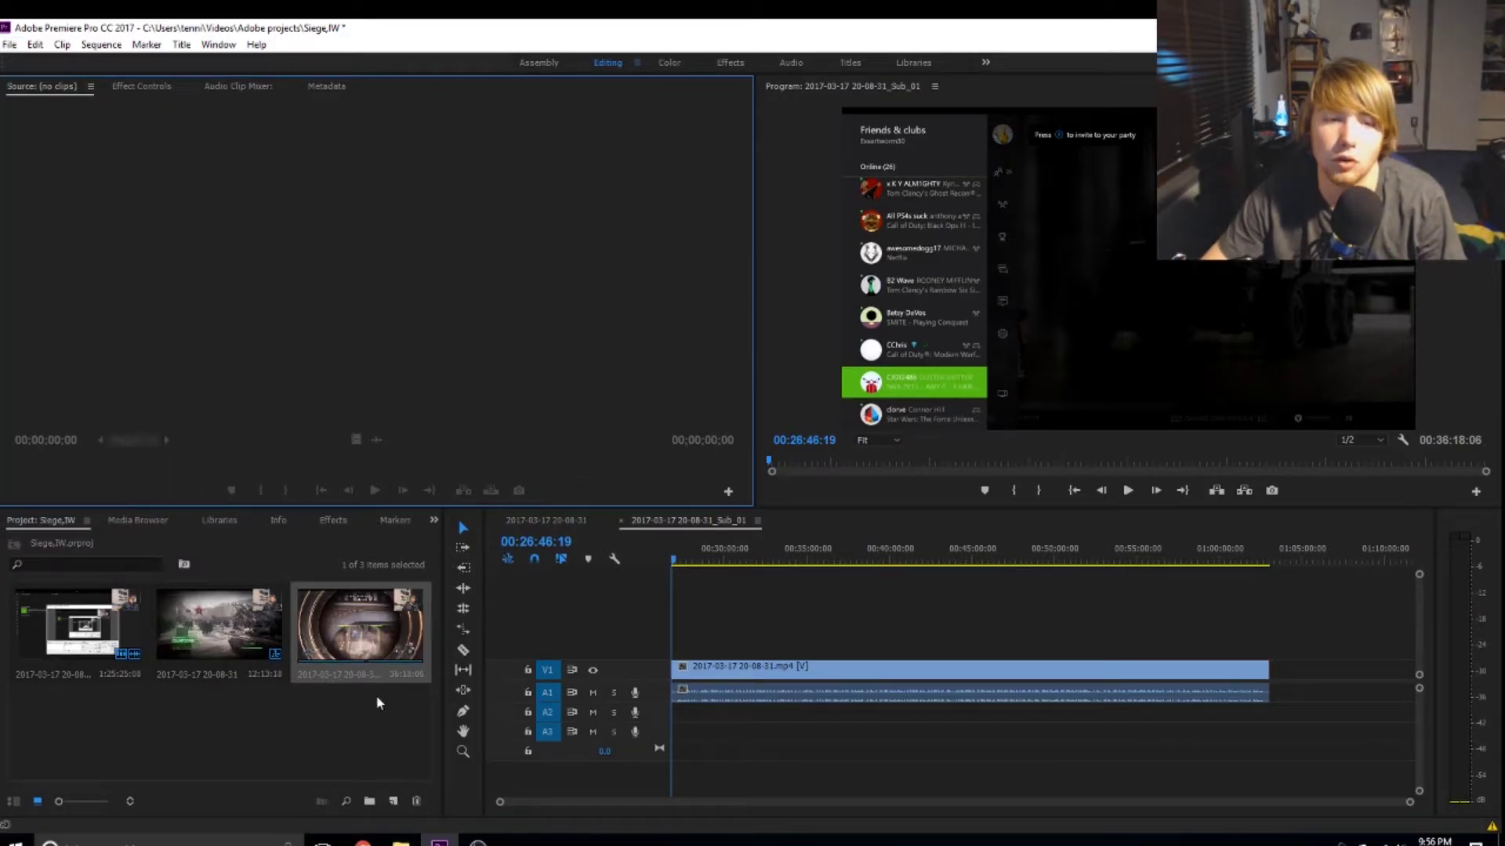
left_click(679, 572)
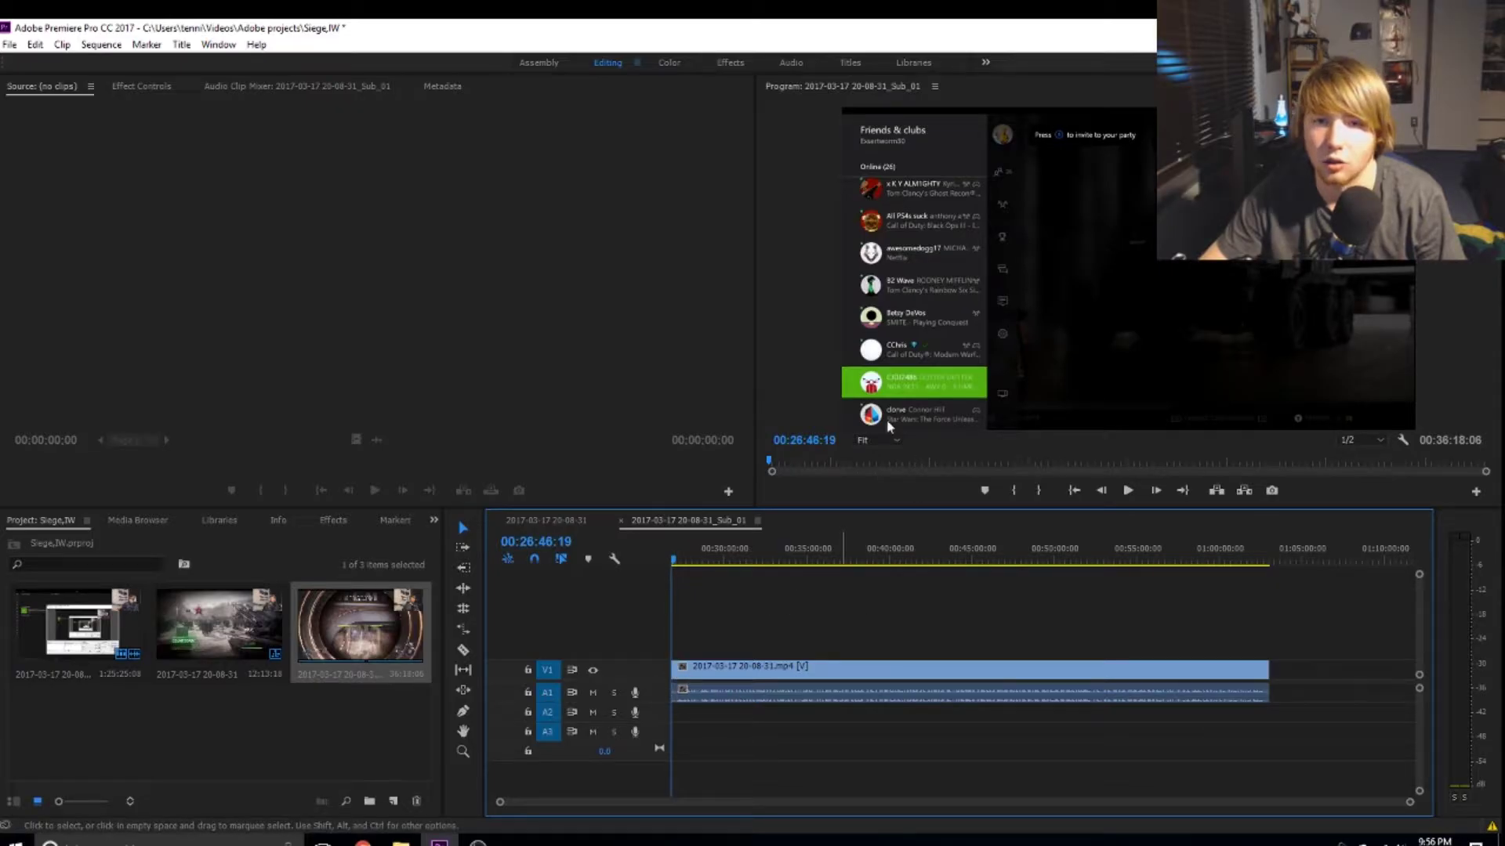
left_click_drag(670, 553, 1274, 620)
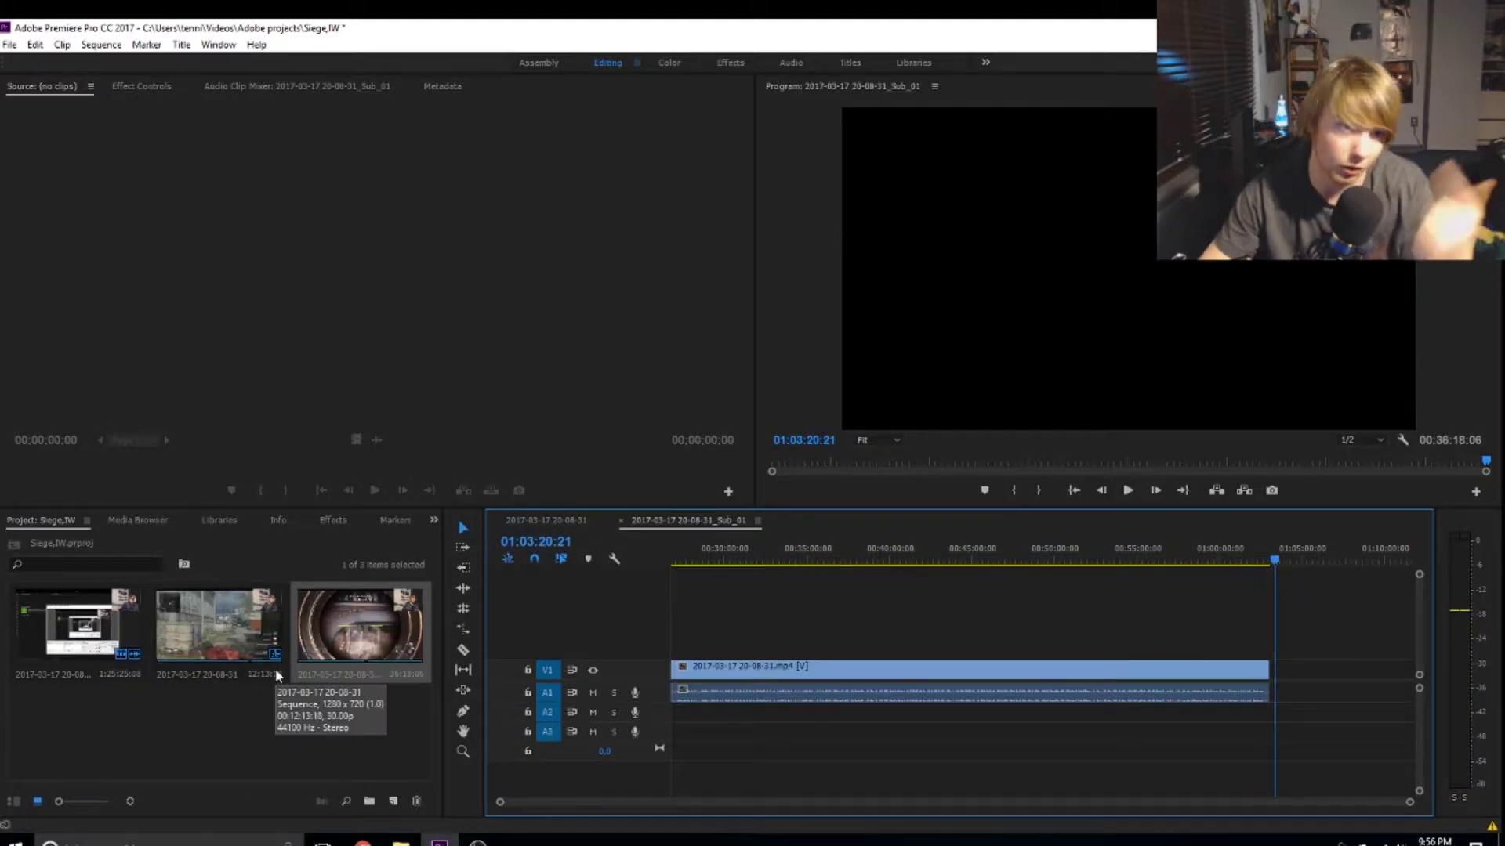
left_click(219, 649)
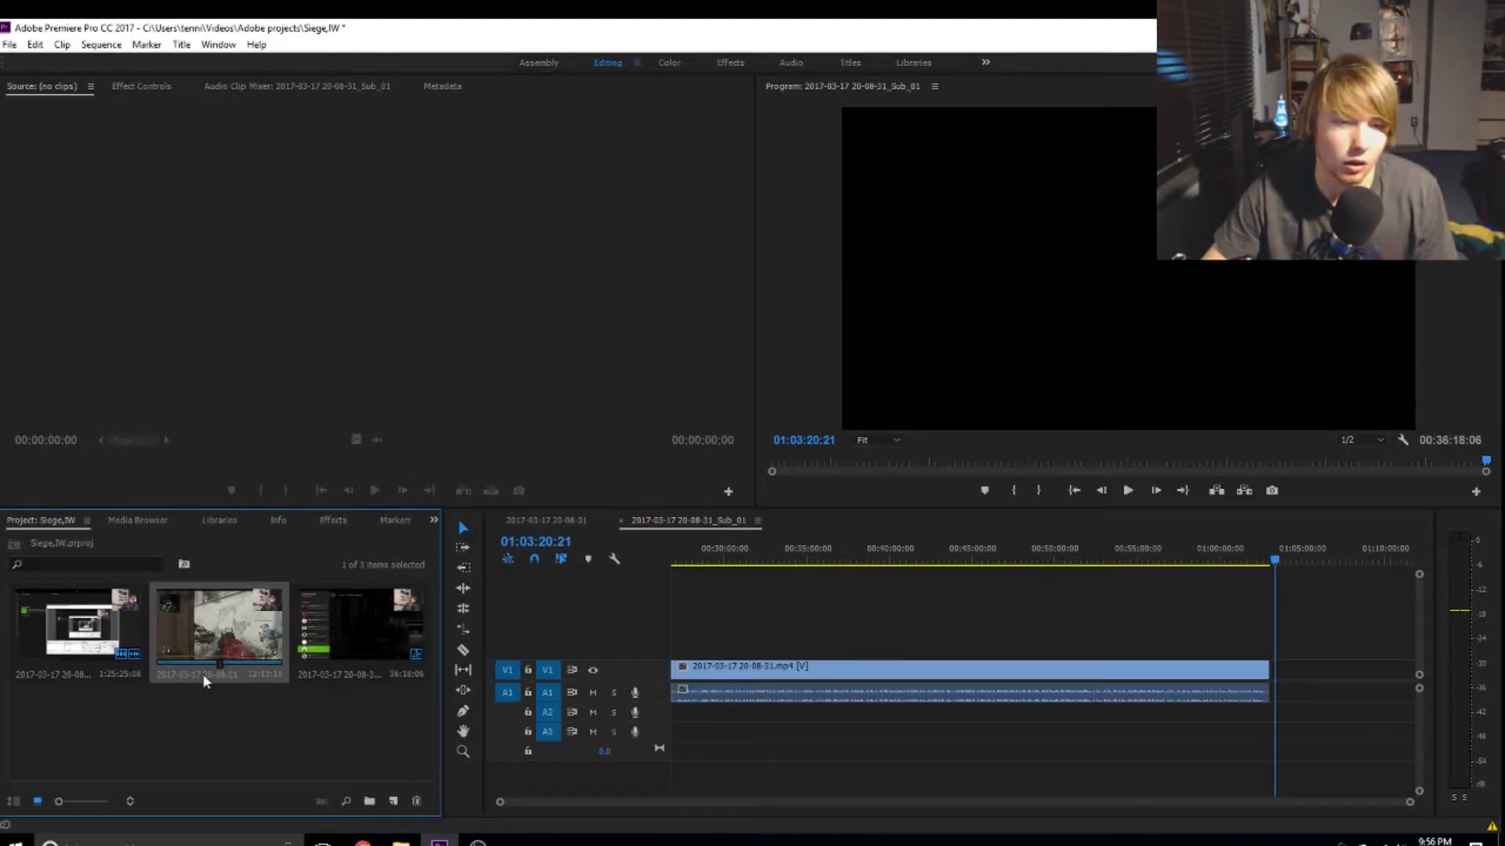
double_click(210, 635)
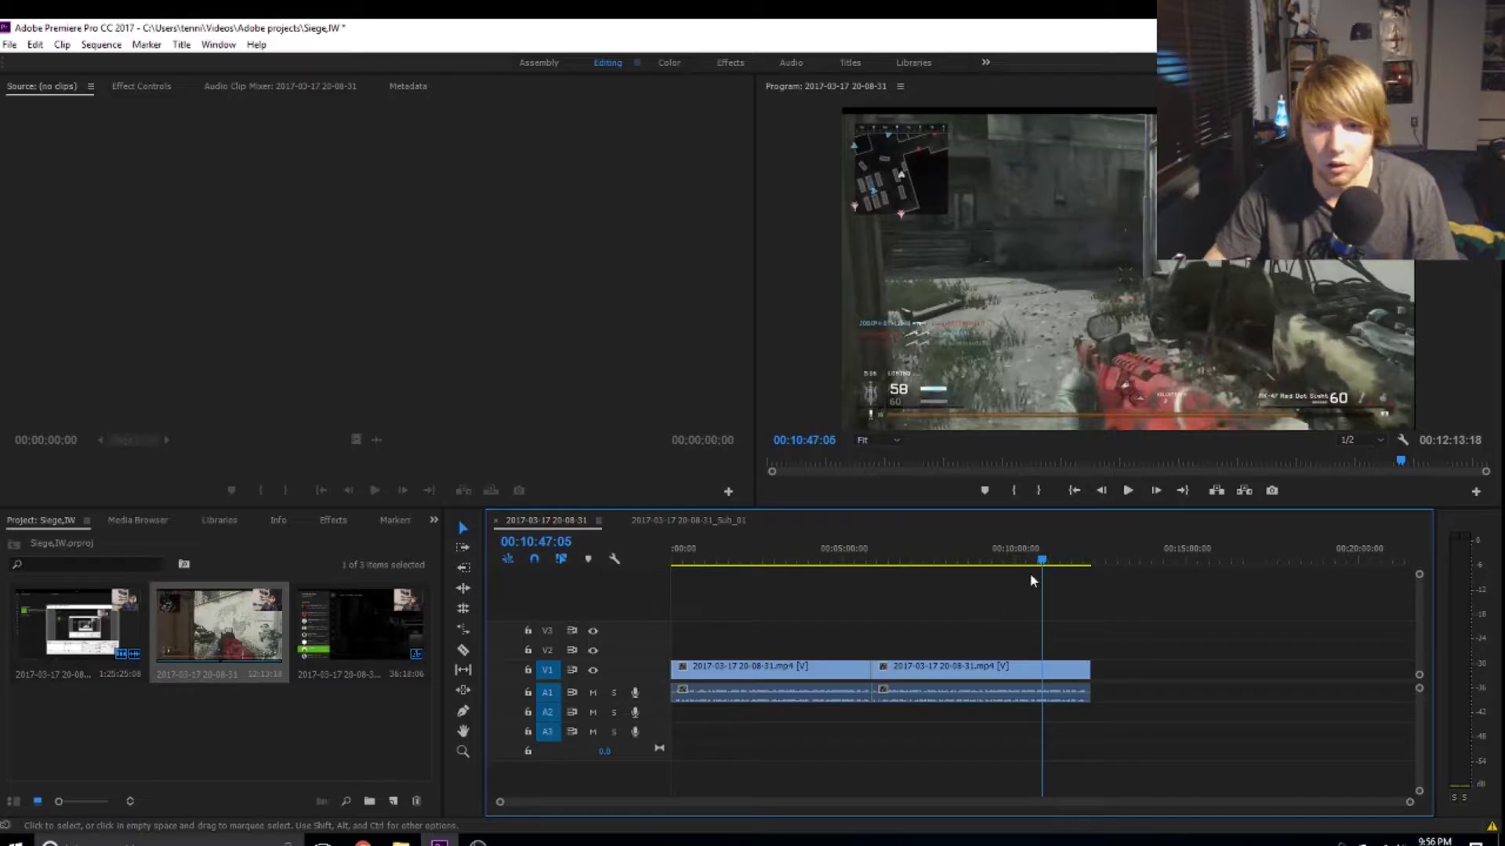
left_click_drag(989, 572, 1062, 627)
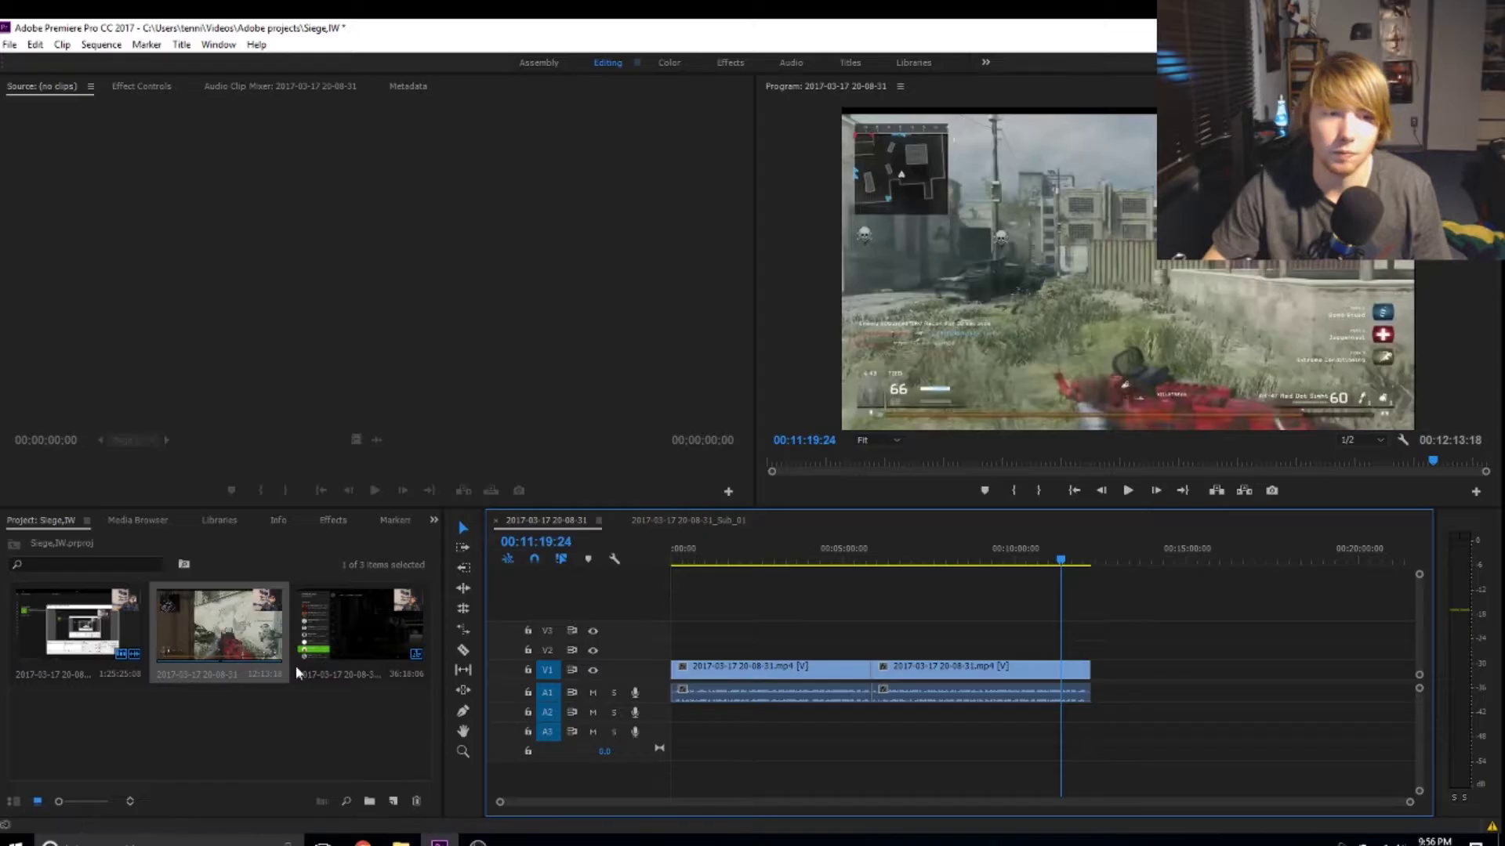
left_click(337, 629)
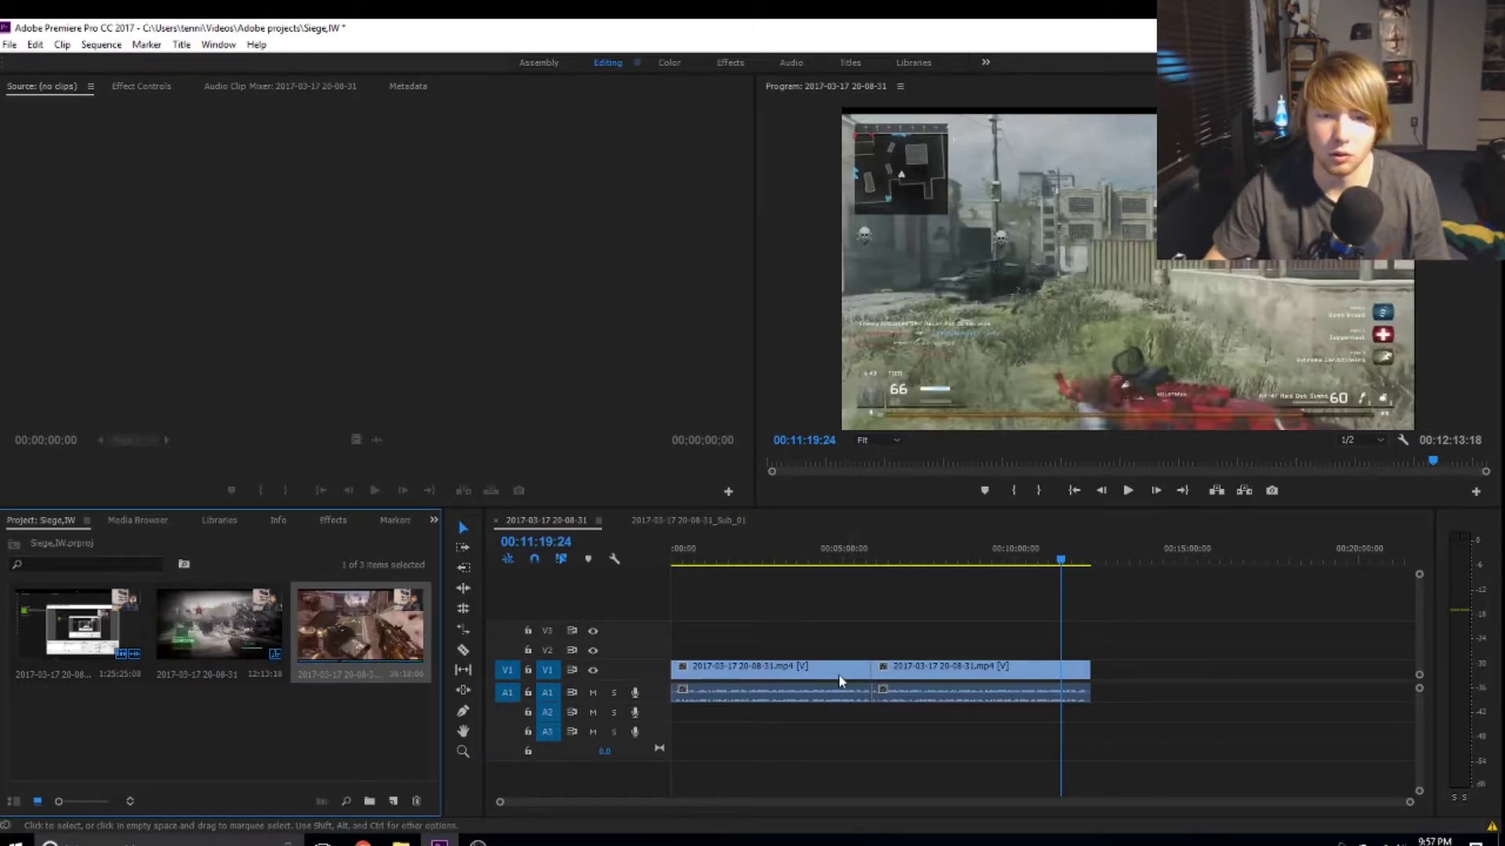
right_click(813, 678)
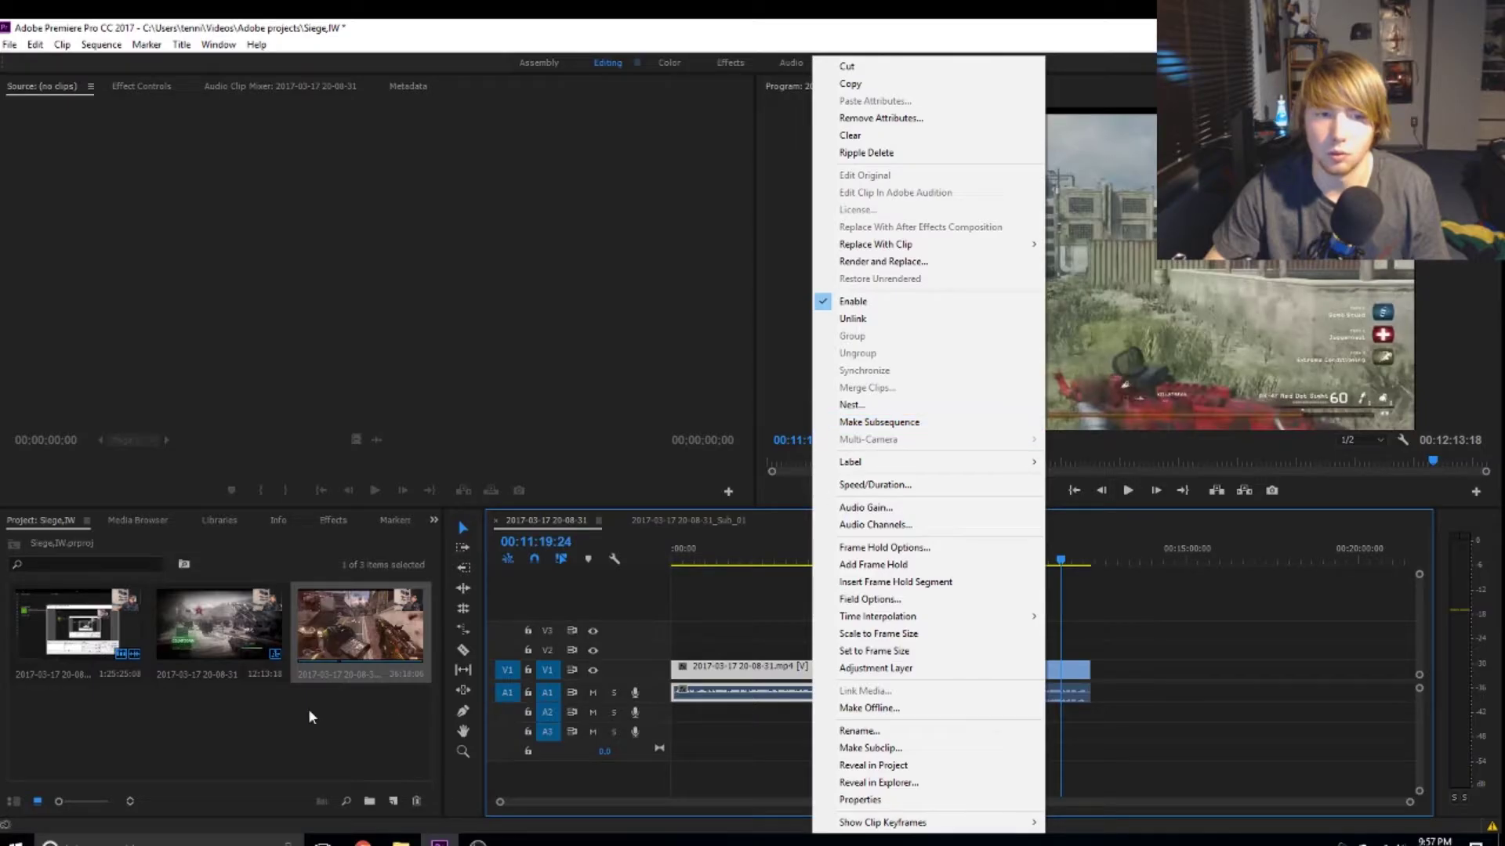
left_click(752, 605)
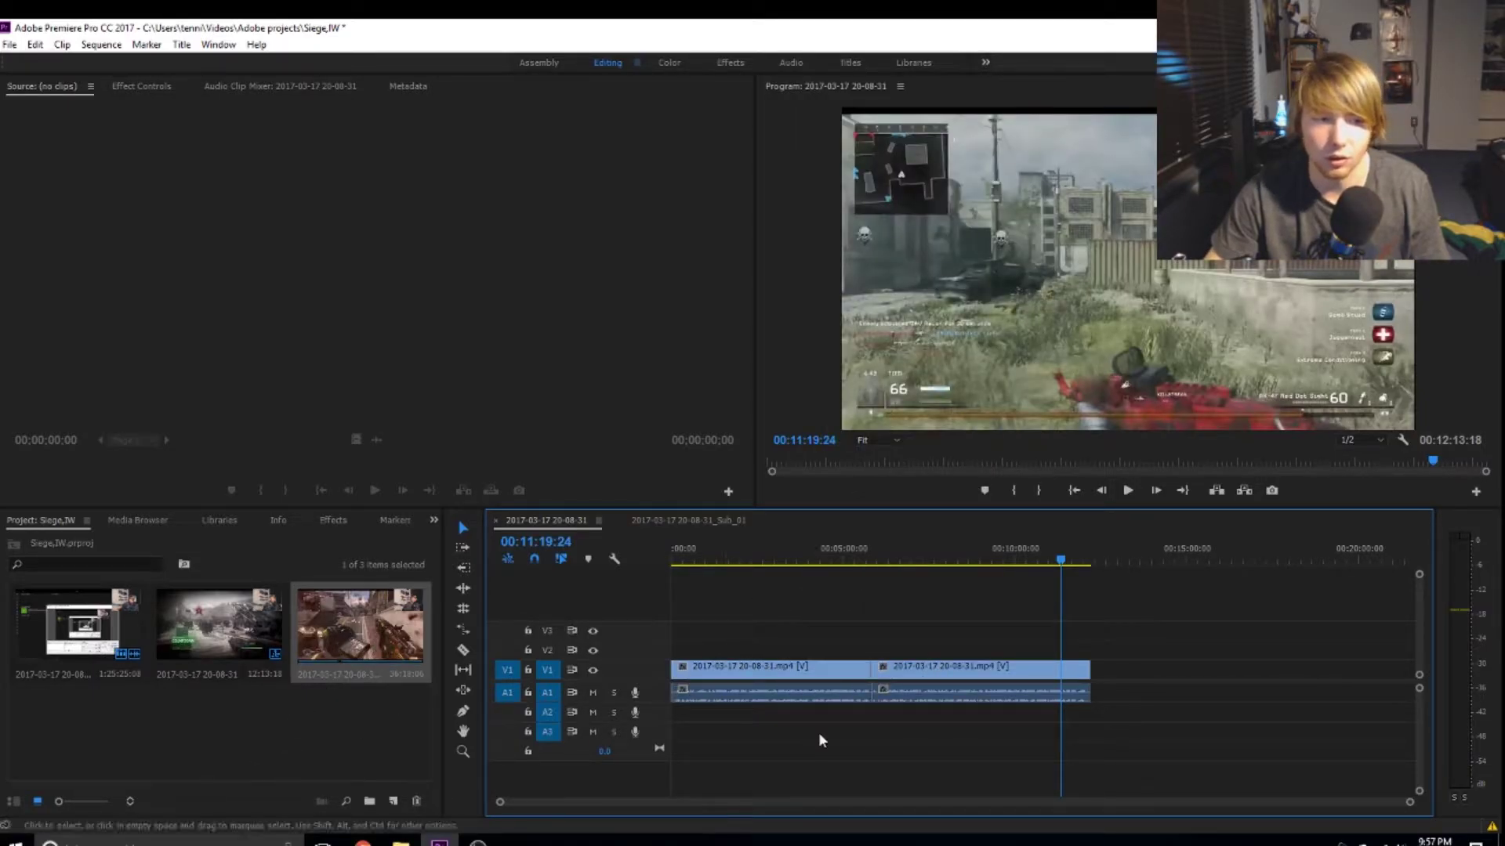
right_click(915, 684)
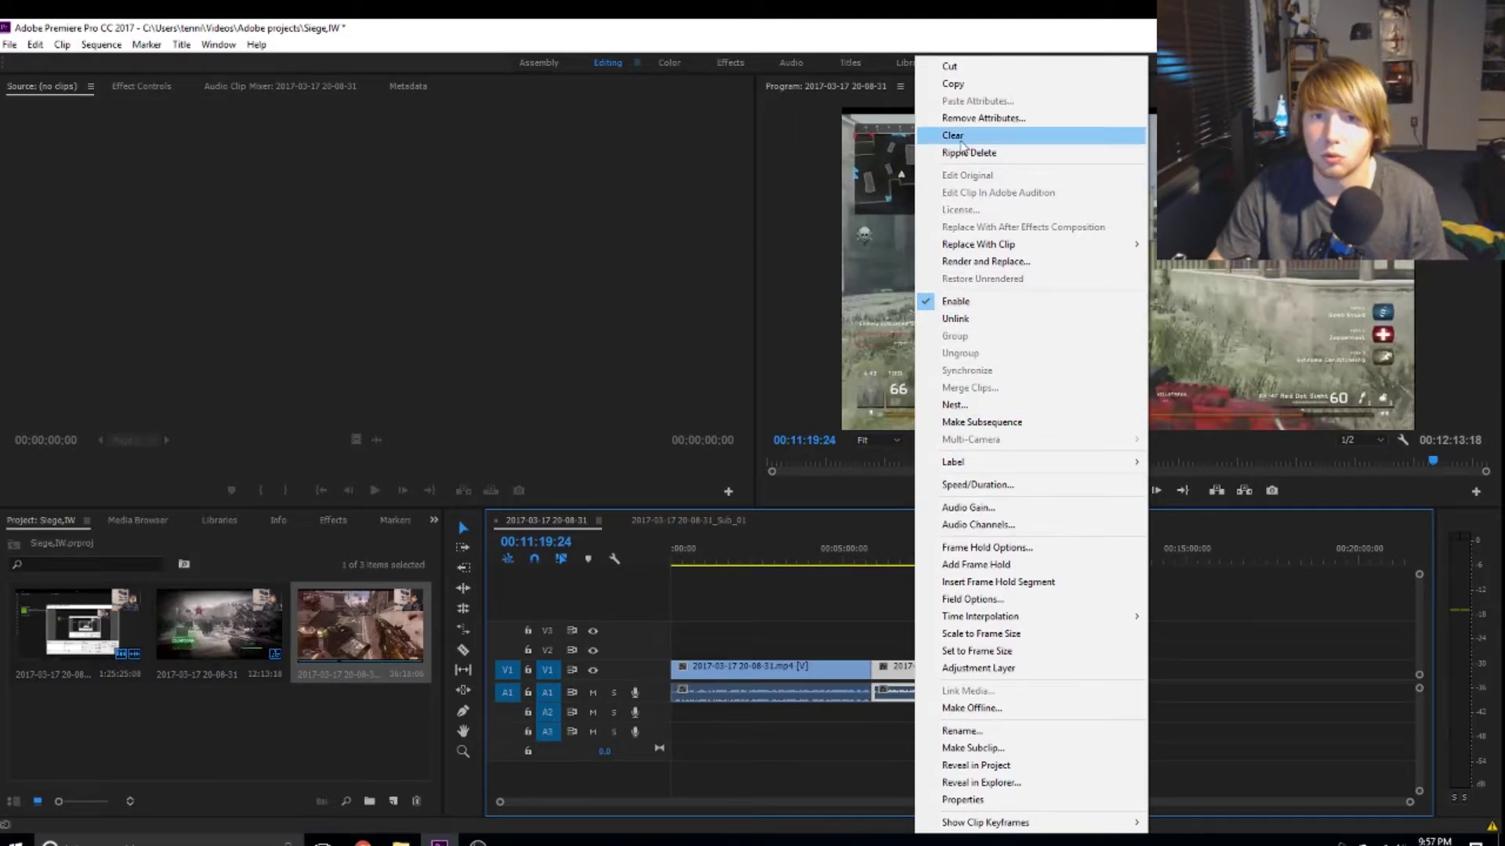
left_click(573, 396)
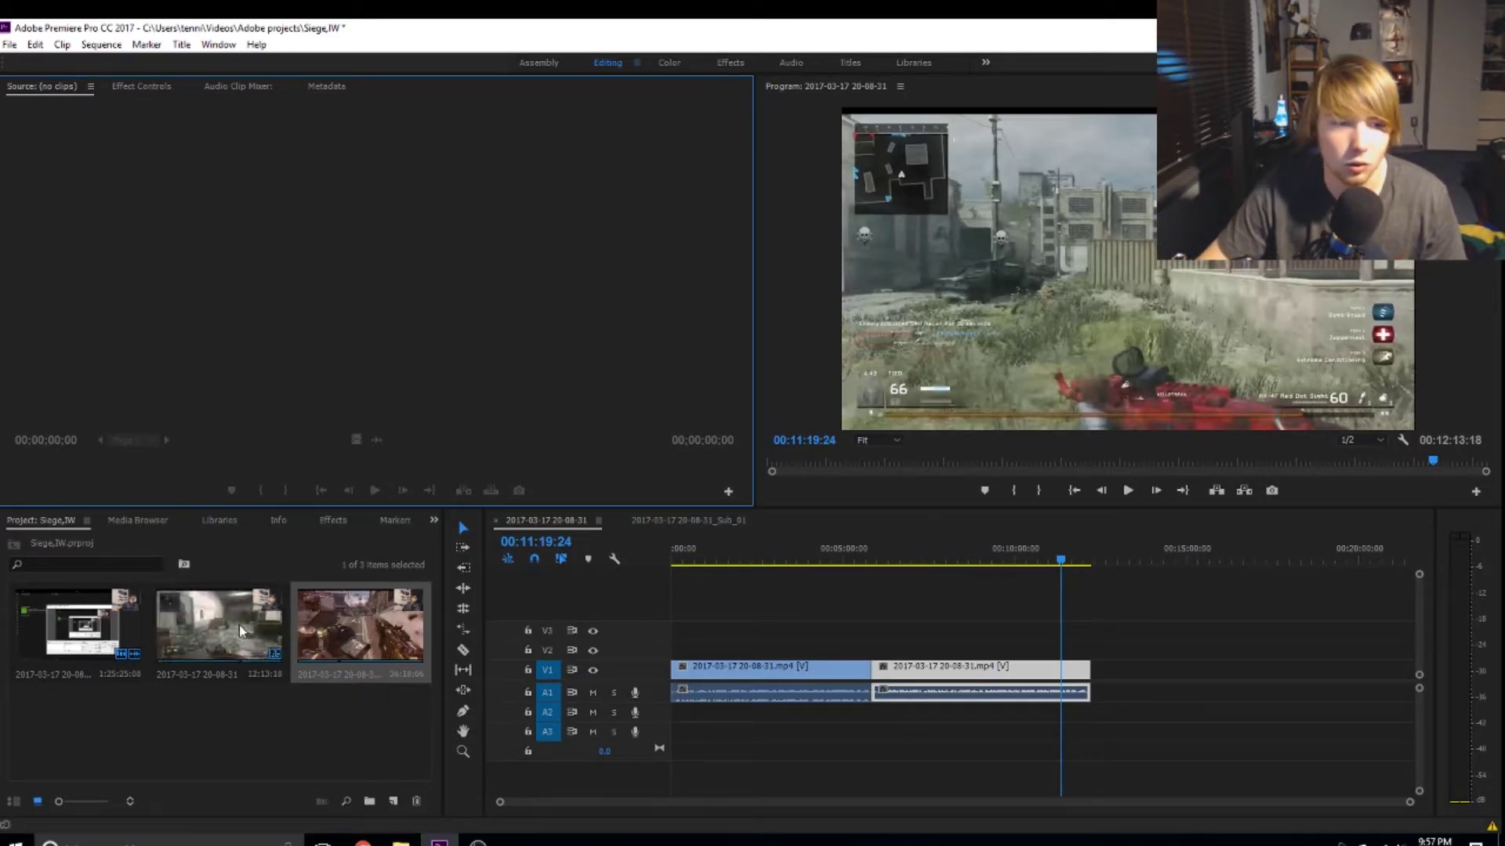
left_click(361, 627)
left_click_drag(1040, 569, 774, 572)
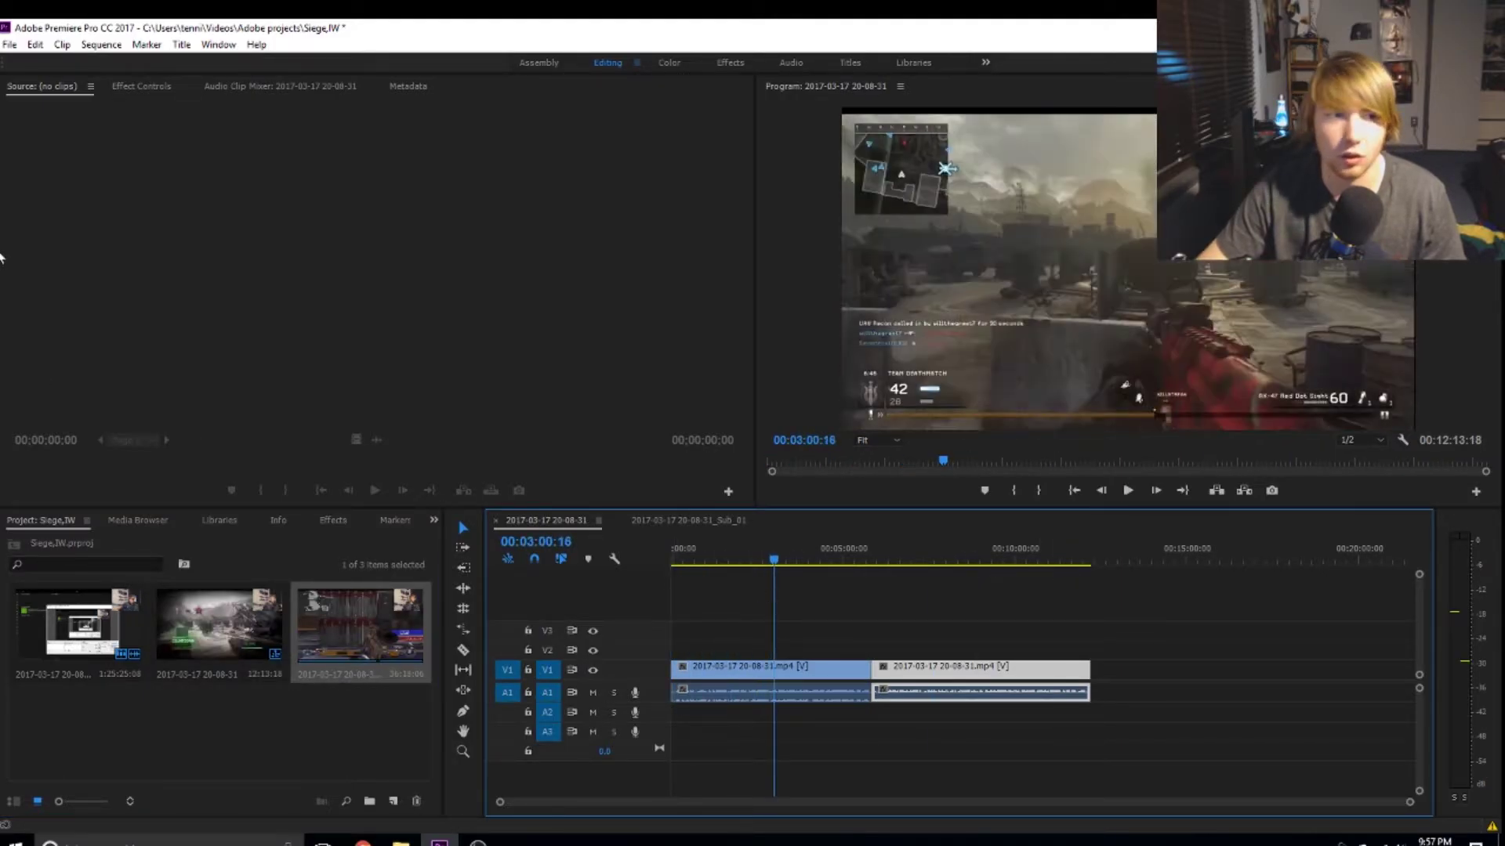
left_click(9, 45)
left_click(43, 188)
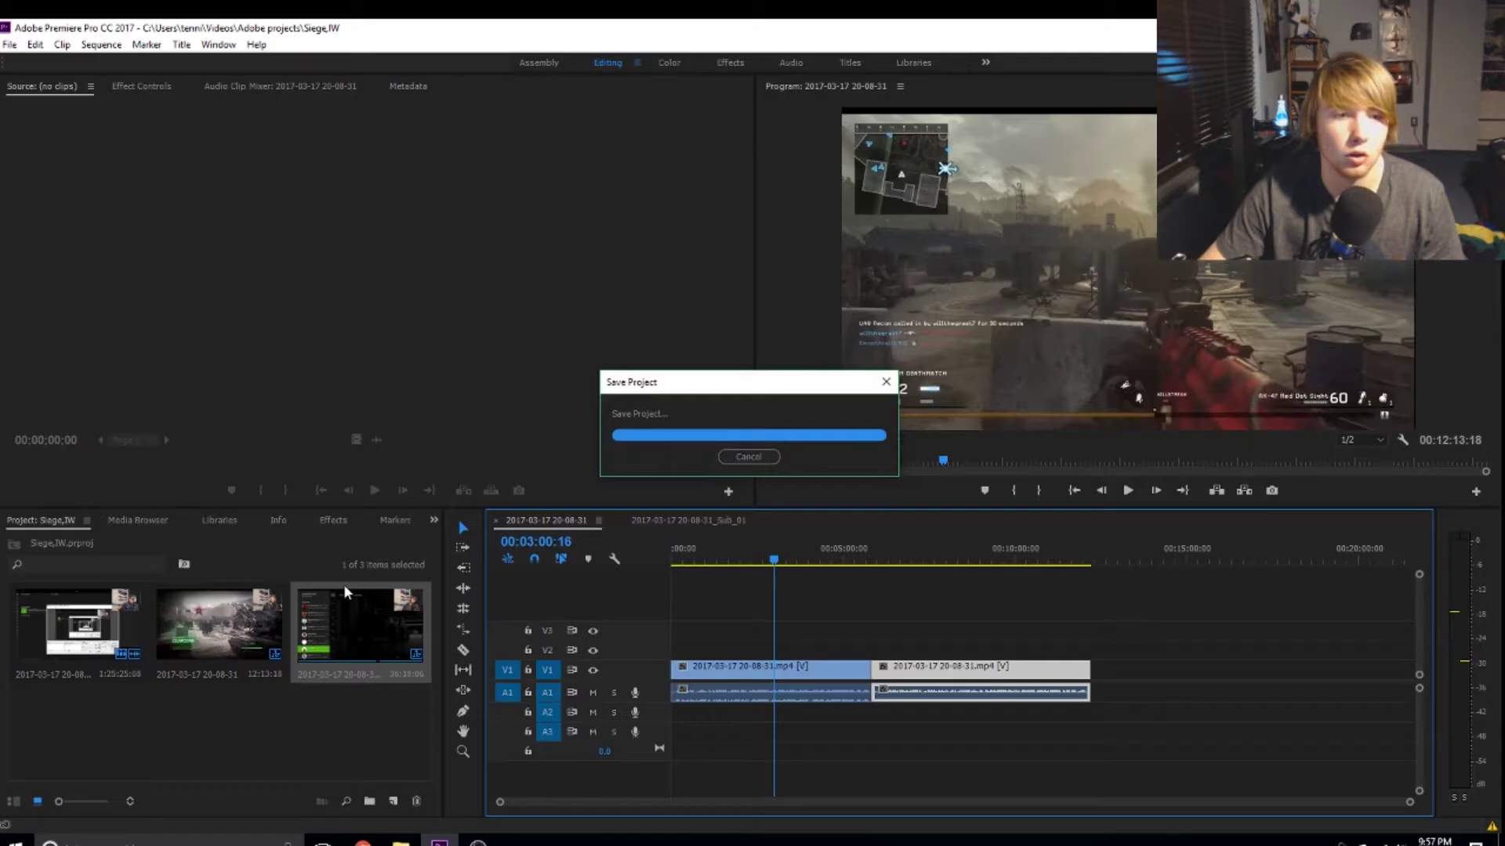
left_click(209, 628)
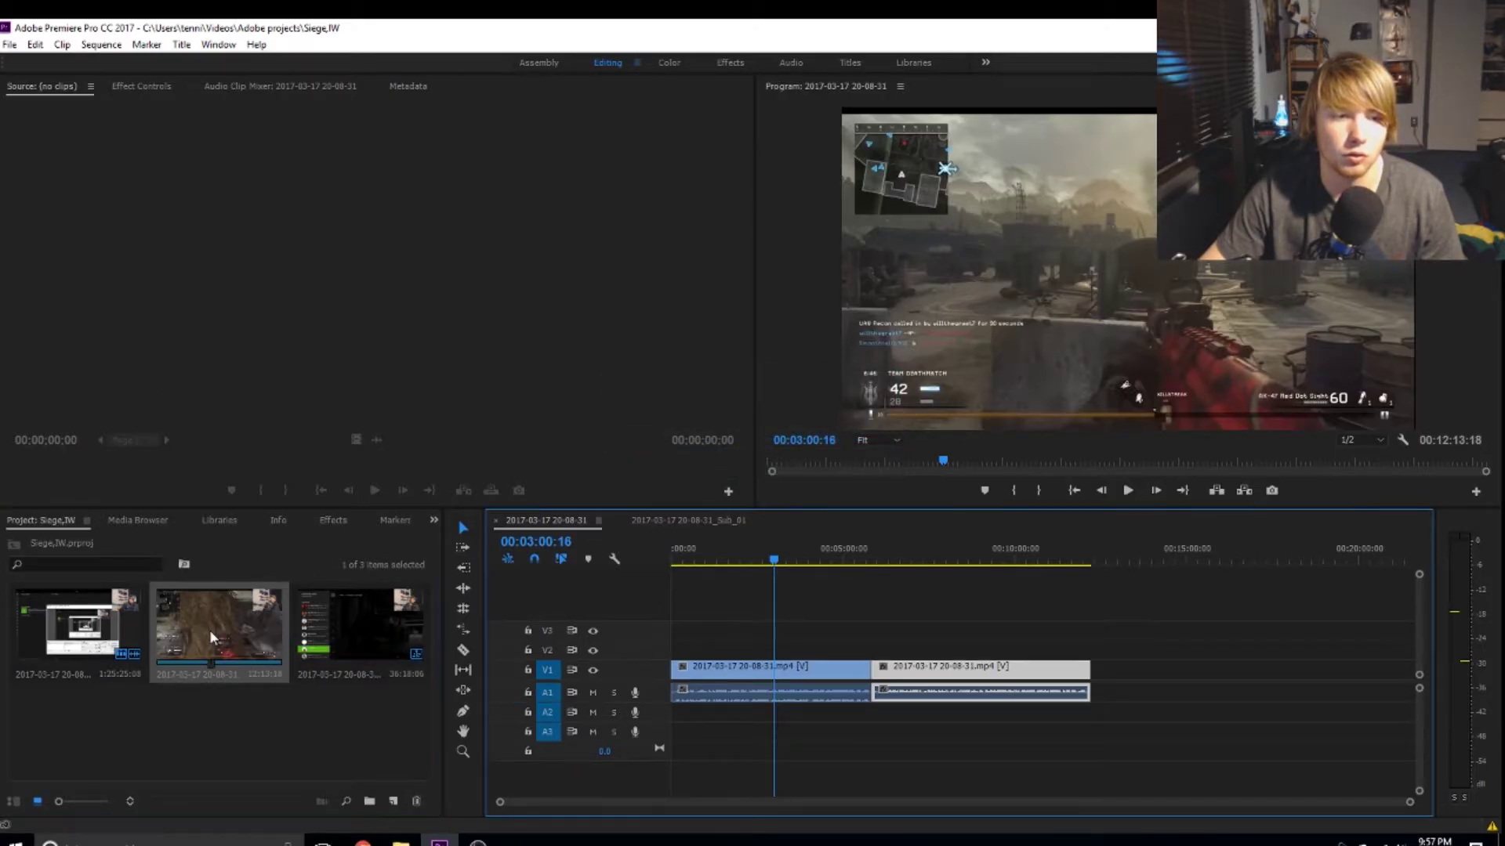
left_click(9, 45)
left_click(43, 188)
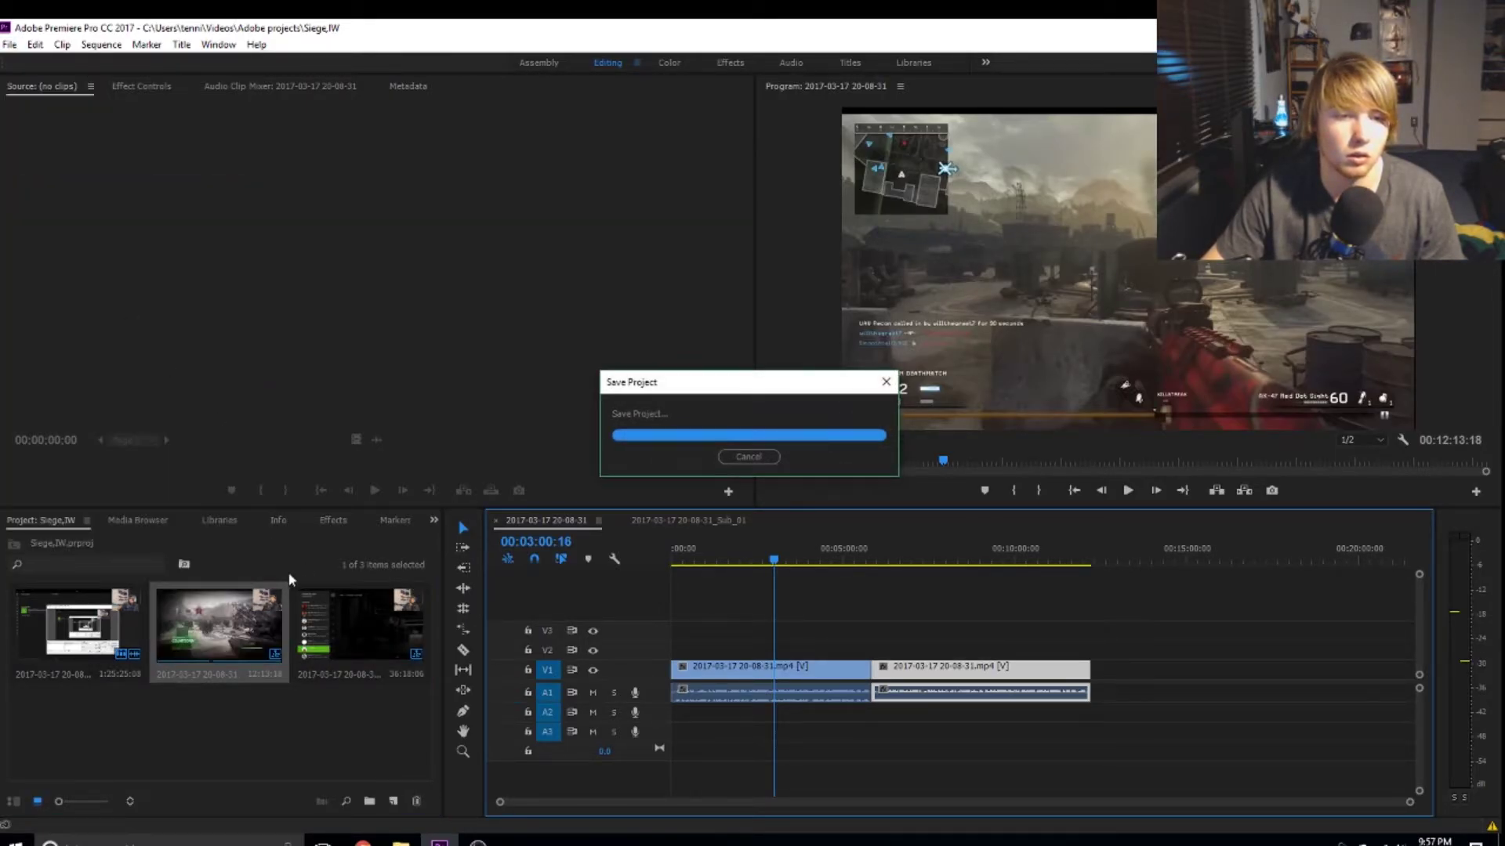
double_click(337, 640)
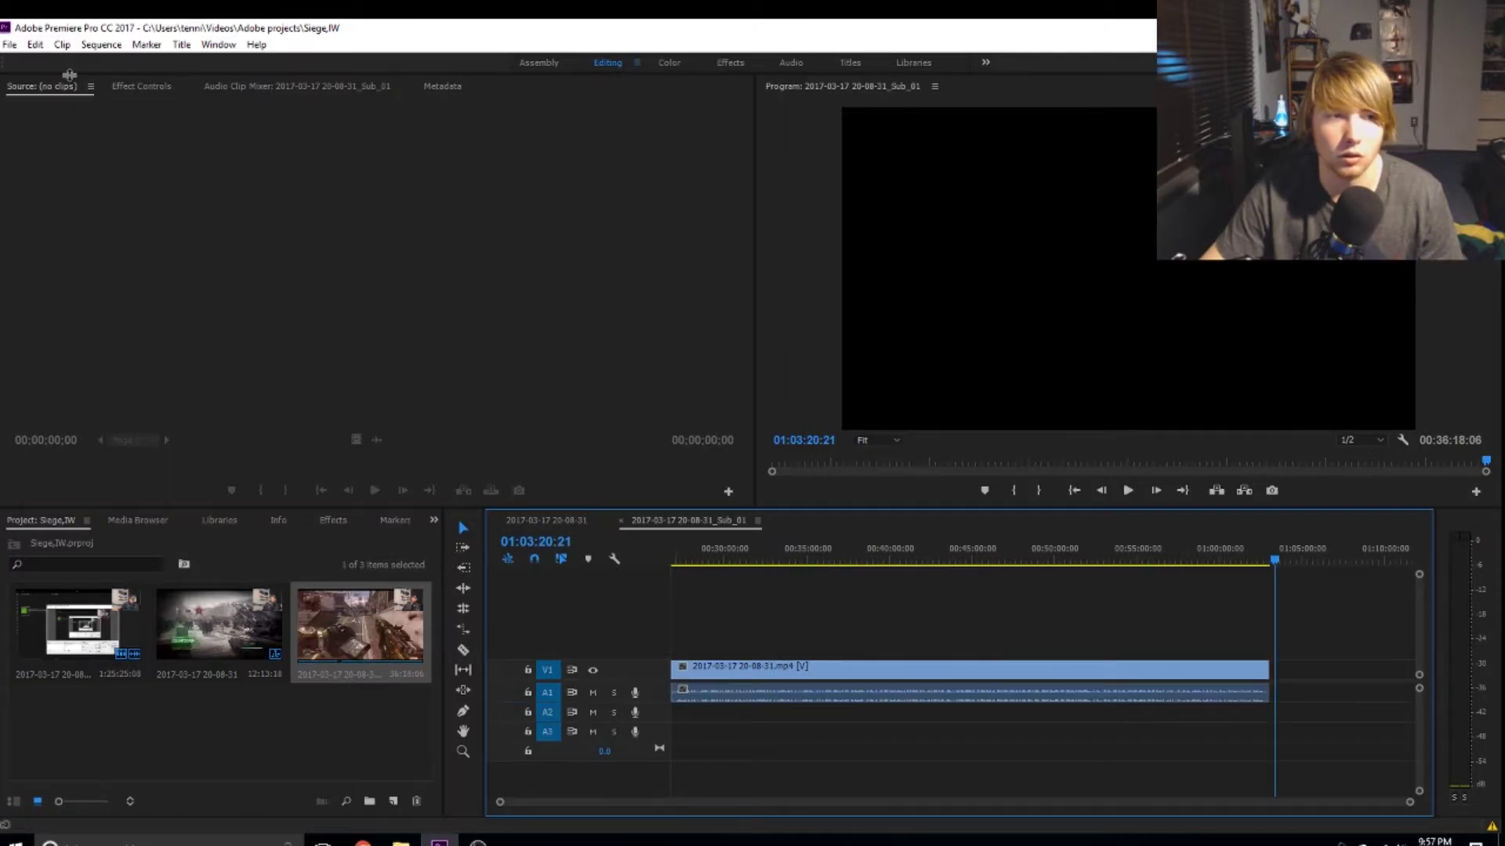
Step: Save the Siege,IW project and look through the sequence and marker commands
left_click(9, 45)
left_click(35, 188)
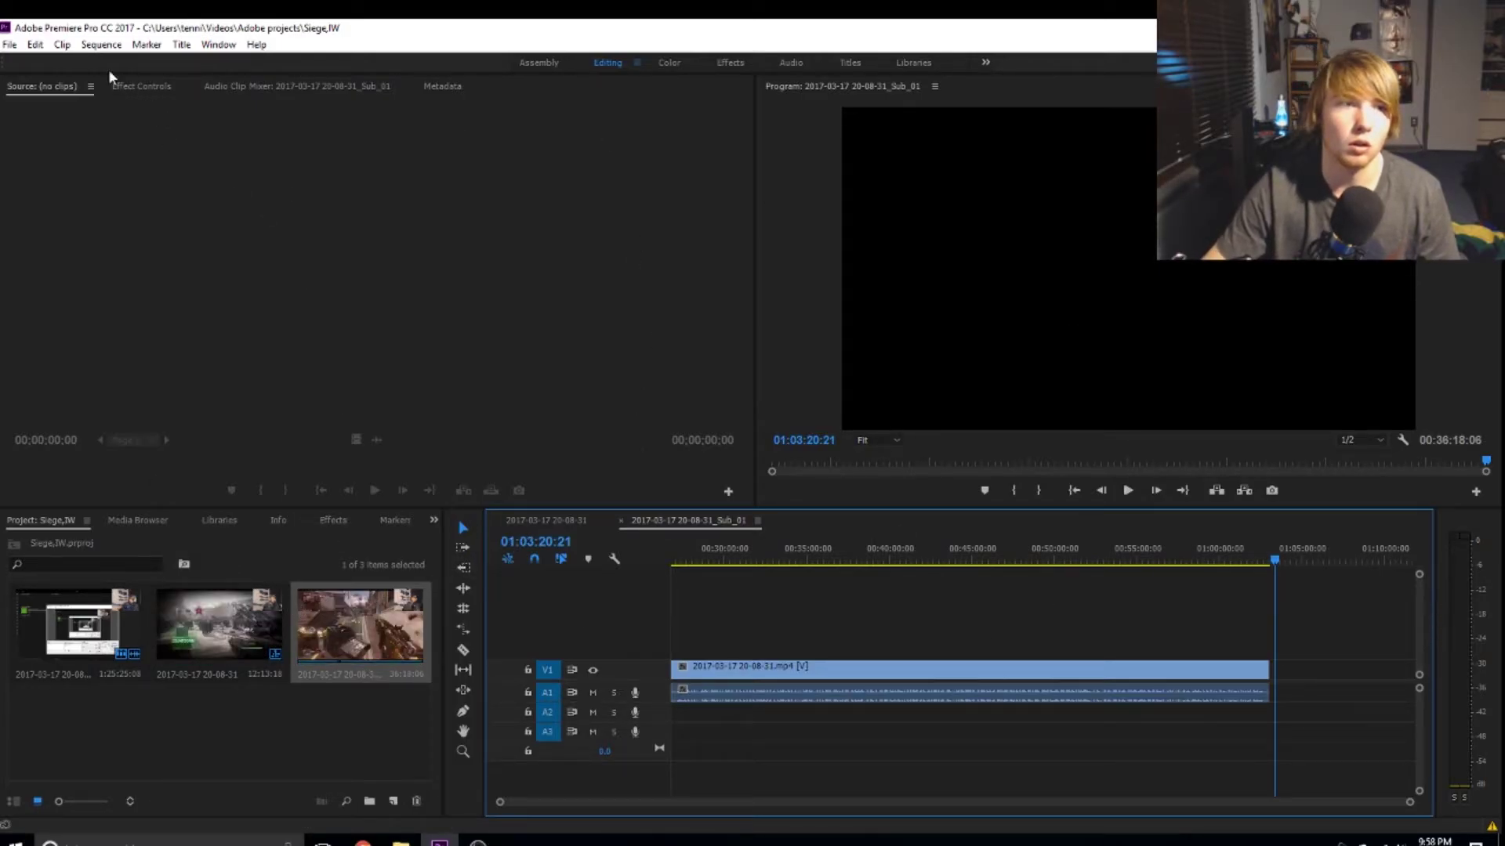
left_click(84, 46)
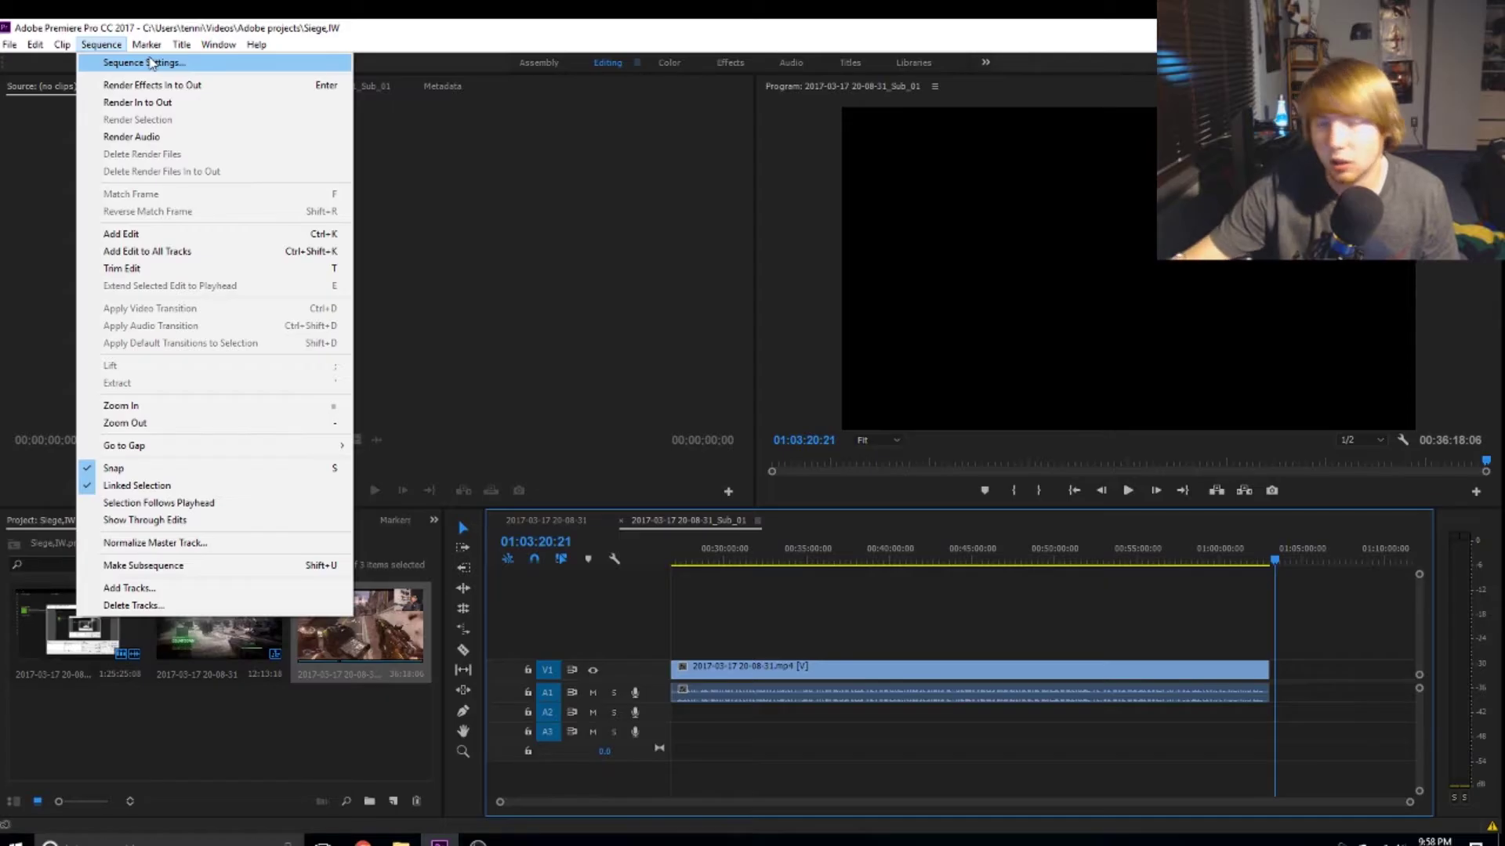
key("Right")
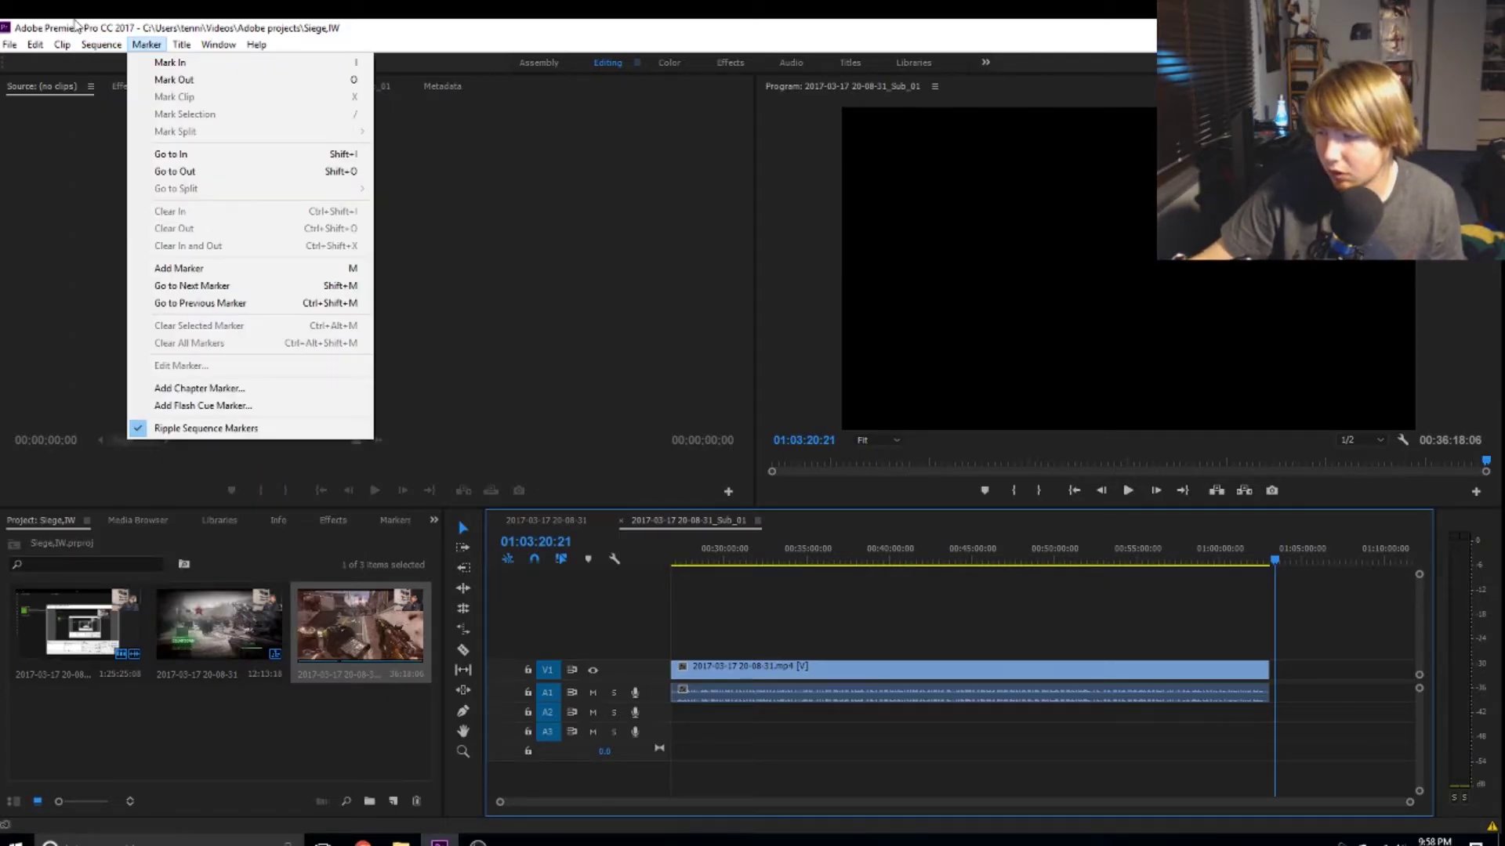
left_click(104, 45)
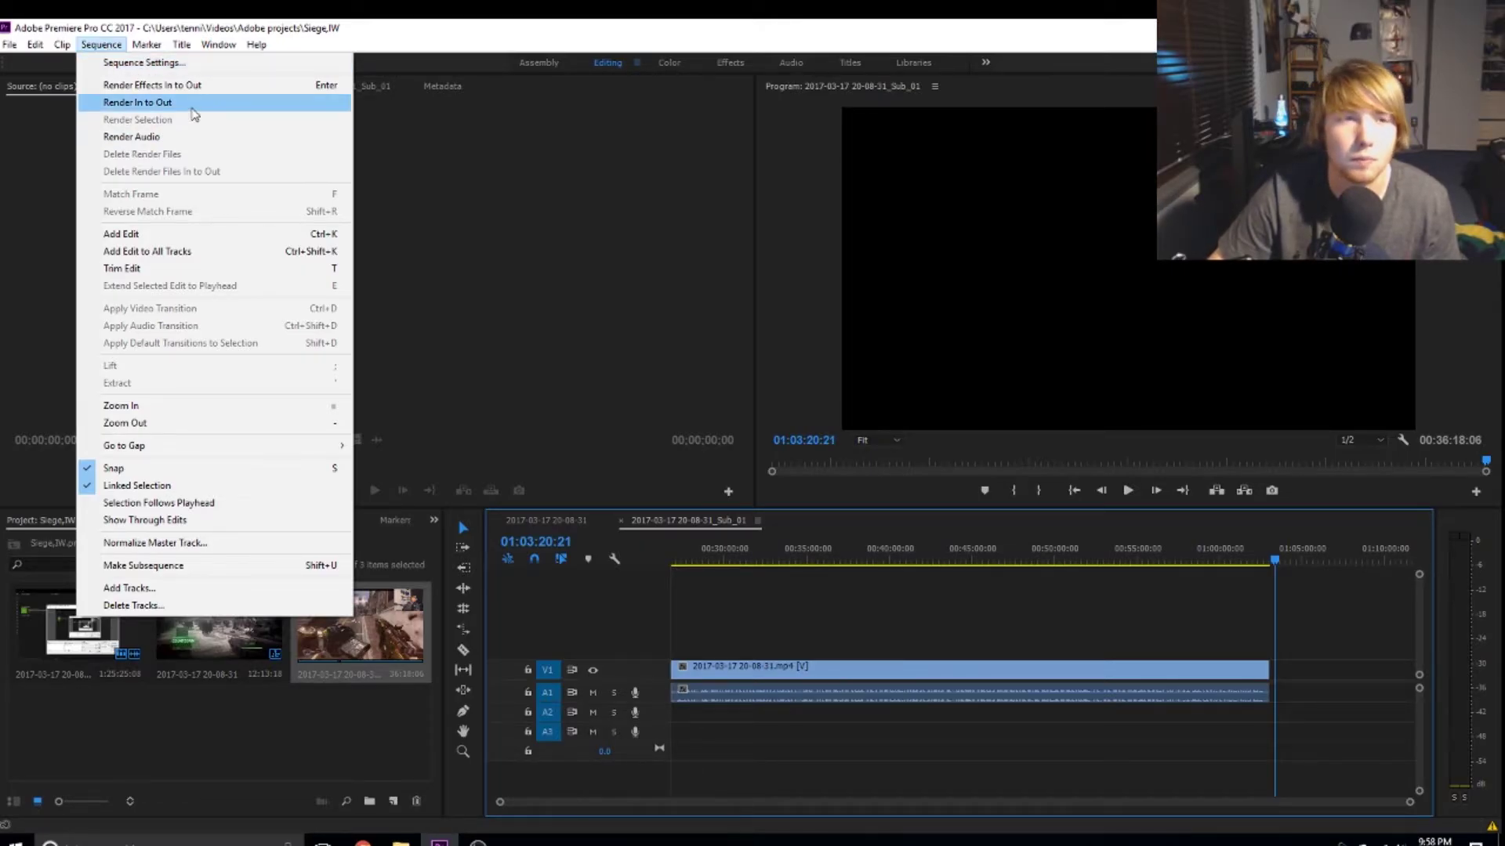
left_click(420, 225)
Step: Try to export the subsequence as media, and save the project again
left_click(11, 45)
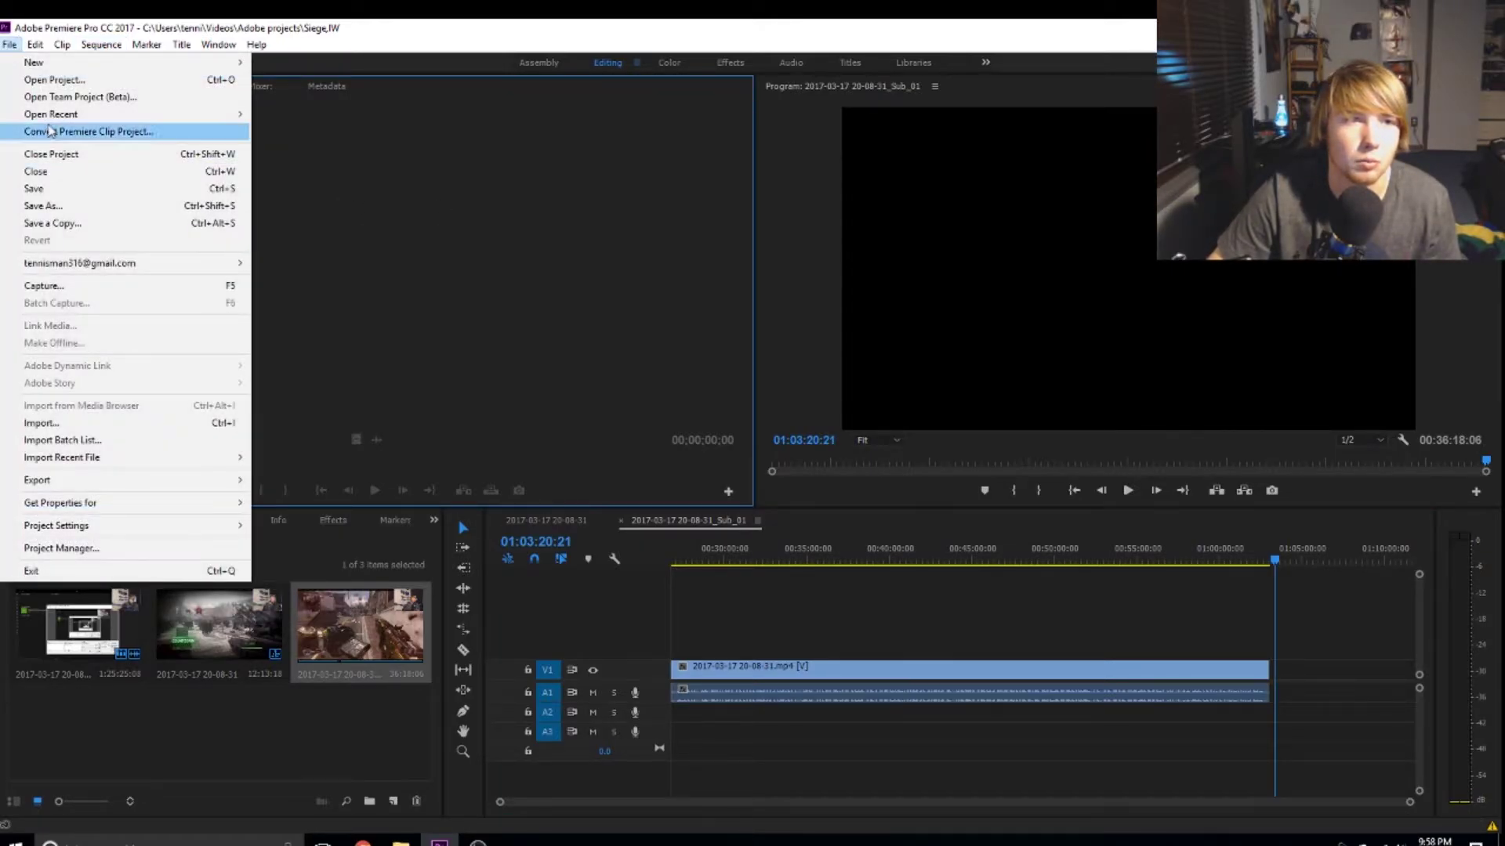
mouse_move(36, 490)
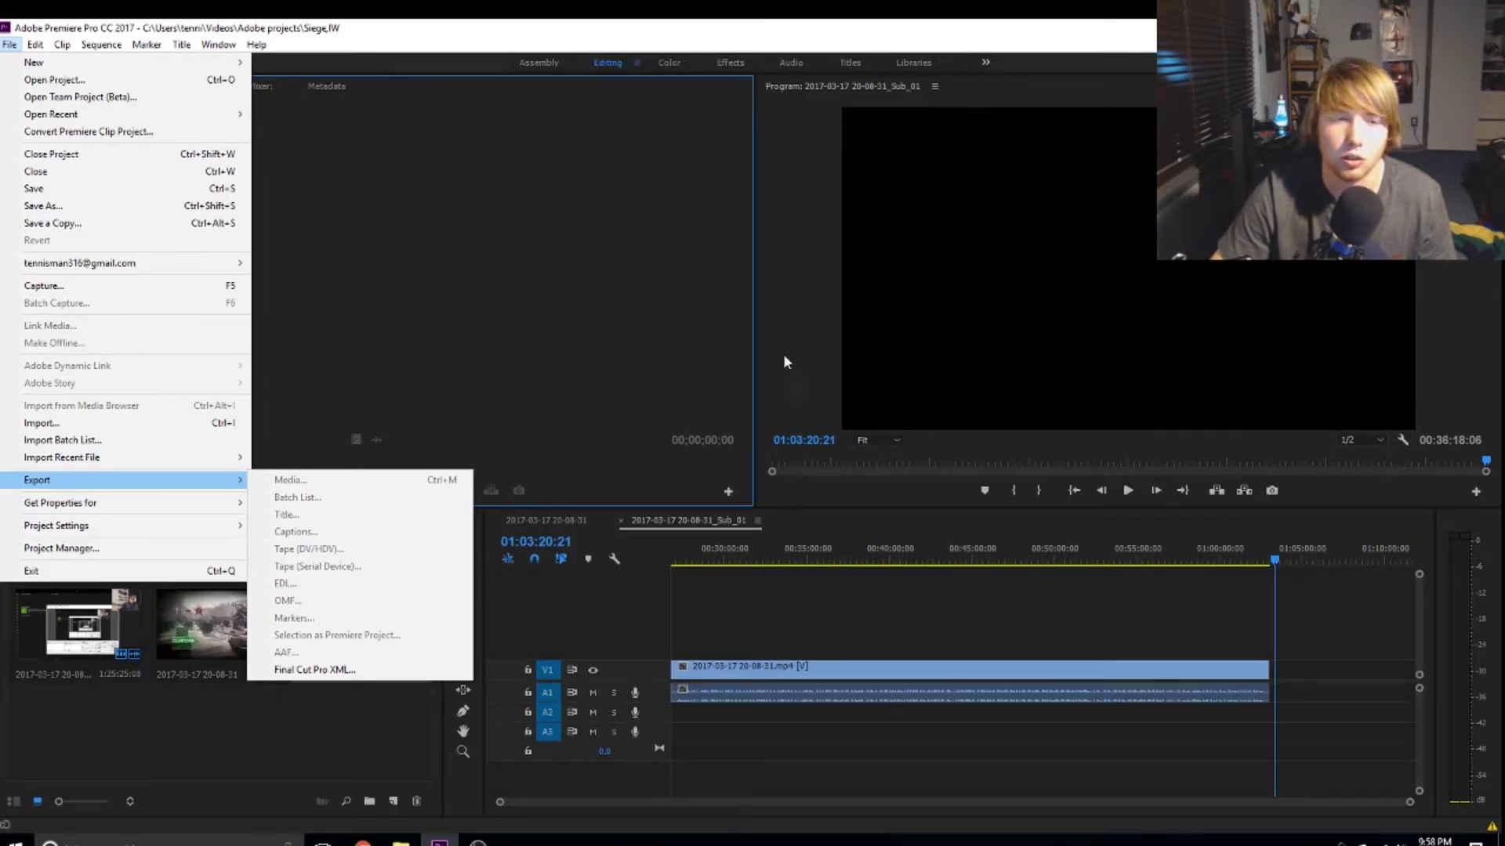
left_click(313, 481)
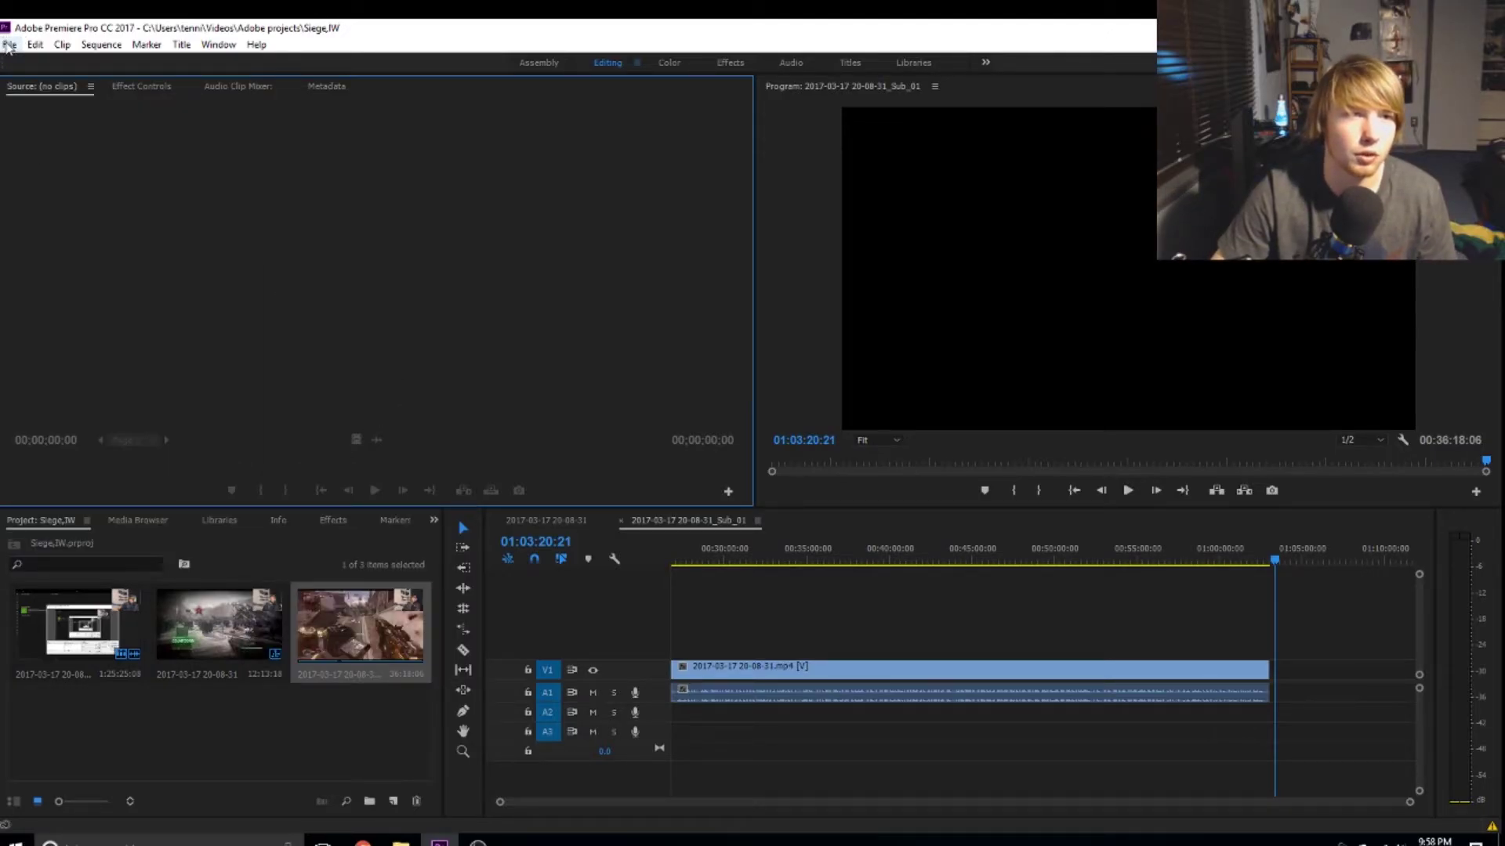
left_click(9, 45)
left_click(48, 192)
left_click(9, 45)
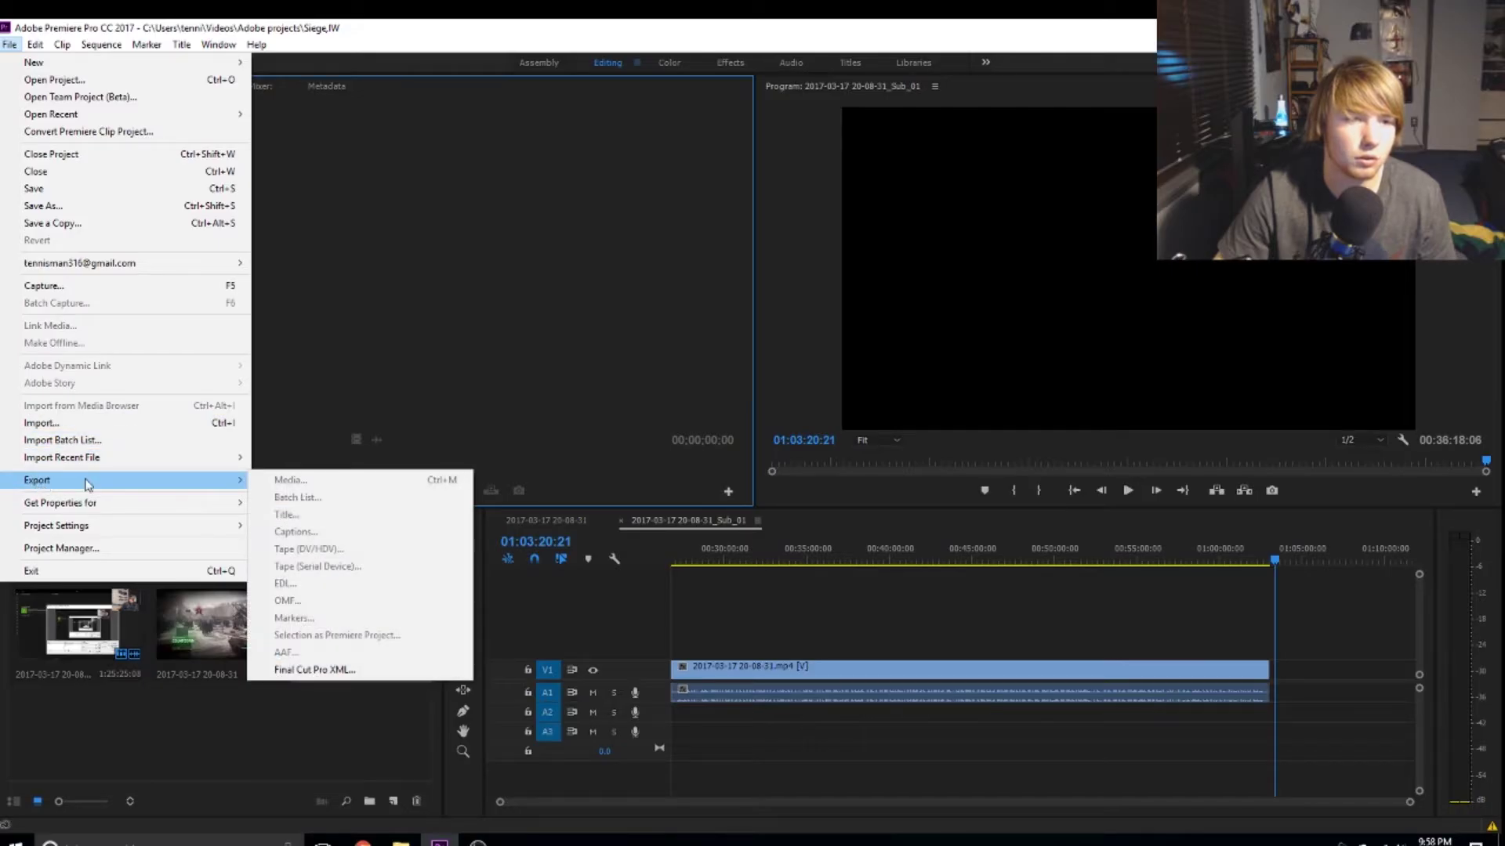
left_click(439, 439)
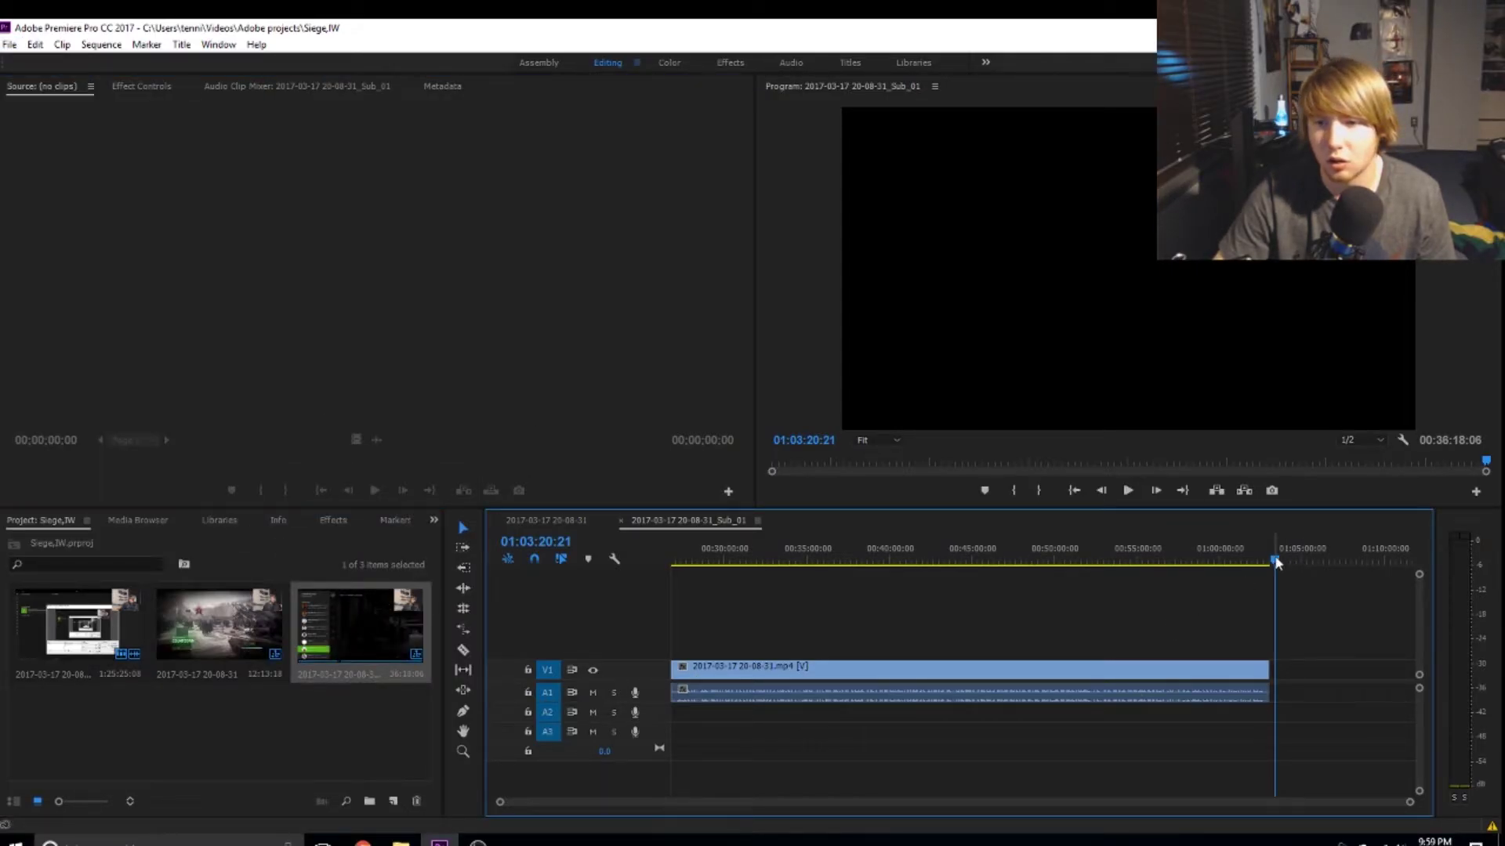
Step: Place the subsequence playhead at 00:57:07:13, and open its media export settings with the HD 1080p 29.97 preset
left_click(1172, 558)
left_click(6, 44)
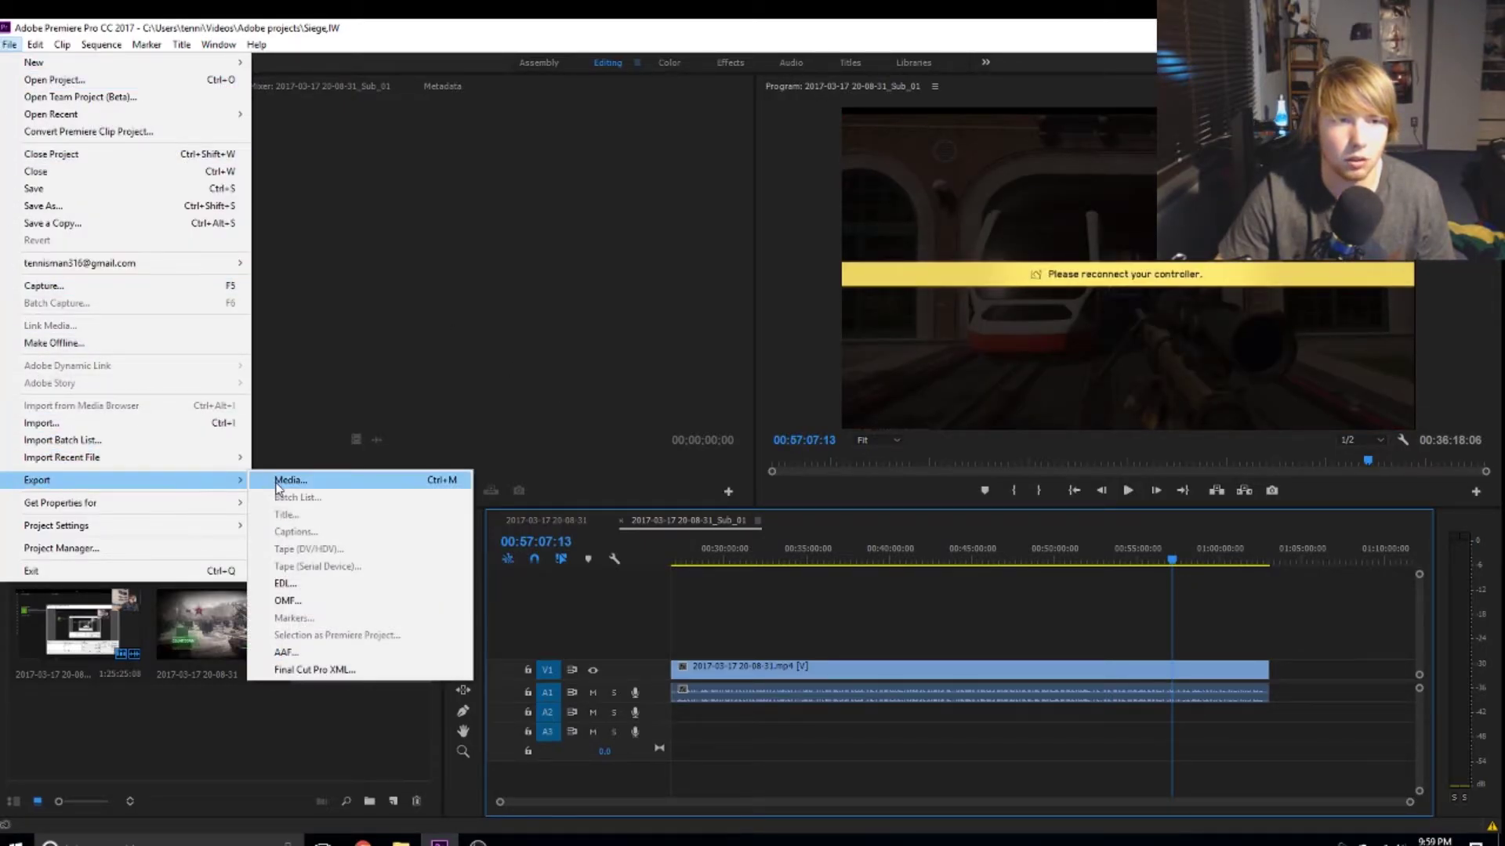
left_click(274, 479)
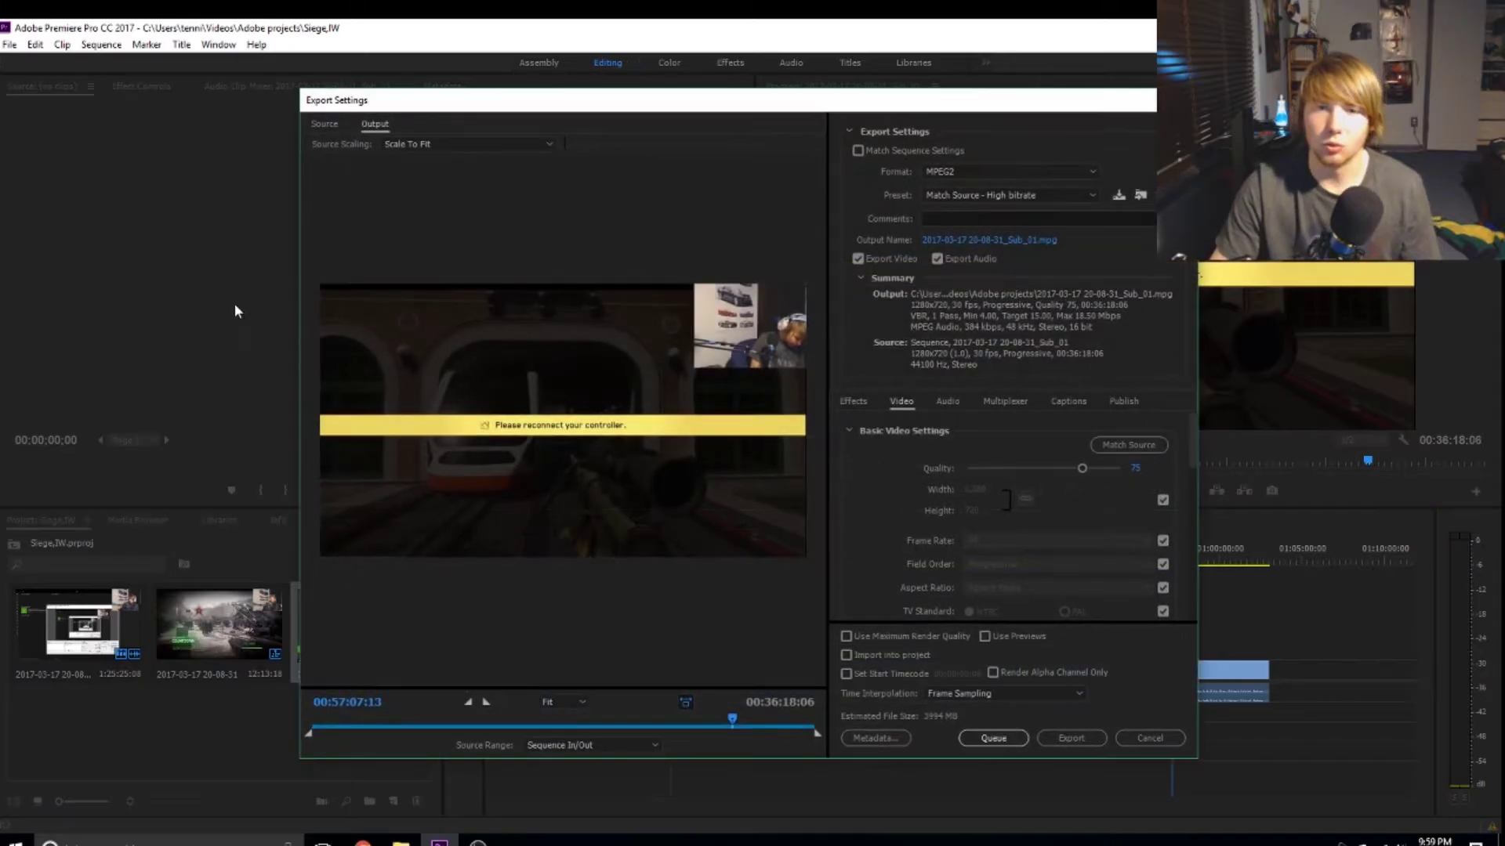
left_click(975, 196)
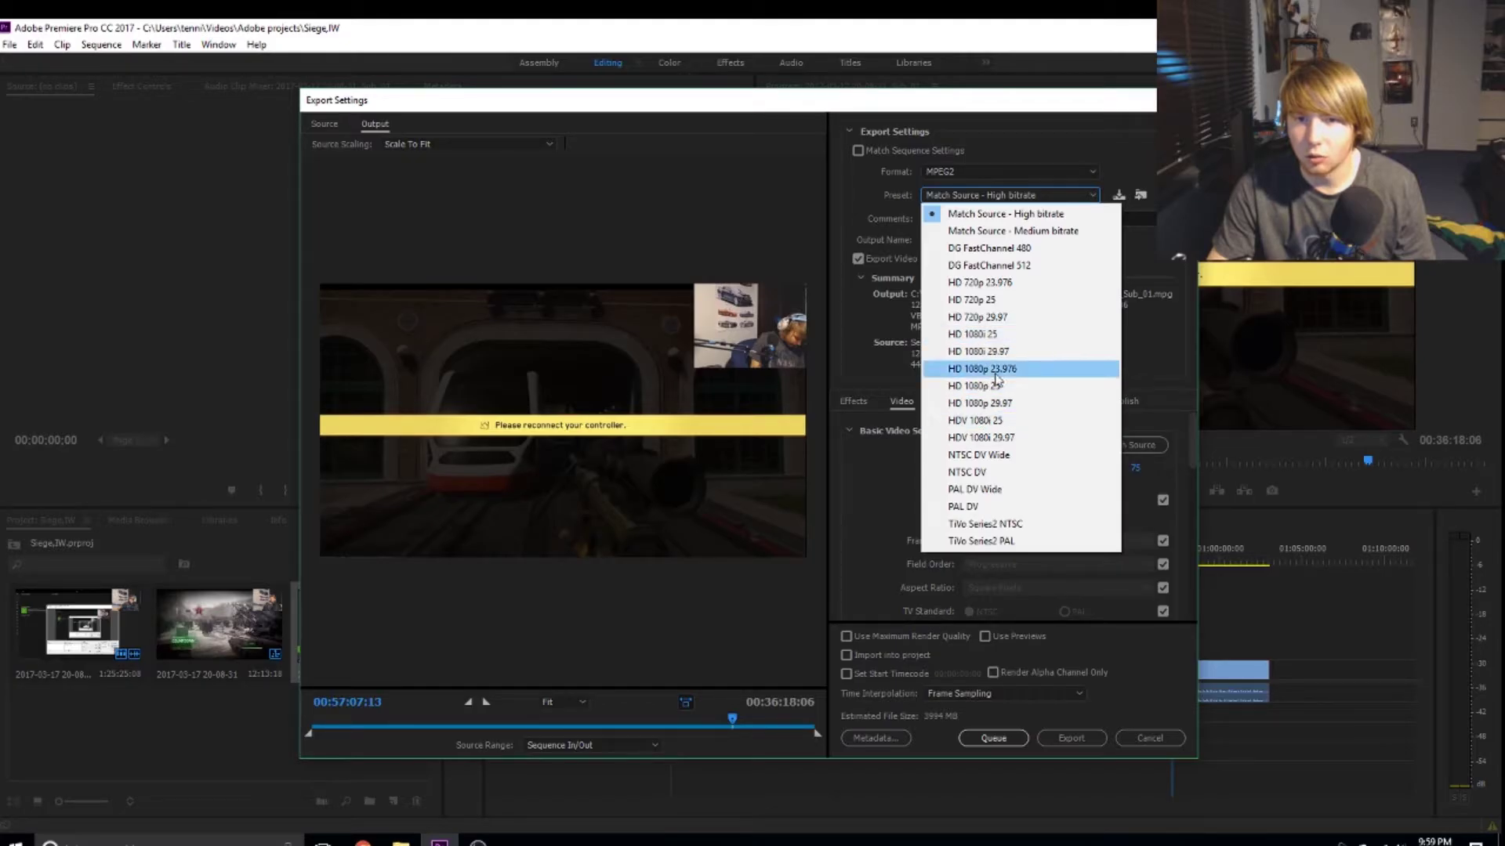
left_click(995, 403)
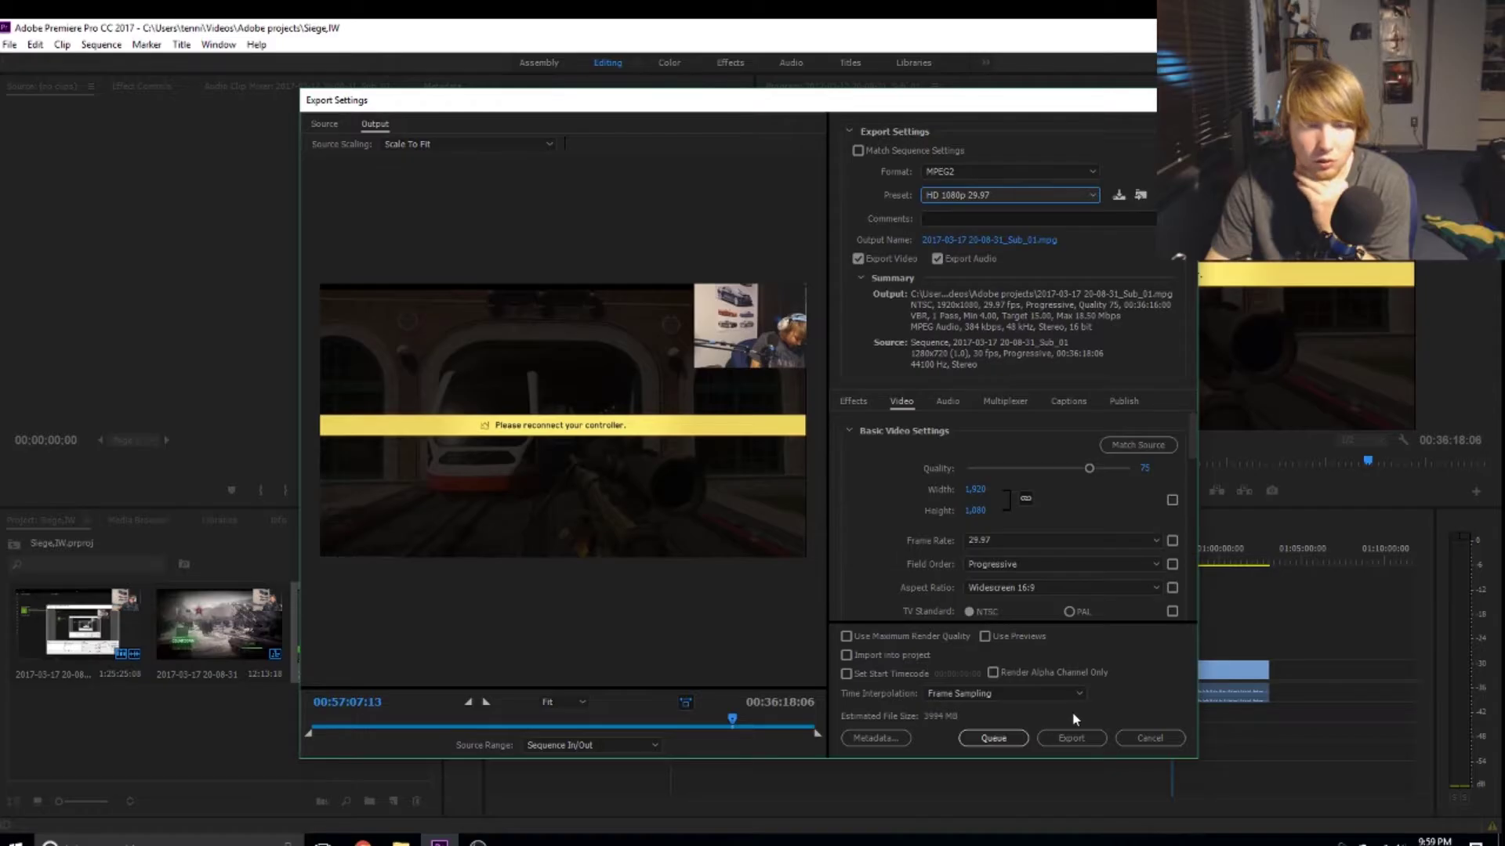
left_click(401, 843)
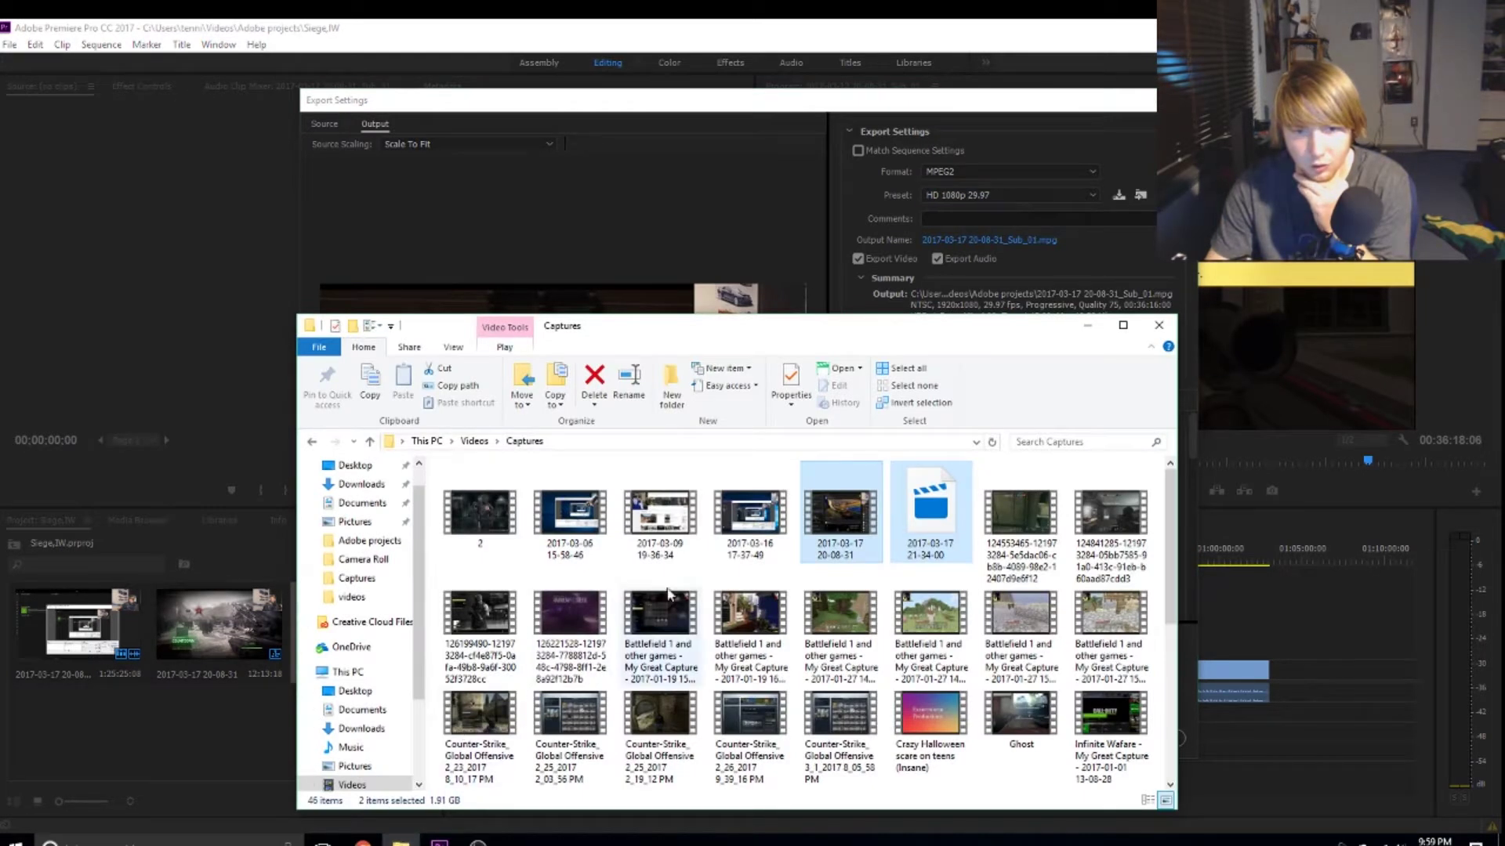
left_click_drag(1167, 515, 1160, 680)
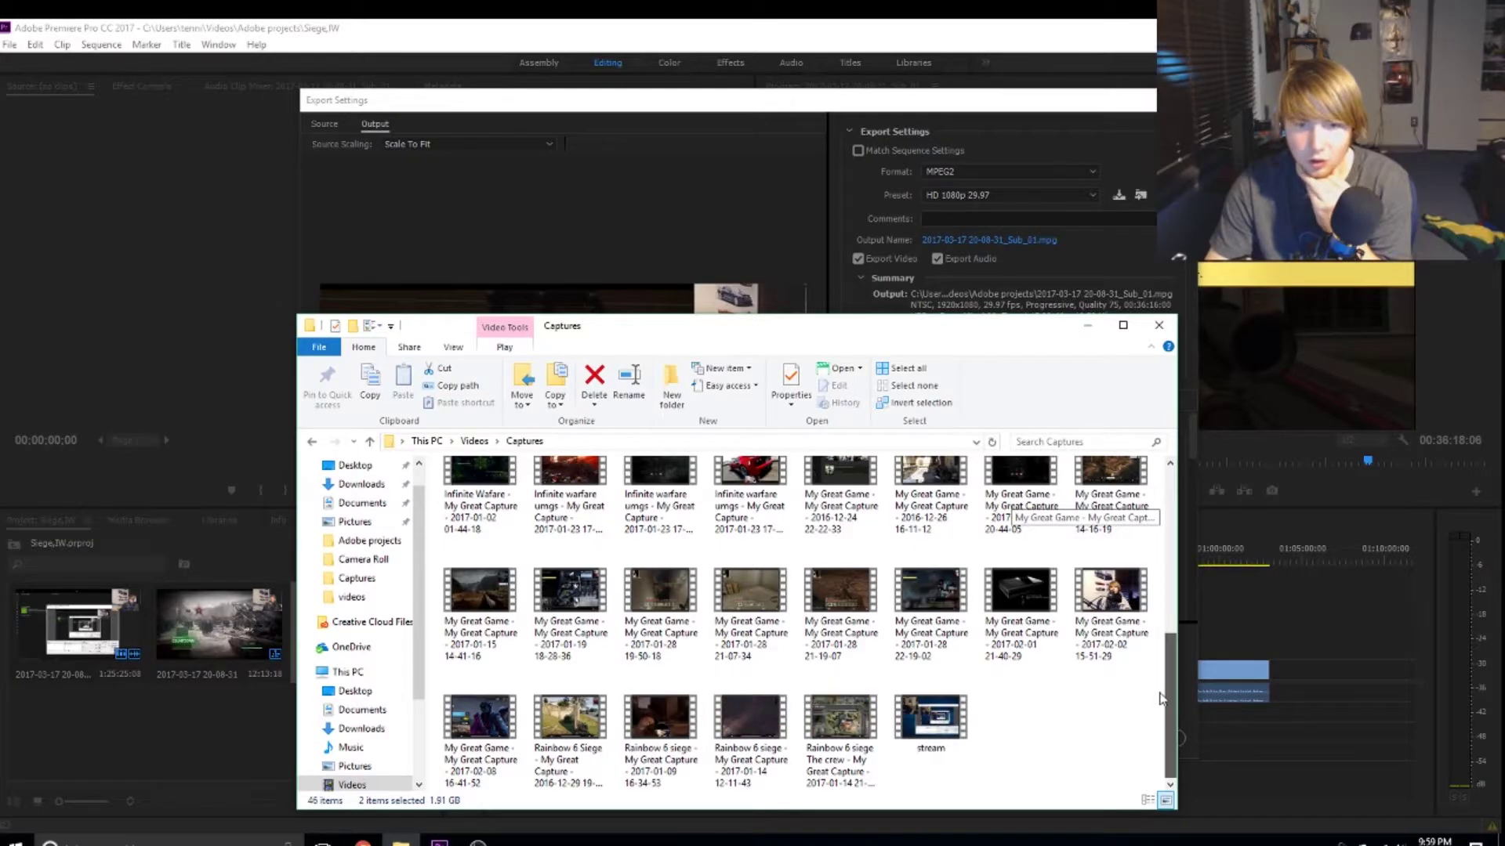
left_click_drag(1170, 682, 1178, 475)
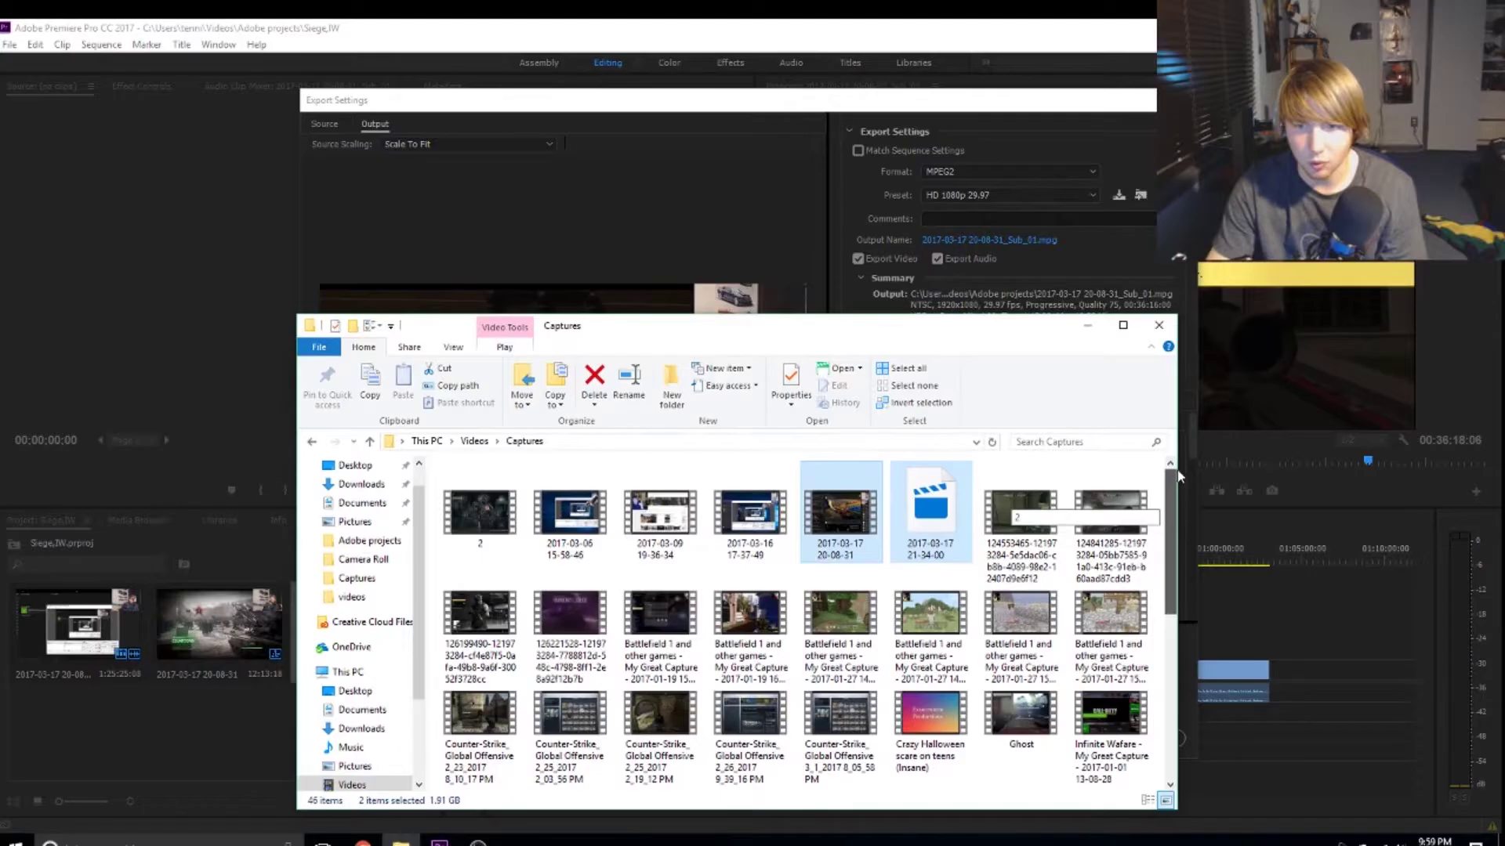
right_click(945, 506)
left_click(1015, 666)
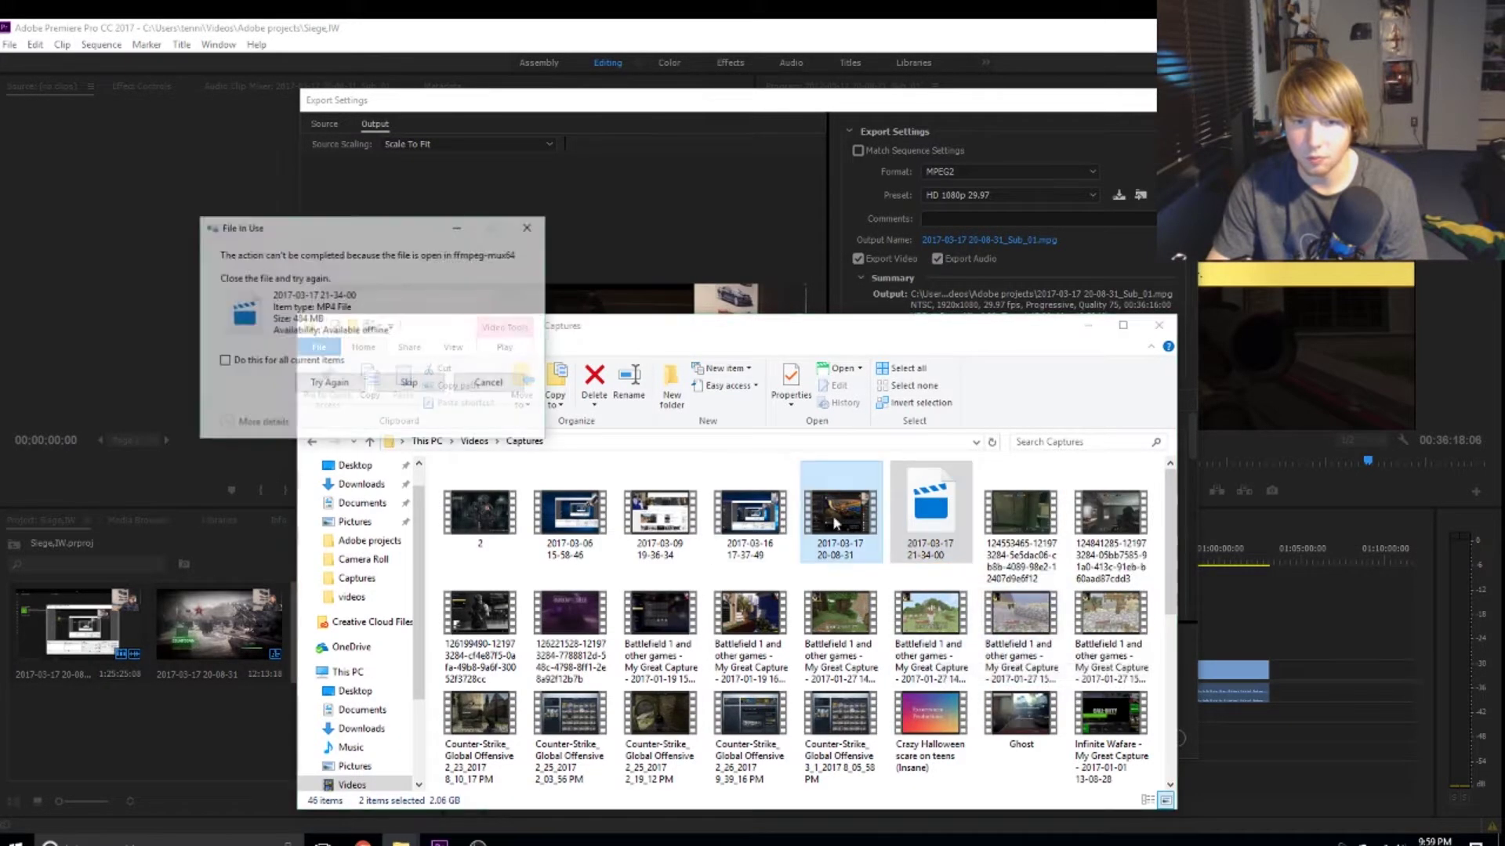
left_click(352, 381)
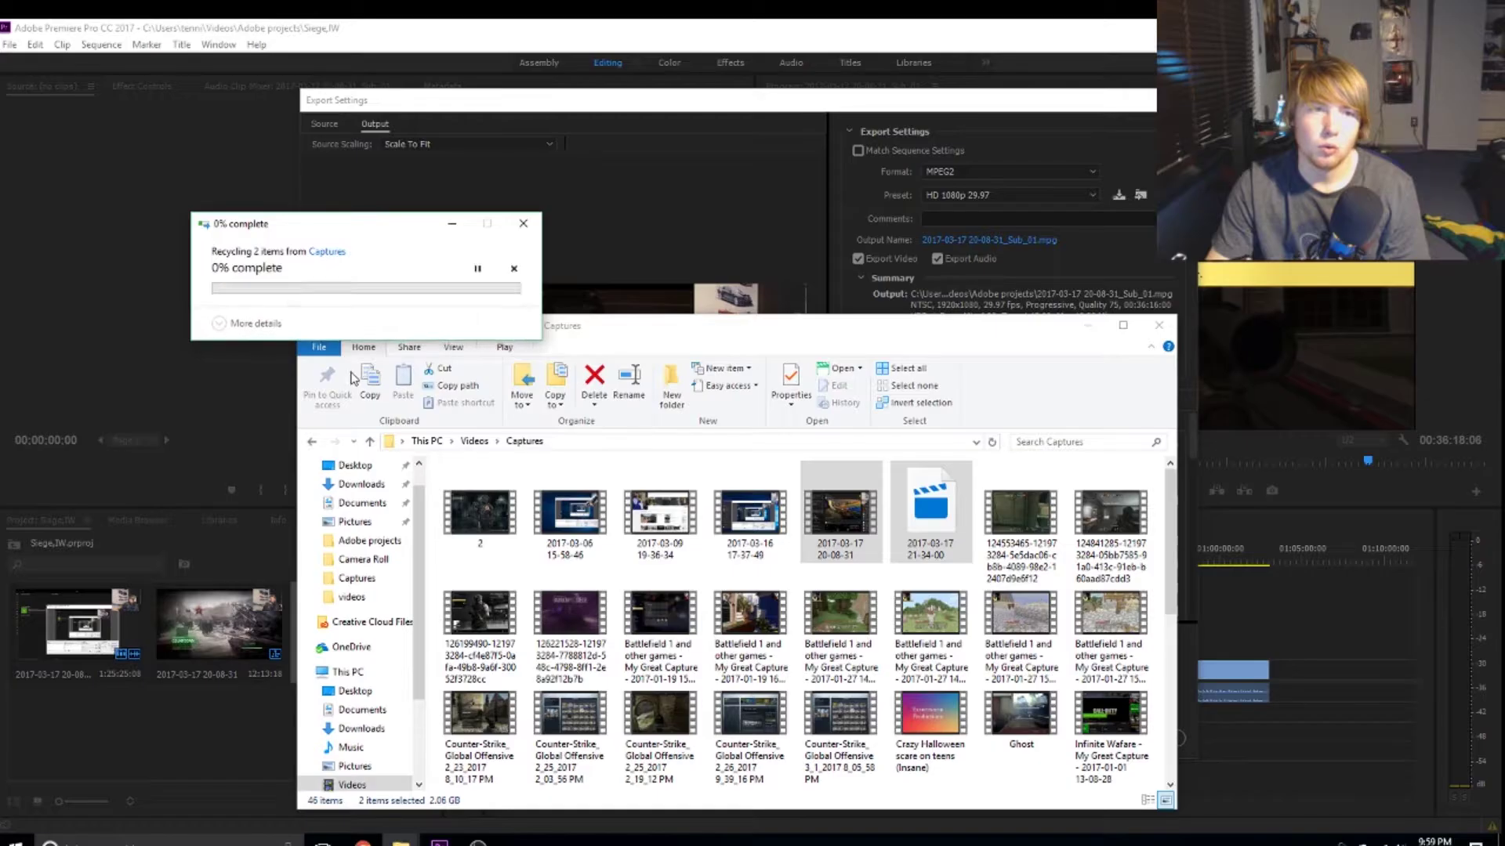
left_click(403, 399)
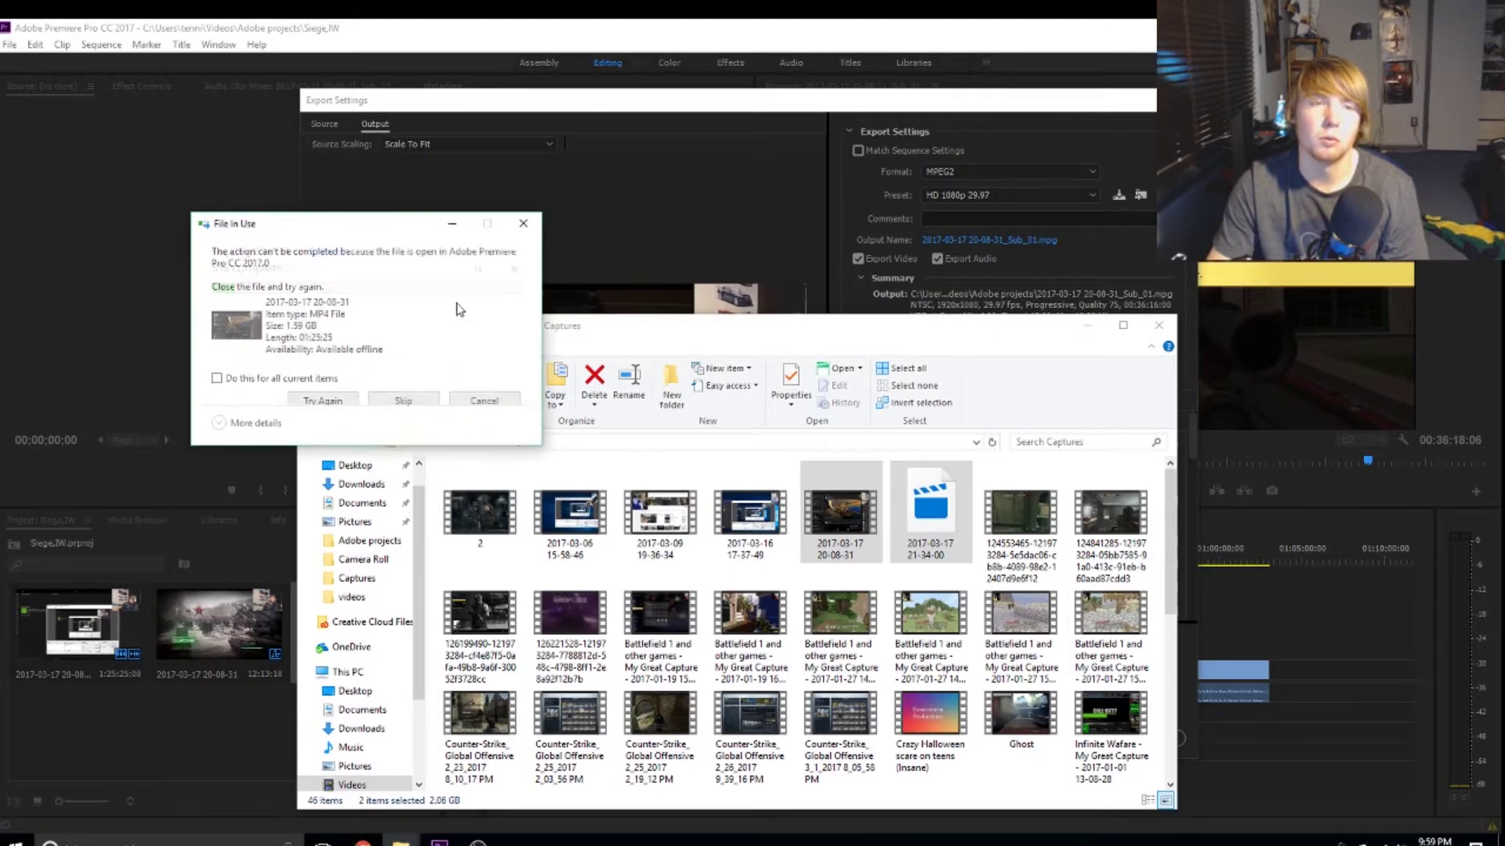
left_click(524, 225)
left_click(931, 510)
key("Delete")
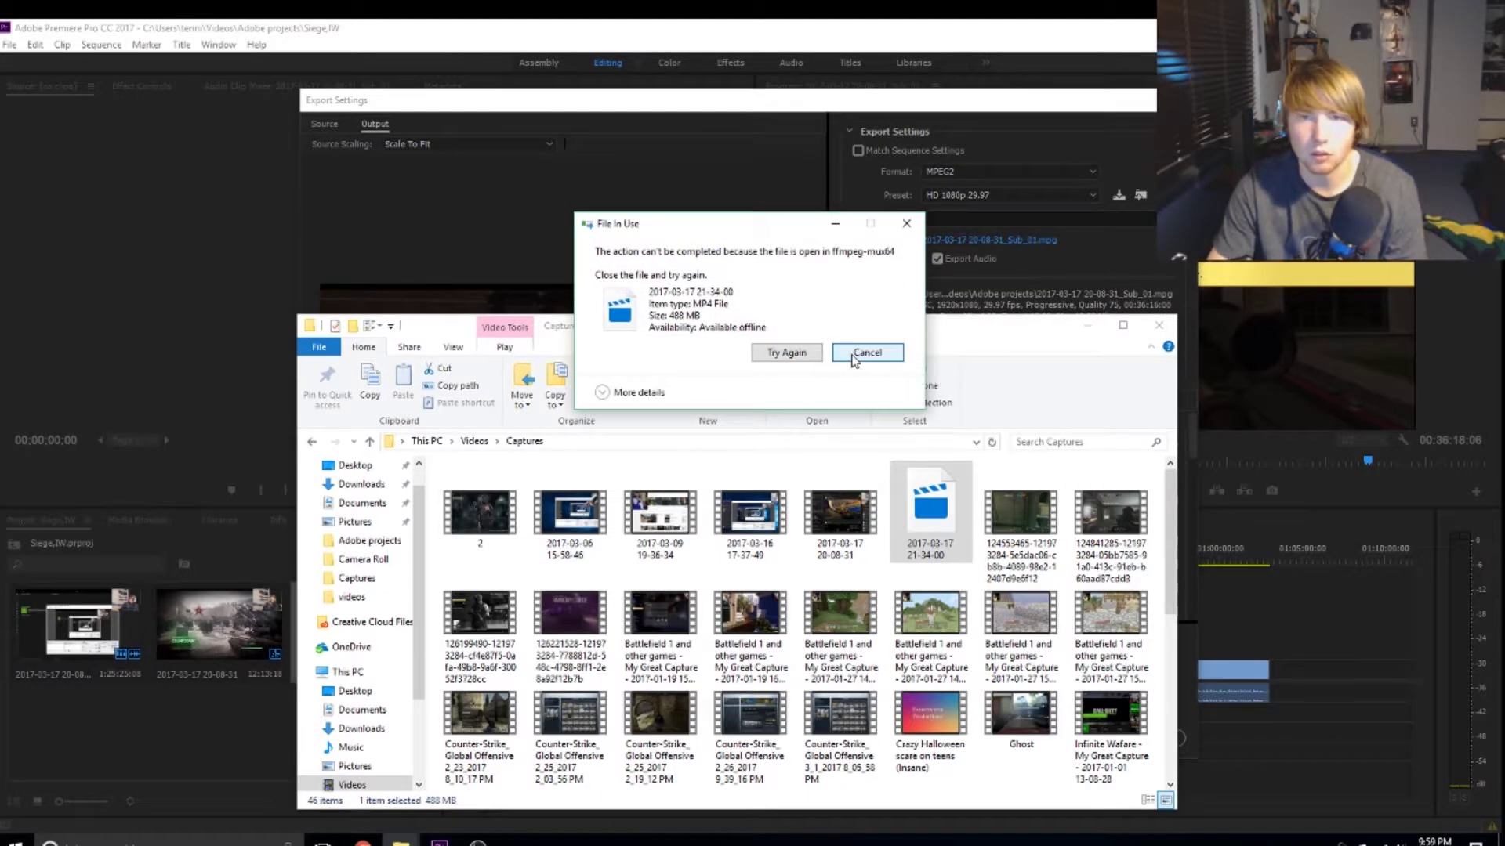
left_click(854, 356)
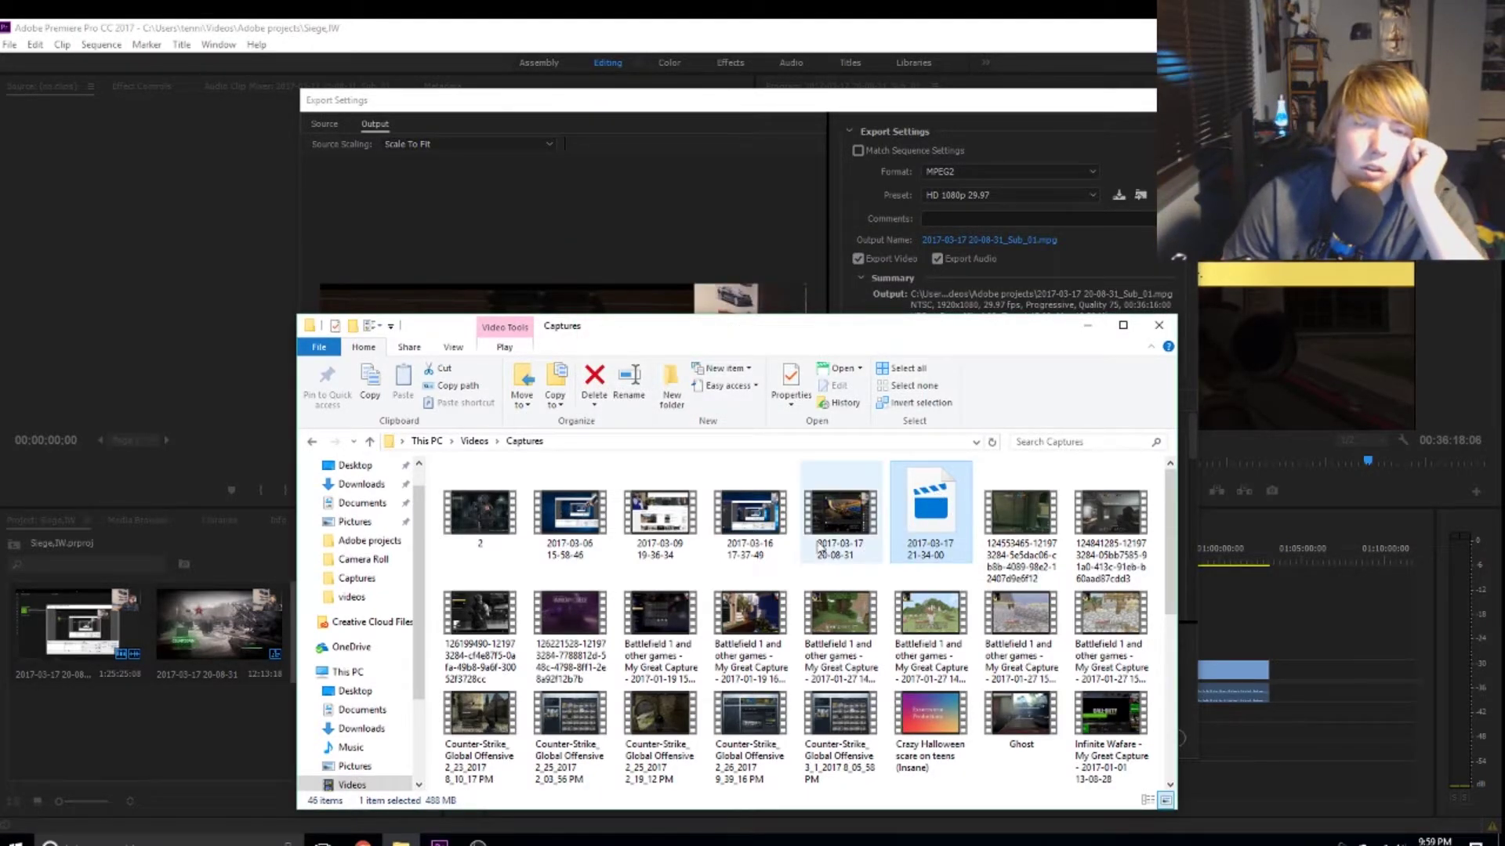
Step: Look through the recordings in the Captures folder and check their file details
scroll(705, 541, "down", 2)
scroll(659, 529, "up", 2)
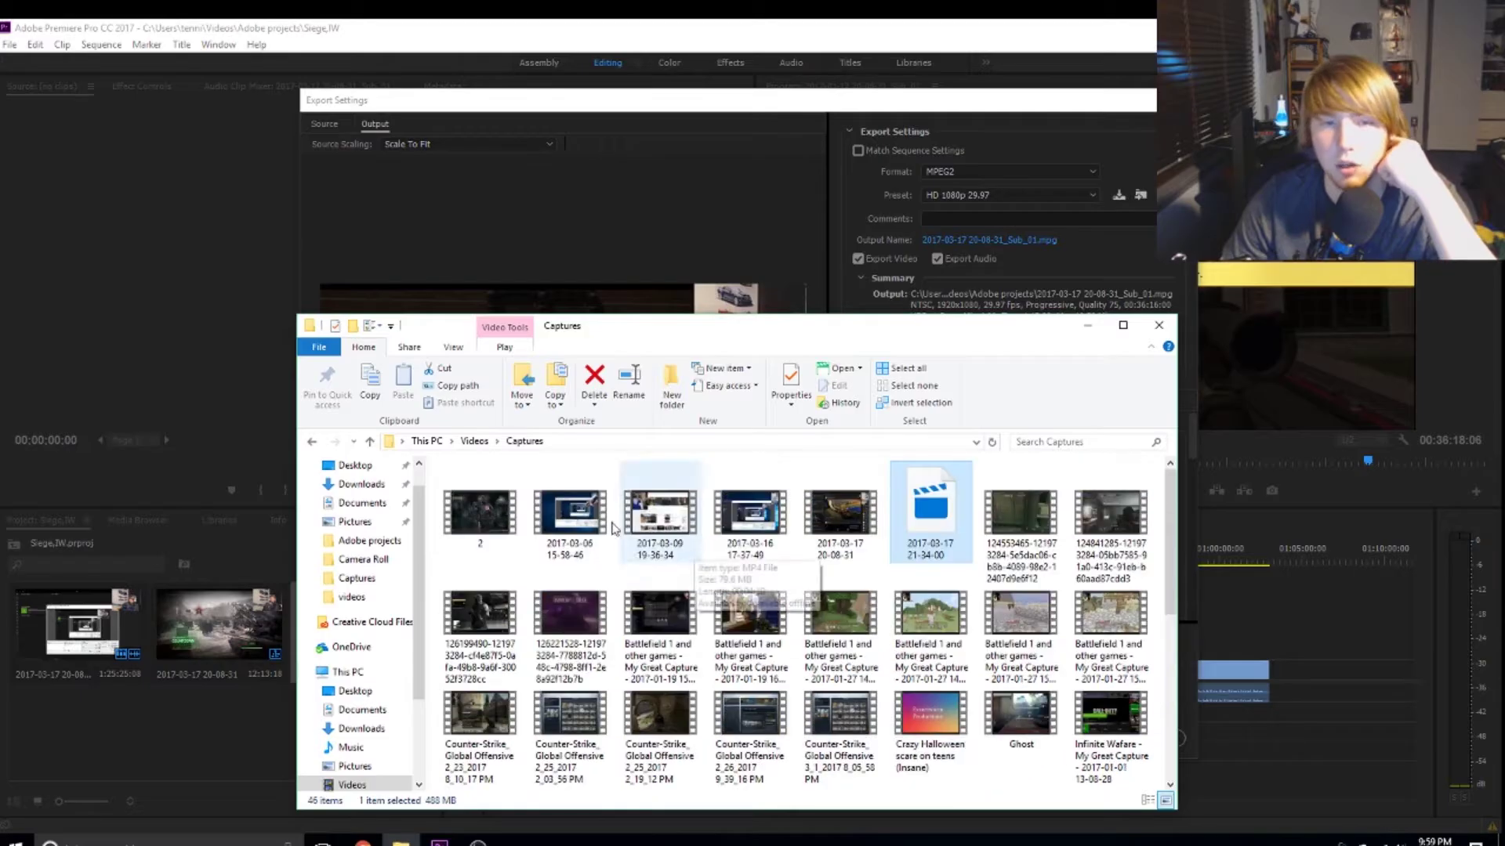
mouse_move(486, 519)
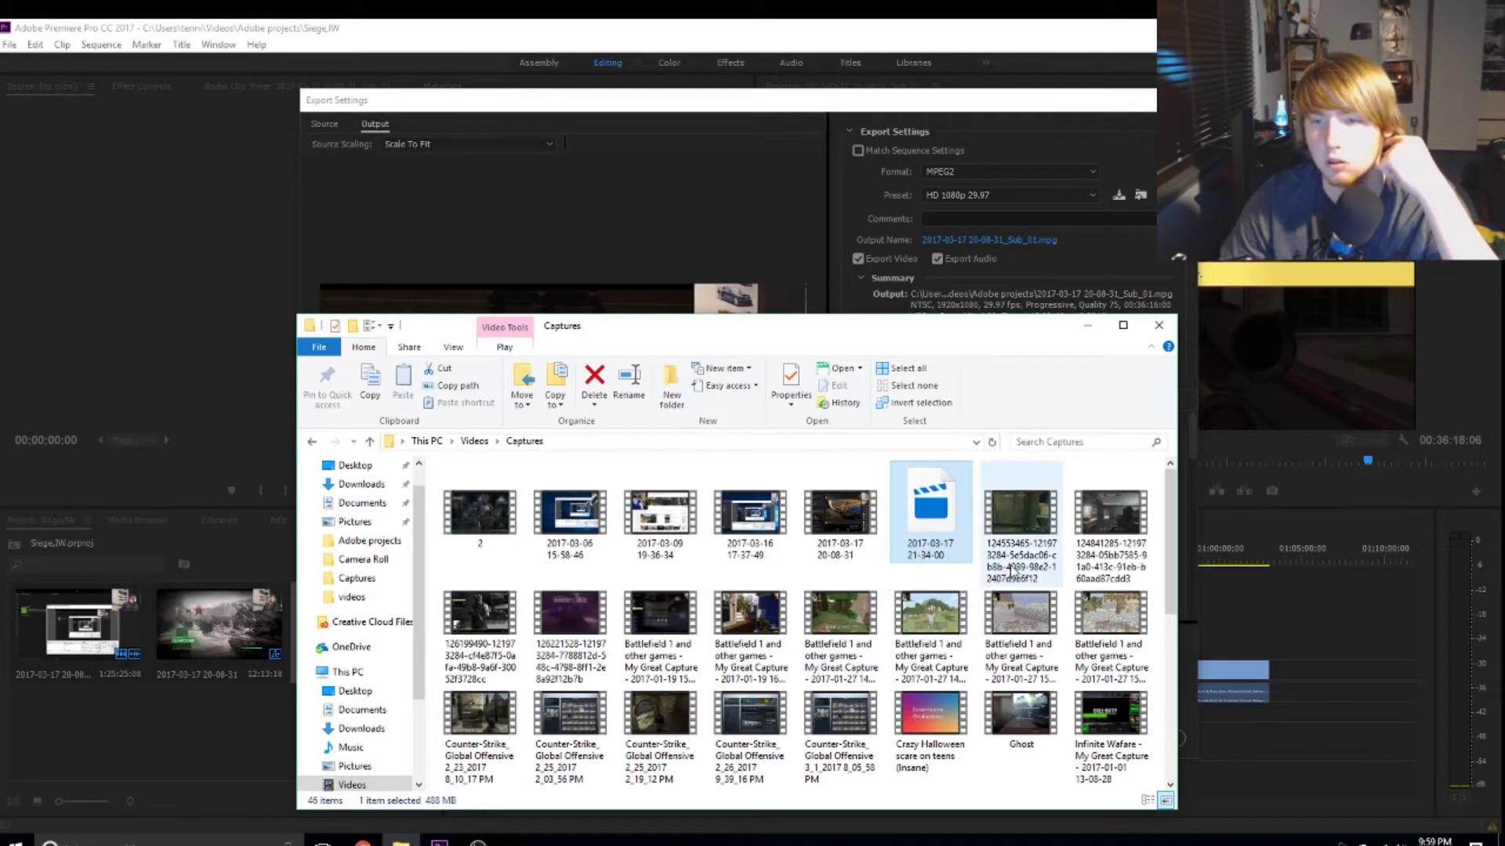
mouse_move(1013, 571)
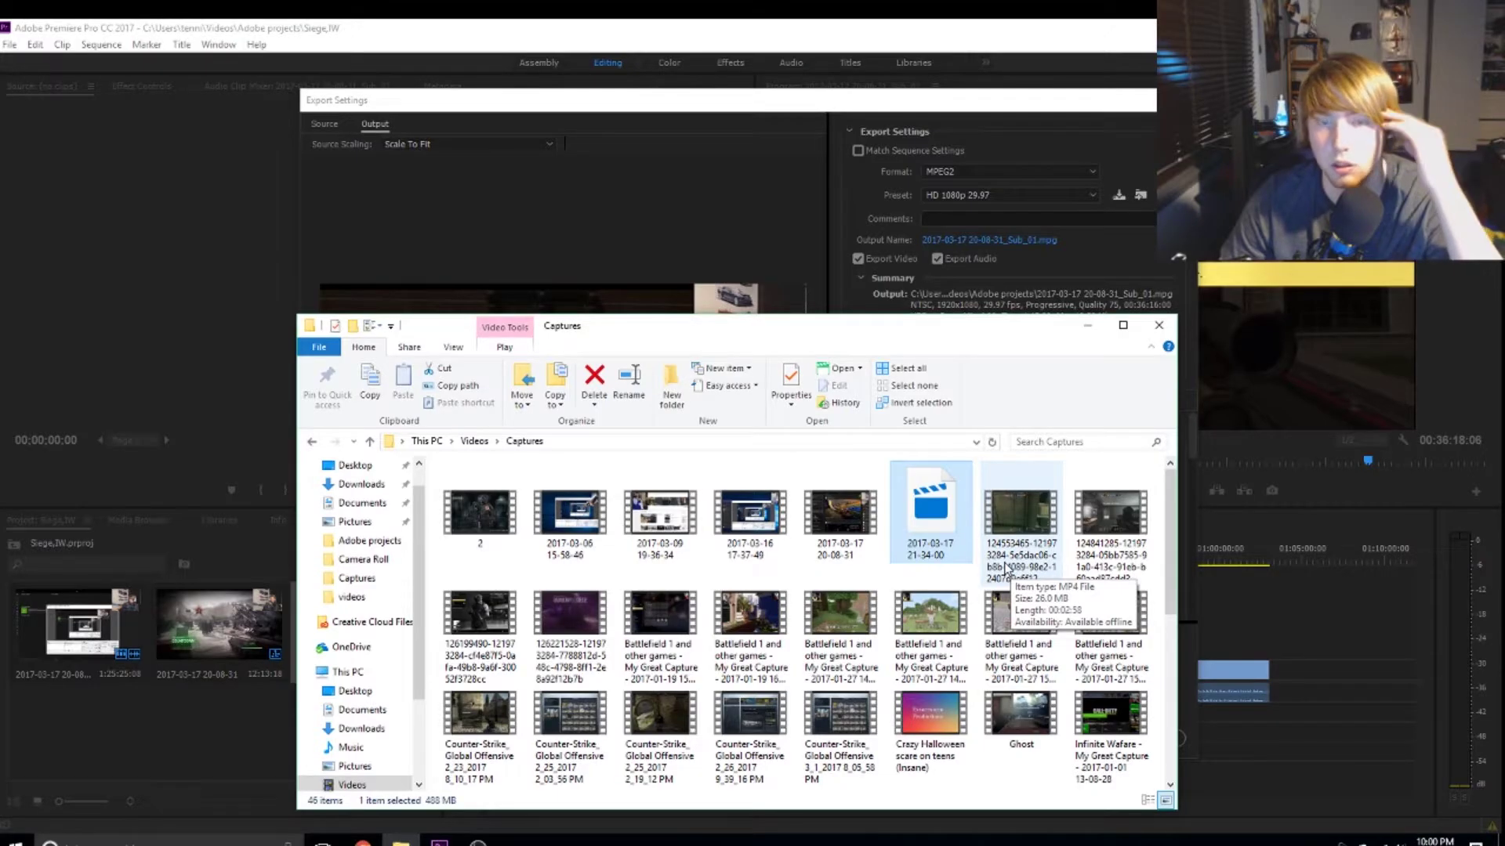
scroll(1006, 563, "down", 3)
scroll(952, 595, "up", 3)
scroll(916, 615, "down", 3)
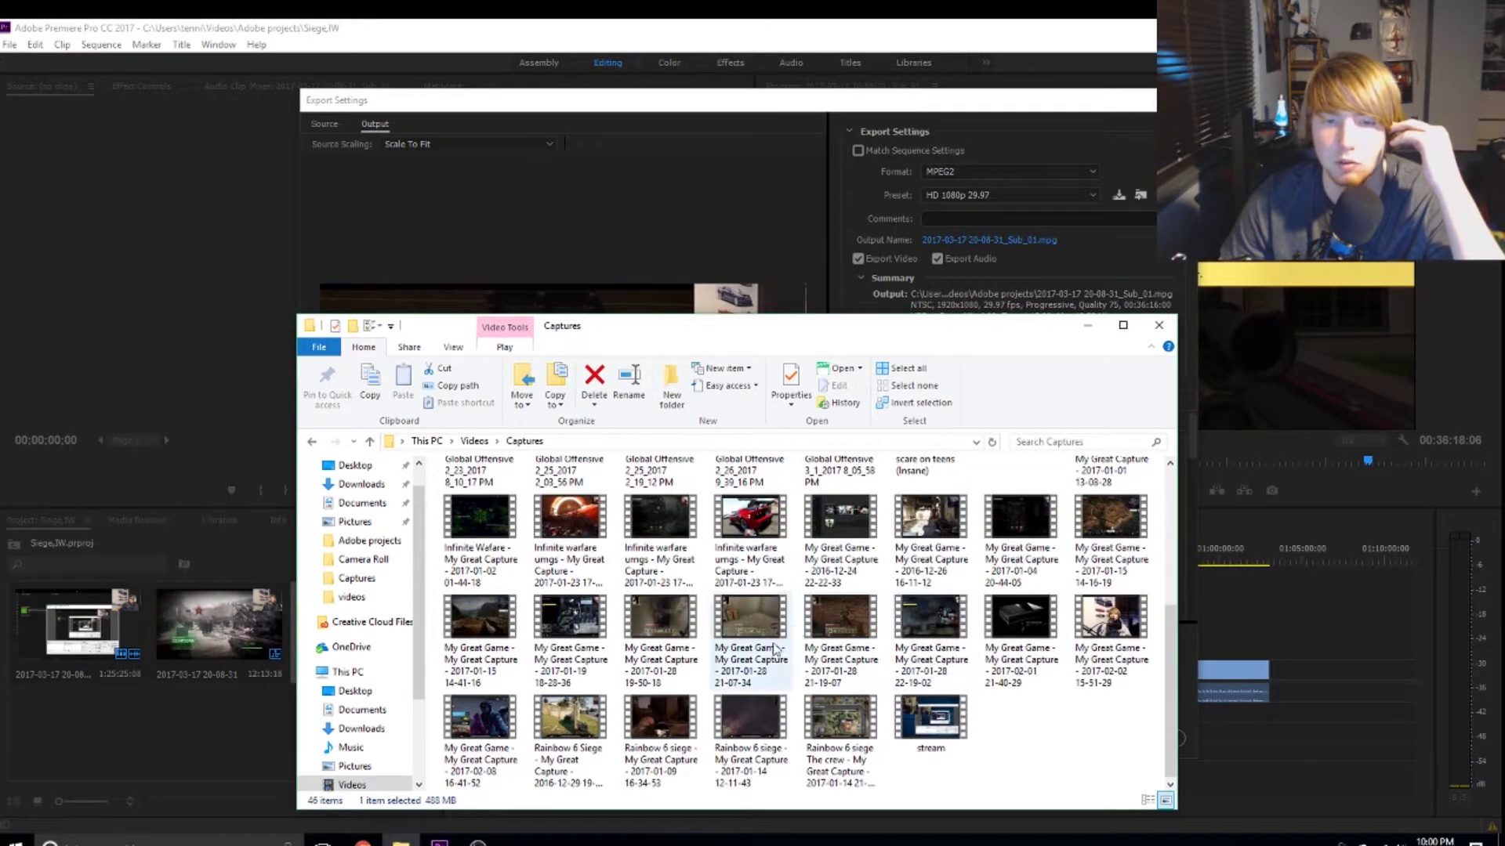
scroll(662, 650, "up", 3)
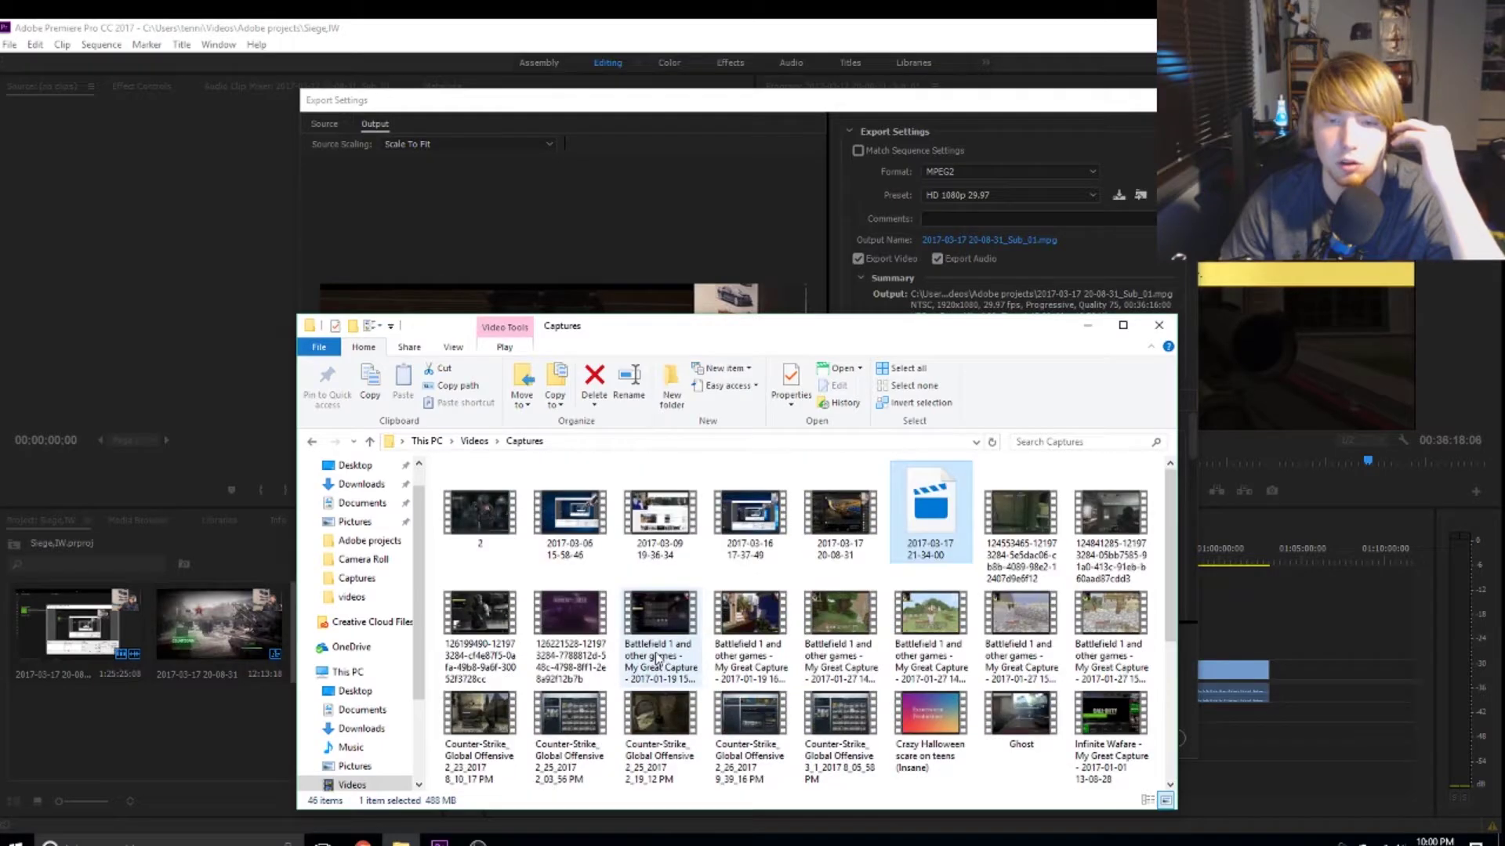
Step: Return to Quick access and try to open the videos folder on CD Drive (F:)
left_click(311, 442)
left_click(1089, 558)
double_click(1050, 572)
left_click(926, 468)
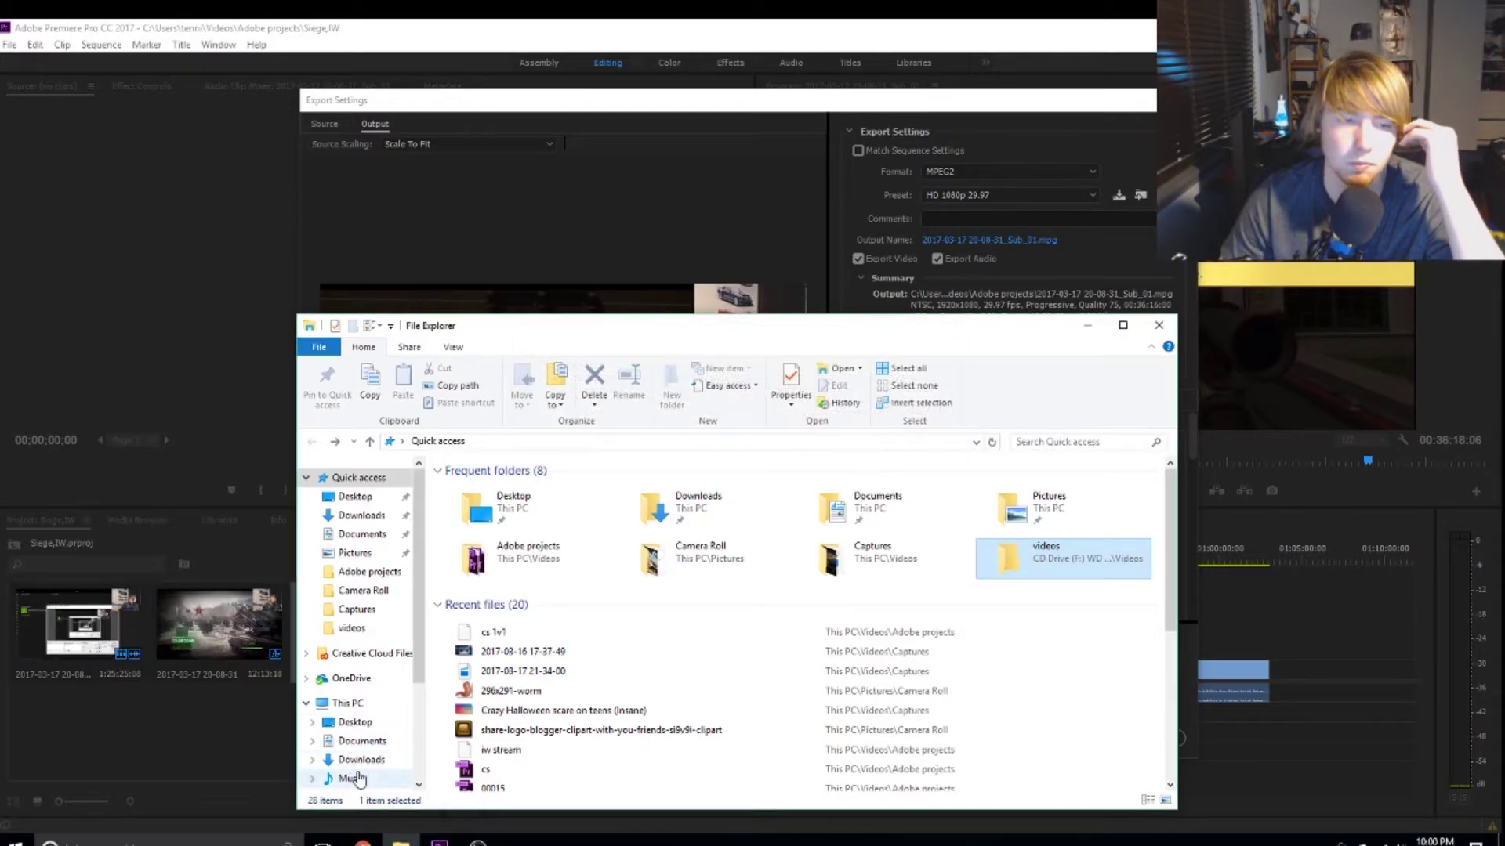
Step: Open the Videos folder of This PC and examine the clips in its umgs and gopro,jvc,sony subfolders
scroll(376, 706, "down", 2)
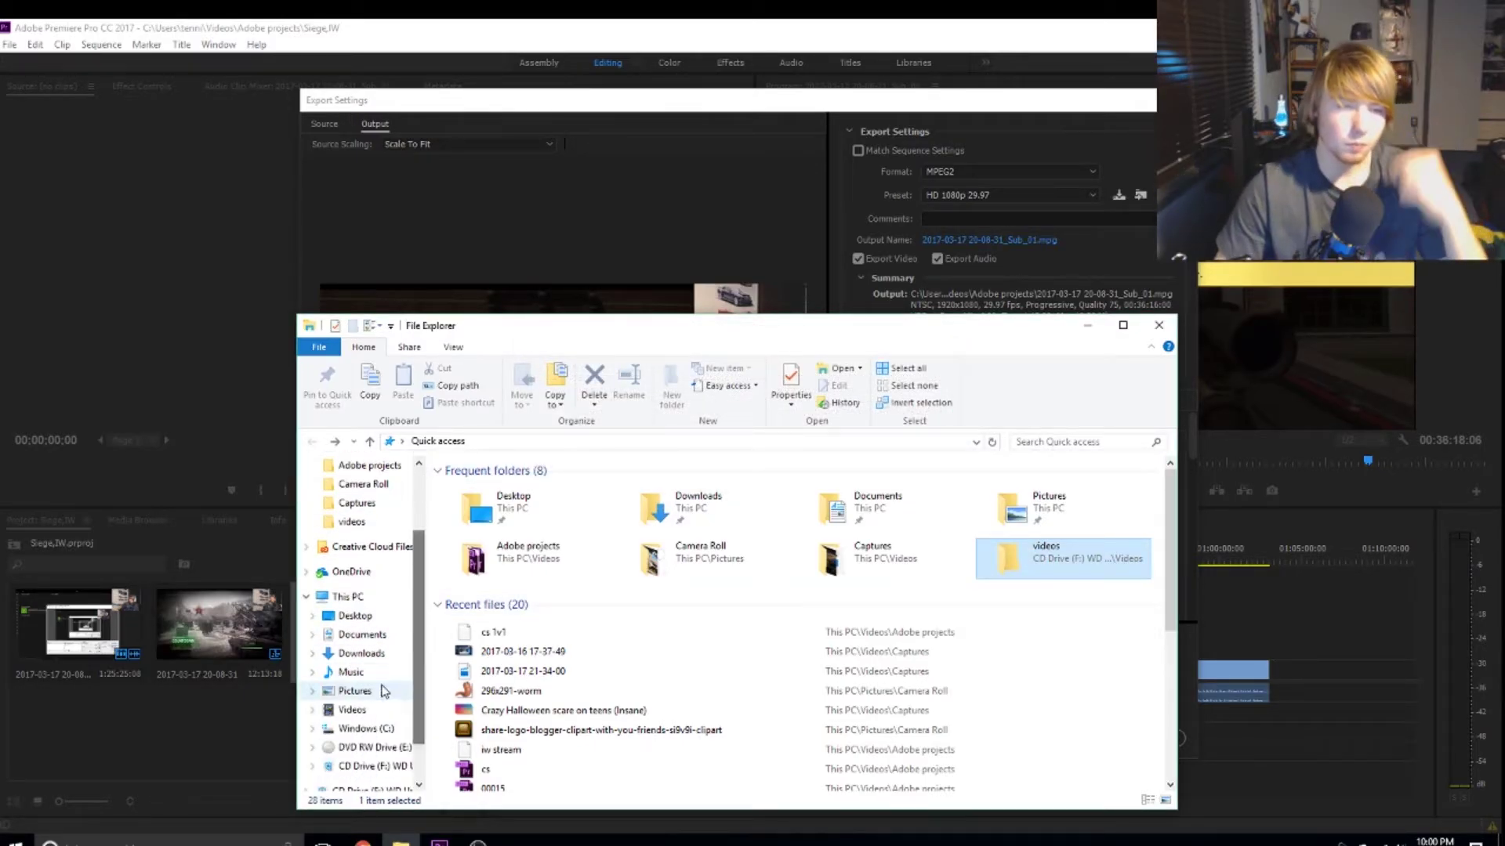
left_click(352, 709)
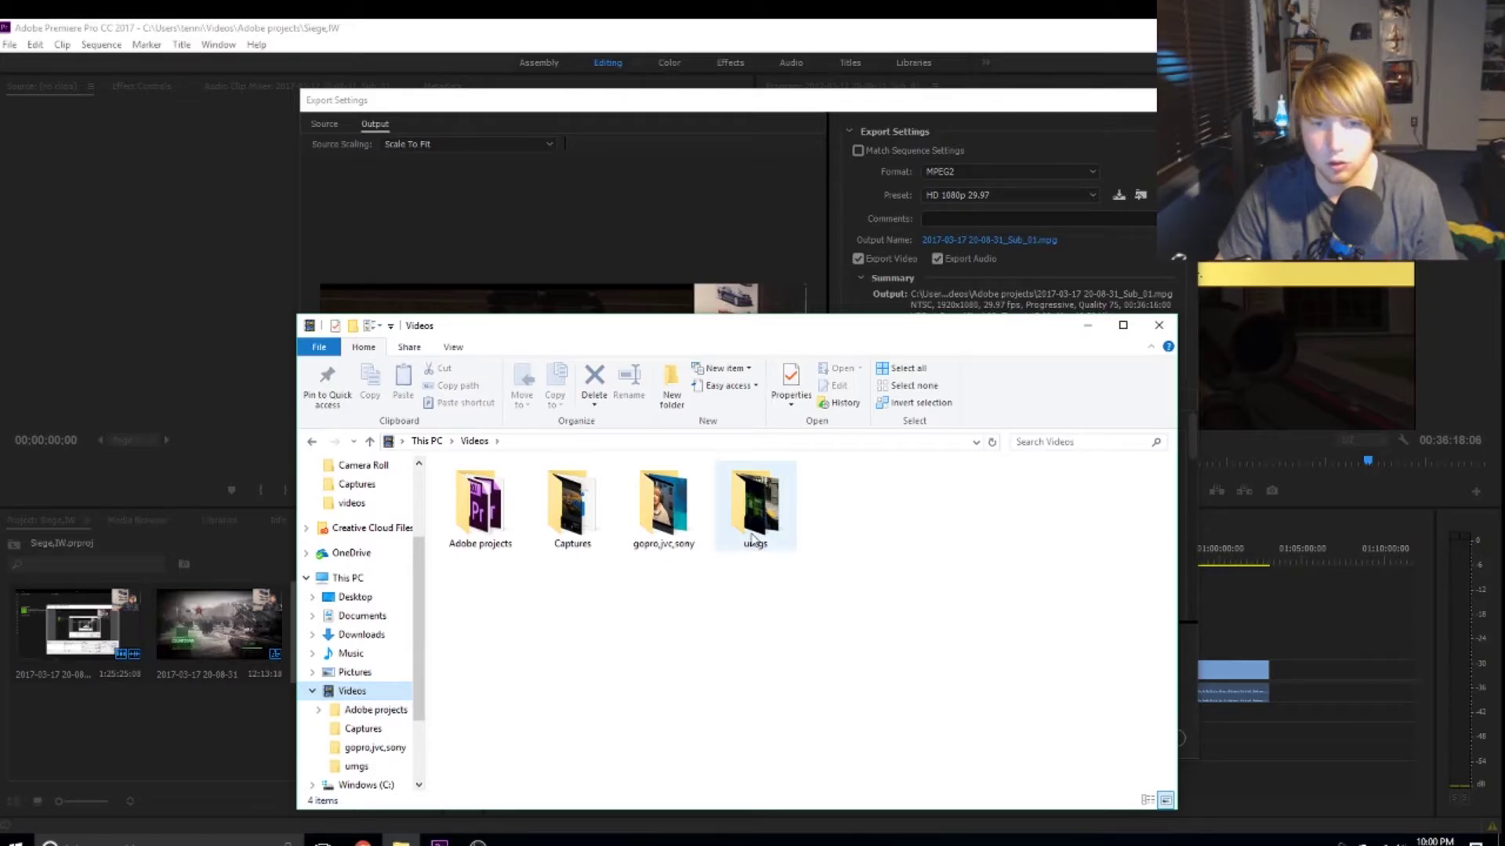
double_click(754, 541)
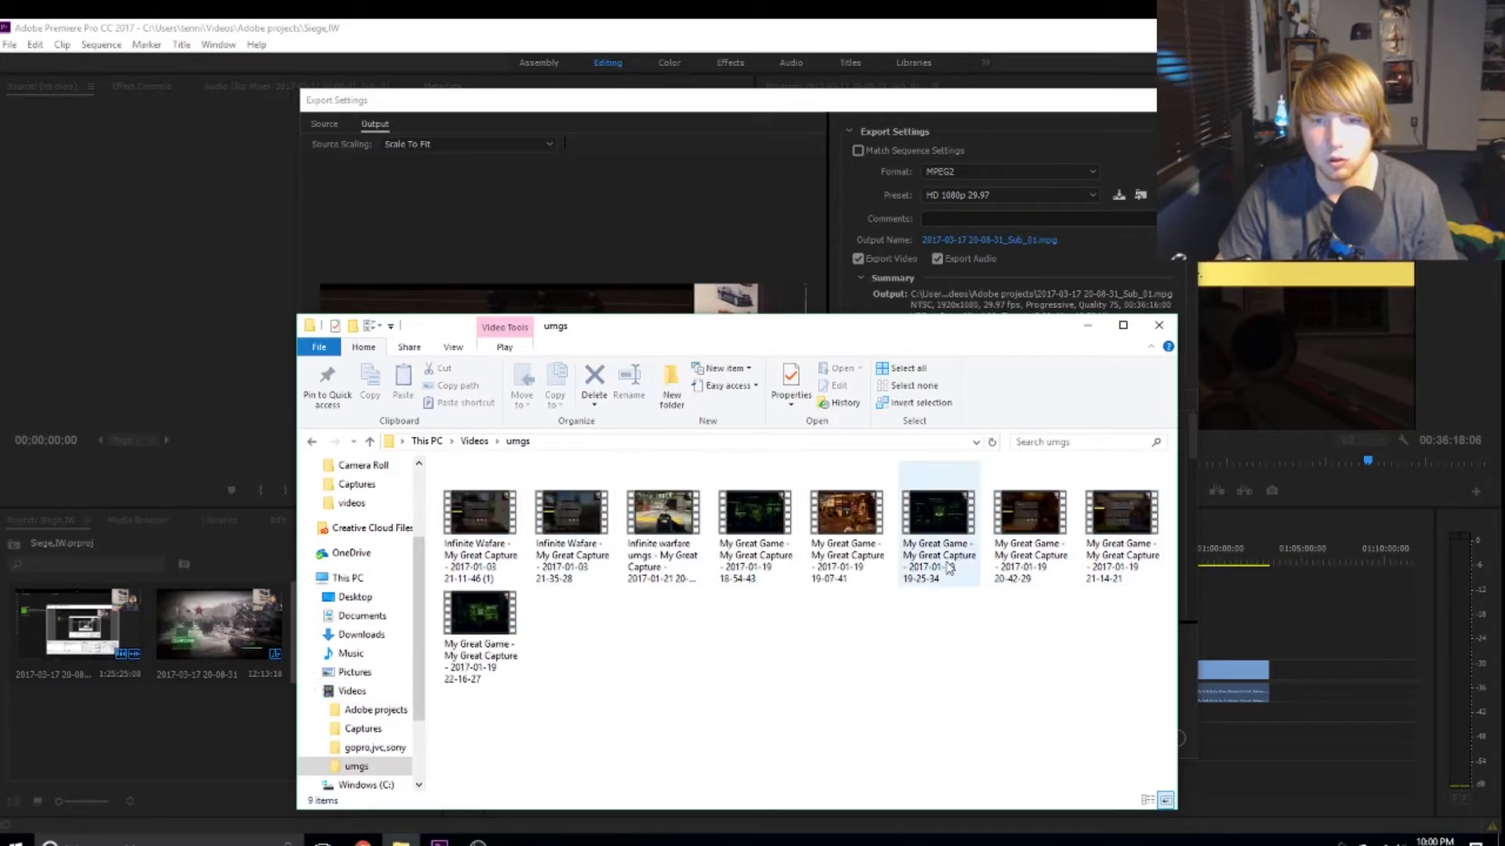
left_click(313, 443)
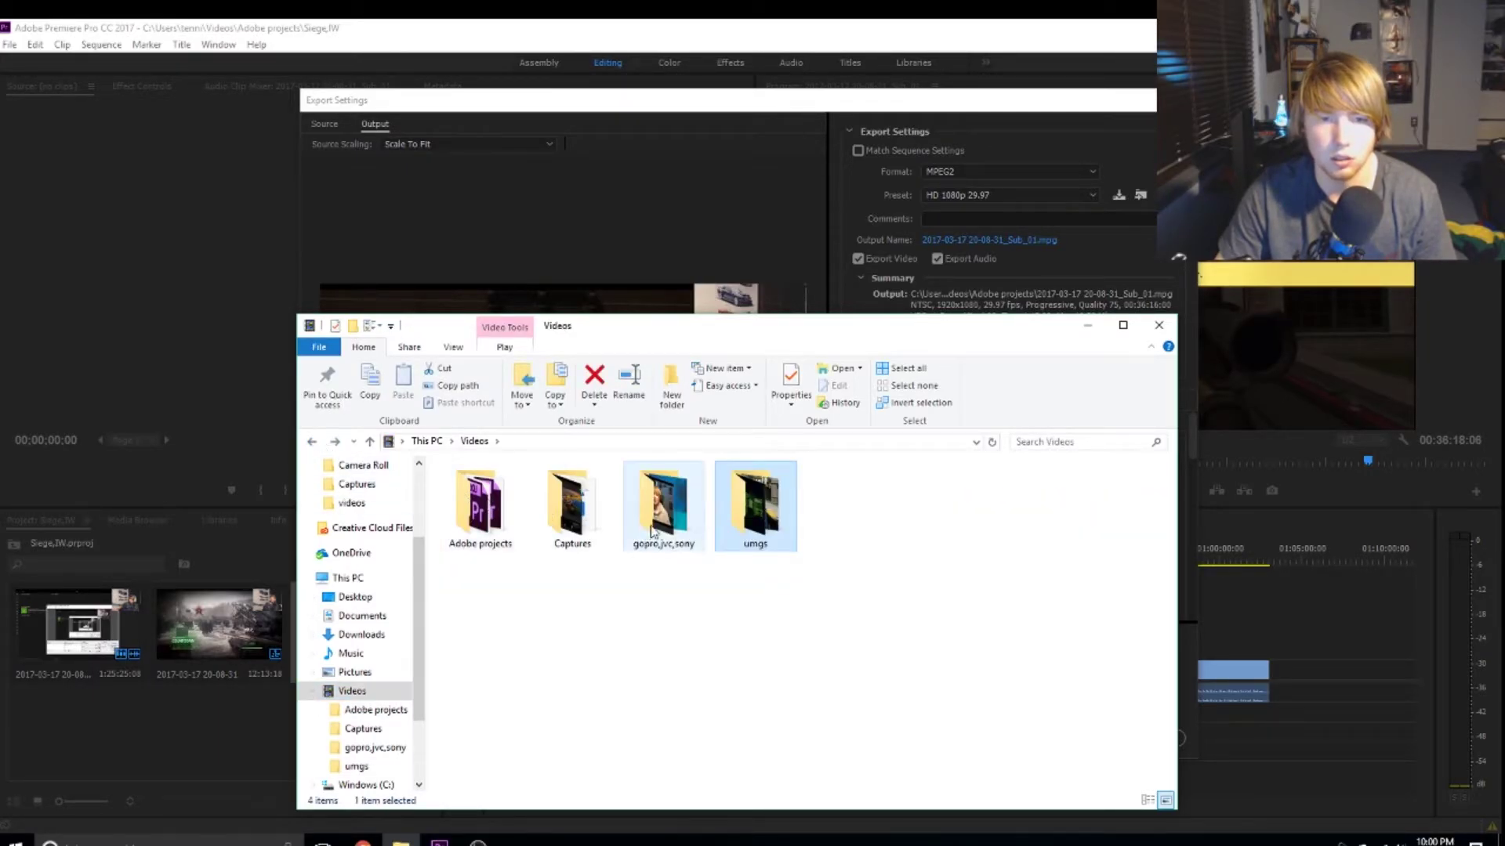
double_click(661, 509)
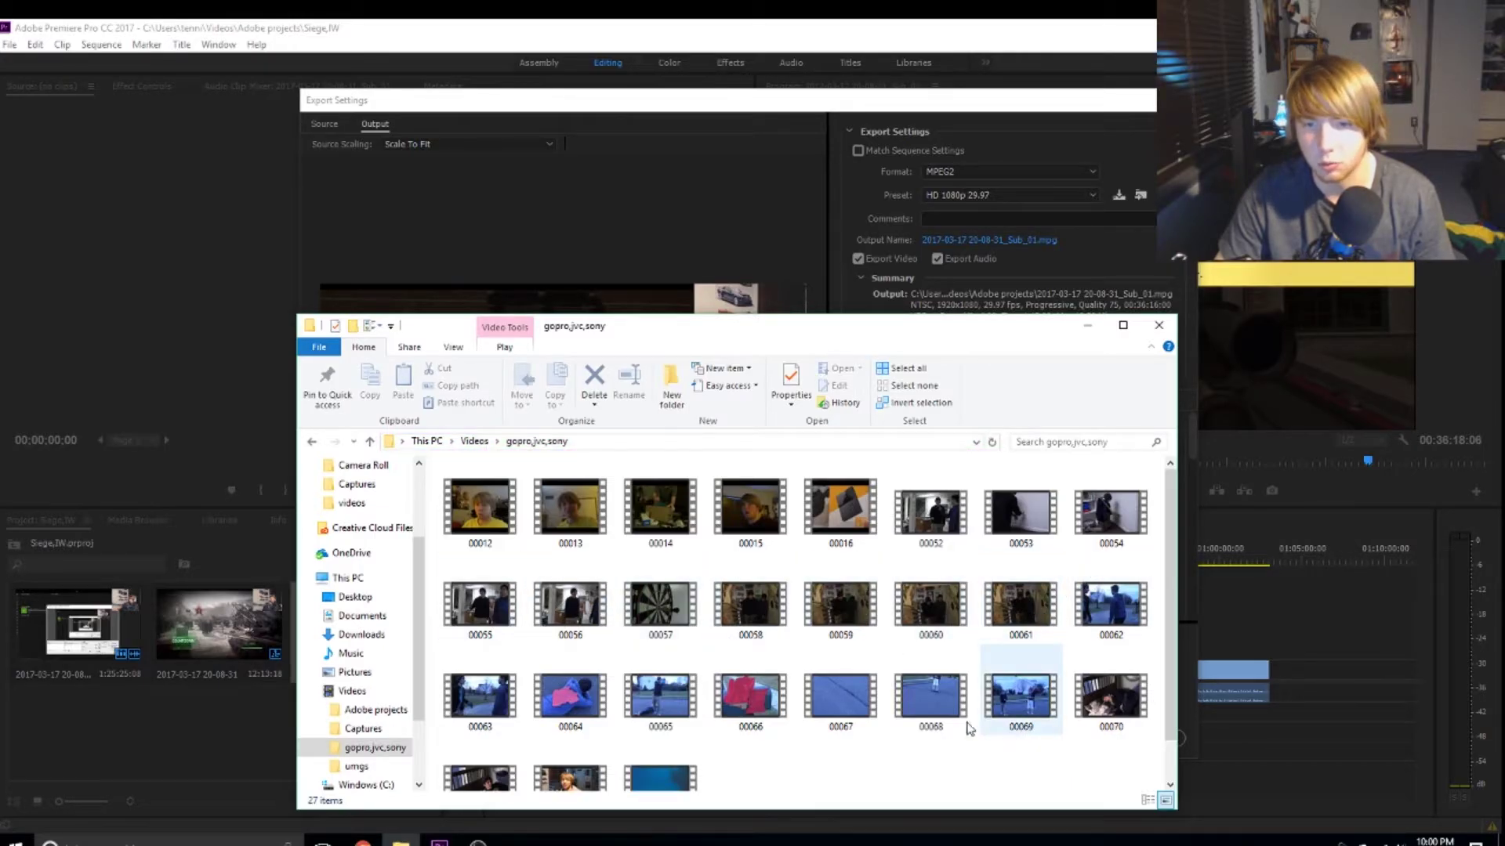
scroll(1090, 730, "down", 1)
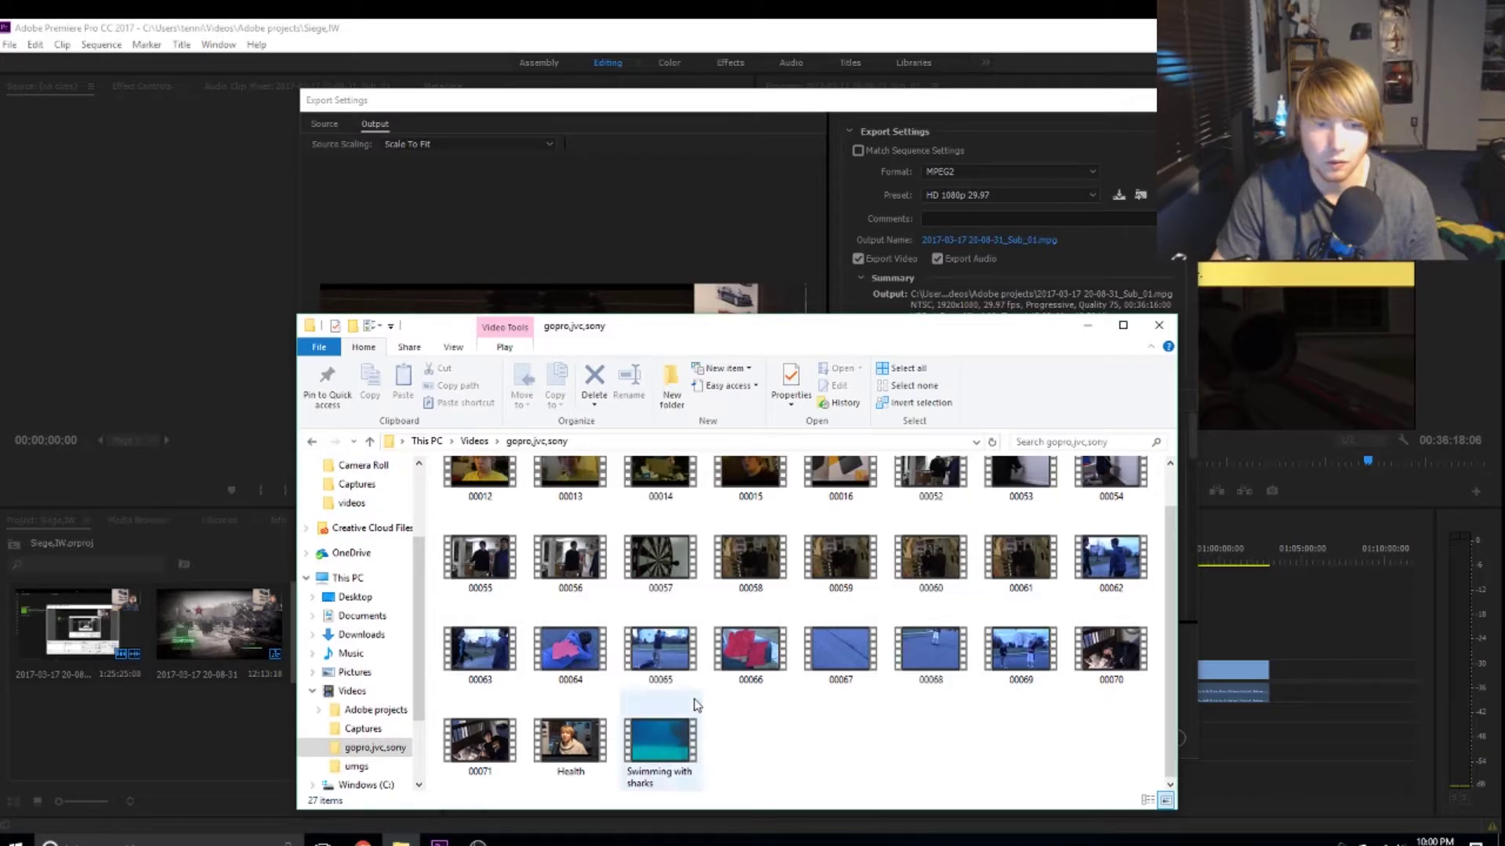
left_click(314, 442)
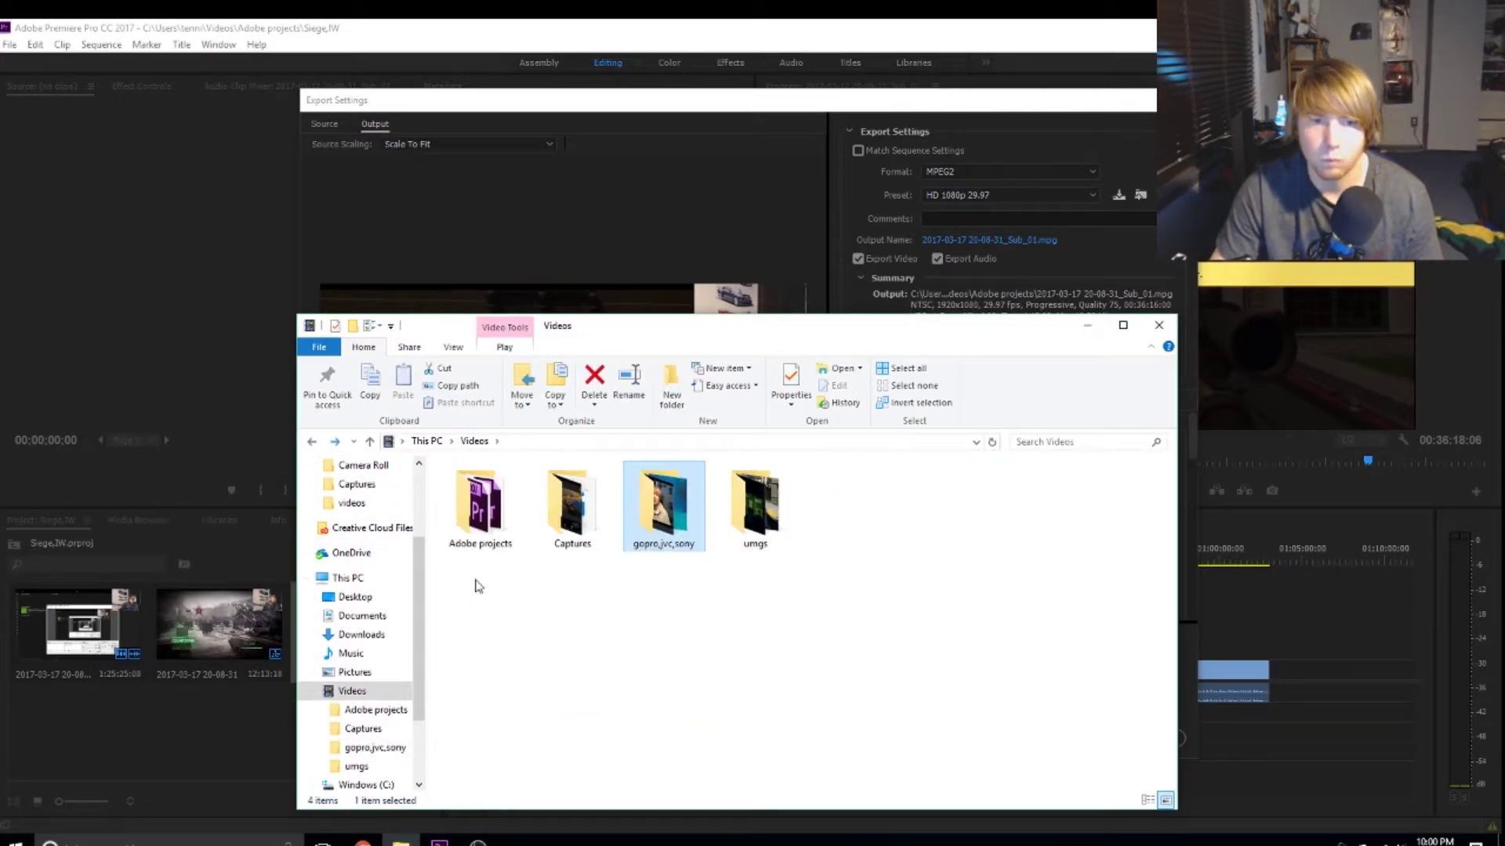
double_click(641, 526)
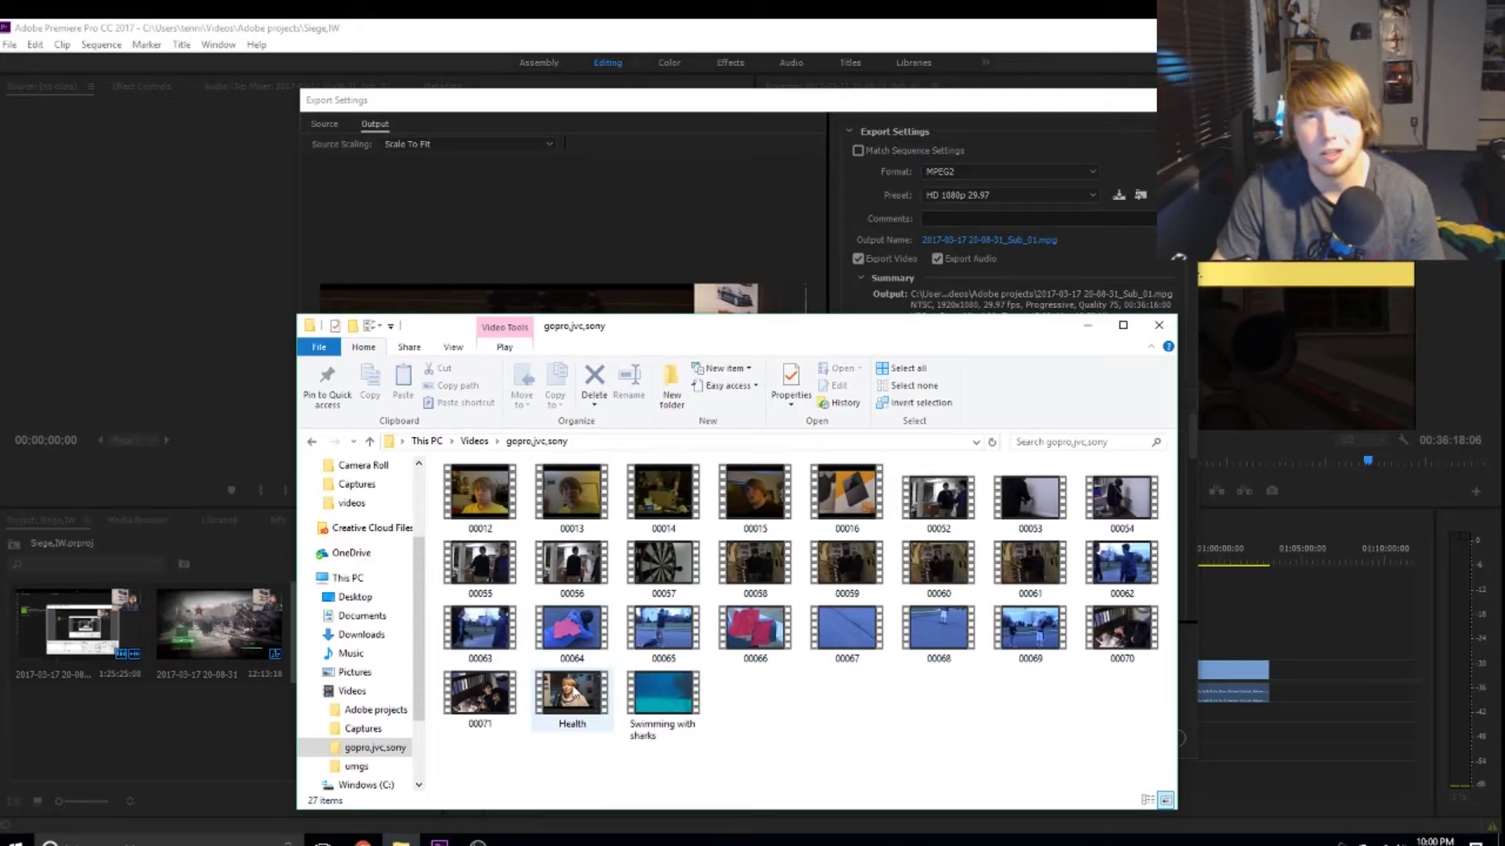
Step: Look through the Captures, gopro,jvc,sony and Adobe projects folders under Videos and examine the exported files
left_click(312, 442)
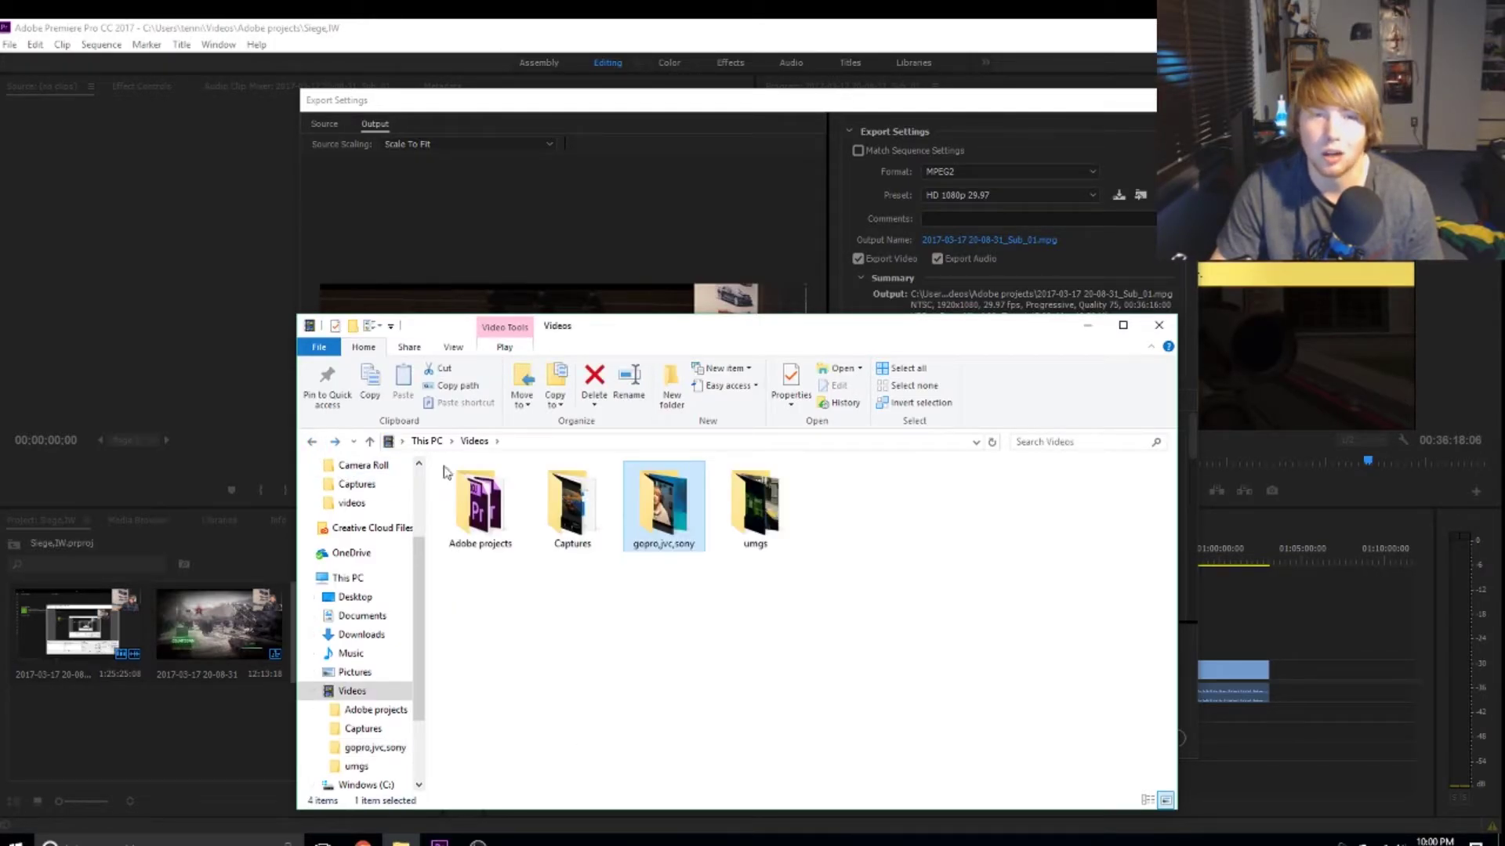
double_click(571, 508)
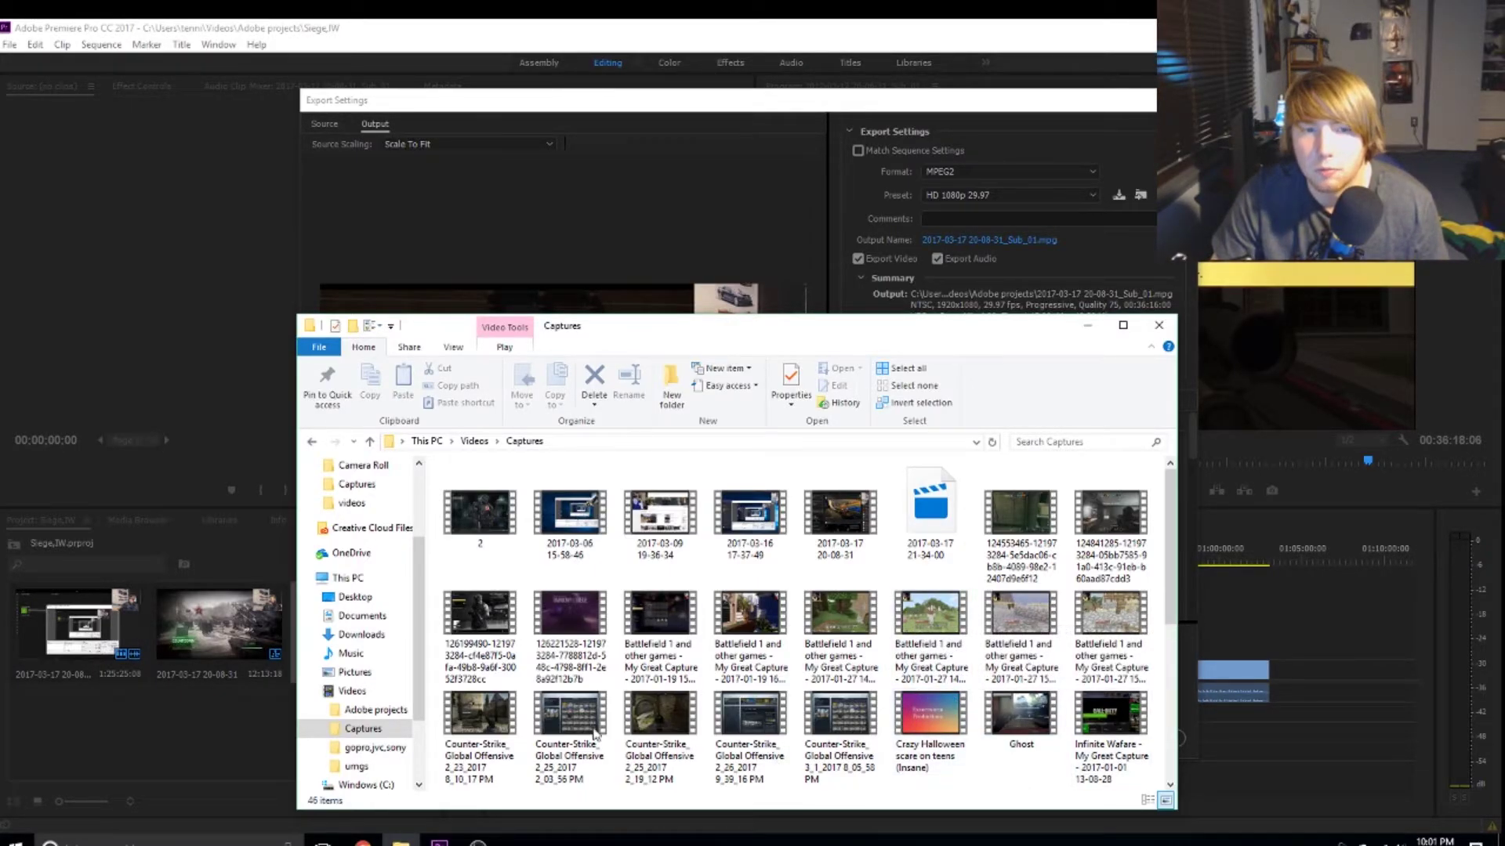
left_click(378, 748)
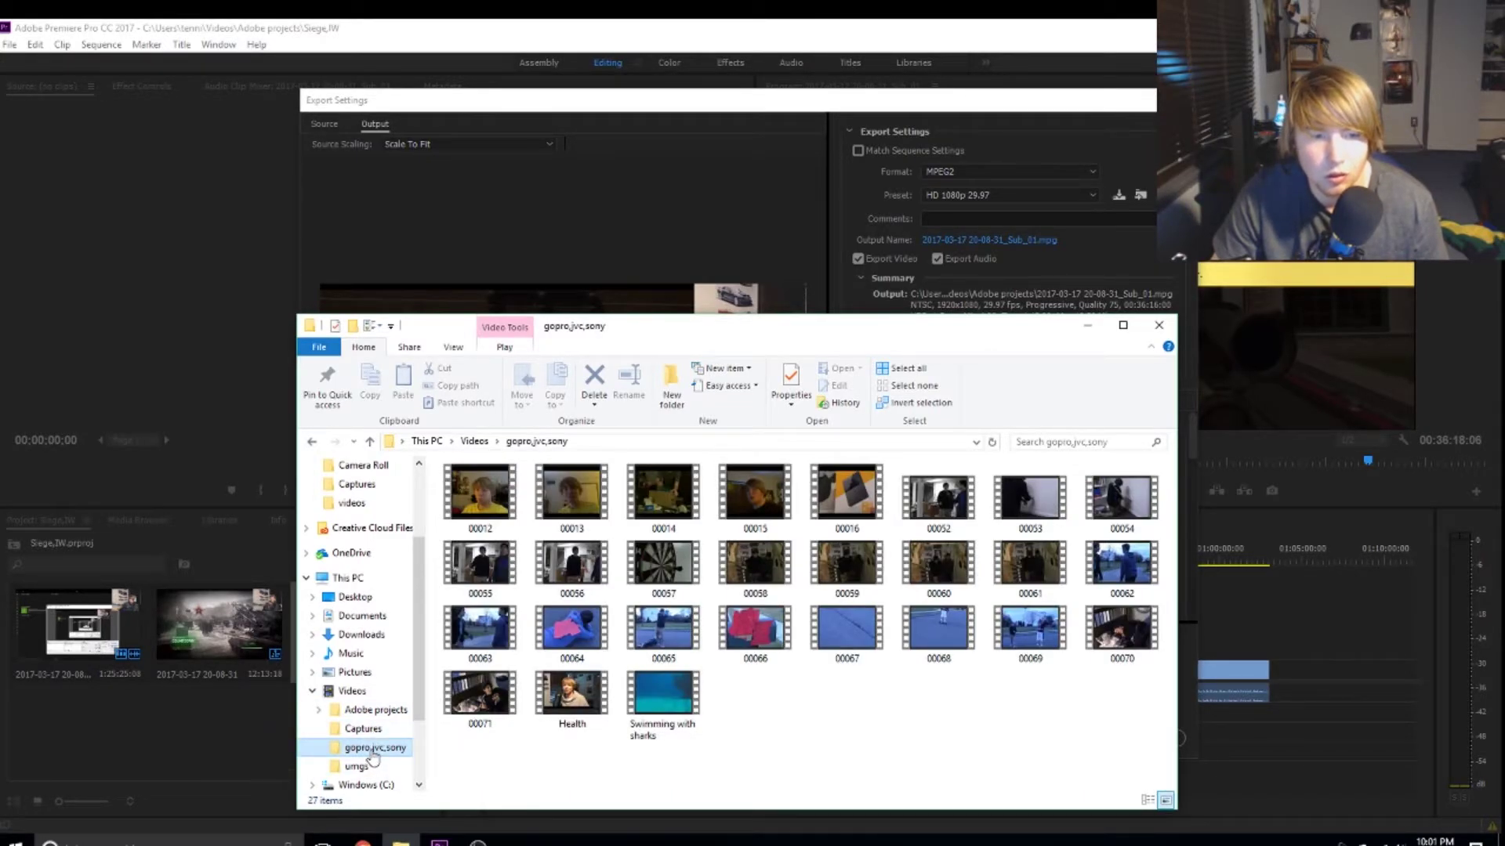
left_click(370, 712)
left_click_drag(514, 785, 845, 806)
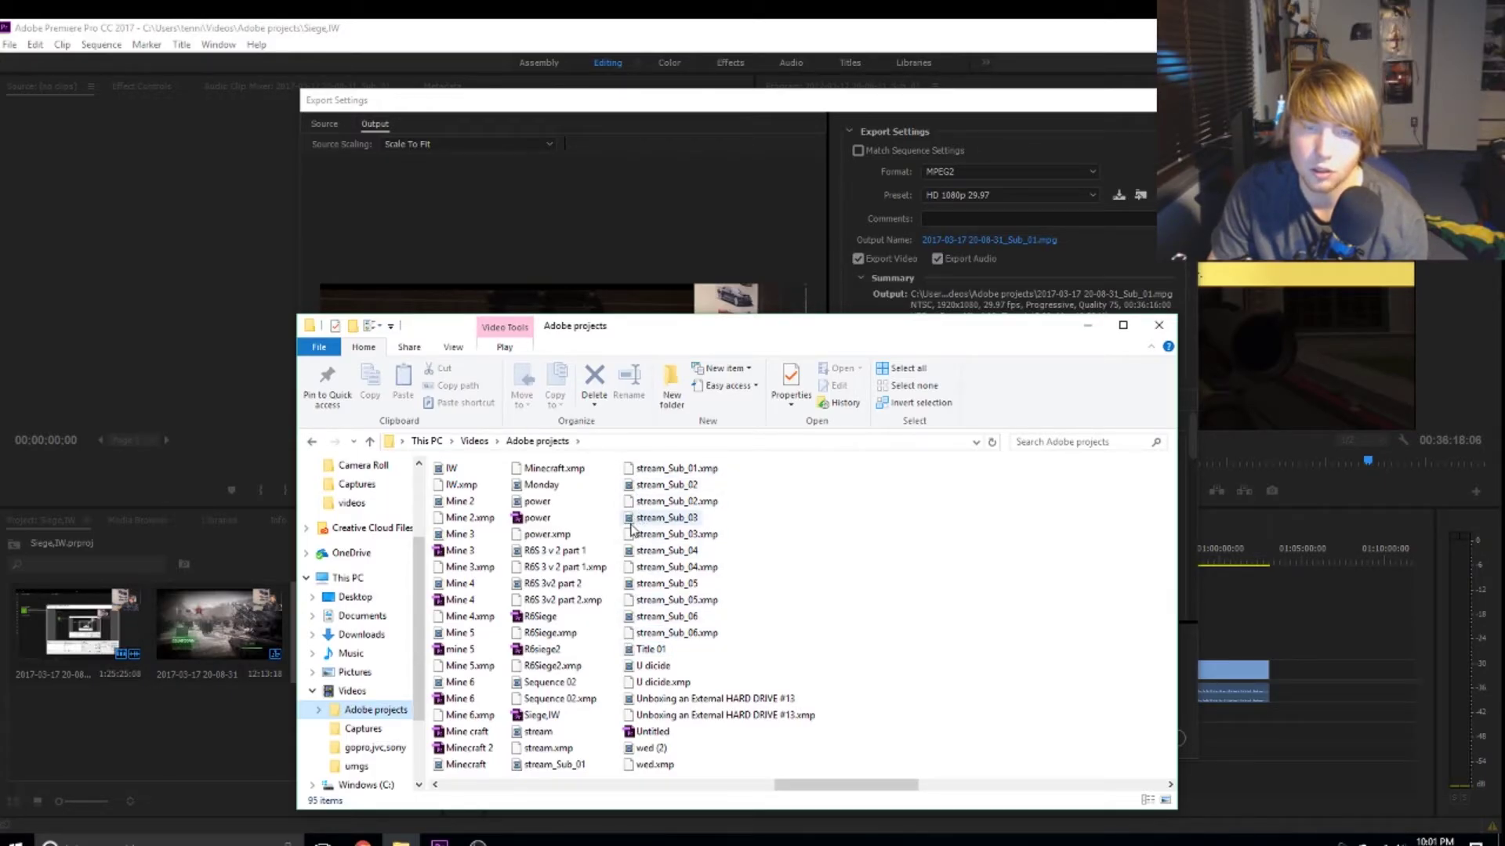
mouse_move(635, 525)
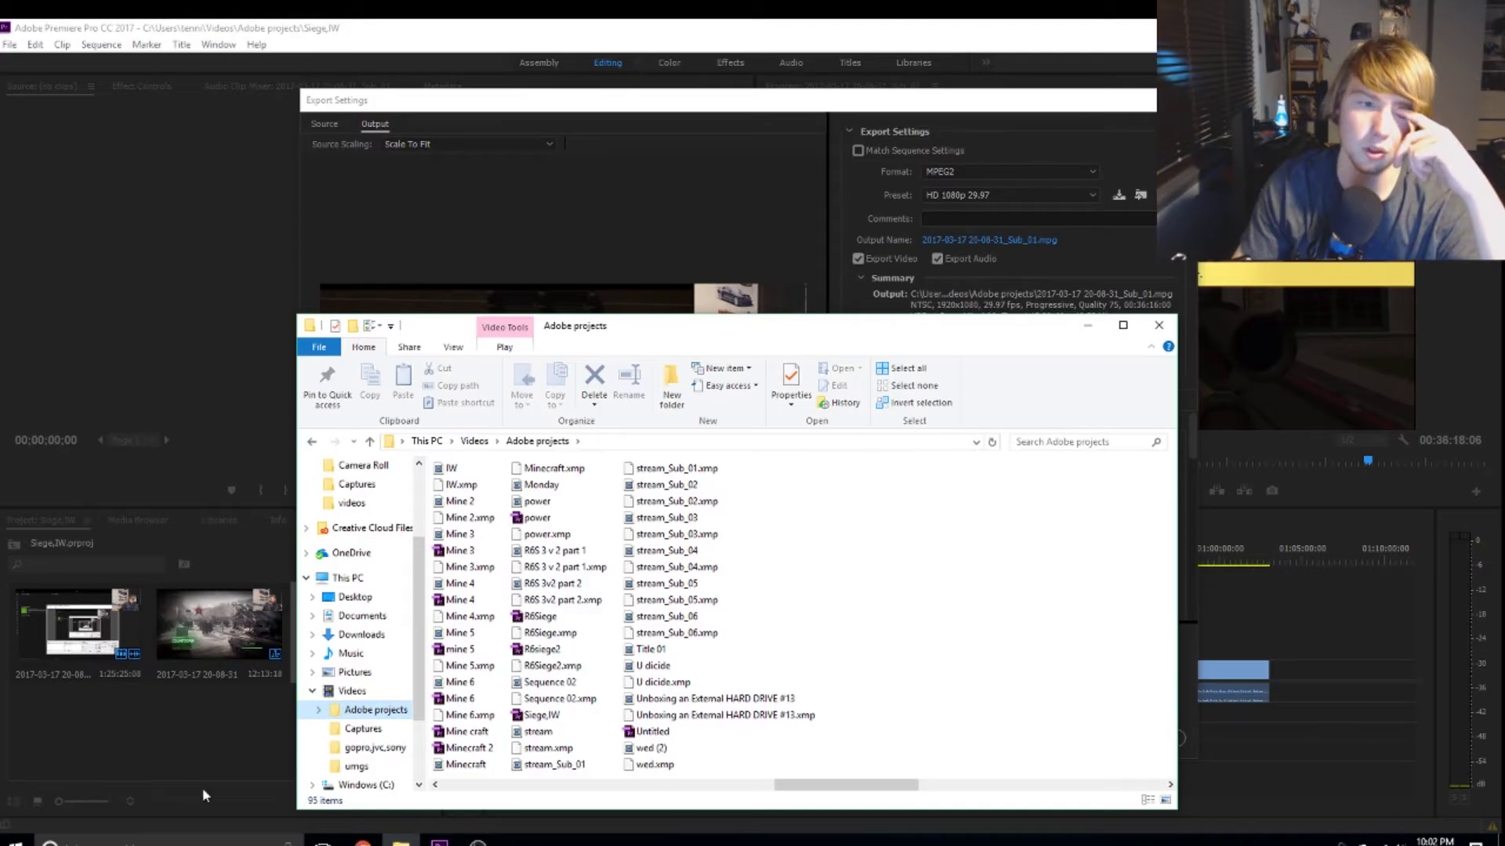
left_click(1009, 269)
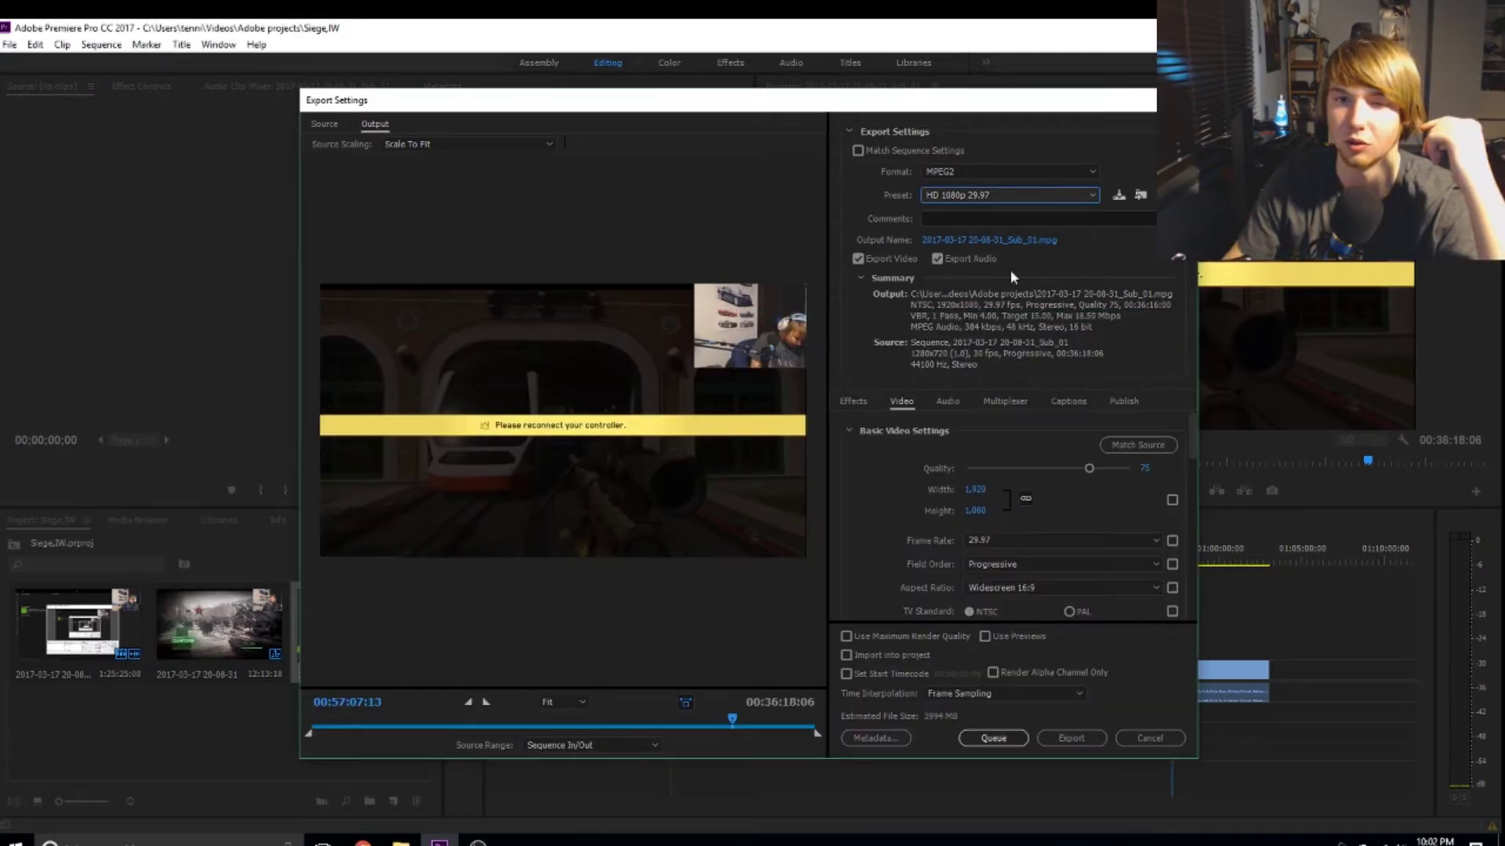
left_click(1061, 741)
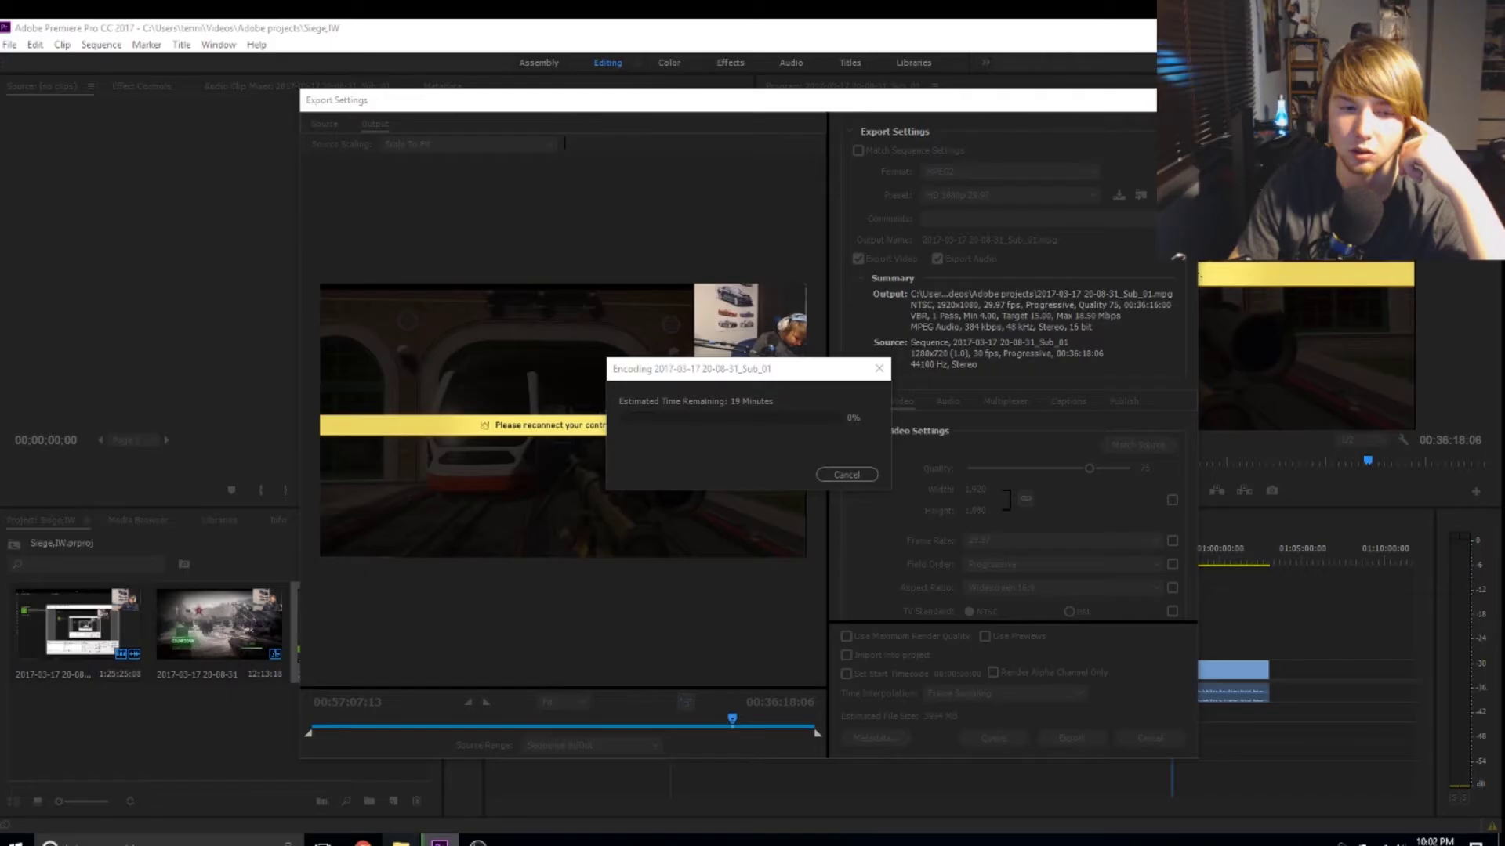
right_click(438, 840)
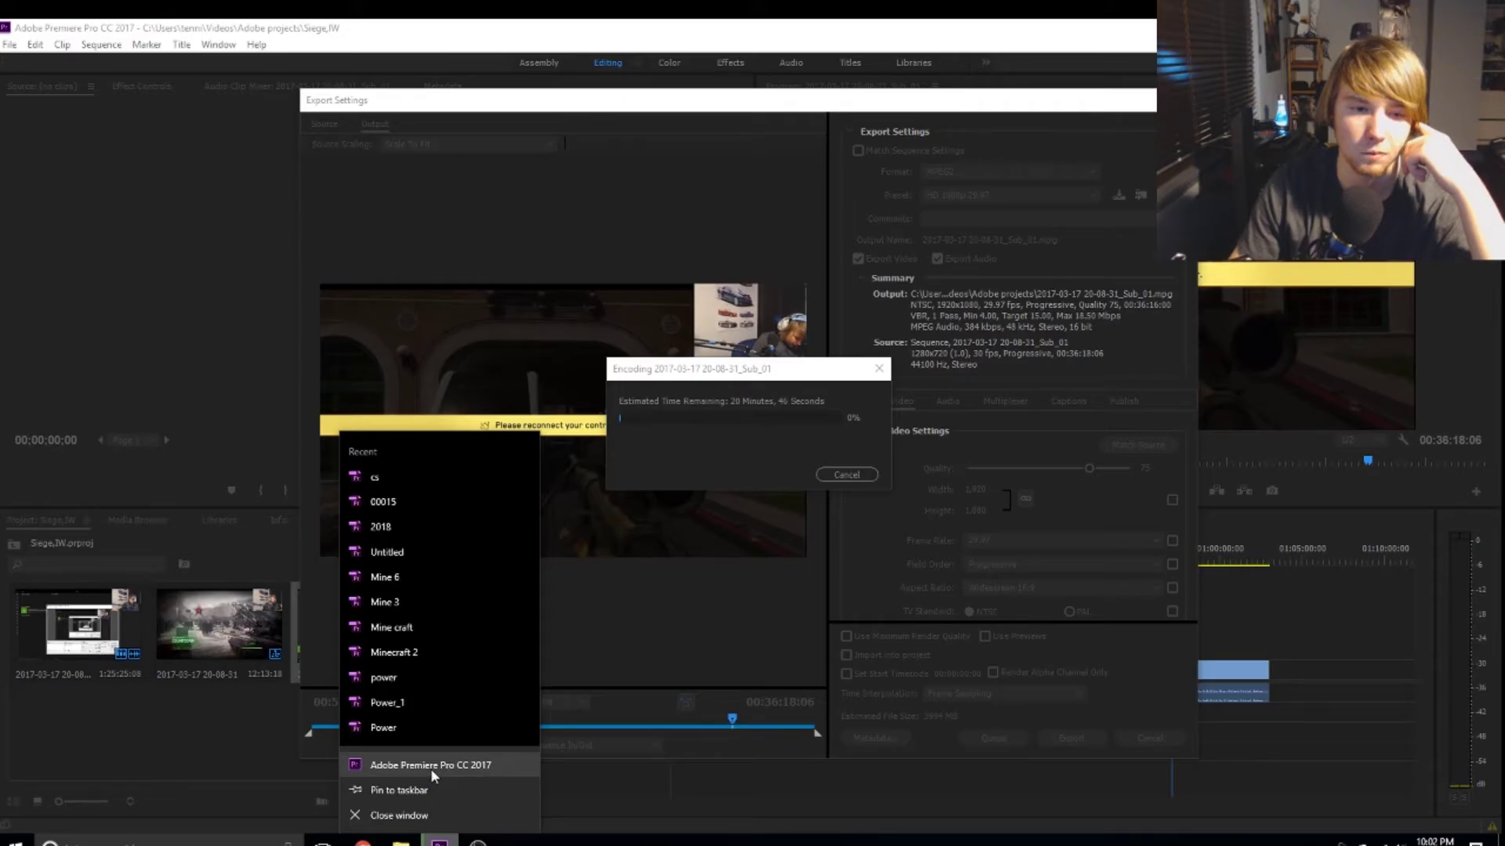
left_click(536, 773)
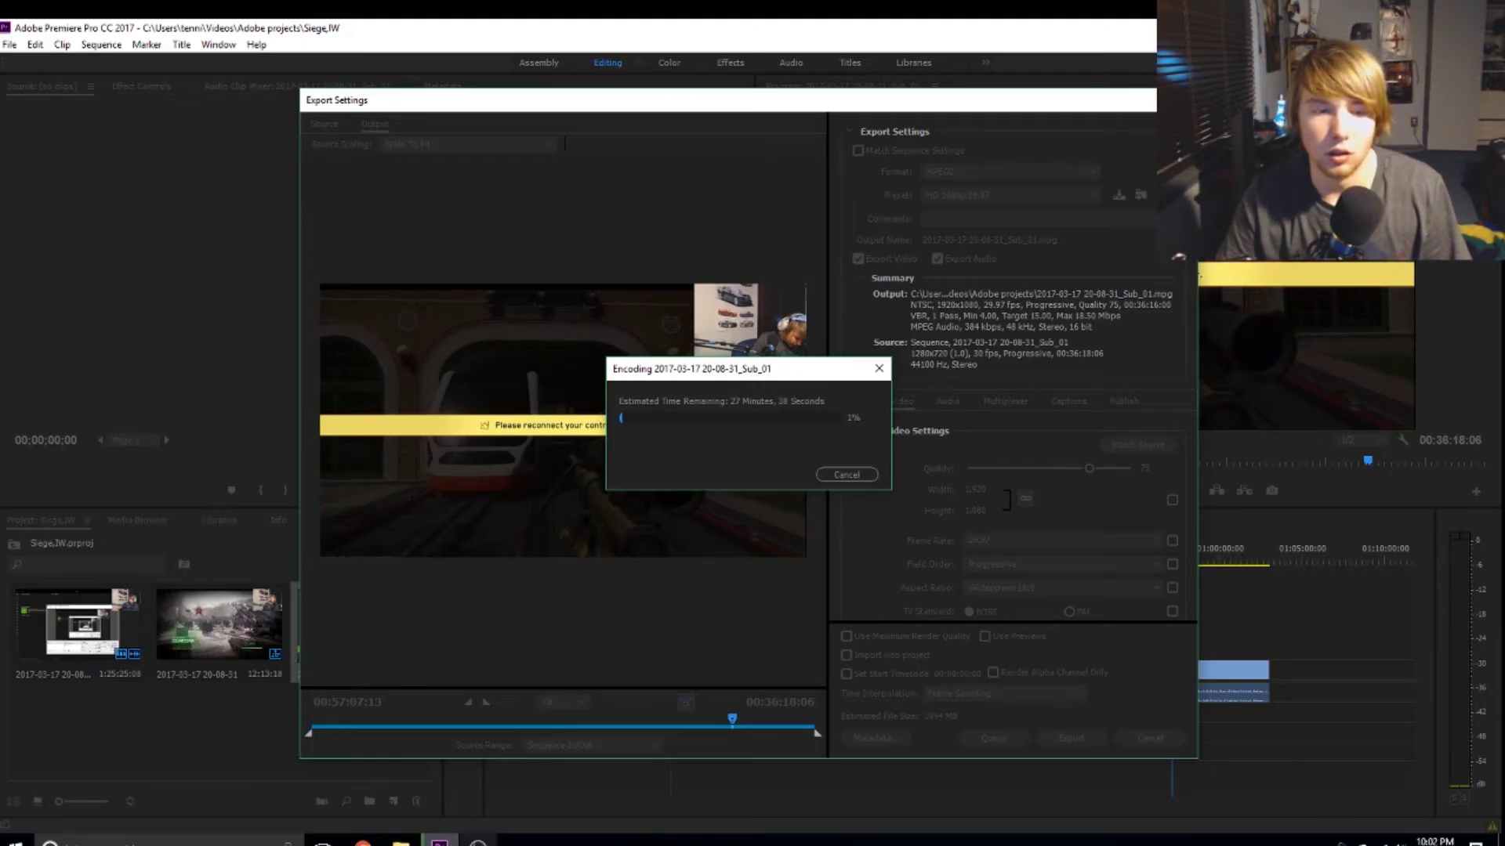
mouse_move(478, 842)
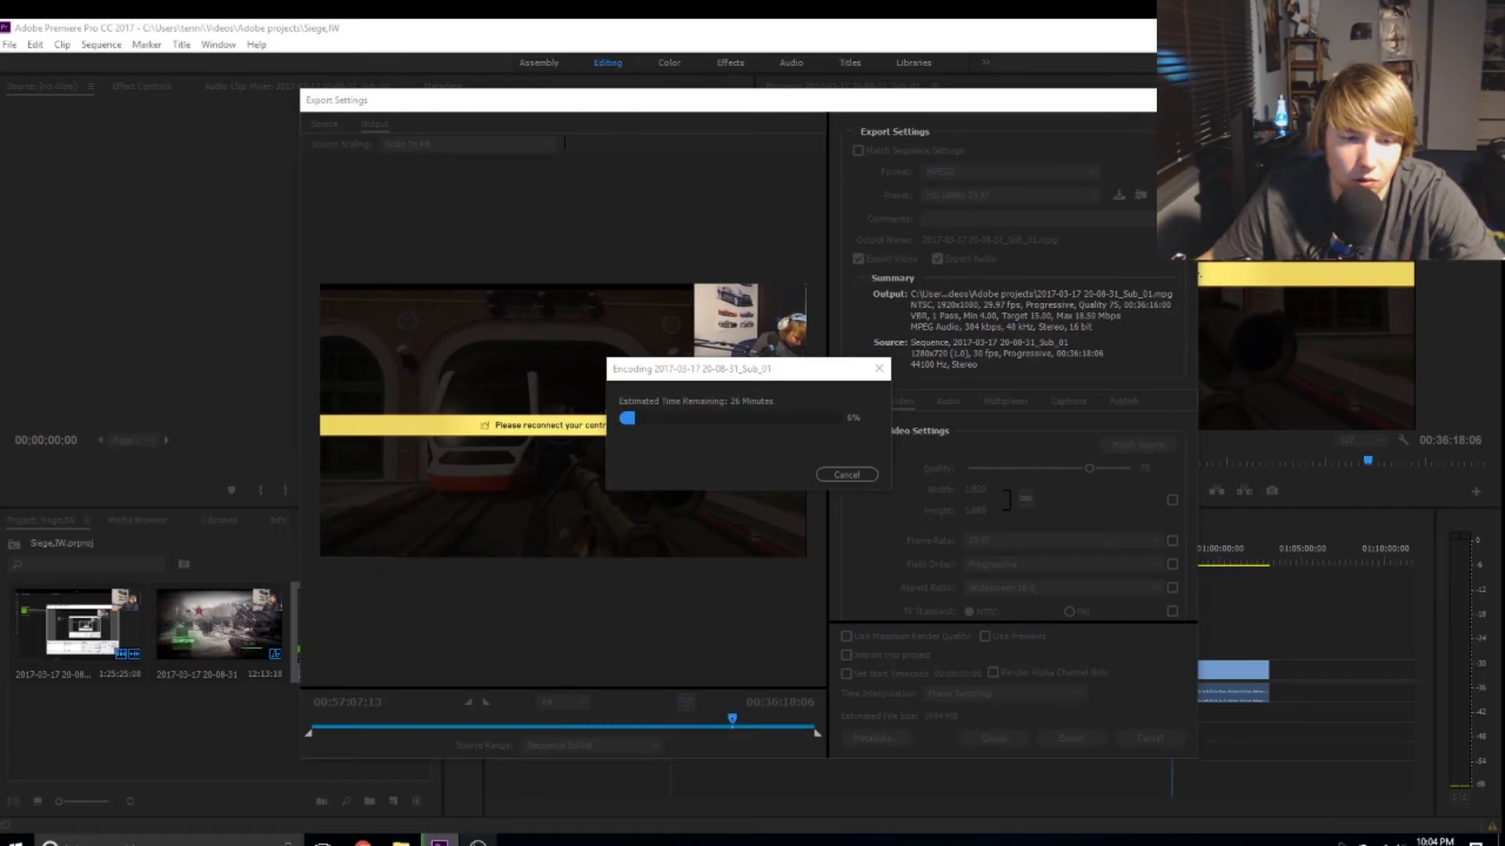
key("super")
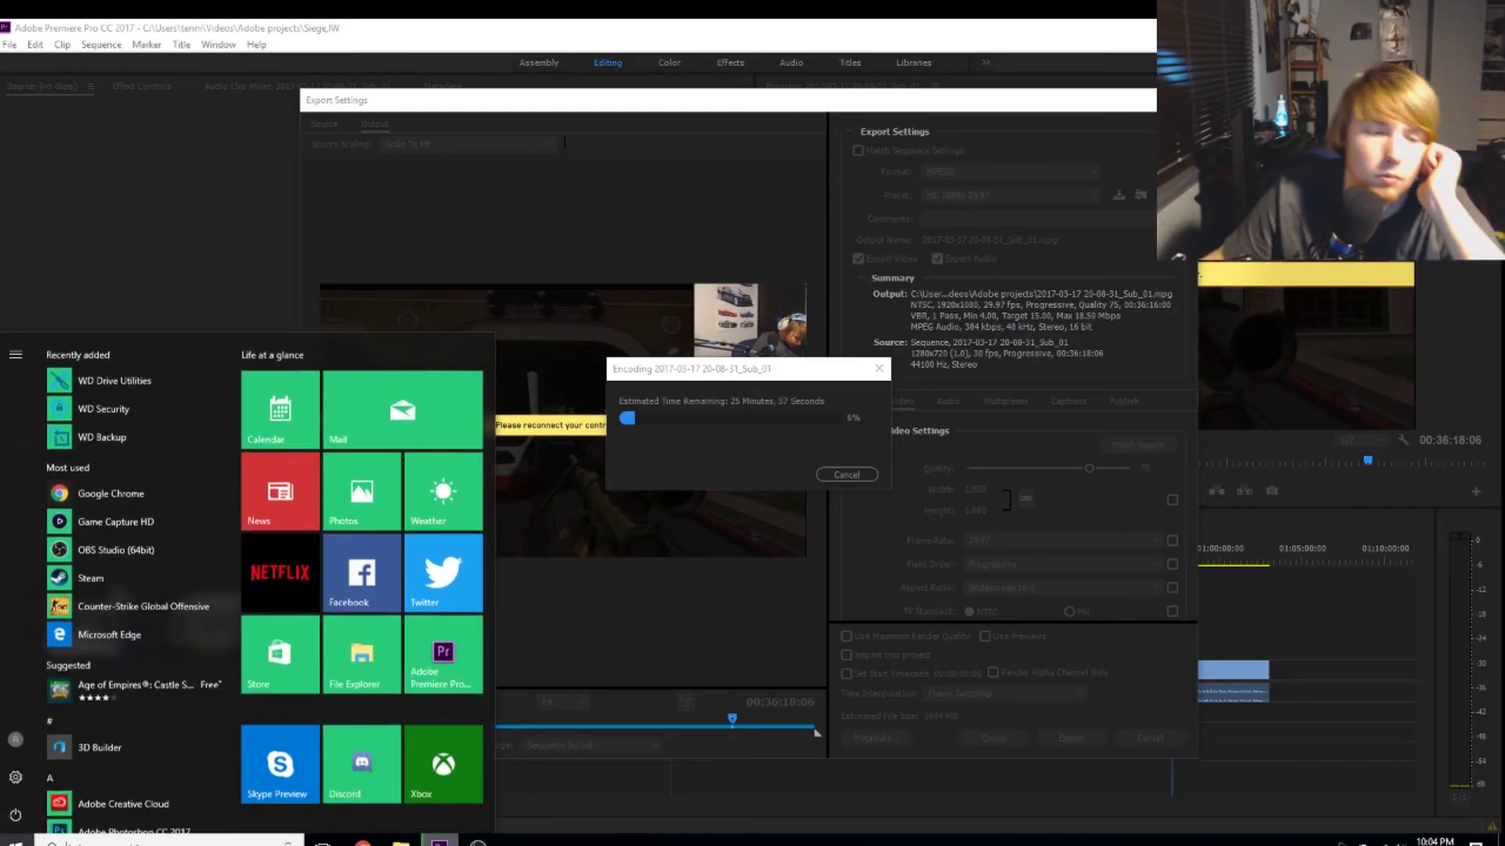
right_click(438, 842)
key("Escape")
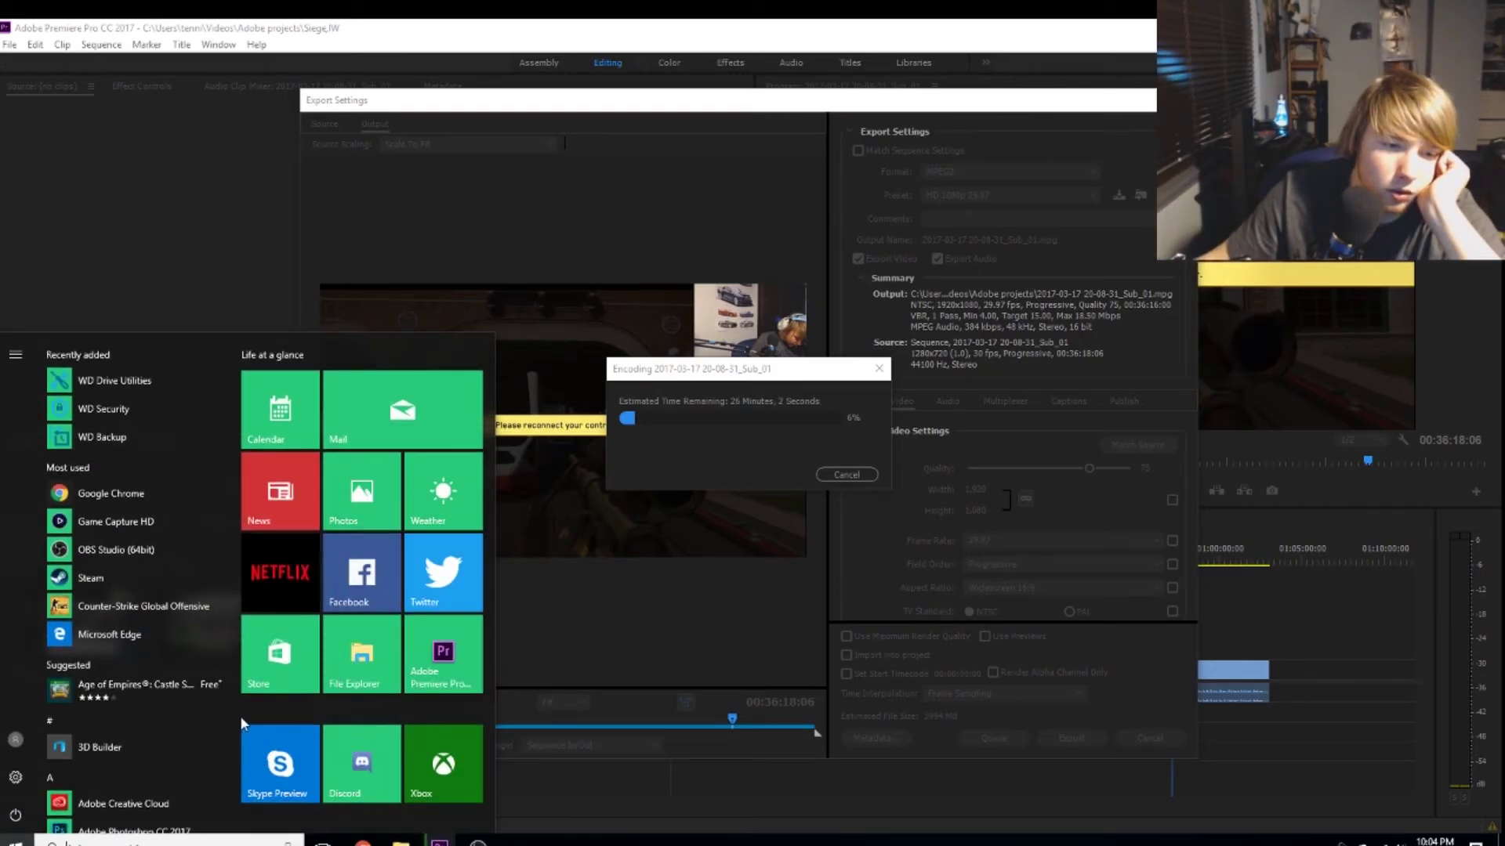
left_click(441, 676)
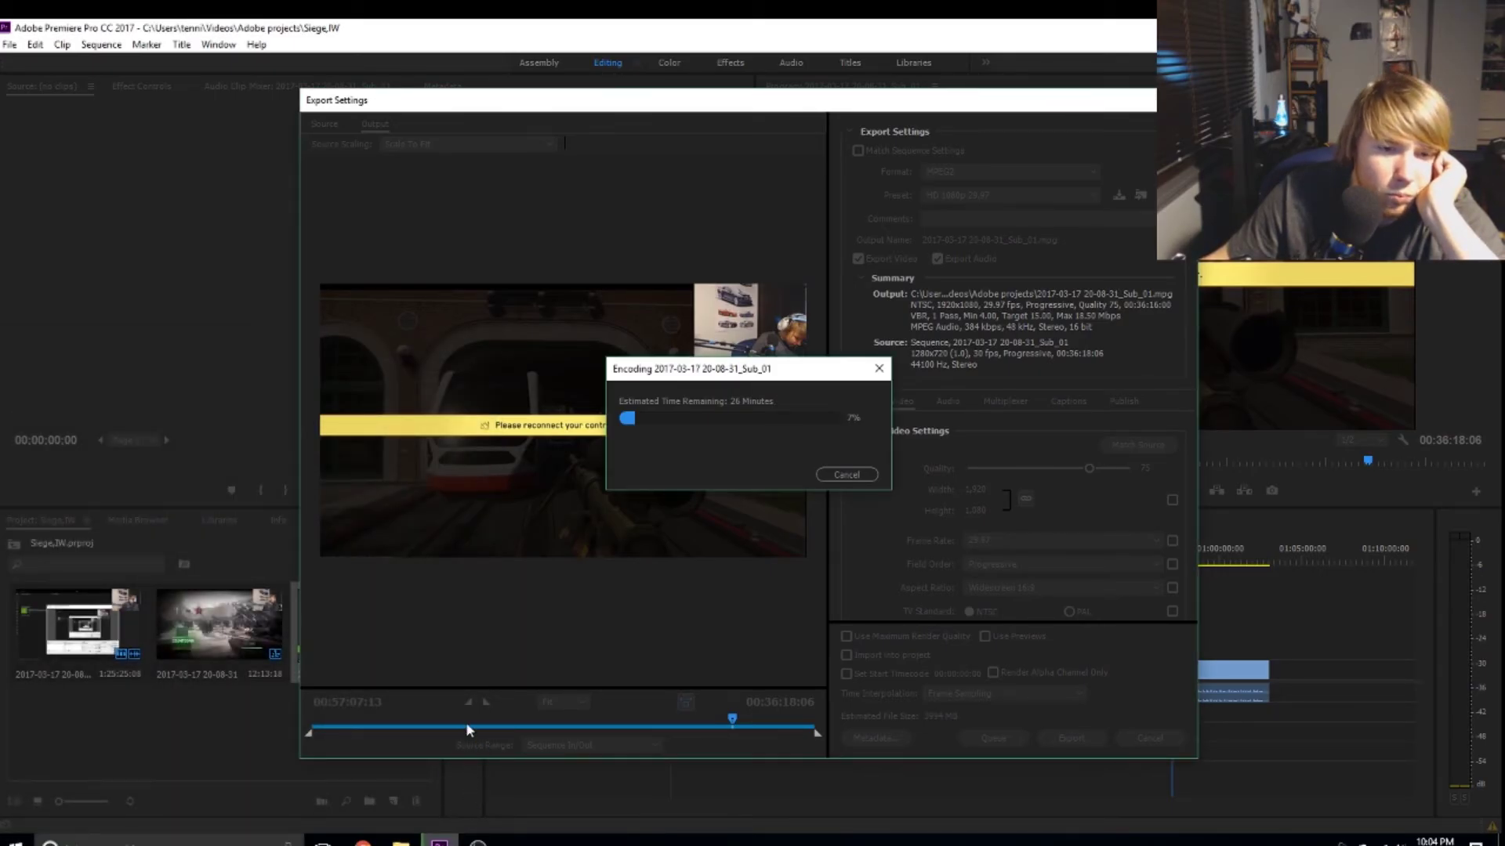
mouse_move(439, 840)
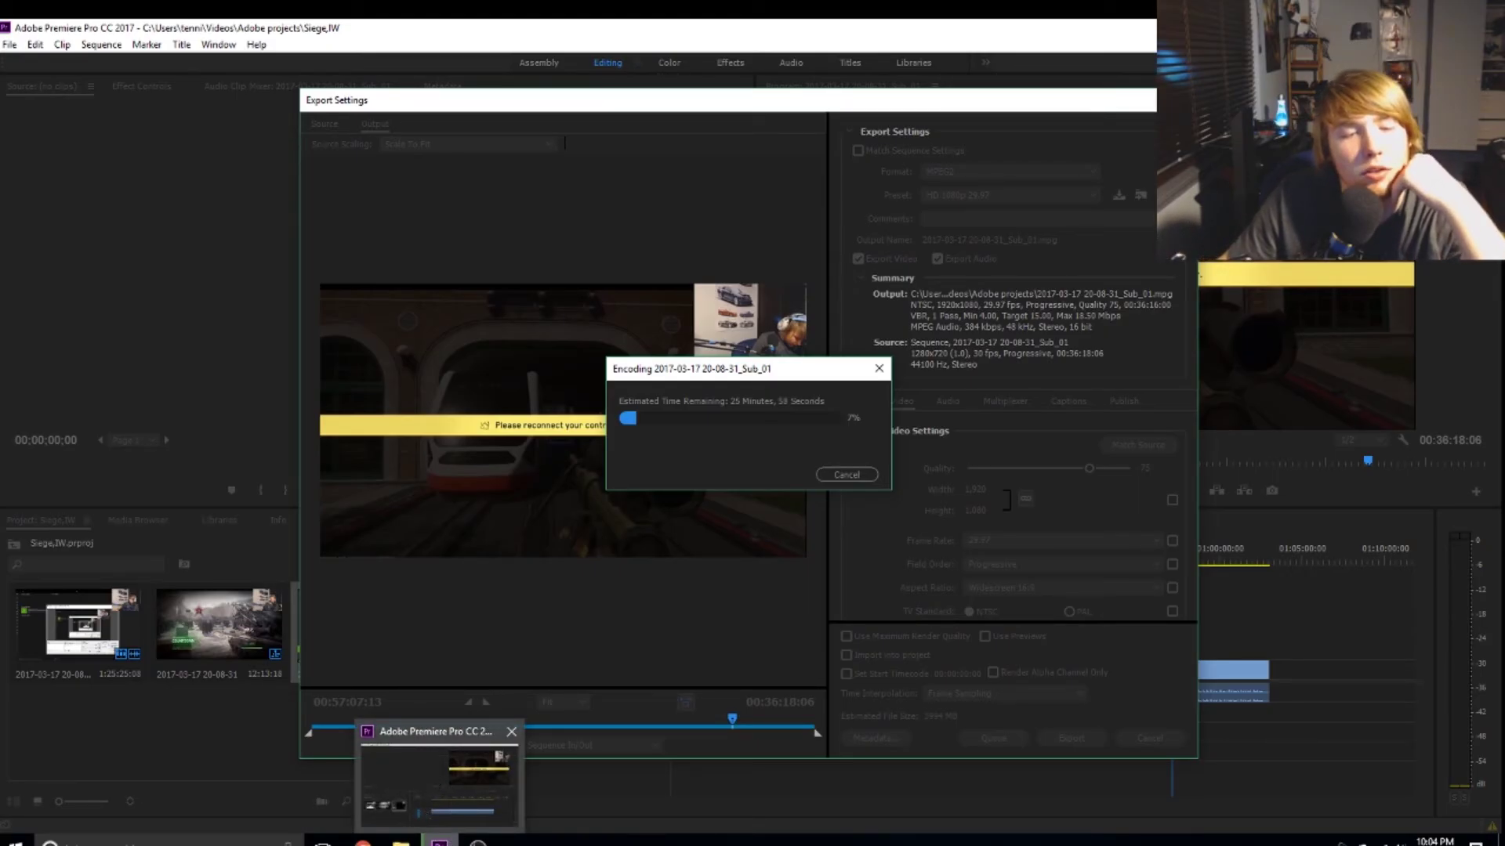
Step: Cancel the running export and open the recent project mine 5
left_click(843, 475)
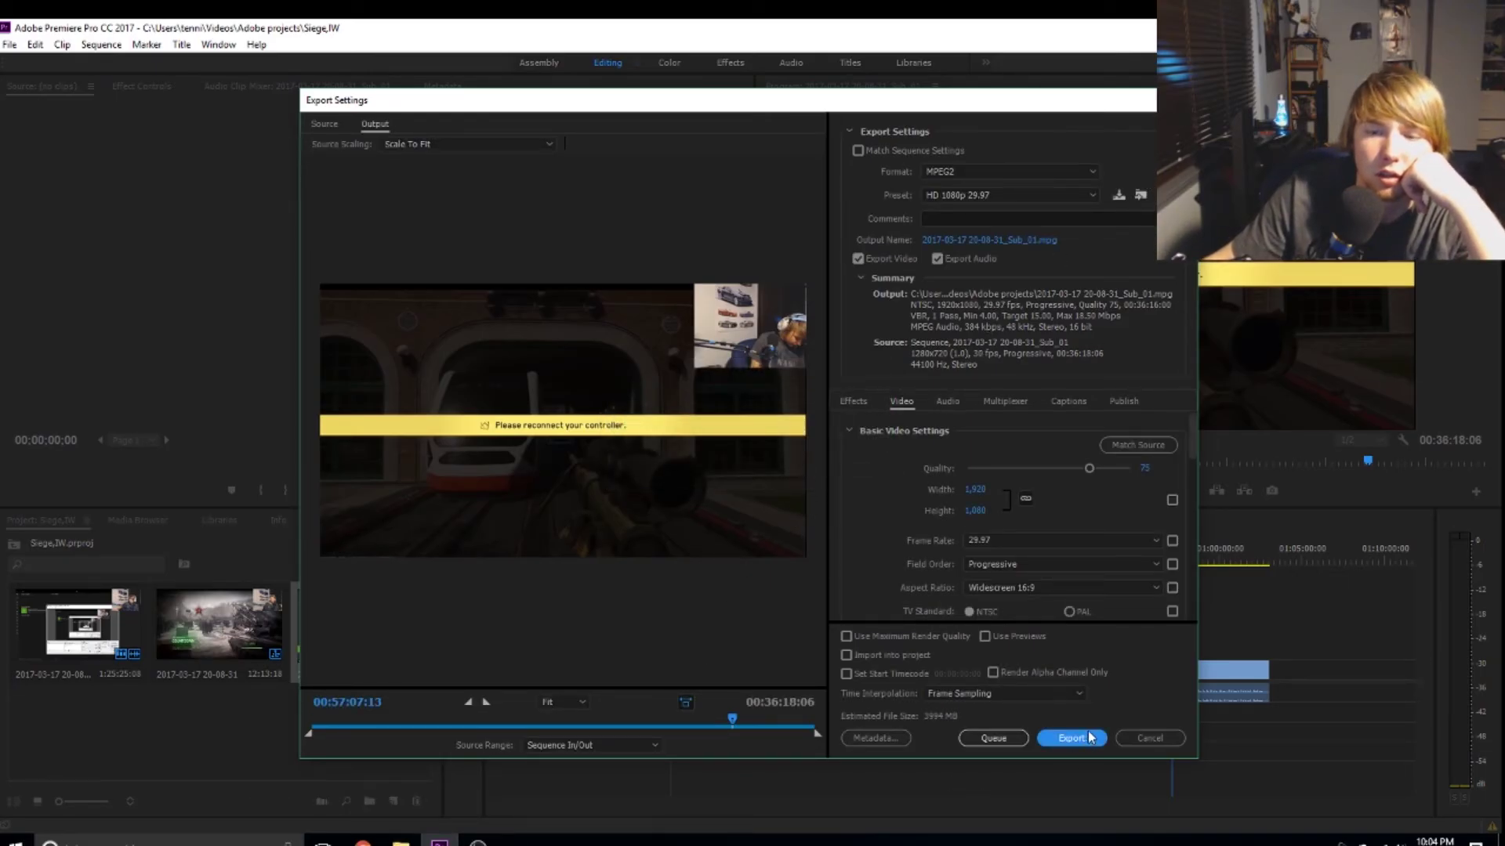
left_click(1149, 738)
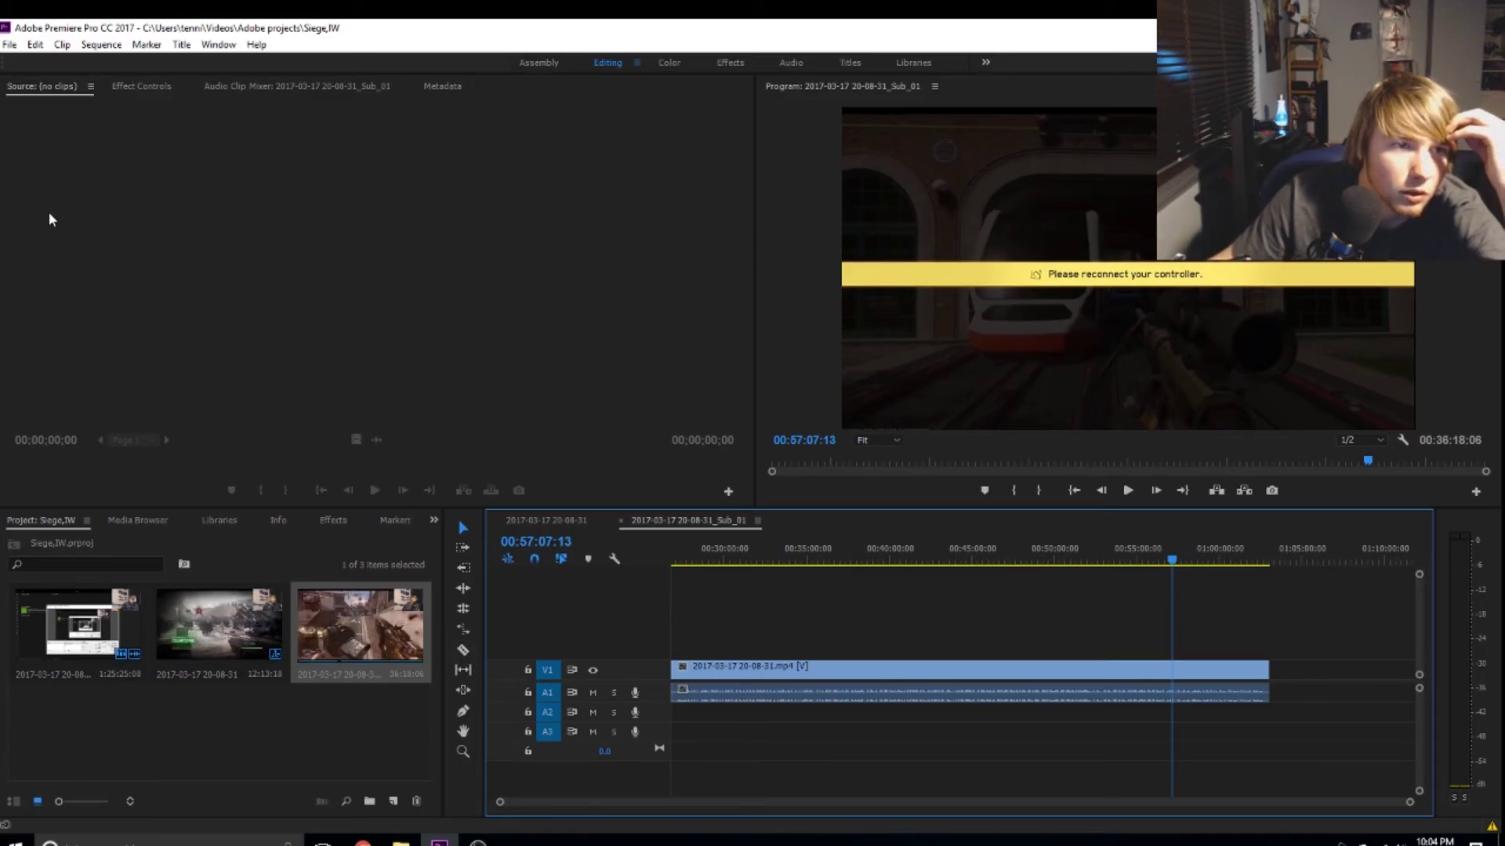
left_click(11, 45)
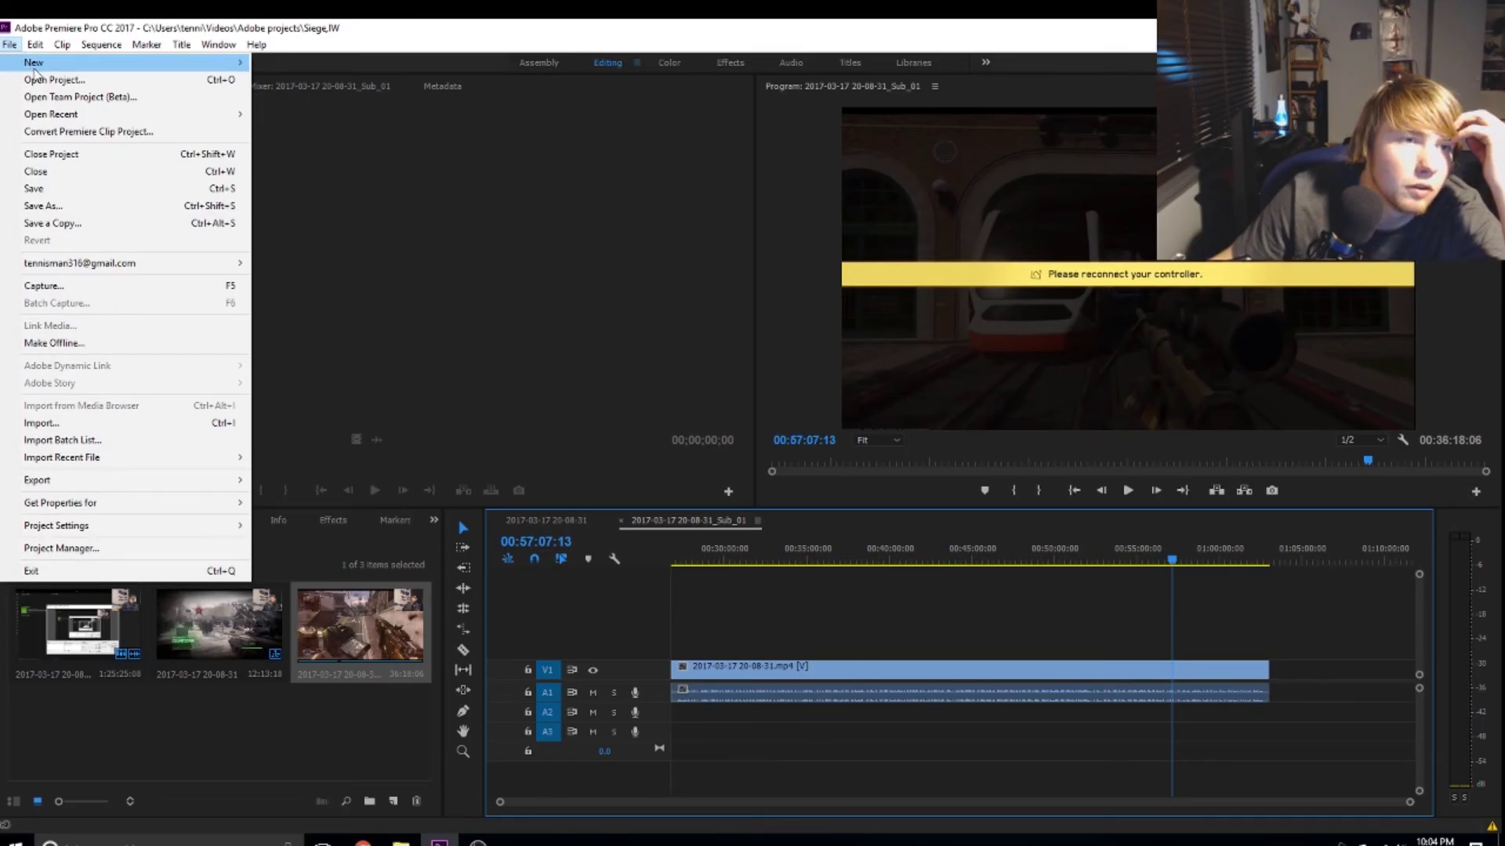
mouse_move(34, 66)
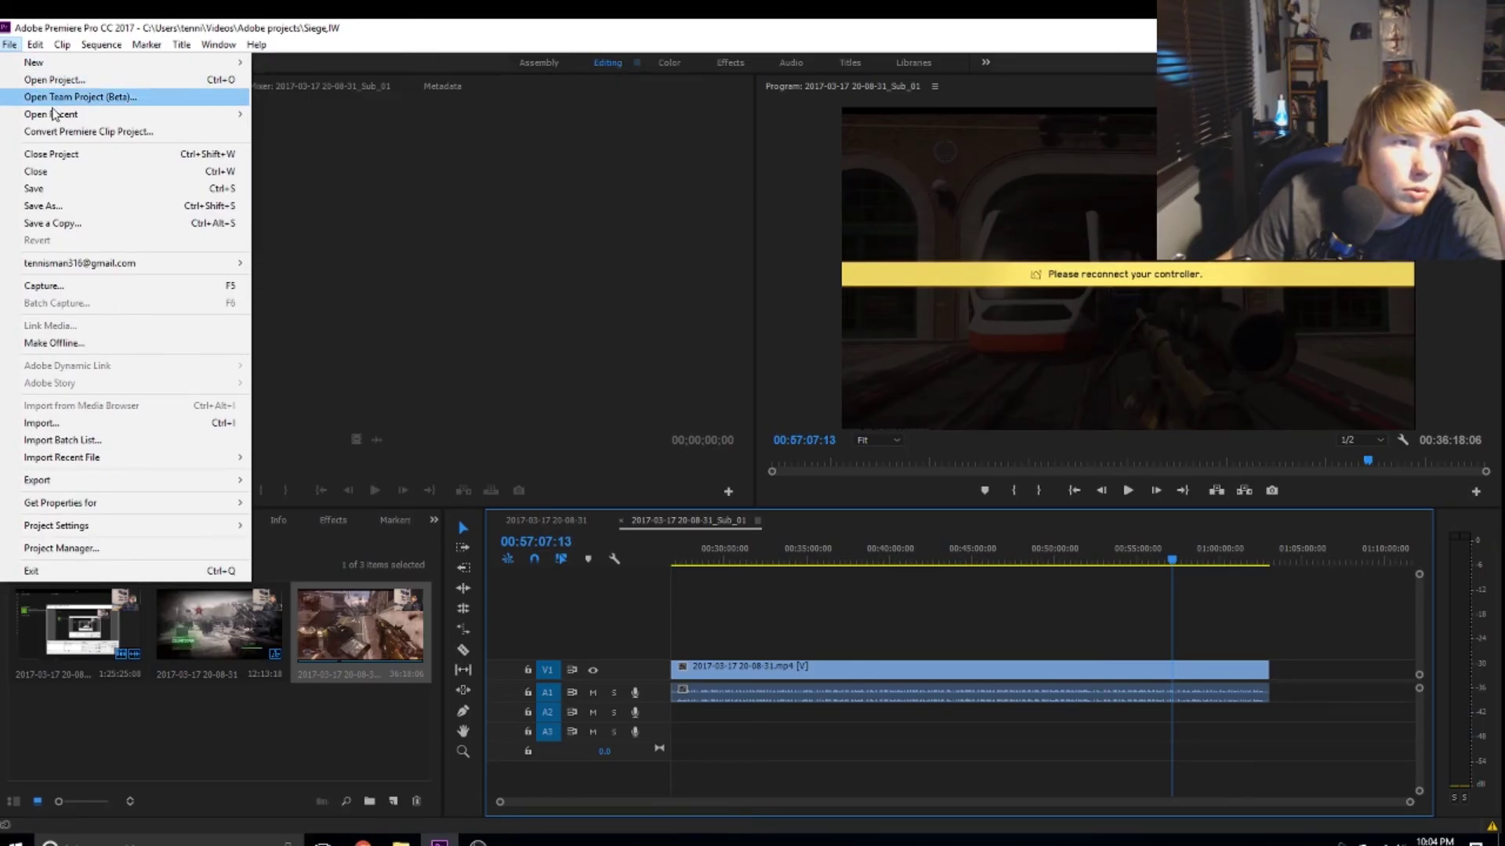
mouse_move(53, 116)
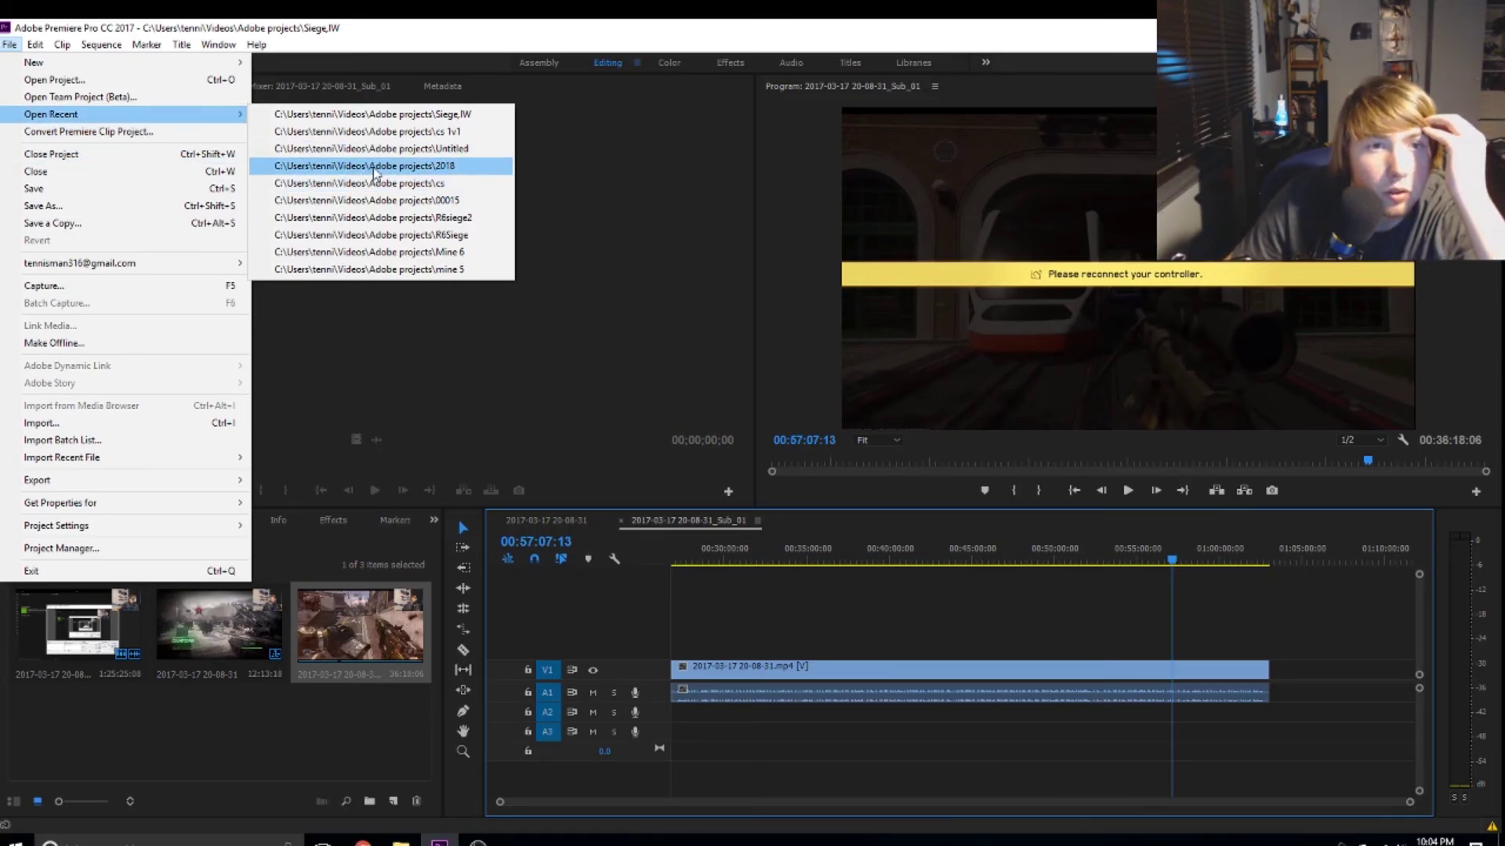
left_click(379, 269)
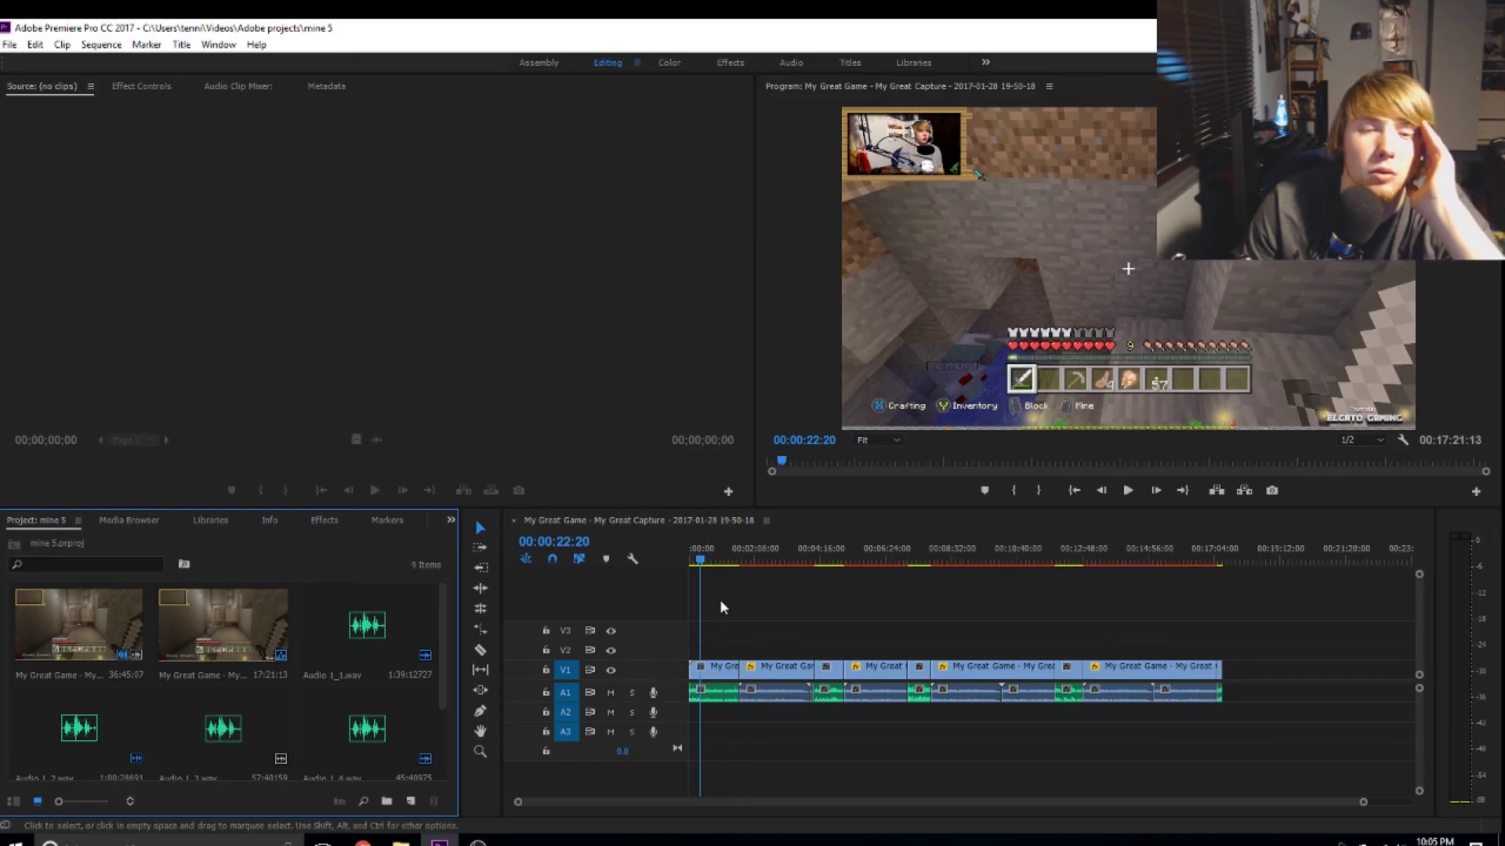
Step: Delete Audio 1_1.wav with its clip references and the My Great Game sequence from the project
left_click_drag(700, 561, 794, 577)
left_click(374, 627)
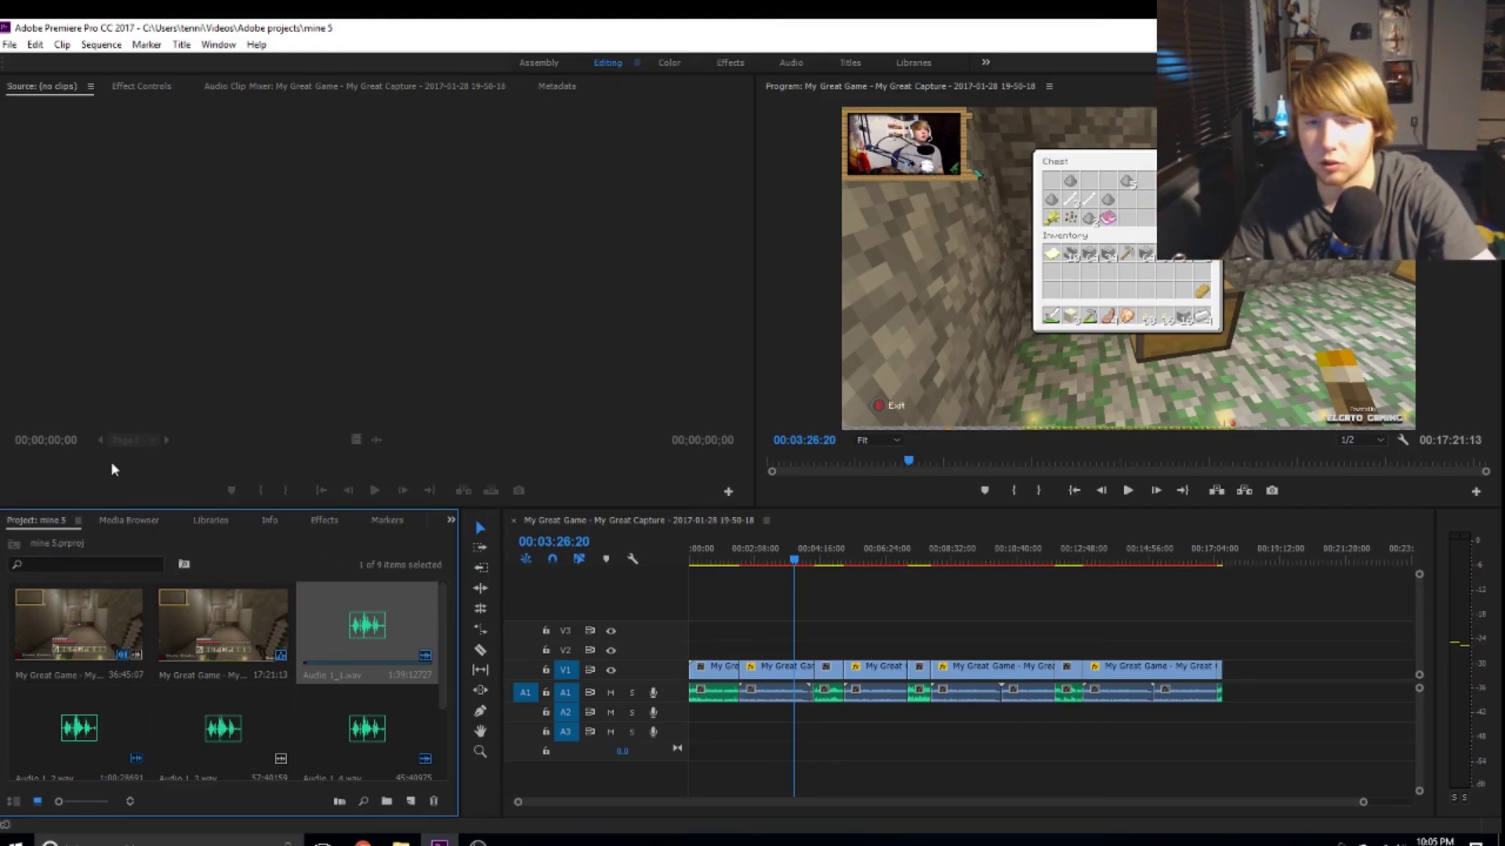
key("Delete")
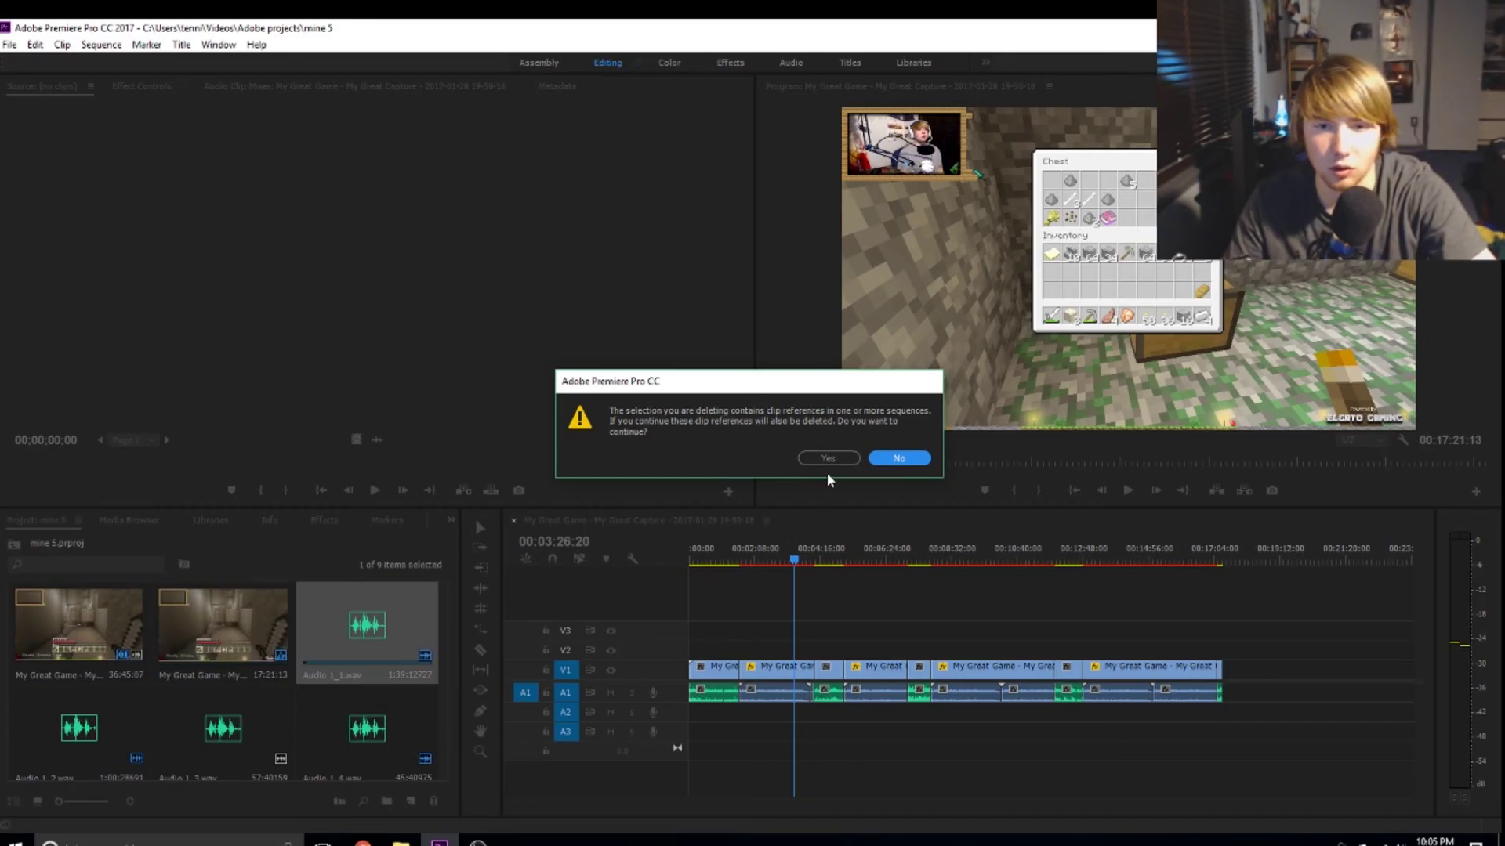
left_click(828, 462)
left_click(259, 622)
key("Delete")
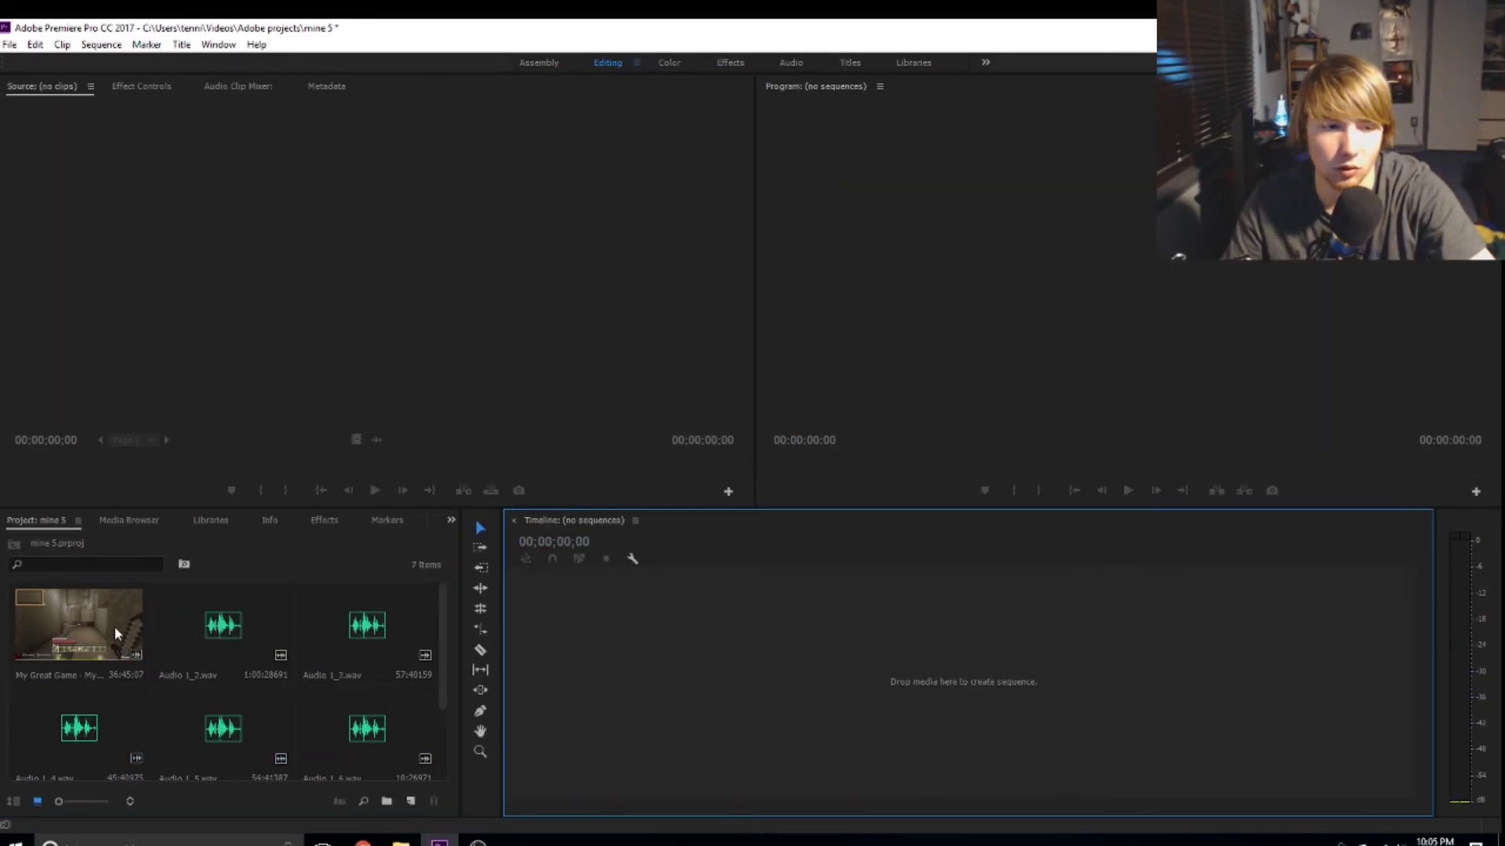
Step: Delete the My Great Game recording, Audio 1_2.wav and Audio 1_3.wav from the project
left_click(125, 628)
key("Delete")
key("Right")
key("Delete")
left_click(92, 632)
key("Delete")
Step: Try deleting Sequence 02.mpg from the project and undo that deletion
left_click(77, 689)
left_click(78, 703)
key("Delete")
left_click(78, 644)
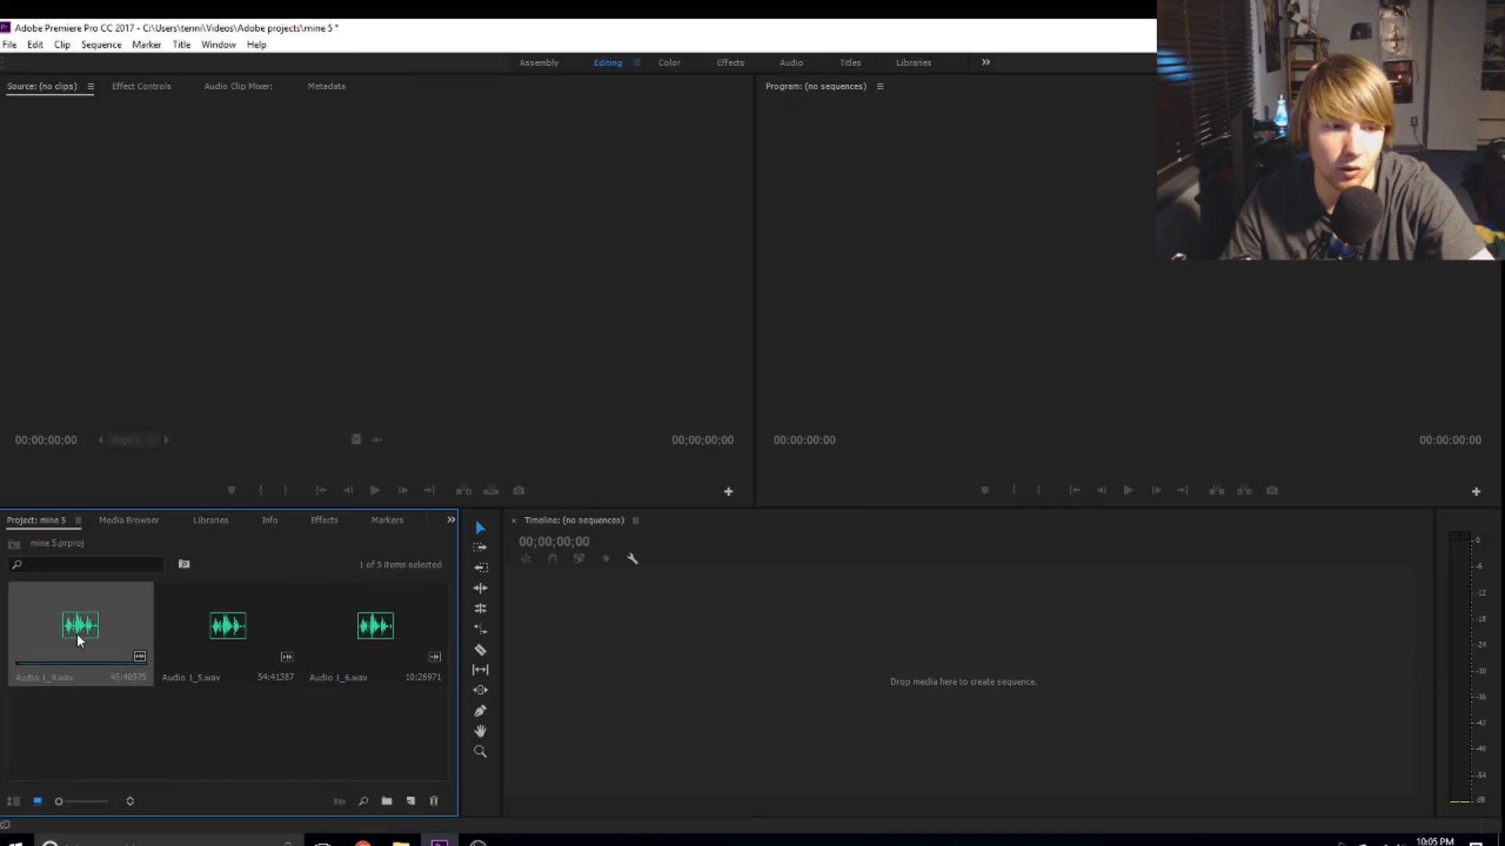
left_click(35, 45)
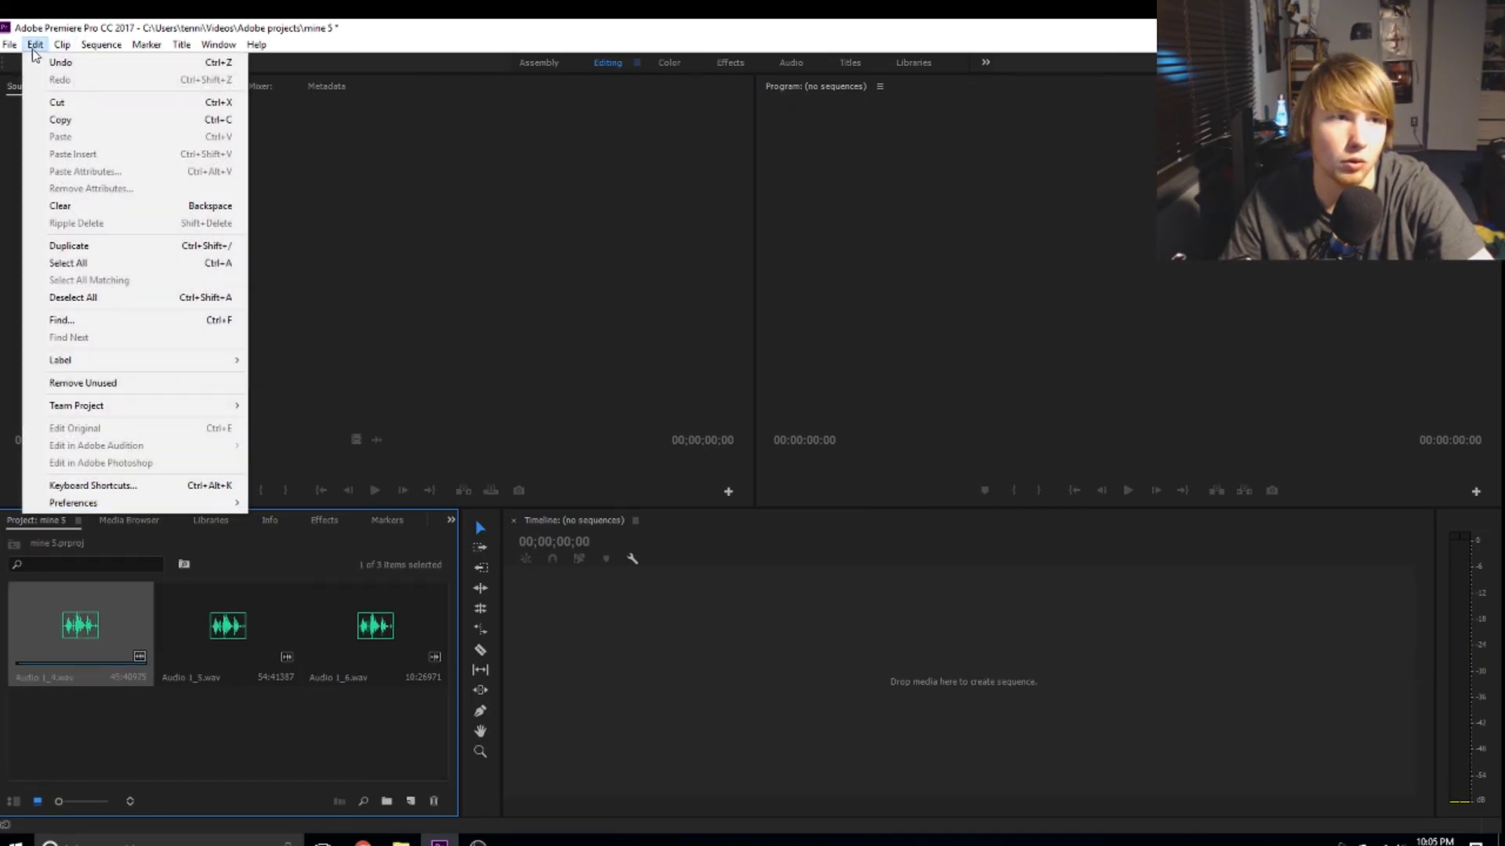
left_click(57, 66)
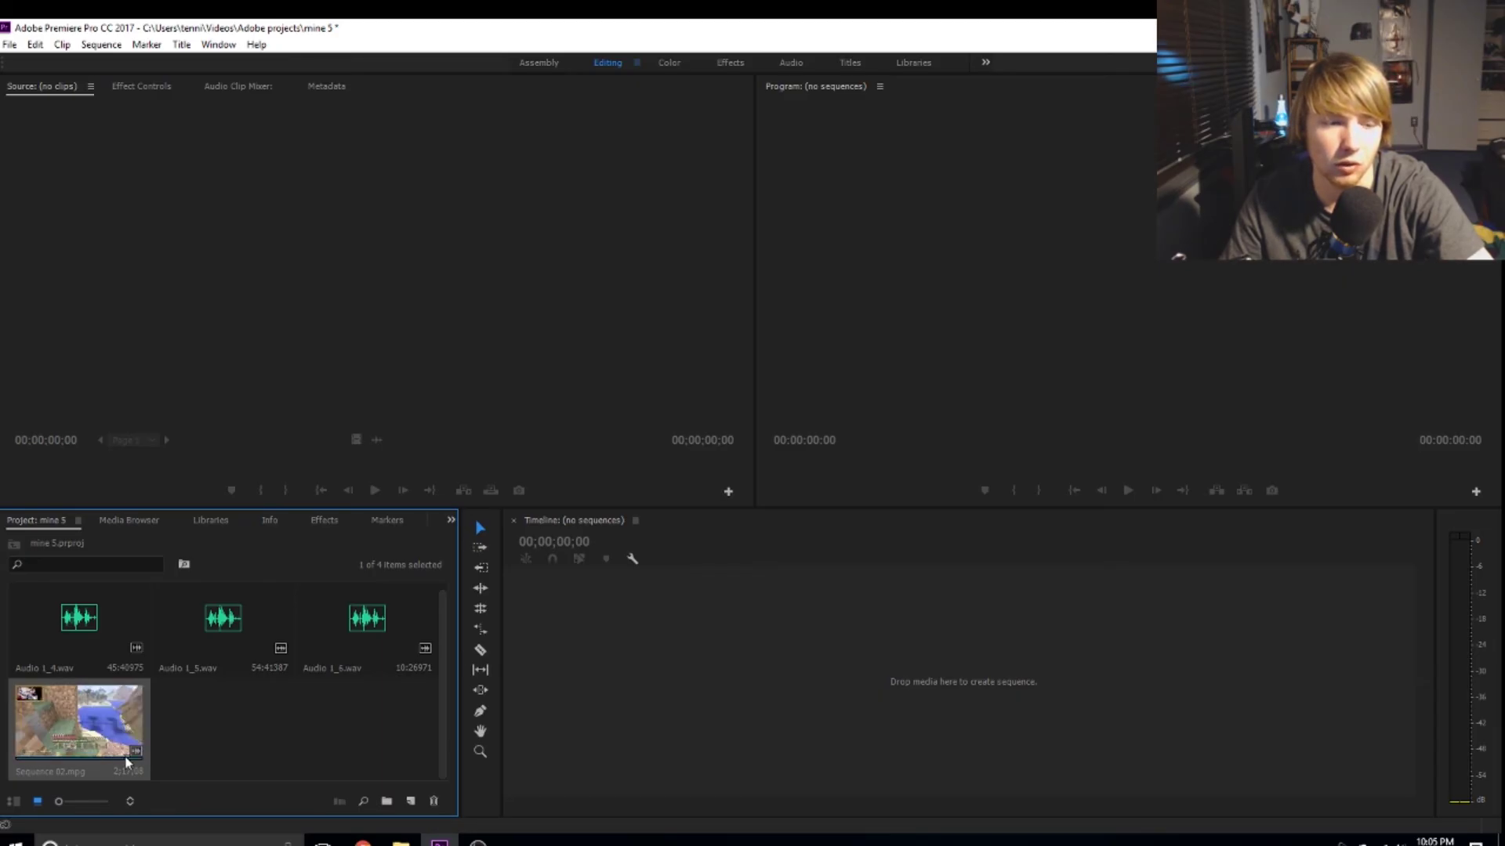
Step: Create a sequence from Sequence 02.mpg, unlink its video from its audio and delete only the video part
left_click_drag(461, 683, 561, 668)
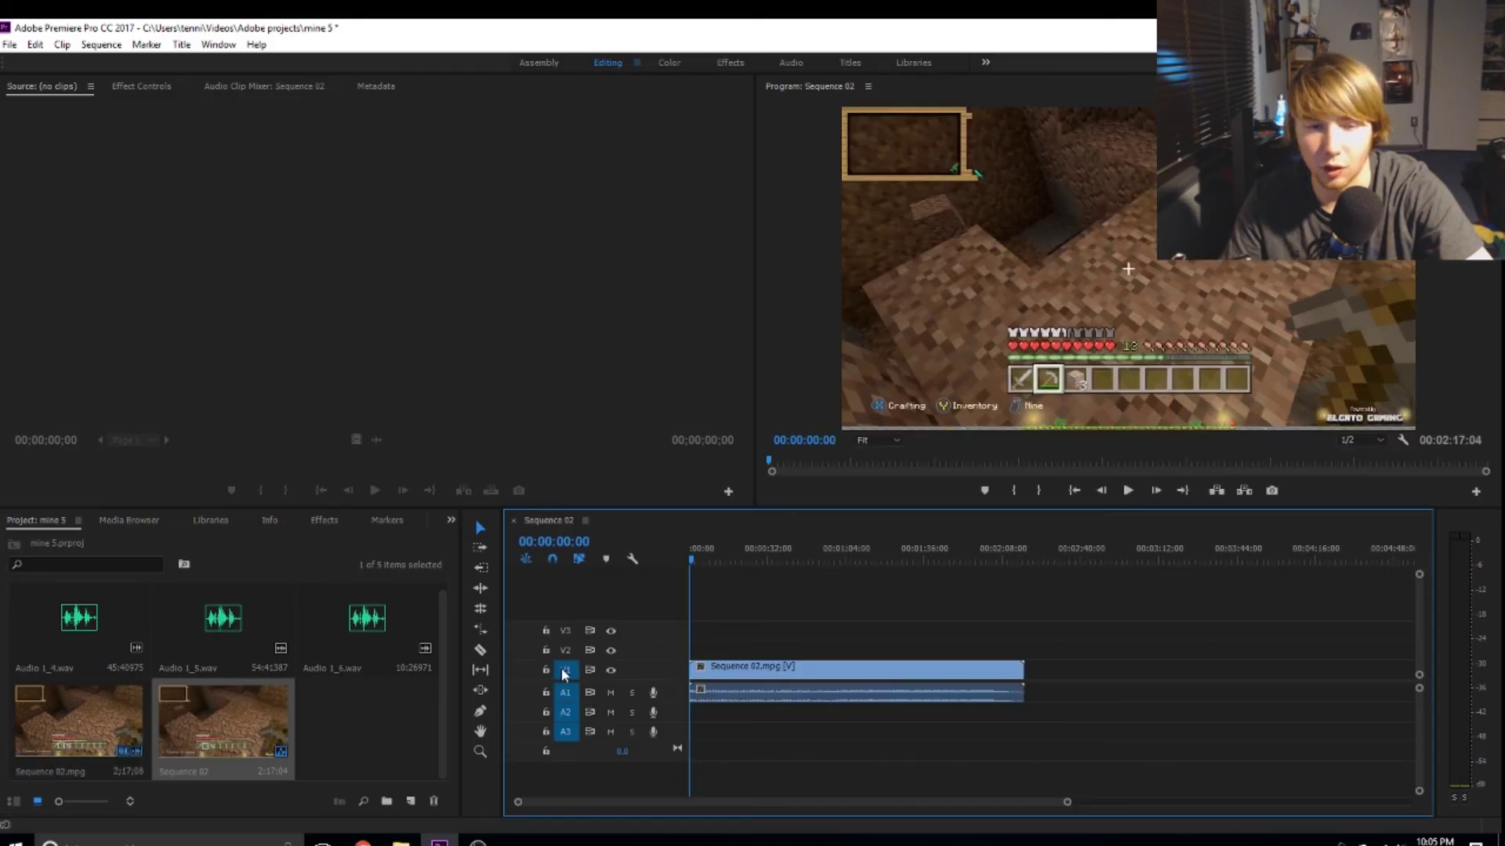
right_click(829, 682)
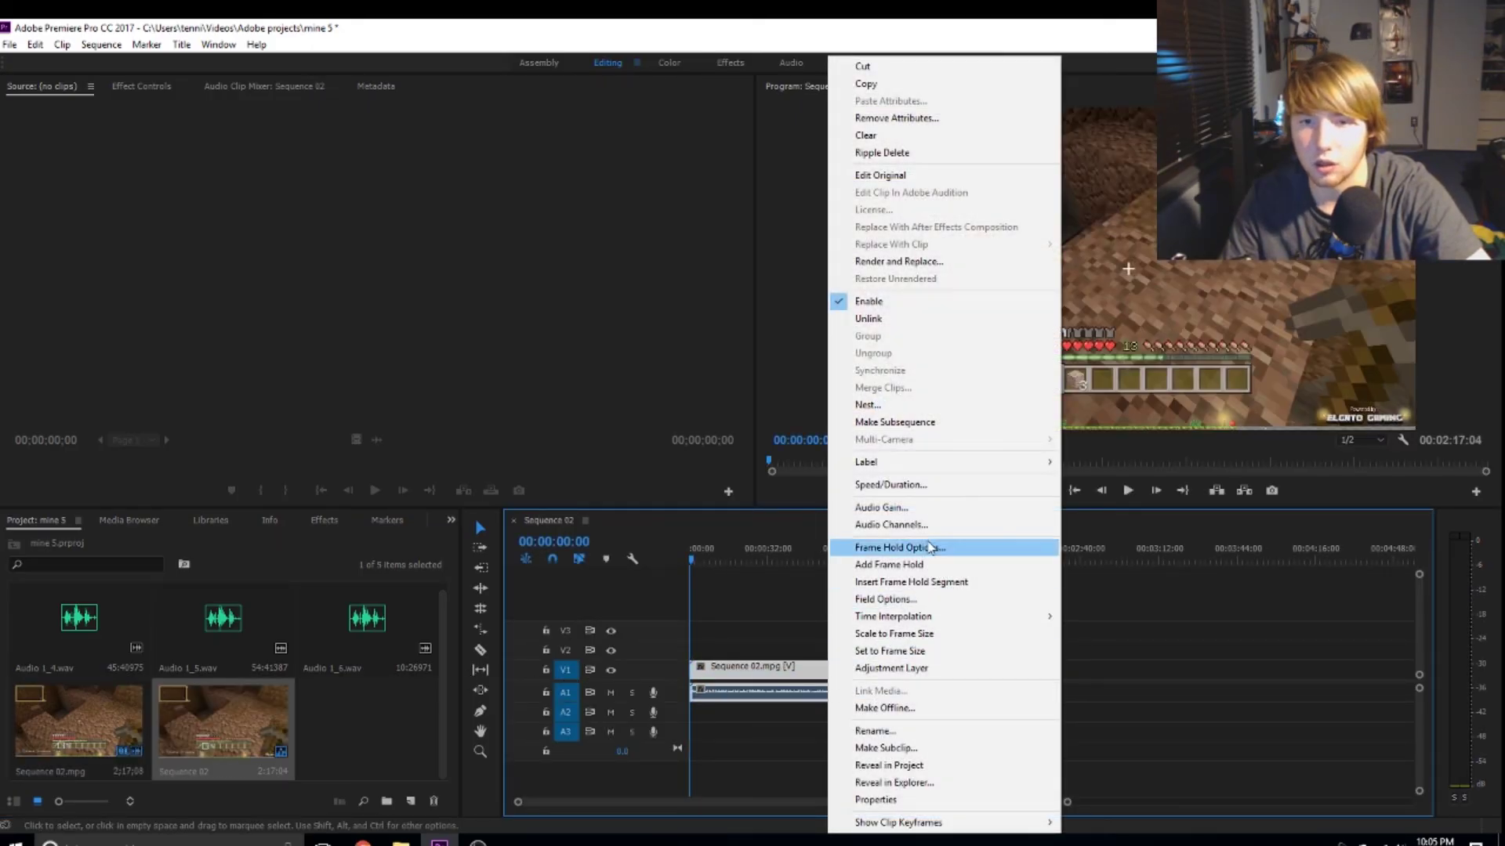
left_click(868, 319)
left_click(820, 665)
key("Delete")
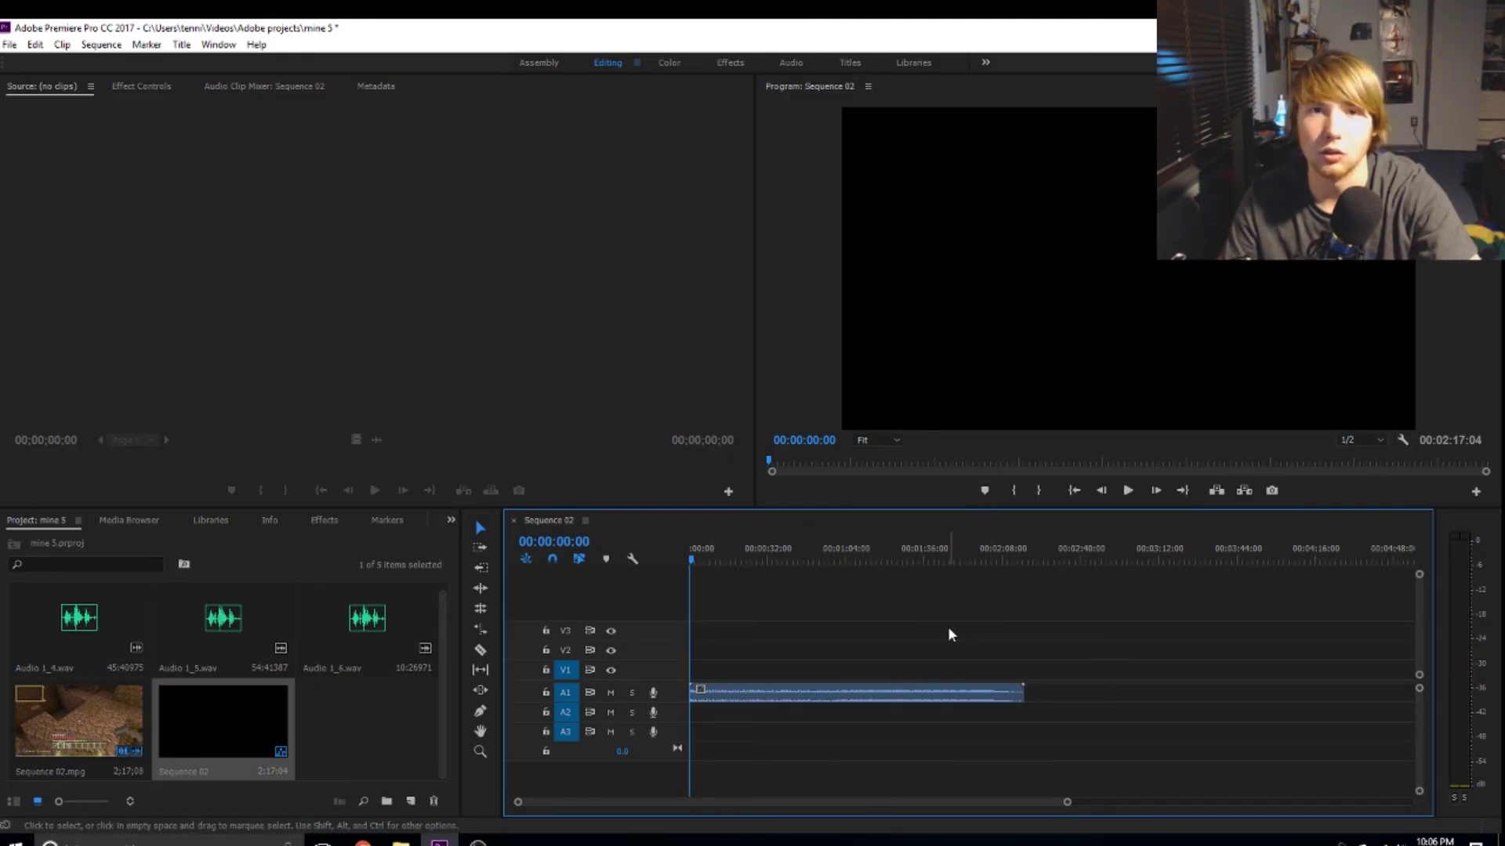
Step: Add Sequence 02.mpg again on V1 and A1 with the unlinked audio on A2, and set the added clip's speed to 500%
mouse_move(70, 739)
left_mouse_down()
mouse_move(733, 682)
mouse_move(726, 658)
mouse_move(708, 659)
mouse_move(723, 657)
mouse_move(732, 678)
mouse_move(697, 664)
left_mouse_up()
mouse_move(724, 720)
left_mouse_down()
mouse_move(733, 662)
mouse_move(730, 728)
mouse_move(726, 714)
left_mouse_up()
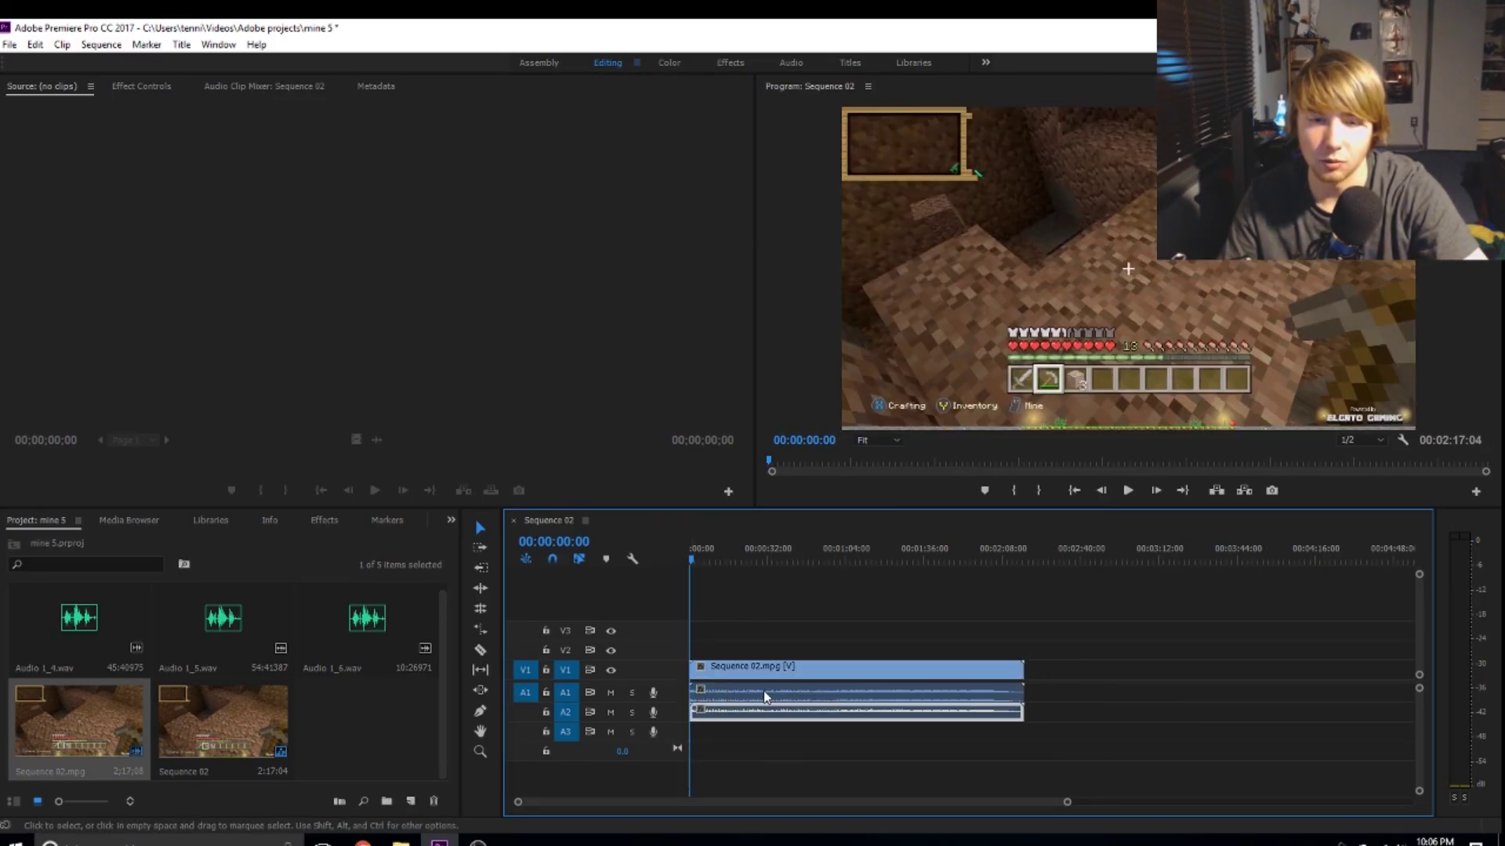
right_click(812, 704)
left_click(851, 487)
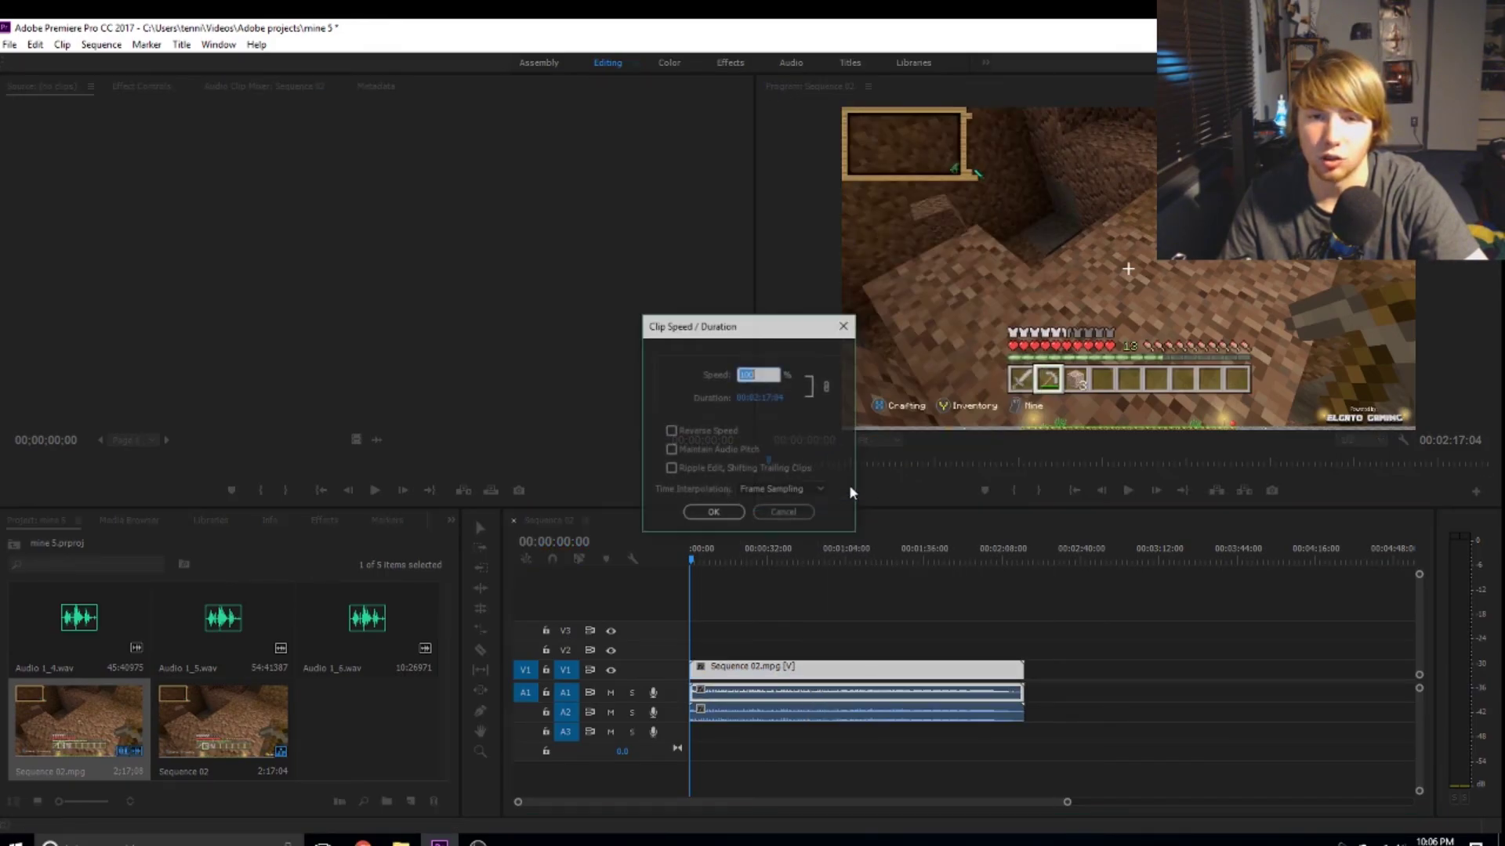
type("500")
key("Return")
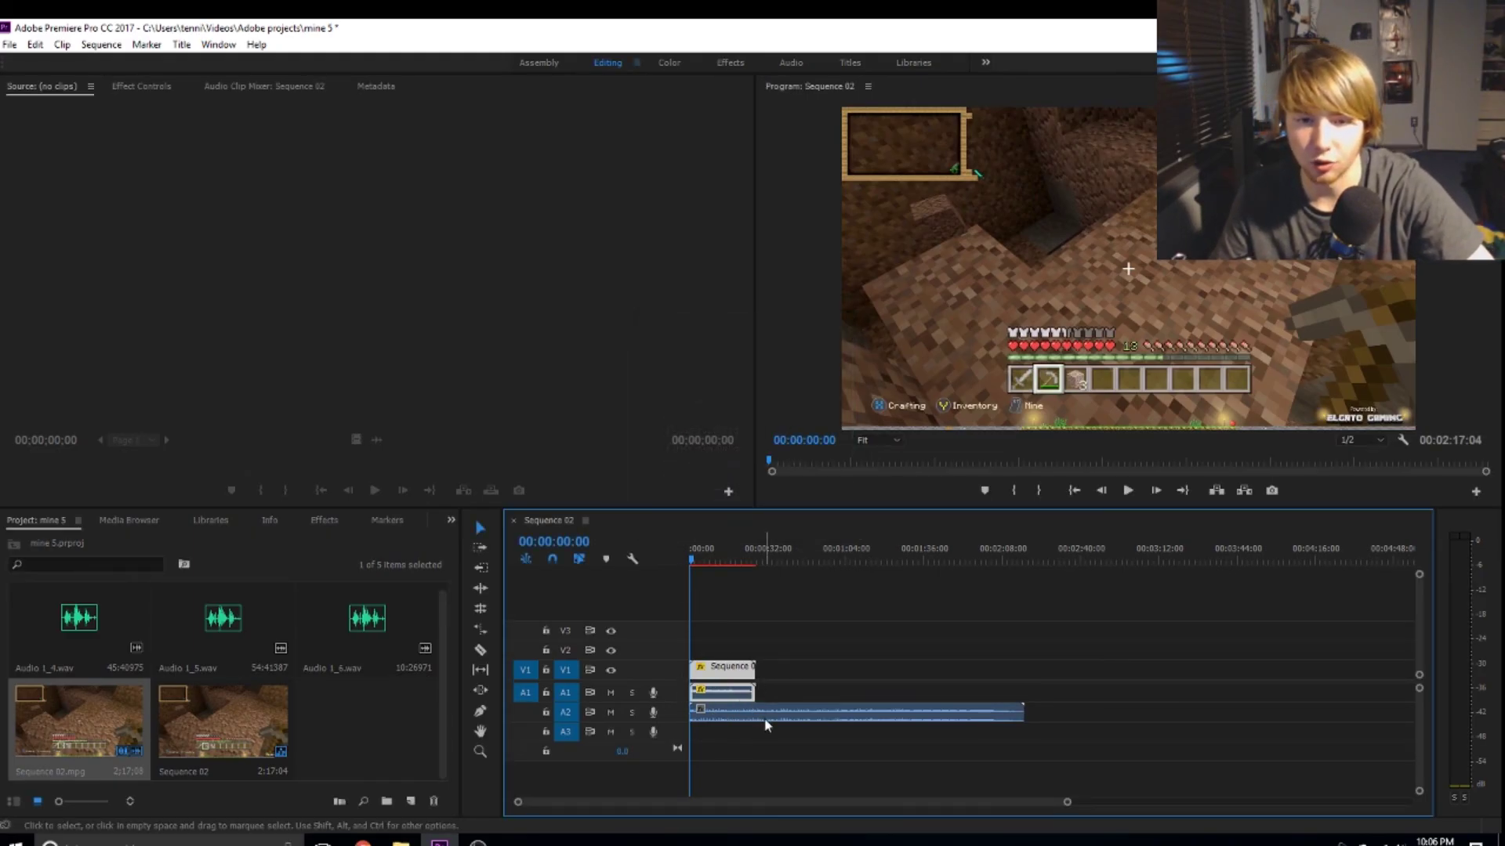
Step: Split the A2 audio just past the end of the sped-up clip, start playback and maximize the timeline
left_click(467, 660)
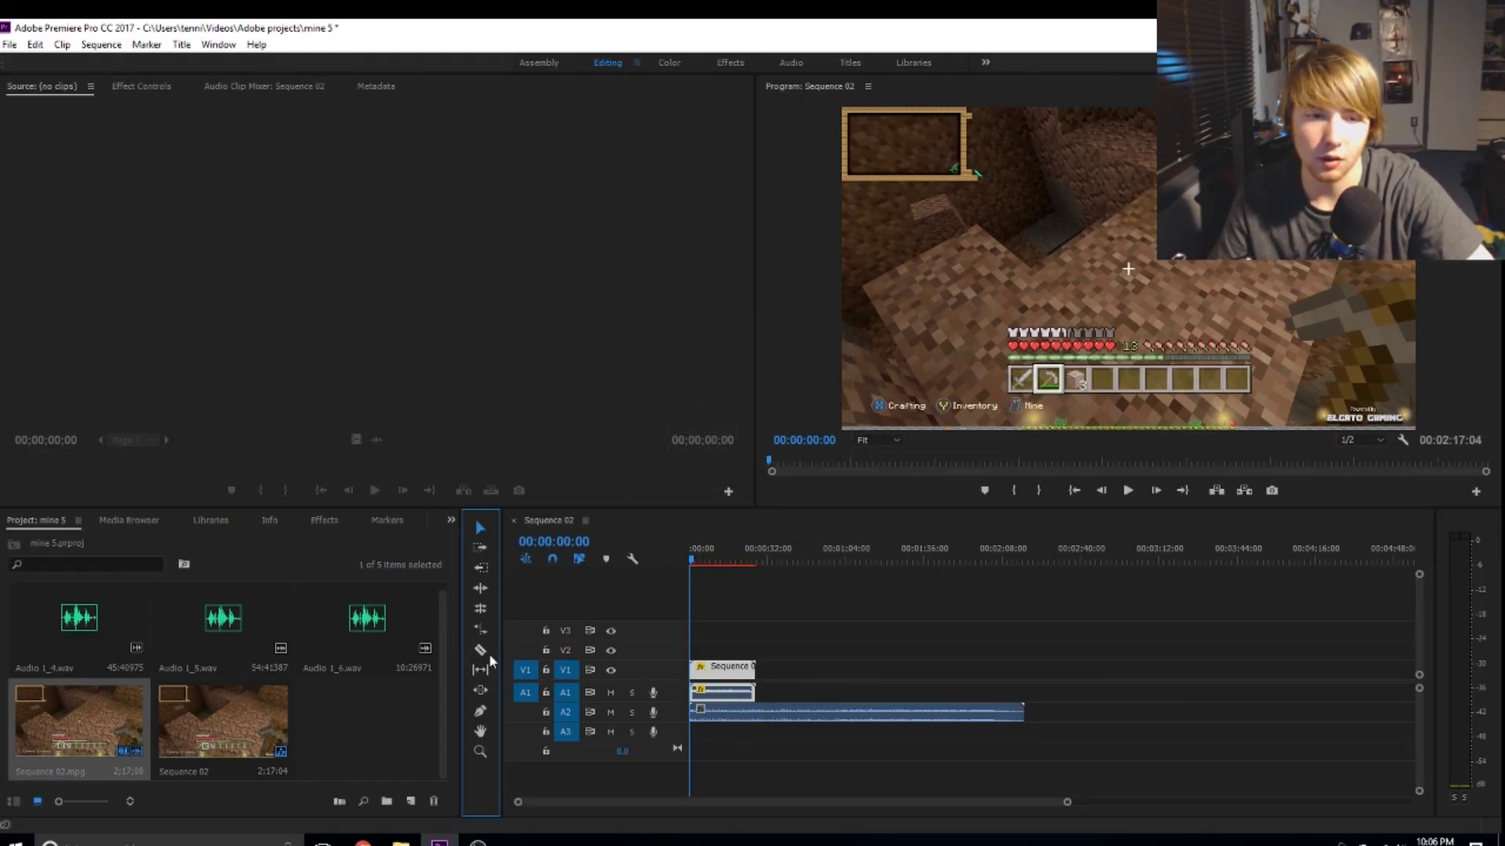
left_click(766, 712)
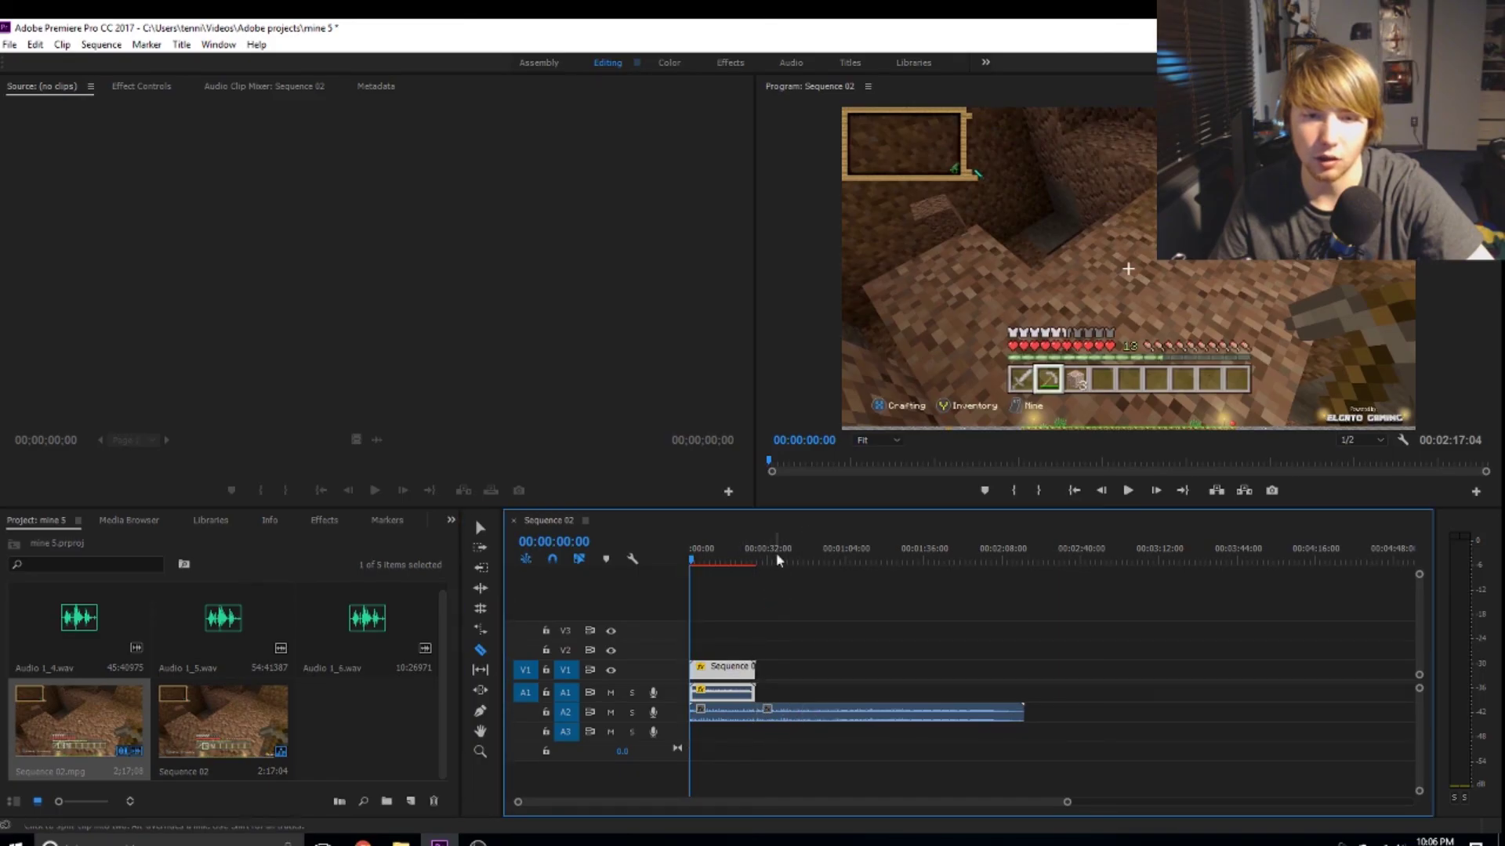
key("space")
key("grave")
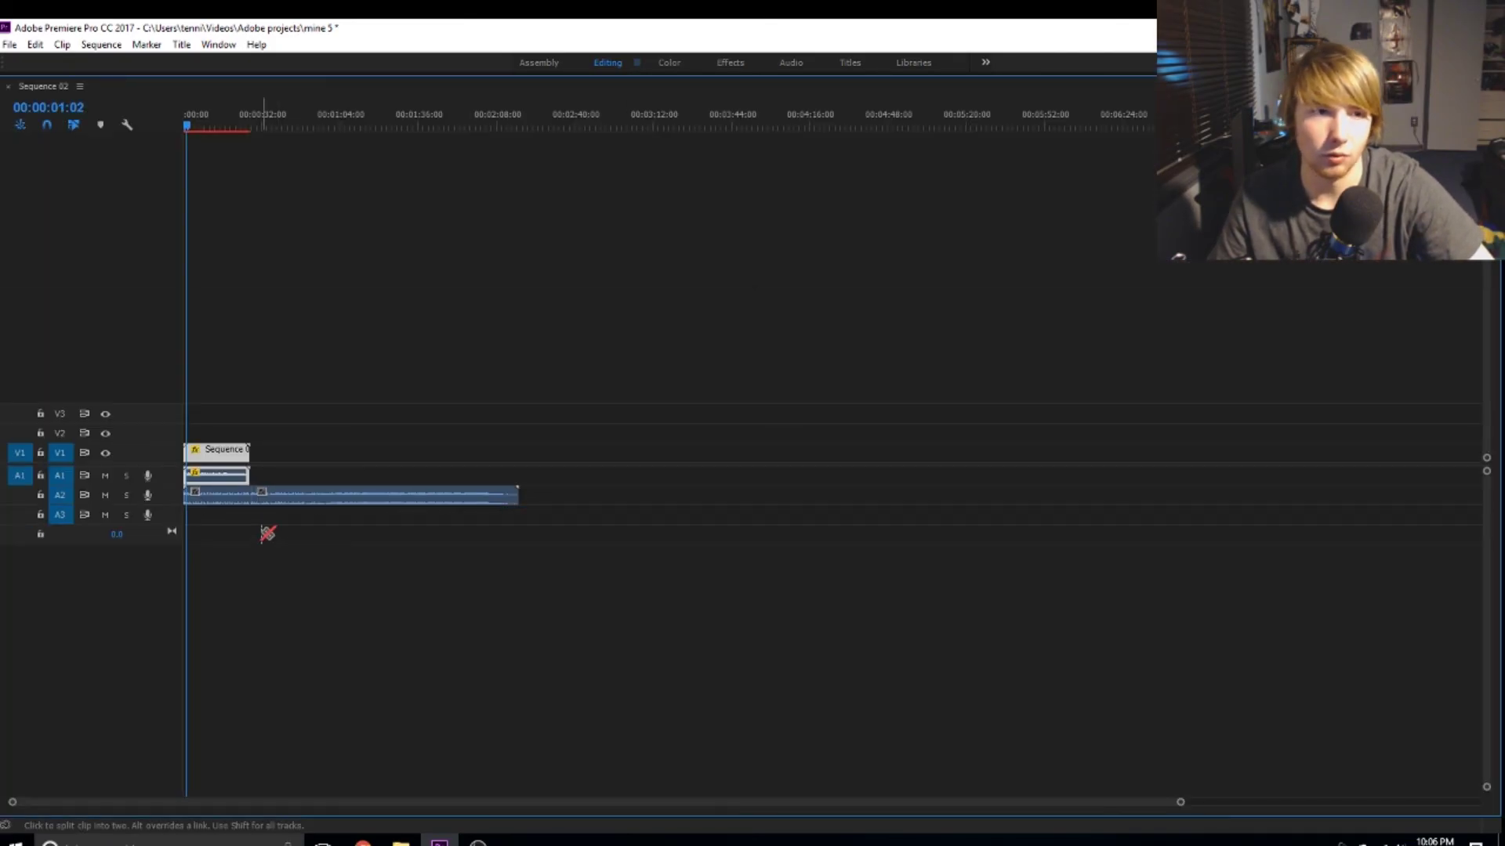